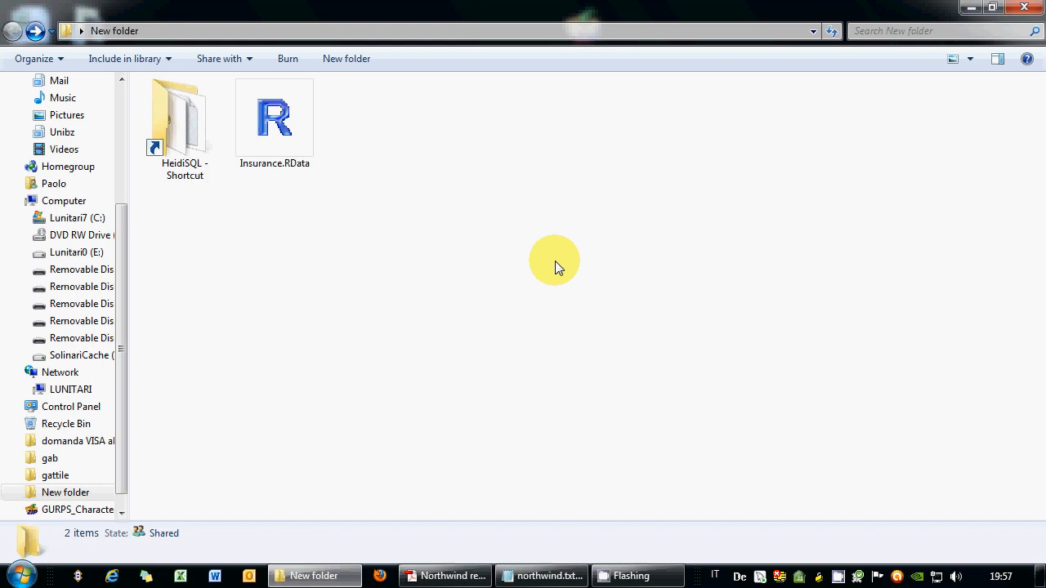
pyautogui.click(272, 164)
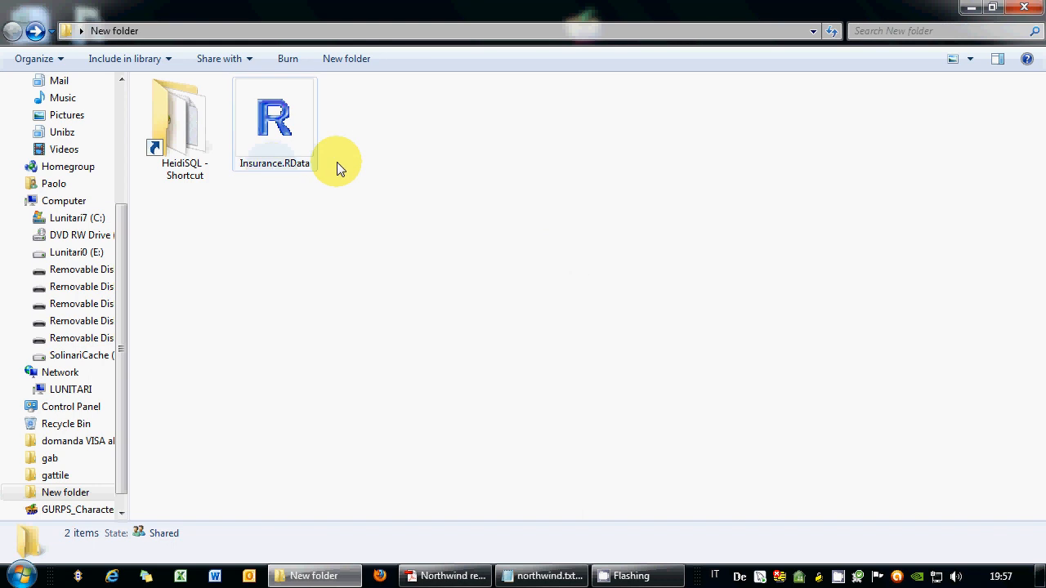
pyautogui.click(278, 147)
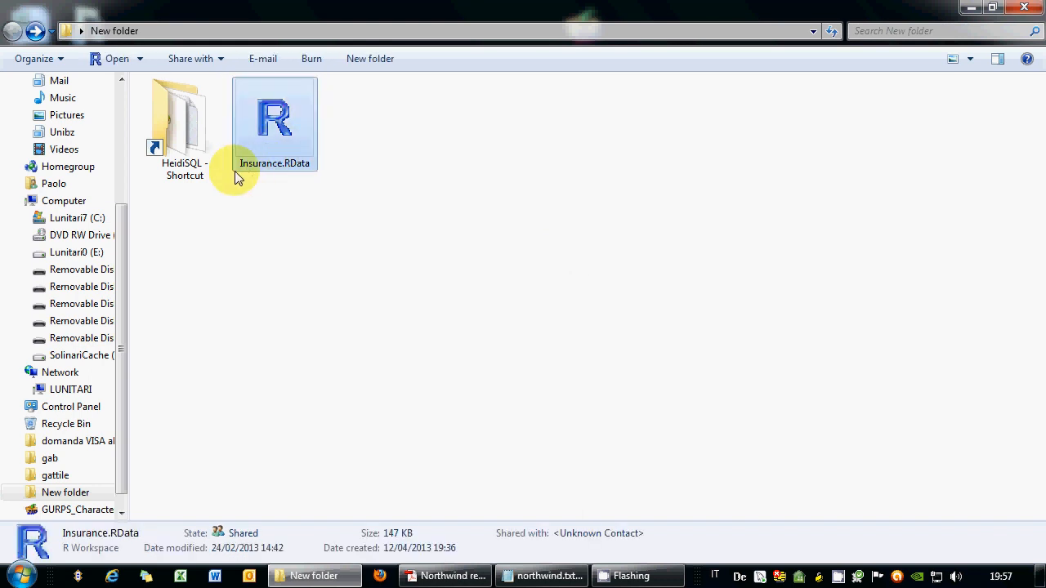
pyautogui.click(297, 177)
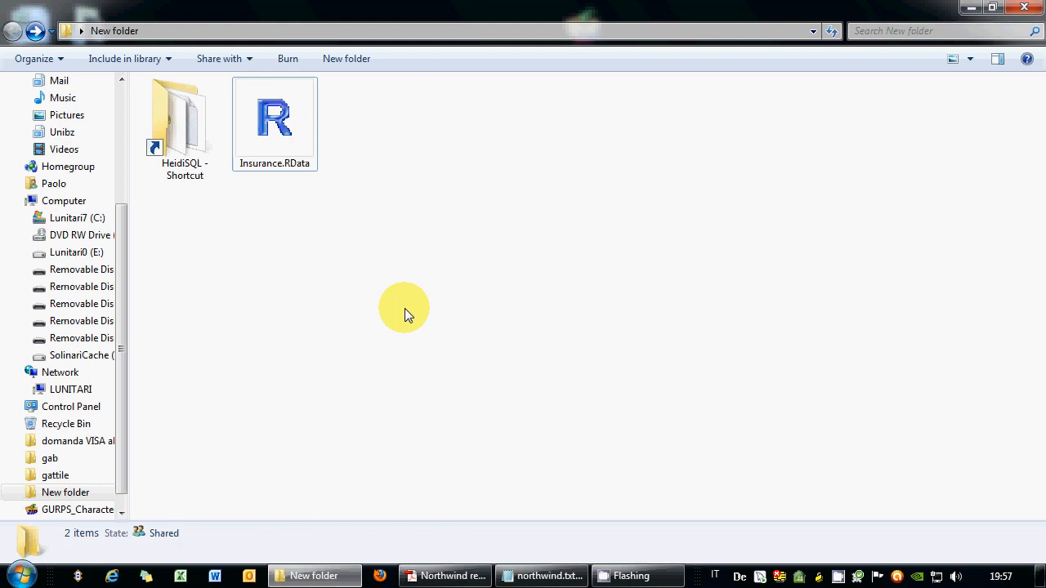
# Look over the Northwind database relations diagram in the Northwind relations PDF.
pyautogui.click(448, 576)
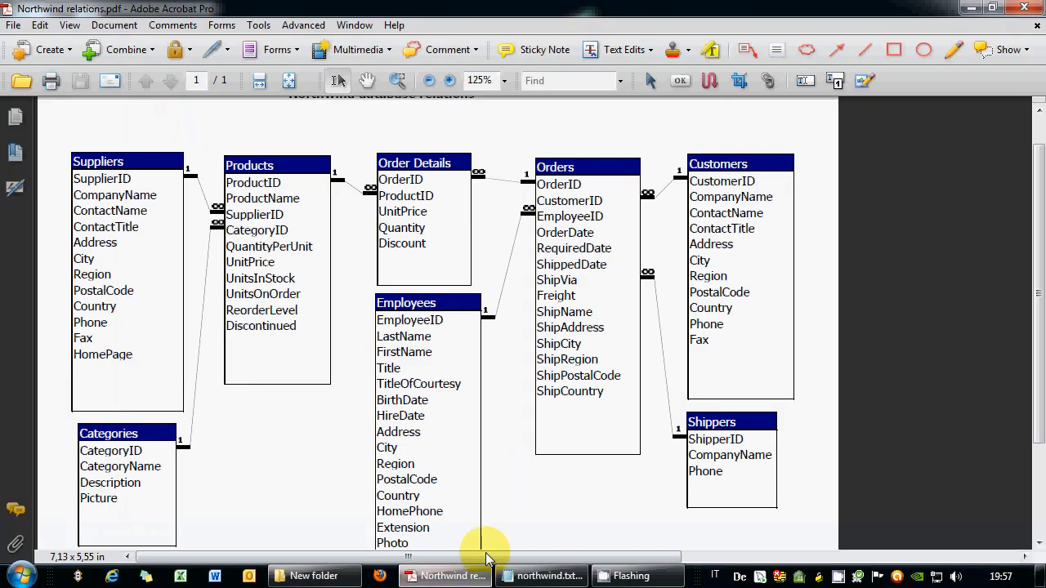
pyautogui.click(451, 575)
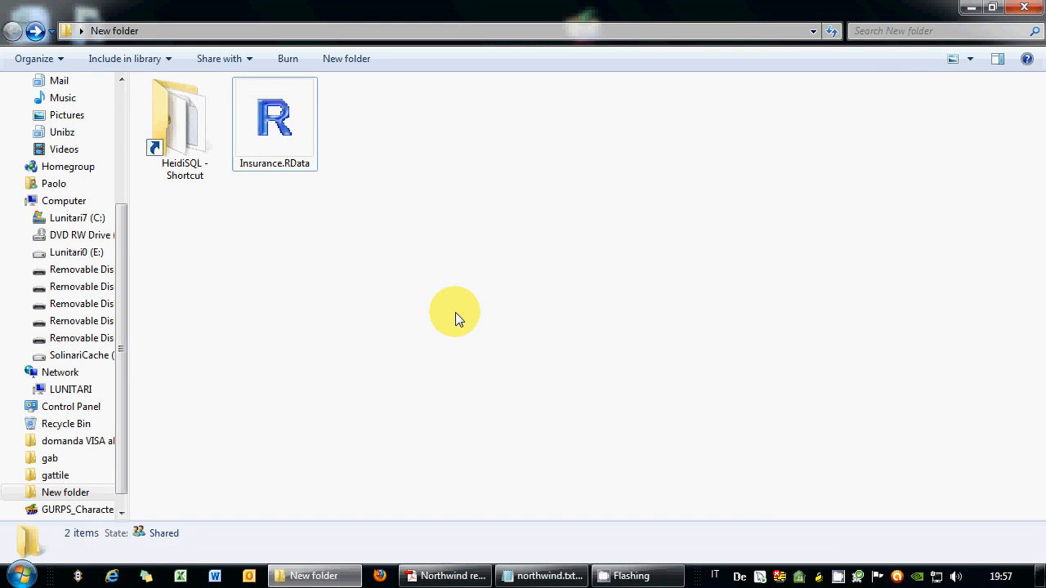
# Launch HeidiSQL from its shortcut folder and log in to the alcor.inf.unibz.it session with the account password.
pyautogui.doubleClick(182, 122)
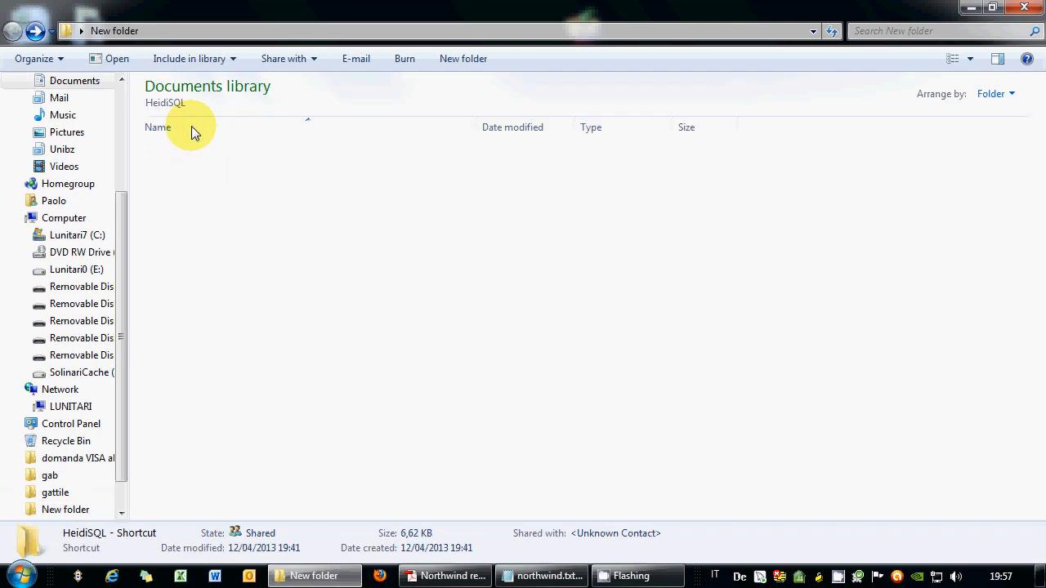
pyautogui.doubleClick(175, 202)
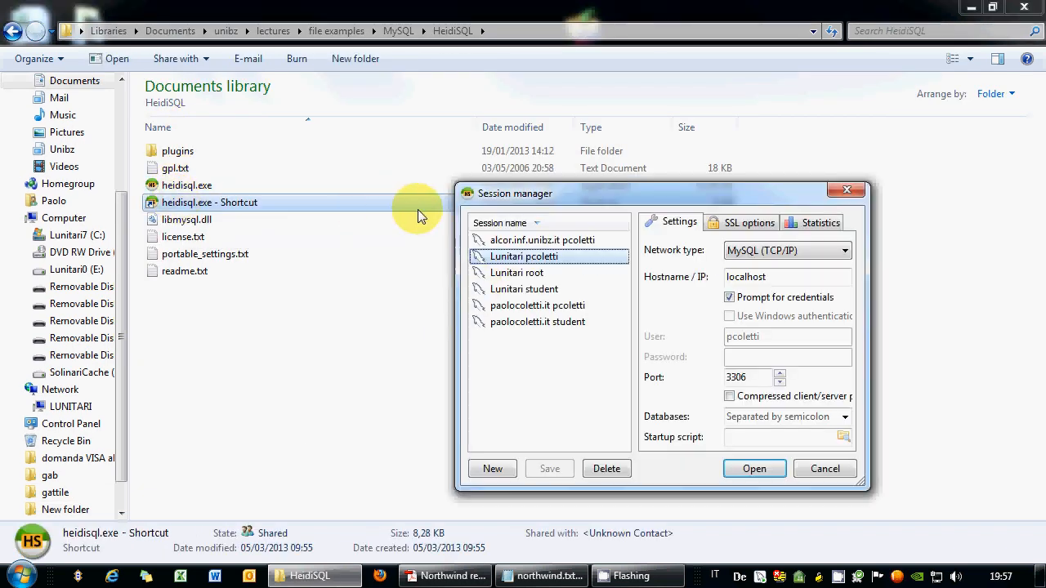
pyautogui.click(523, 240)
pyautogui.click(743, 469)
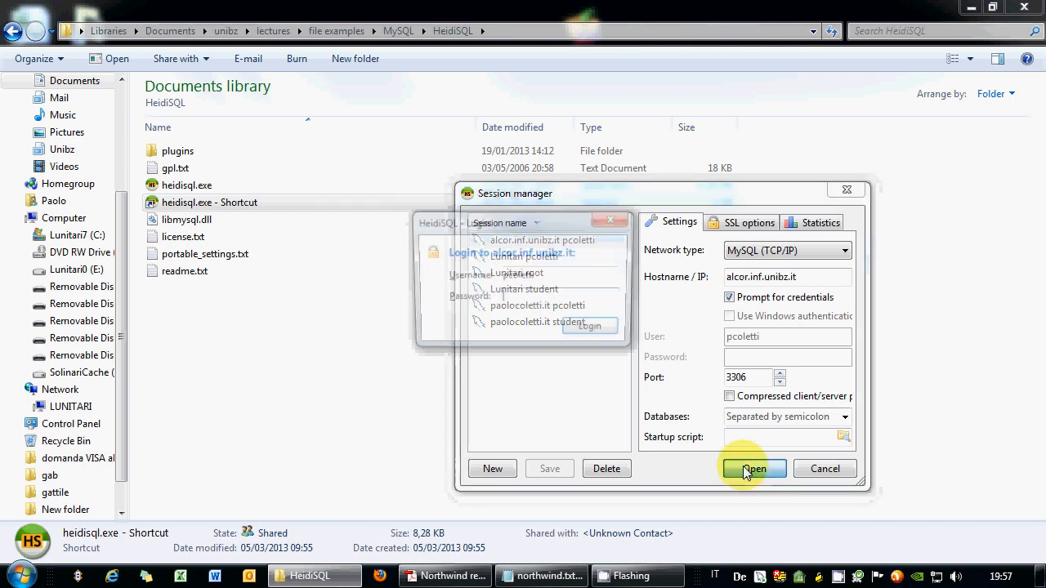
pyautogui.write('******')
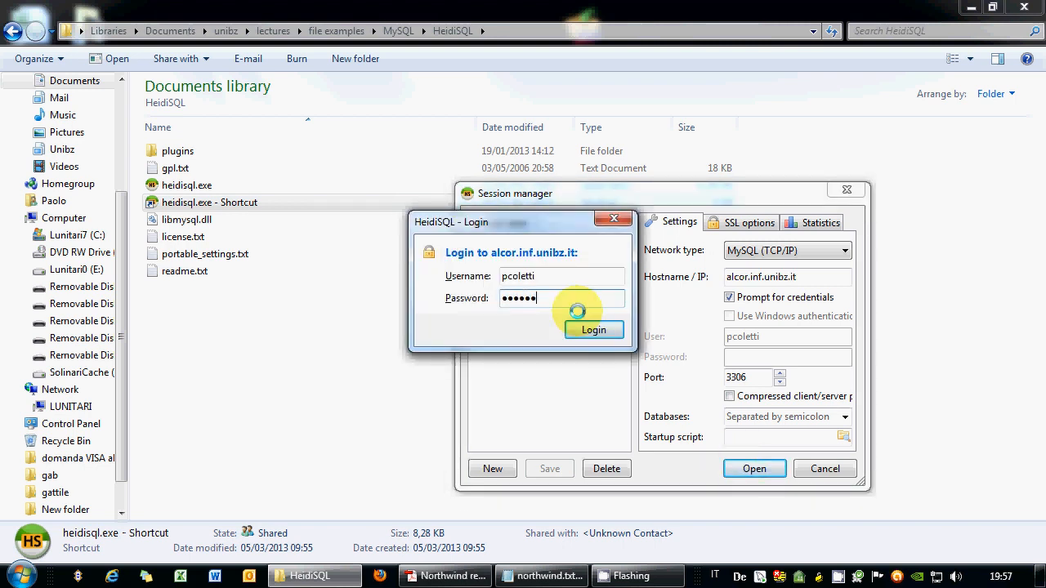
pyautogui.write('**')
pyautogui.press('Return')
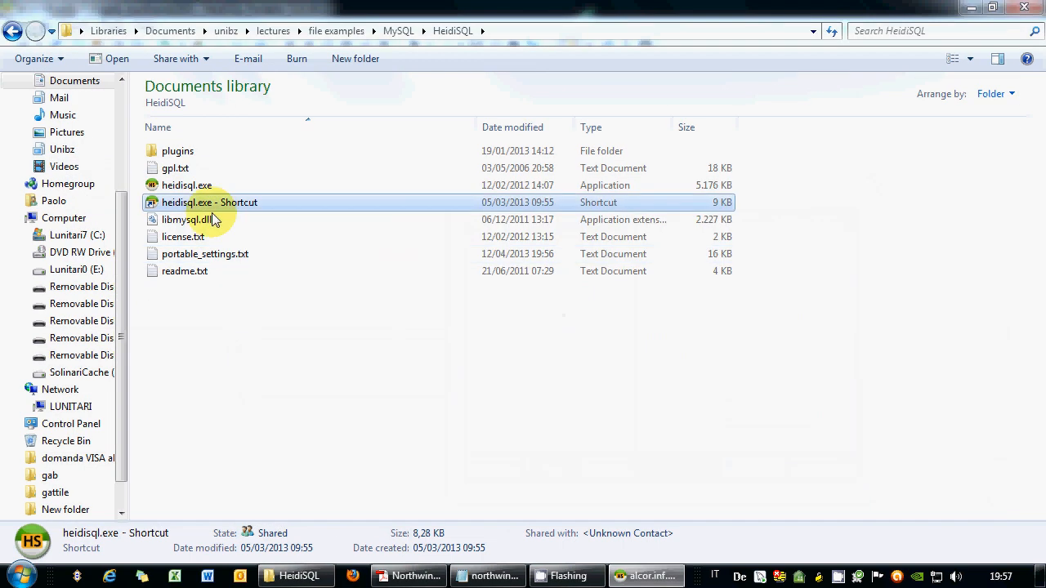
pyautogui.click(653, 580)
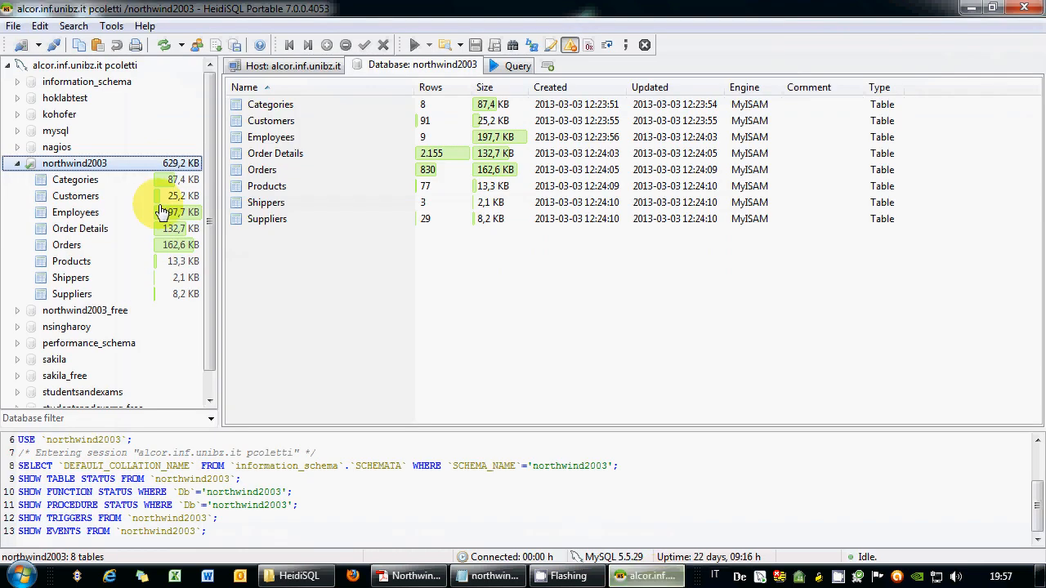
# Select the northwind2003 database with its tables listed and open an empty query editor.
pyautogui.doubleClick(46, 167)
pyautogui.click(20, 166)
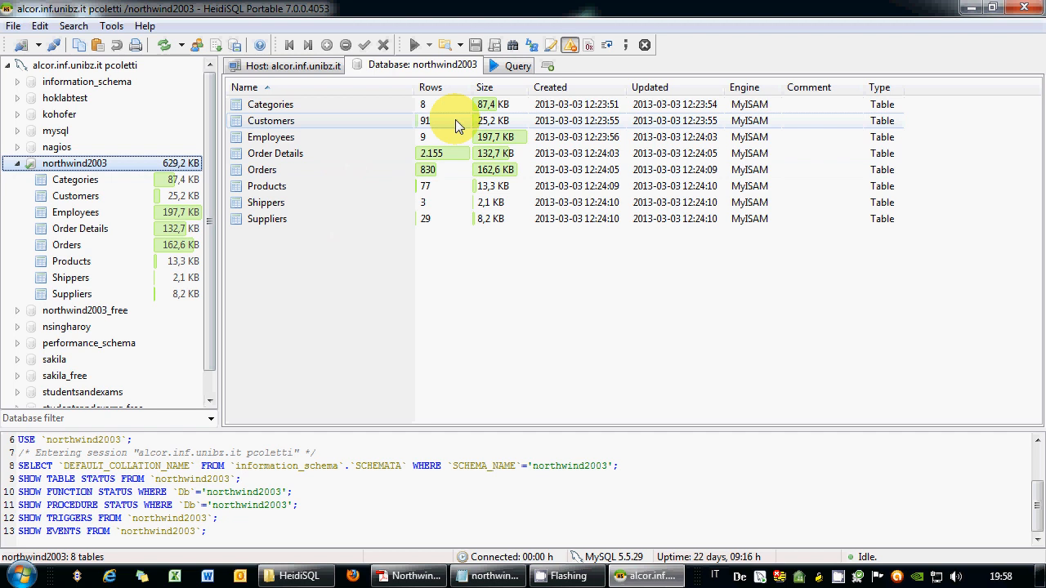
pyautogui.click(515, 66)
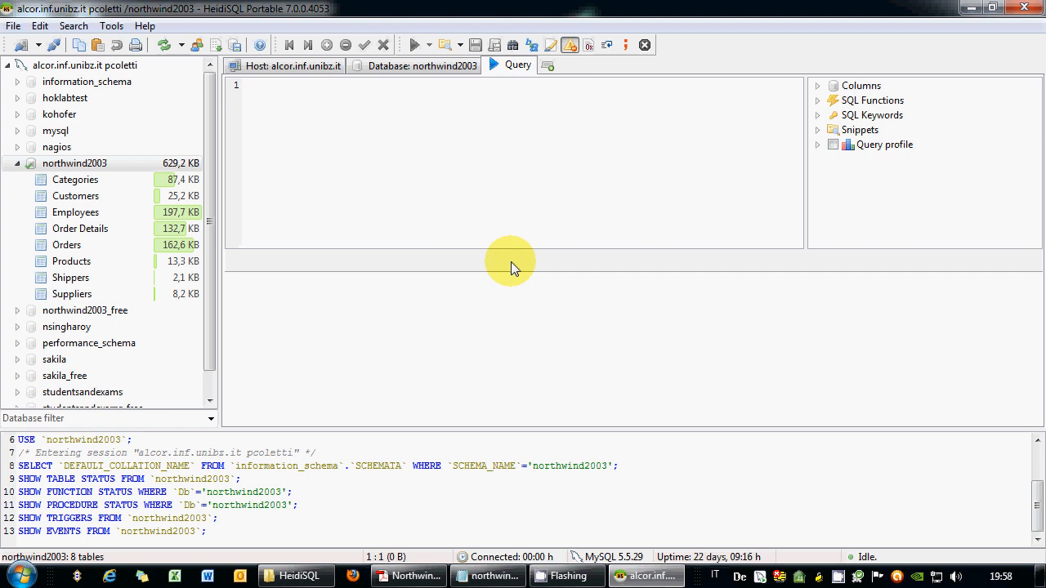
# Check the Northwind relations PDF, and in HeidiSQL begin the query with SELECT CompanyName, Address using the Suppliers columns.
pyautogui.click(409, 576)
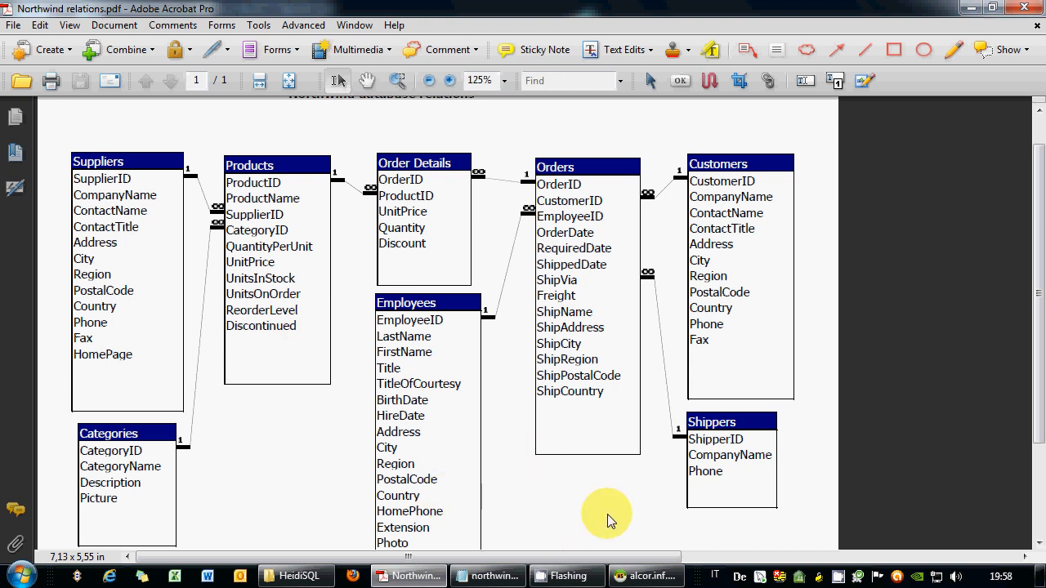
pyautogui.click(646, 577)
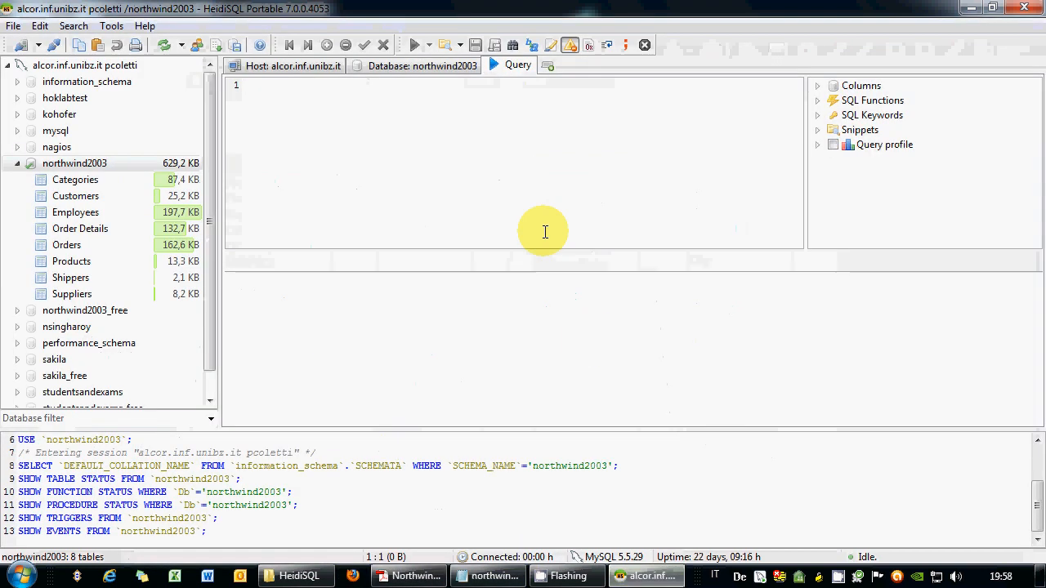
pyautogui.write('SELECT')
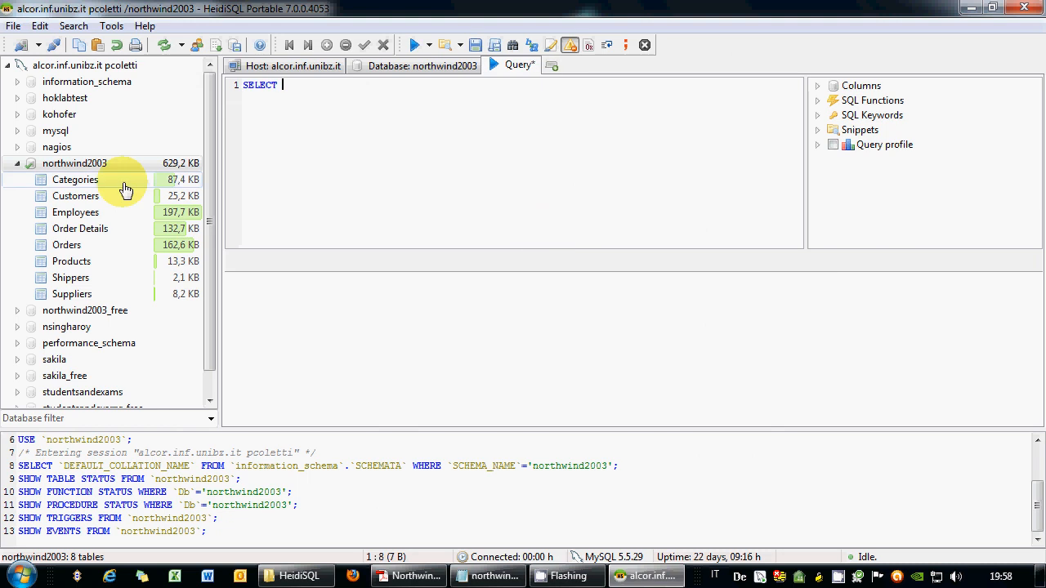
pyautogui.click(82, 295)
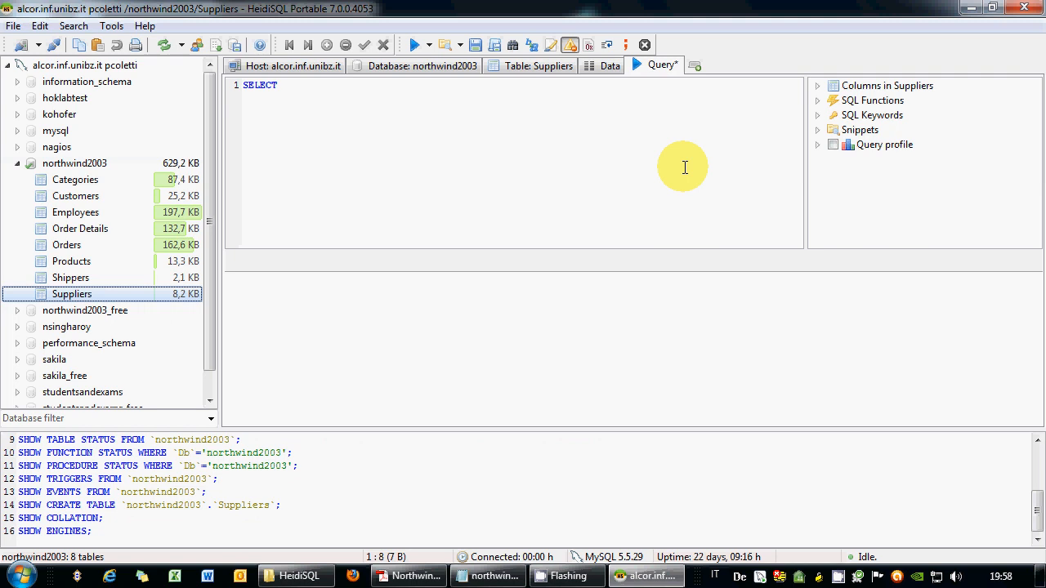
pyautogui.click(818, 86)
pyautogui.doubleClick(871, 123)
pyautogui.write(',')
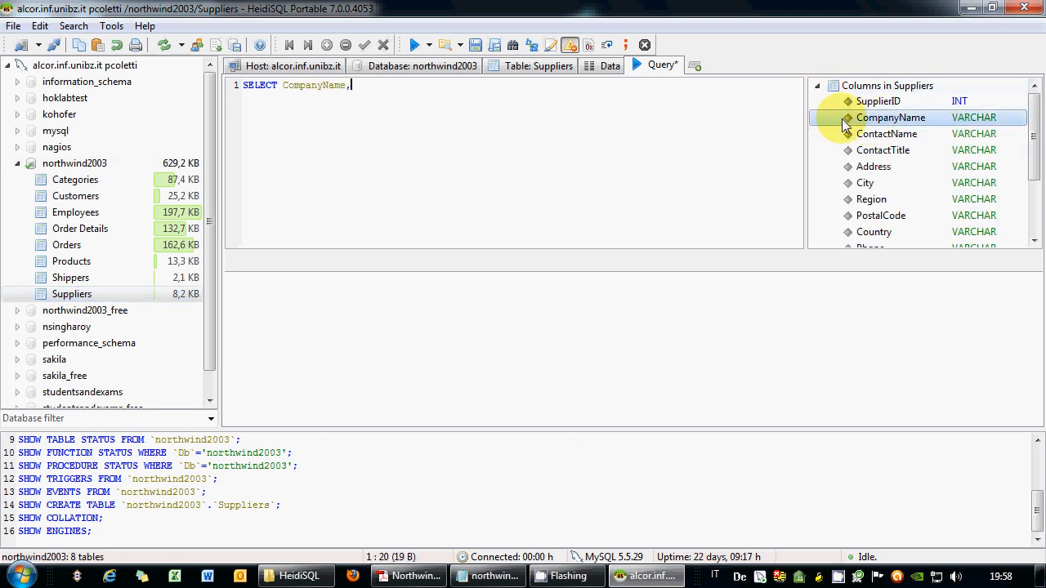
pyautogui.doubleClick(864, 168)
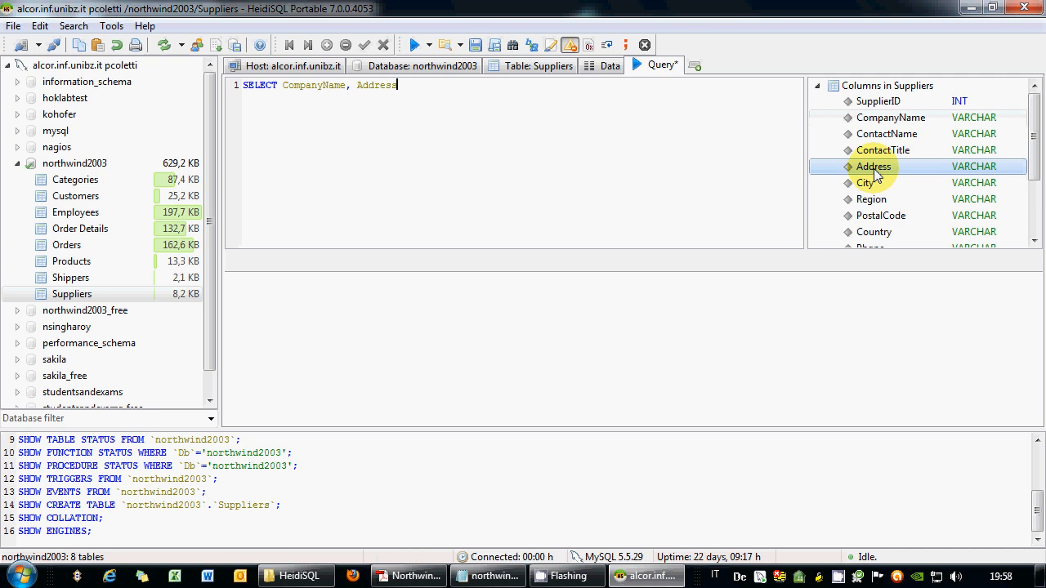
# Extend the query with FROM Suppliers INNER JOIN Products, inserting the table names from northwind2003.
pyautogui.write('FROM')
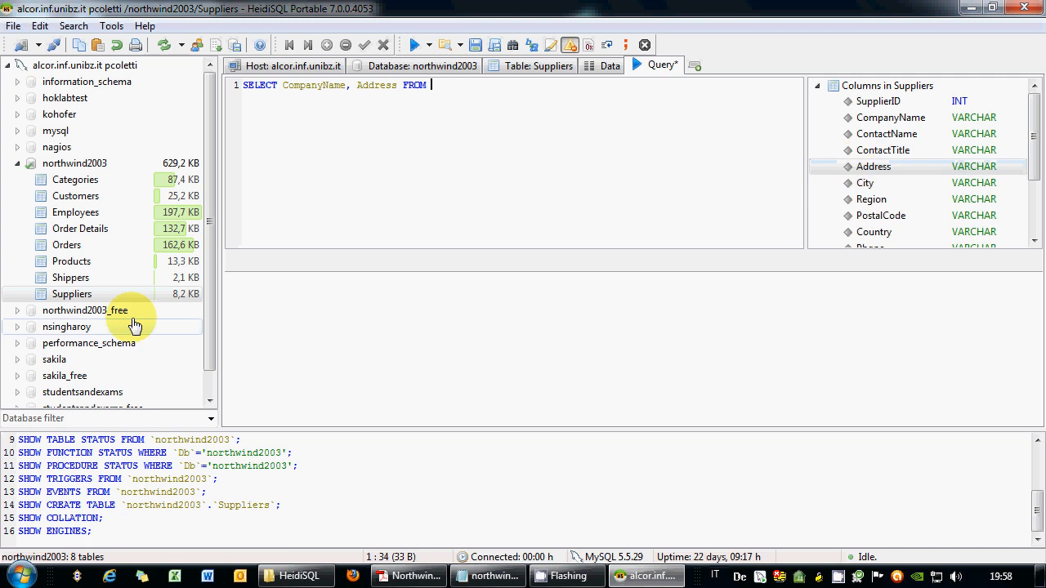
pyautogui.click(96, 299)
pyautogui.doubleClick(95, 299)
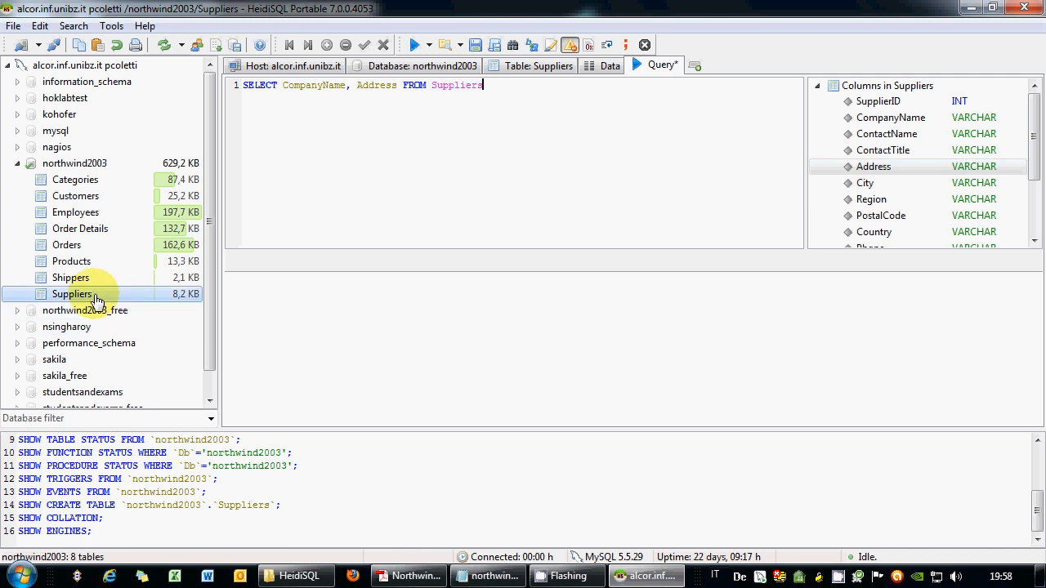
pyautogui.write('INNER JOIN')
pyautogui.doubleClick(79, 266)
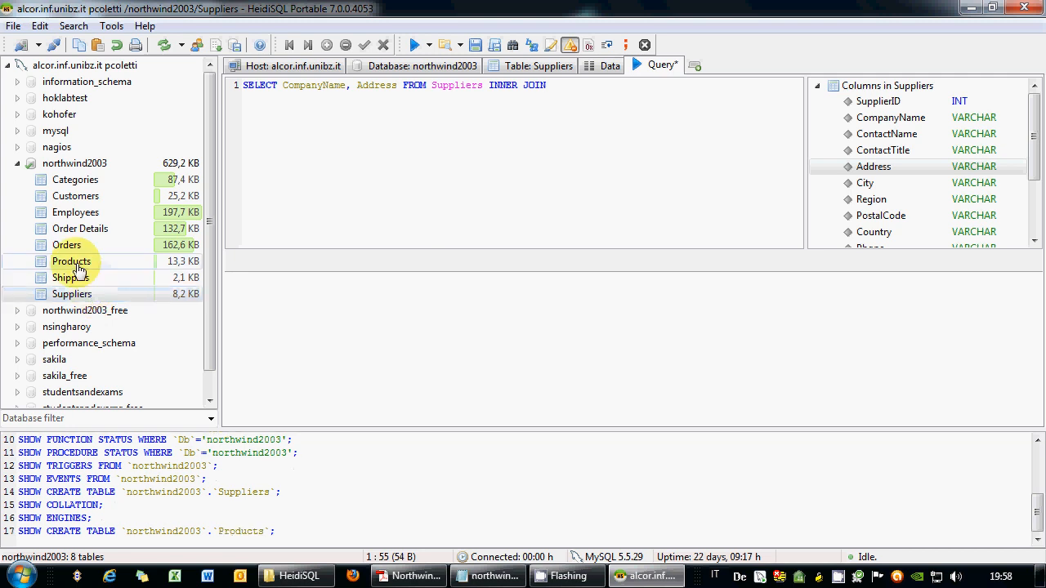
# Begin the join condition with ON Suppliers.SupplierID.
pyautogui.write('ON')
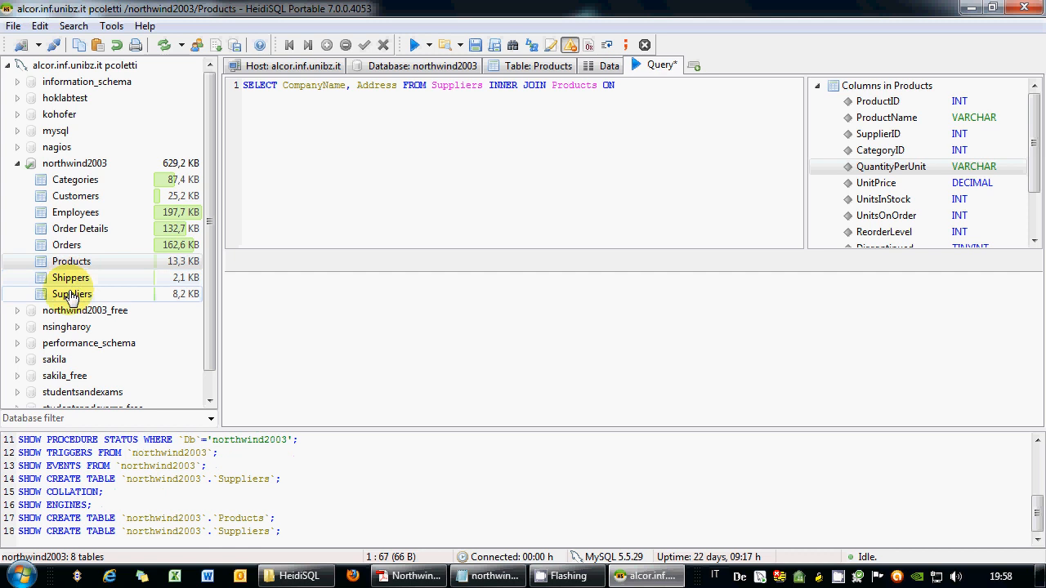
pyautogui.doubleClick(72, 294)
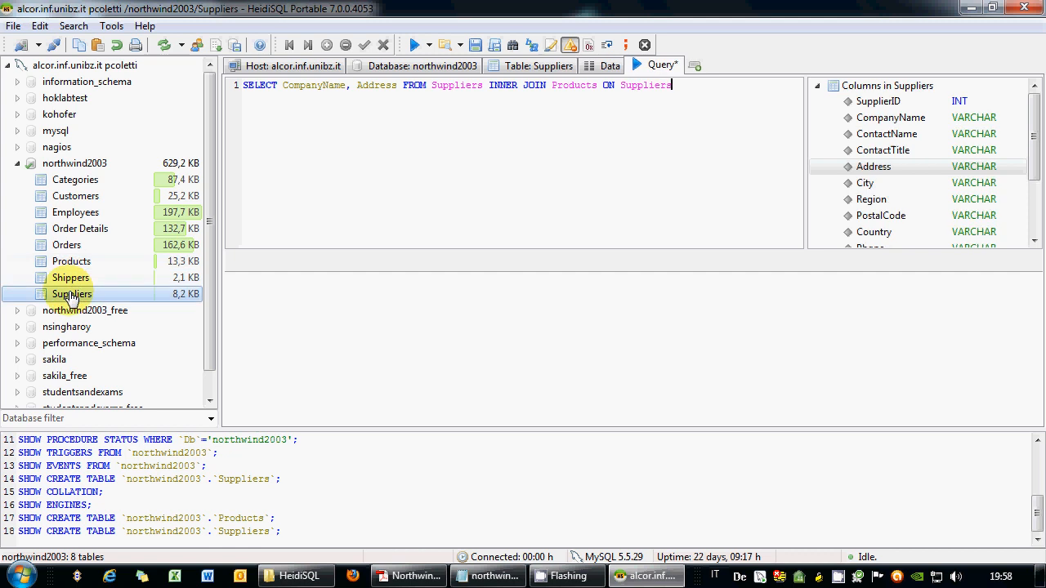
pyautogui.click(683, 89)
pyautogui.write('.')
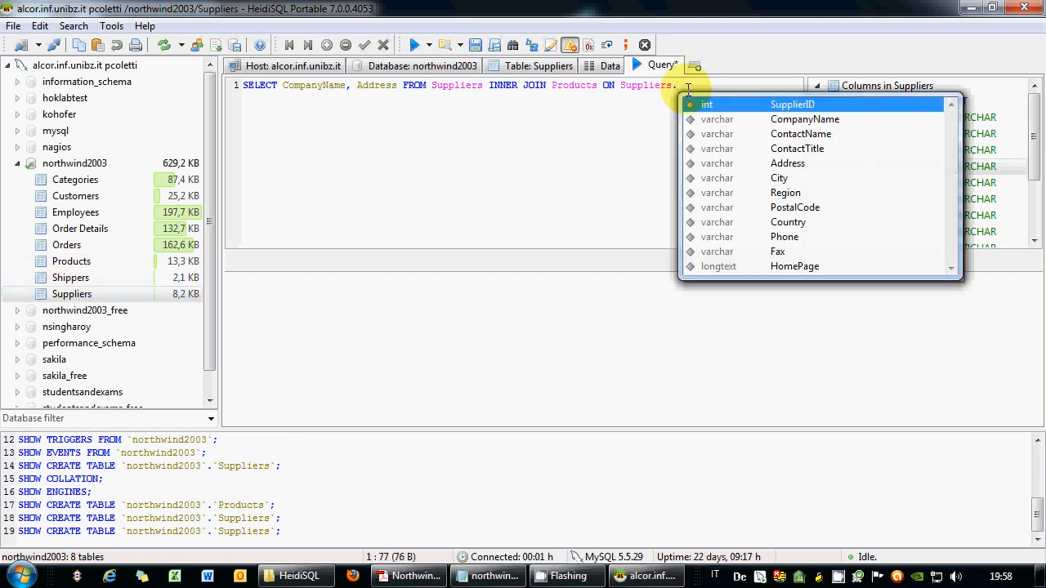
pyautogui.press('Return')
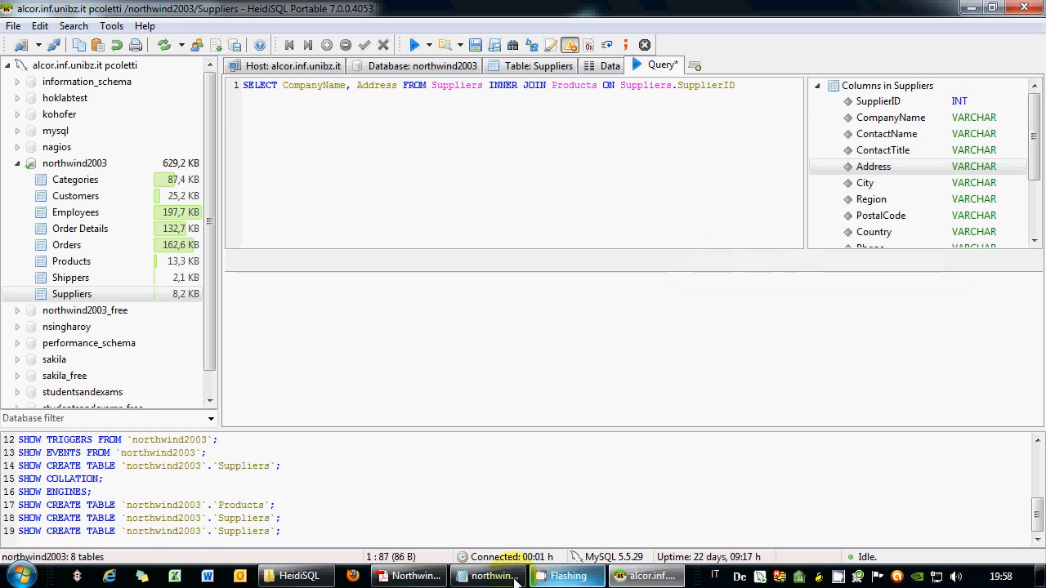
# Check the Suppliers–Products link in the relations PDF, and in HeidiSQL move the ON clause onto a second line.
pyautogui.click(412, 576)
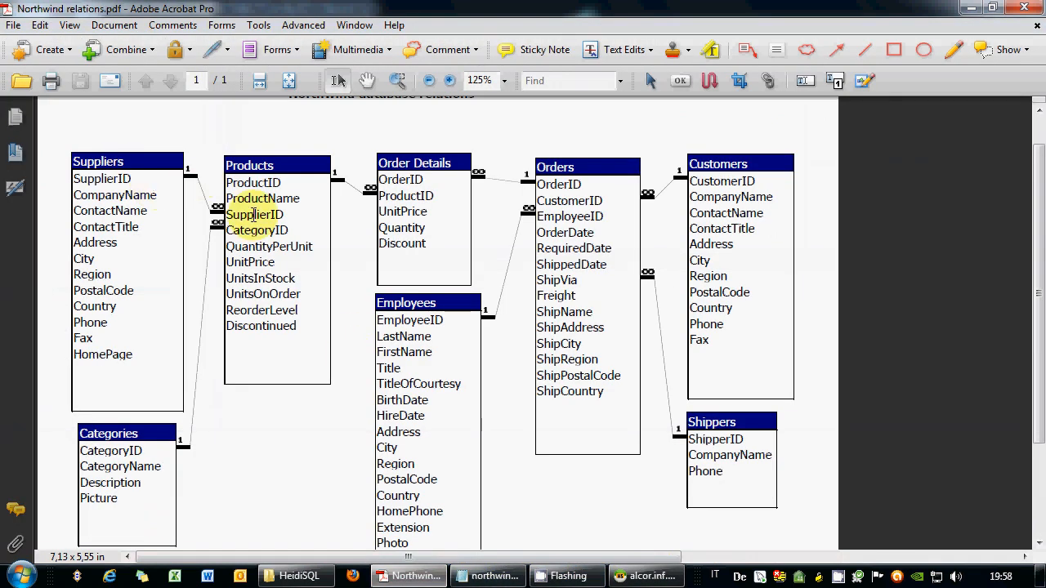
pyautogui.click(971, 8)
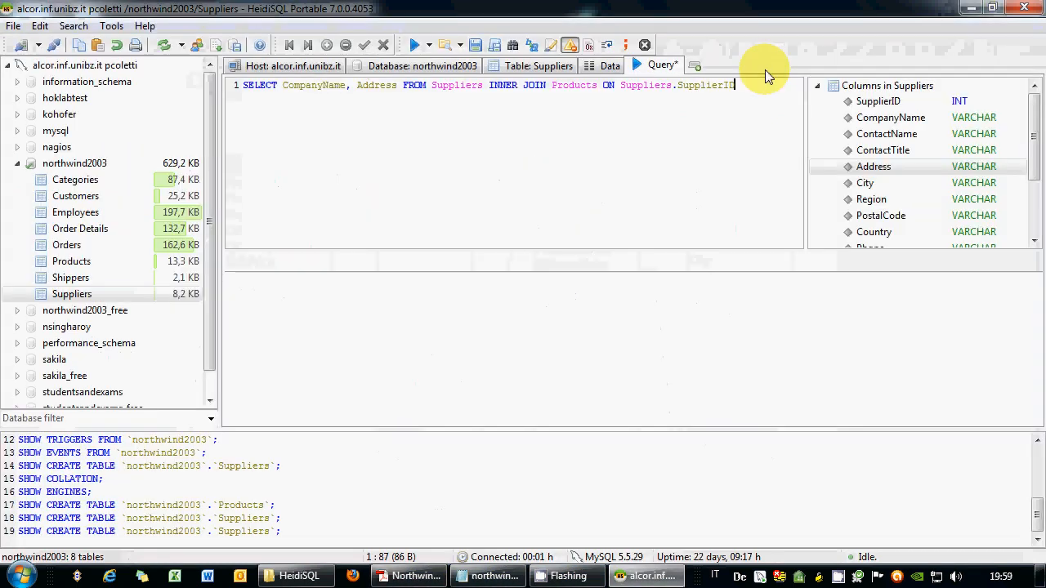
pyautogui.click(603, 85)
pyautogui.press('Return')
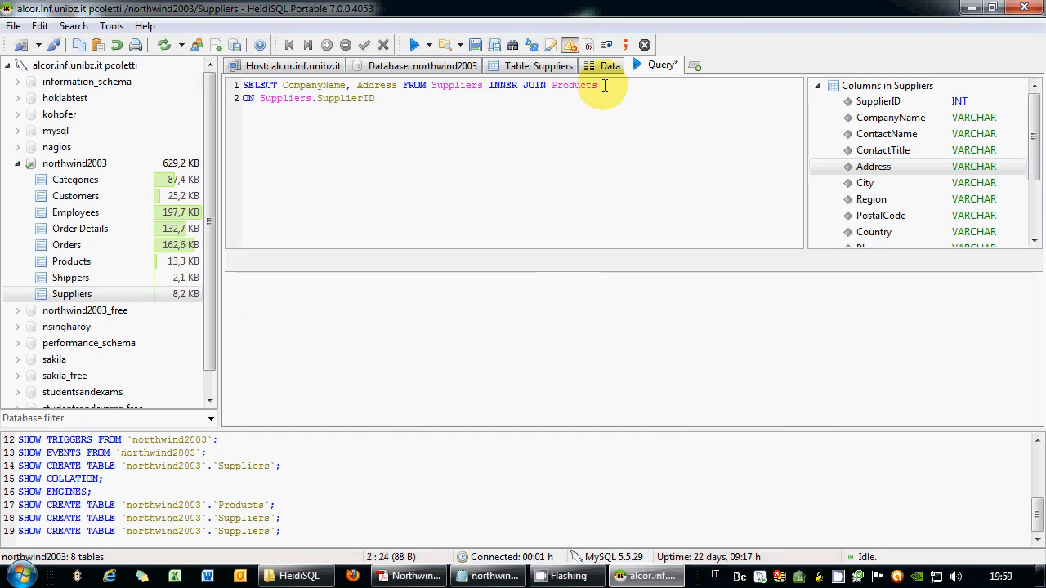
# Complete the join condition with =Products.SupplierID after Suppliers.SupplierID.
pyautogui.write('=')
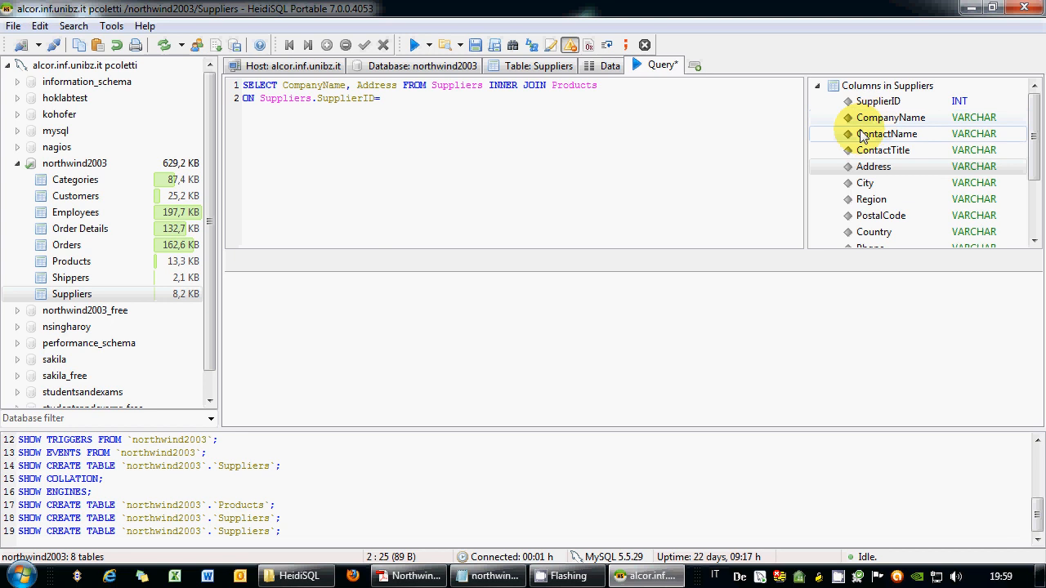
pyautogui.click(72, 265)
pyautogui.moveTo(72, 264); pyautogui.dragTo(406, 208)
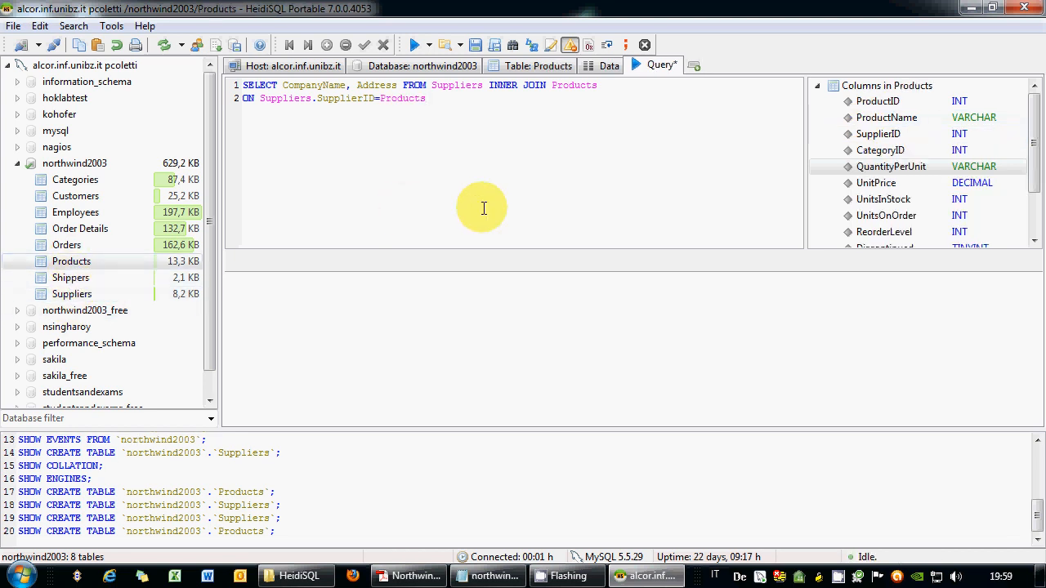
pyautogui.write('.')
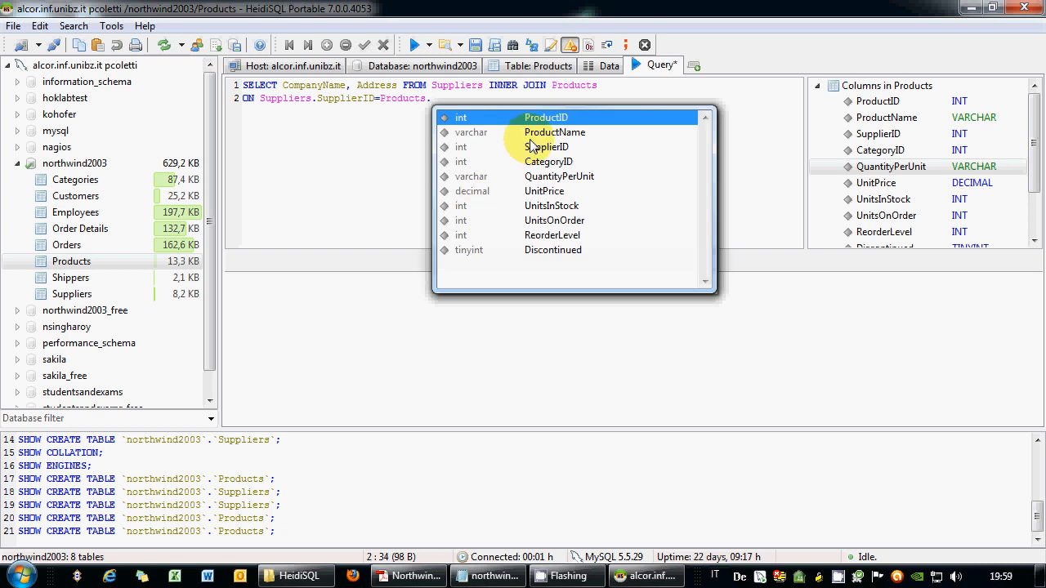
pyautogui.click(531, 150)
pyautogui.doubleClick(531, 150)
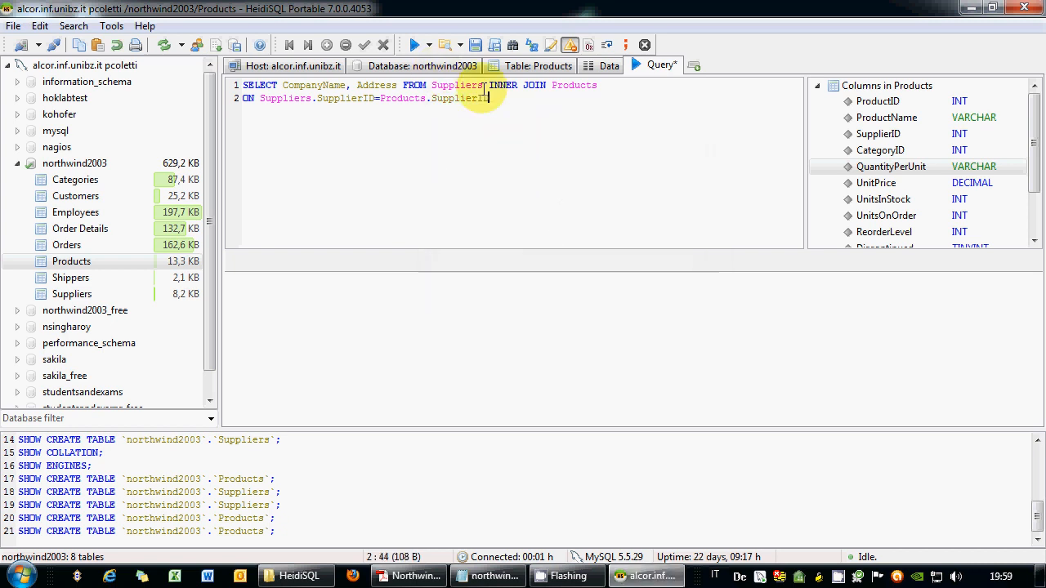
# End the statement with a semicolon, select both query lines and run the query.
pyautogui.write(';')
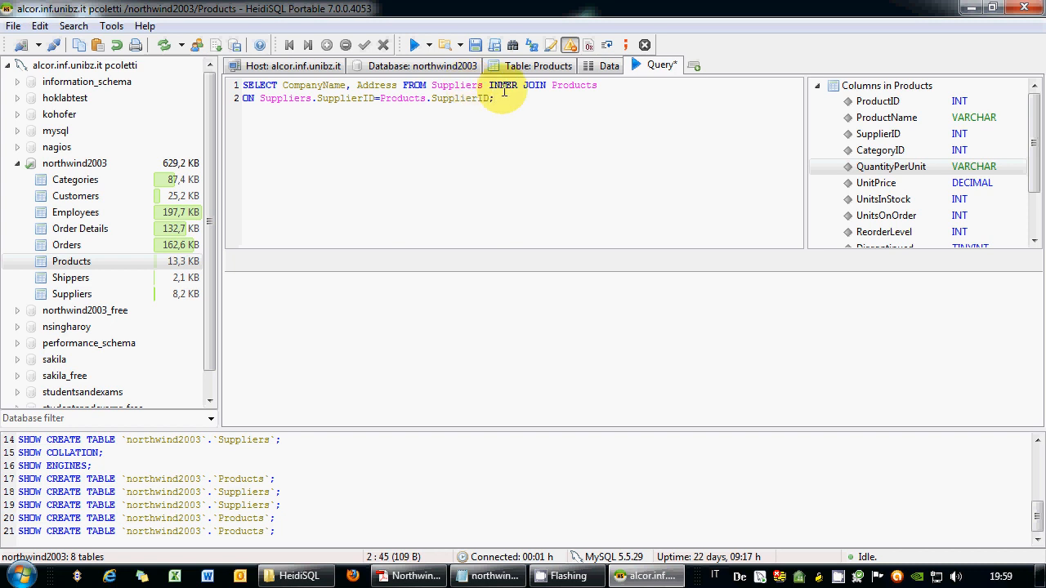
pyautogui.moveTo(504, 94); pyautogui.dragTo(242, 85)
pyautogui.click(415, 44)
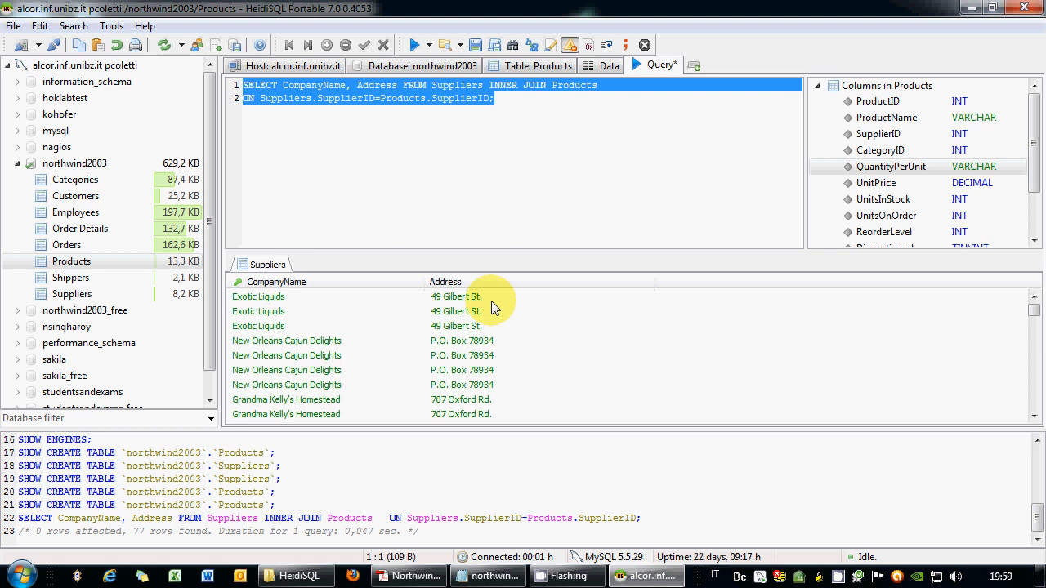
# Remove the closing semicolon from the query and add COUNT(*) to the select list after Address.
pyautogui.click(513, 98)
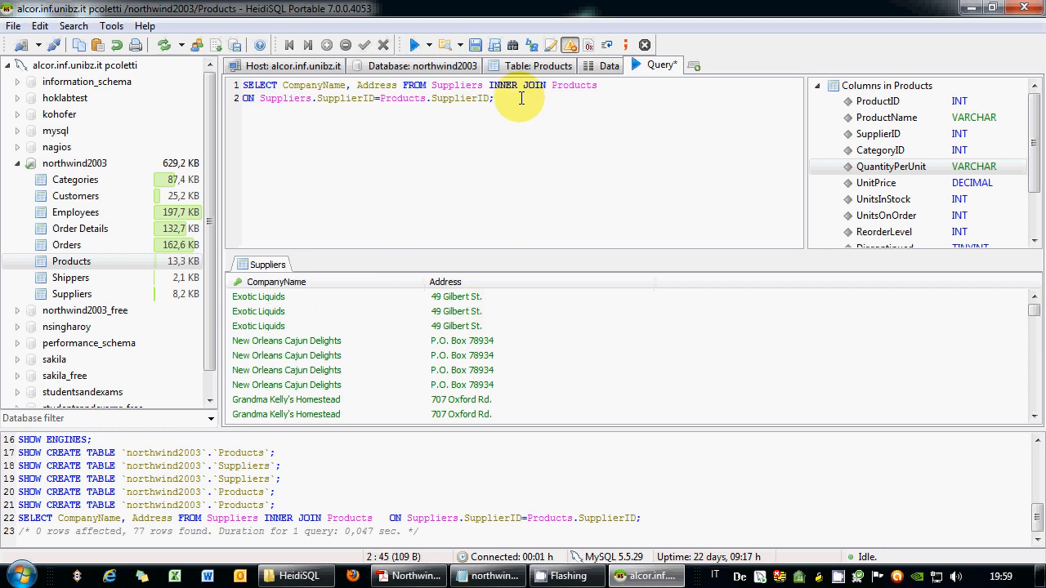
pyautogui.press('BackSpace')
pyautogui.click(396, 87)
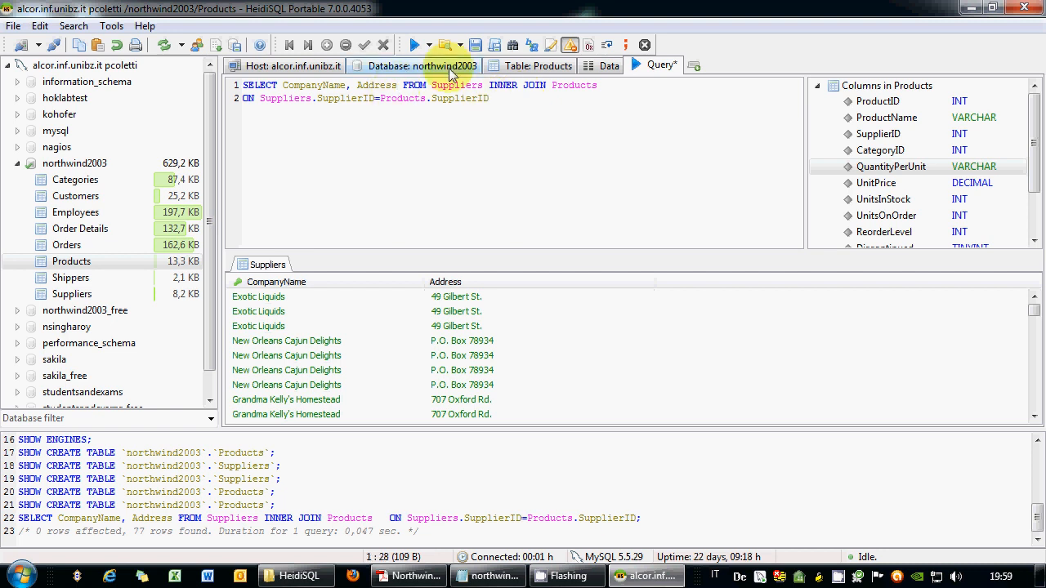
pyautogui.write(', COUNT(*)')
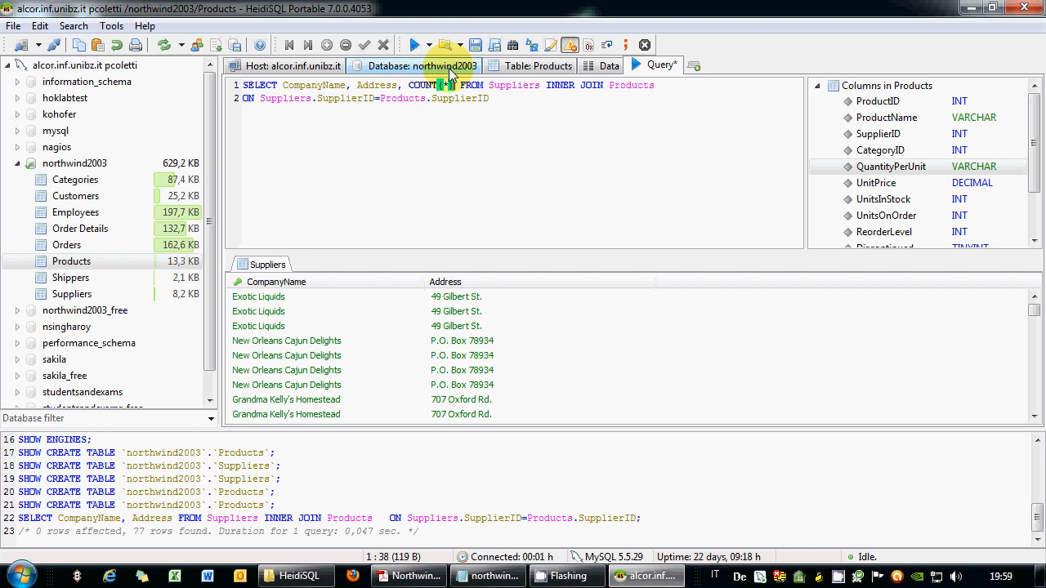
# Append GROUP BY after the join condition on the query's second line.
pyautogui.click(523, 98)
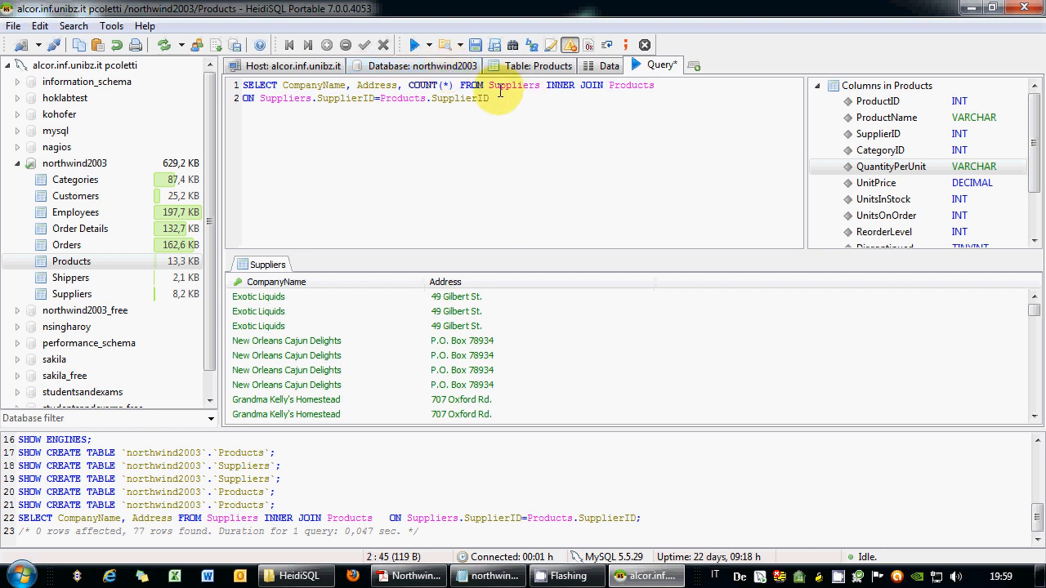
pyautogui.write('group b')
pyautogui.press('BackSpace')
pyautogui.press('BackSpace')
pyautogui.press('BackSpace')
pyautogui.press('BackSpace')
pyautogui.press('BackSpace')
pyautogui.press('BackSpace')
pyautogui.write('roup by')
# Complete the GROUP BY clause with CompanyName from the Suppliers table, end the statement with a semicolon and run it.
pyautogui.click(840, 169)
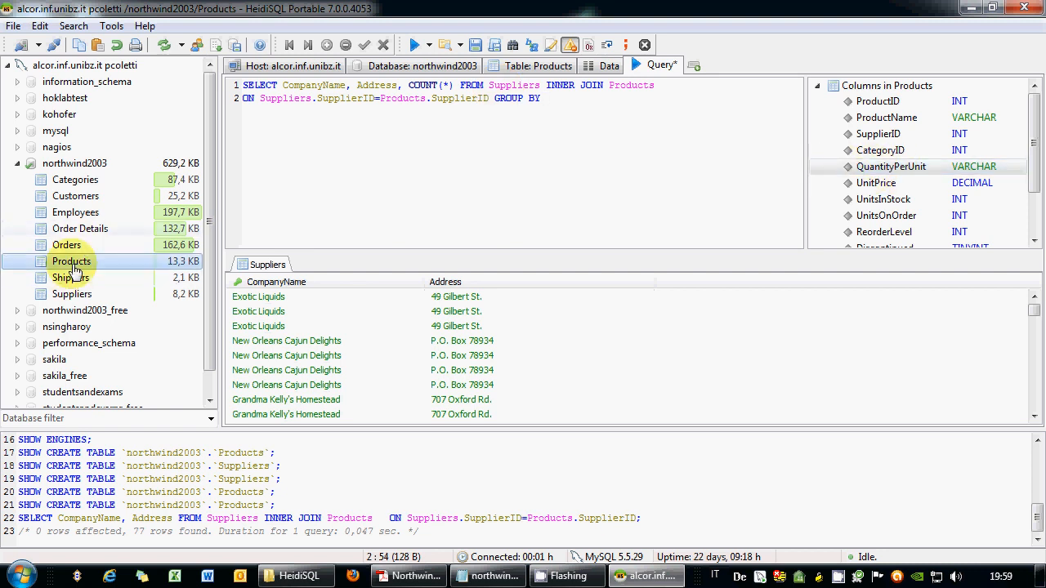
pyautogui.click(72, 295)
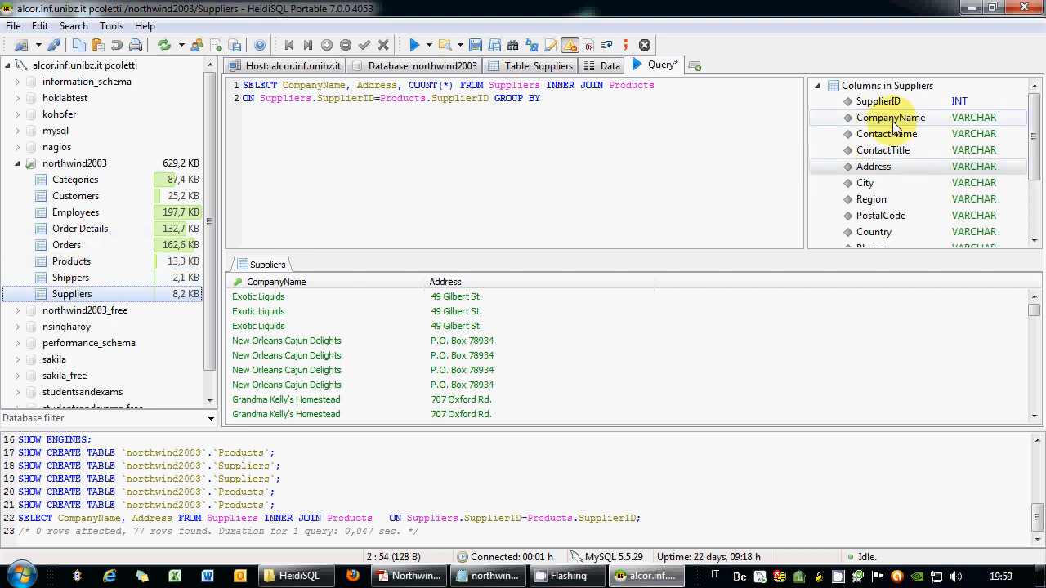
pyautogui.moveTo(895, 123); pyautogui.dragTo(187, 82)
pyautogui.write(';')
pyautogui.click(414, 45)
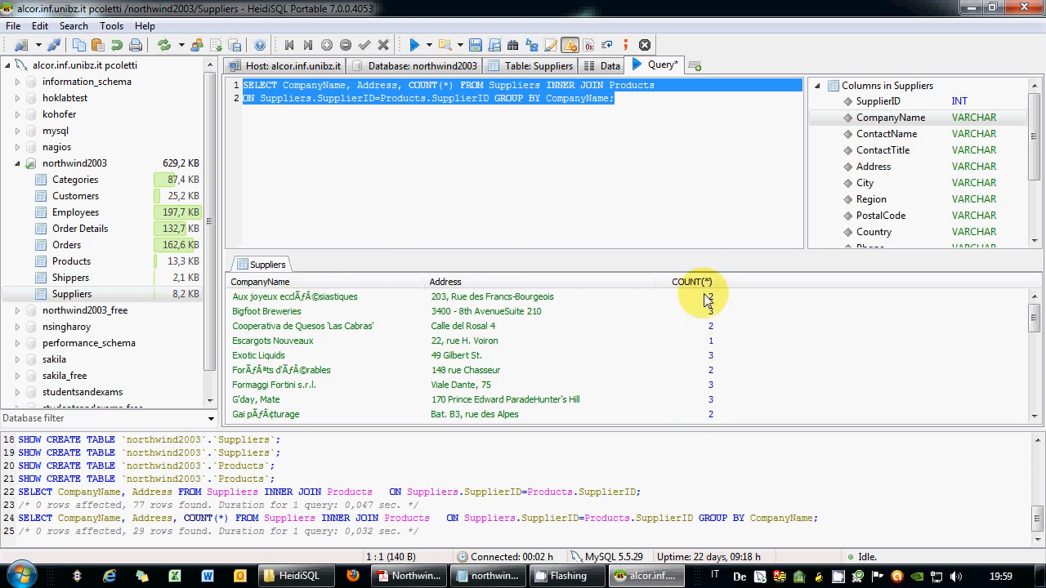
# Replace the closing semicolon with WHERE COUNT(*)>1; after the GROUP BY clause and try to run the query.
pyautogui.click(653, 99)
pyautogui.press('BackSpace')
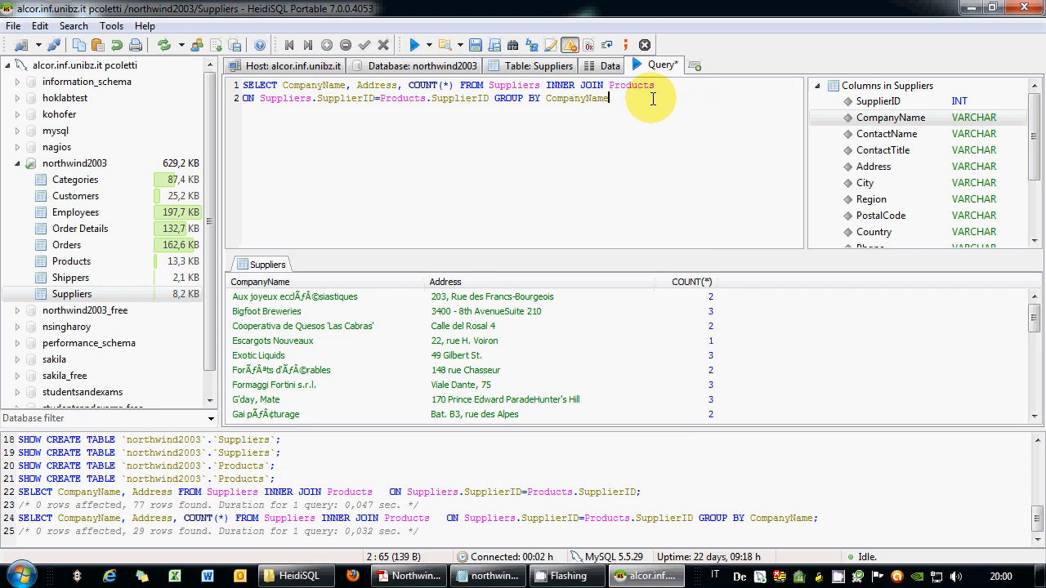
pyautogui.write('WHERE COUNT(*)>1;')
pyautogui.moveTo(779, 98); pyautogui.dragTo(541, 98)
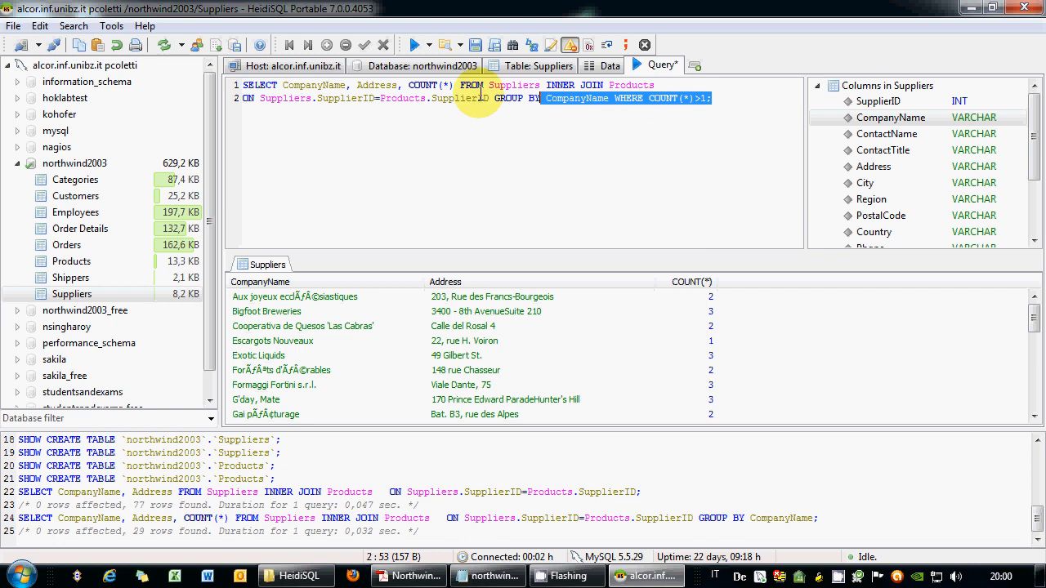
pyautogui.click(415, 46)
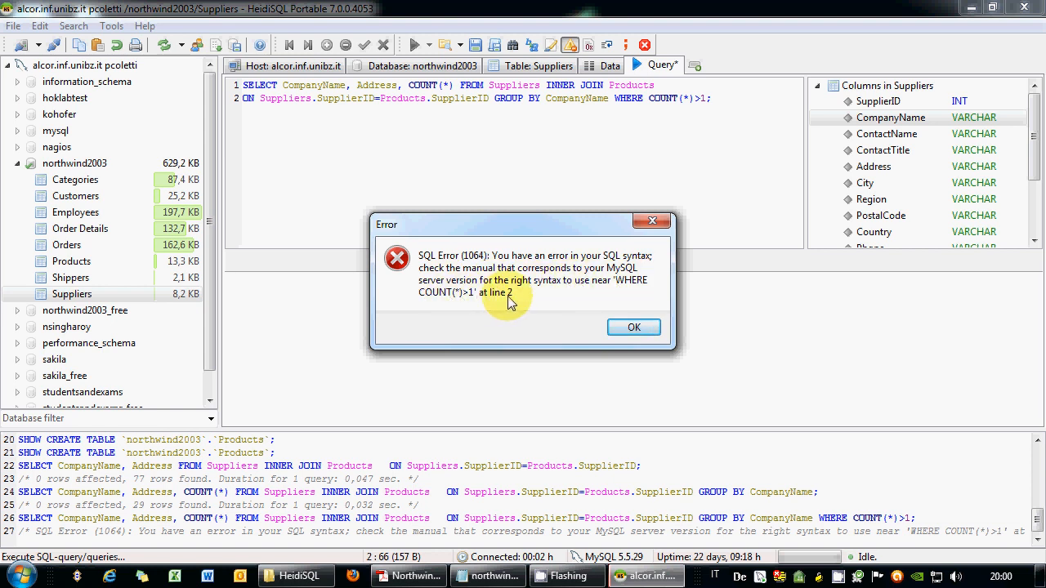
pyautogui.click(633, 327)
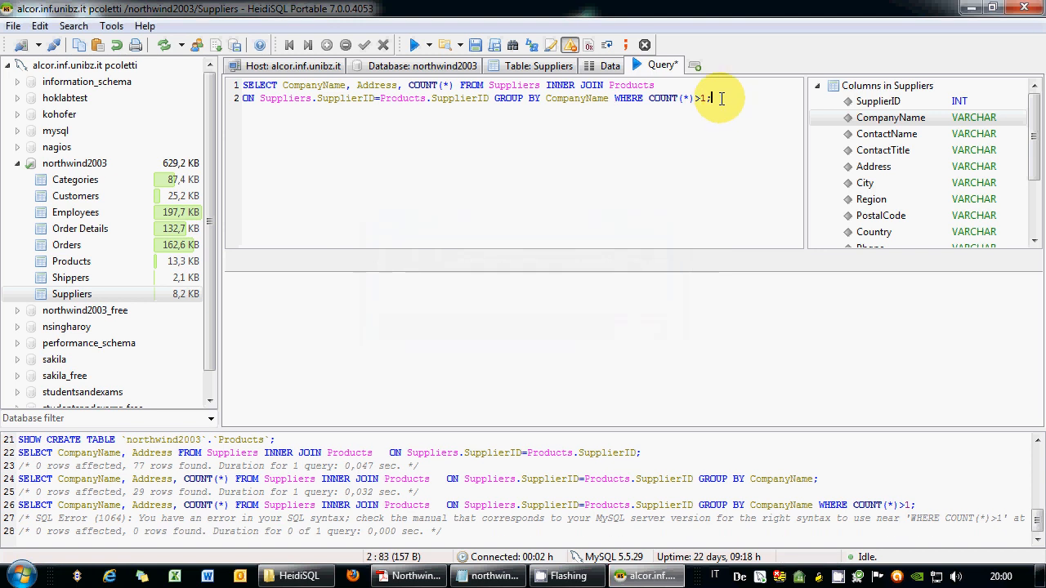
# Replace WHERE with HAVING in front of COUNT(*)>1 and run the whole query.
pyautogui.moveTo(714, 98); pyautogui.dragTo(614, 99)
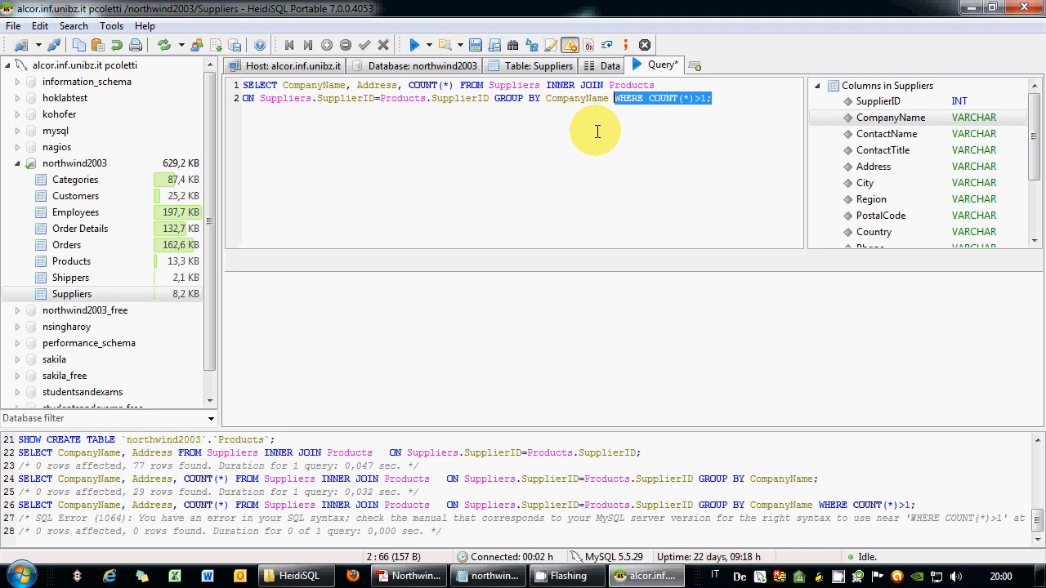
pyautogui.doubleClick(660, 100)
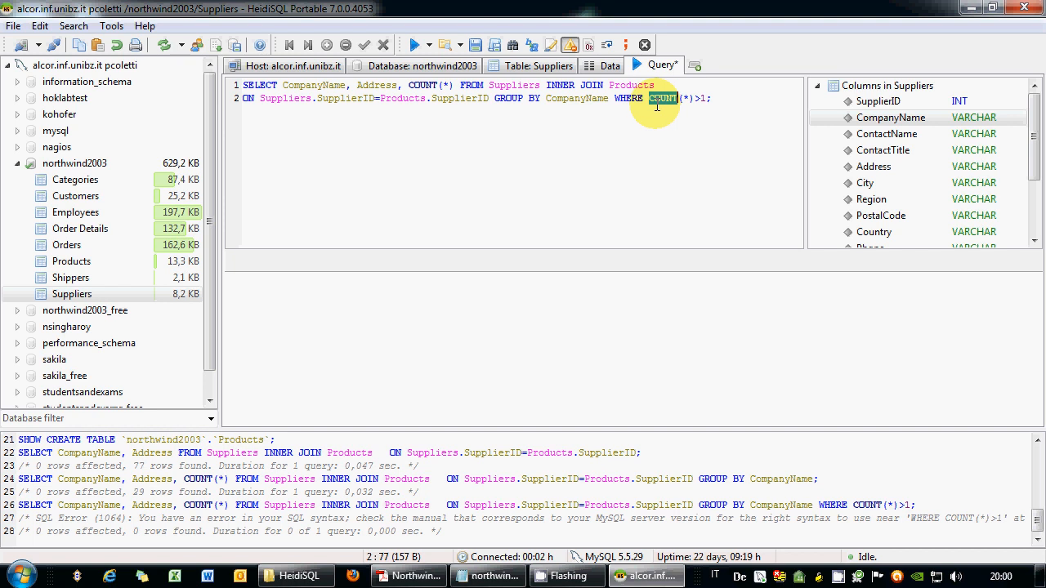
pyautogui.moveTo(546, 98); pyautogui.dragTo(606, 97)
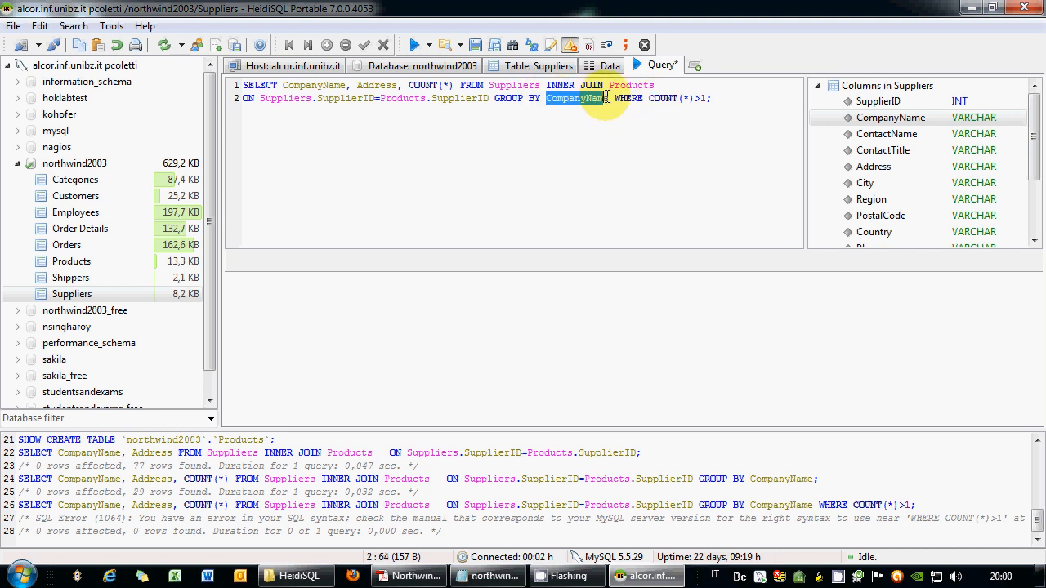
pyautogui.click(621, 98)
pyautogui.doubleClick(621, 98)
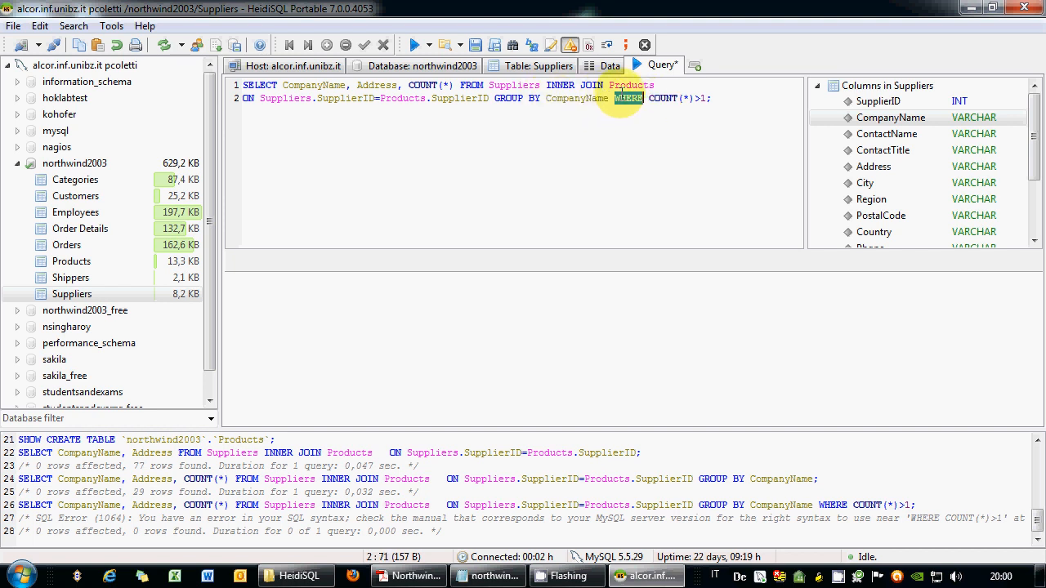
pyautogui.write('HAVING')
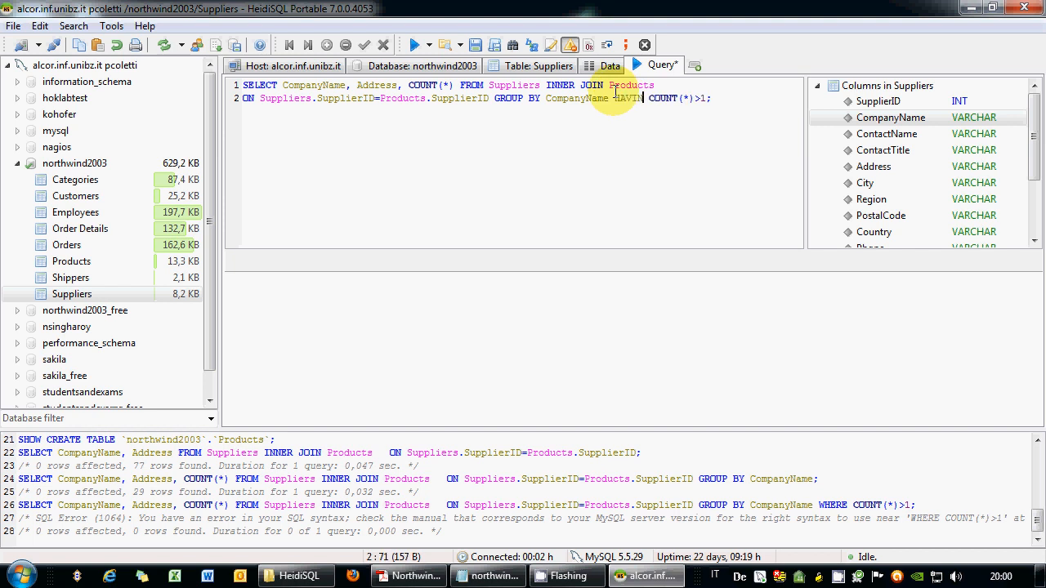
pyautogui.click(708, 99)
pyautogui.moveTo(707, 99); pyautogui.dragTo(243, 85)
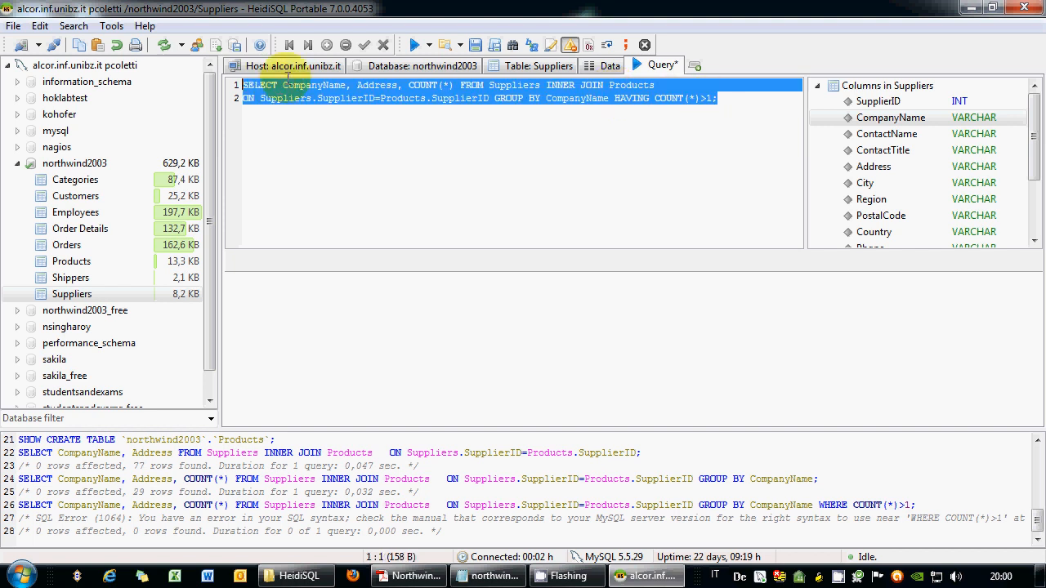
pyautogui.click(414, 45)
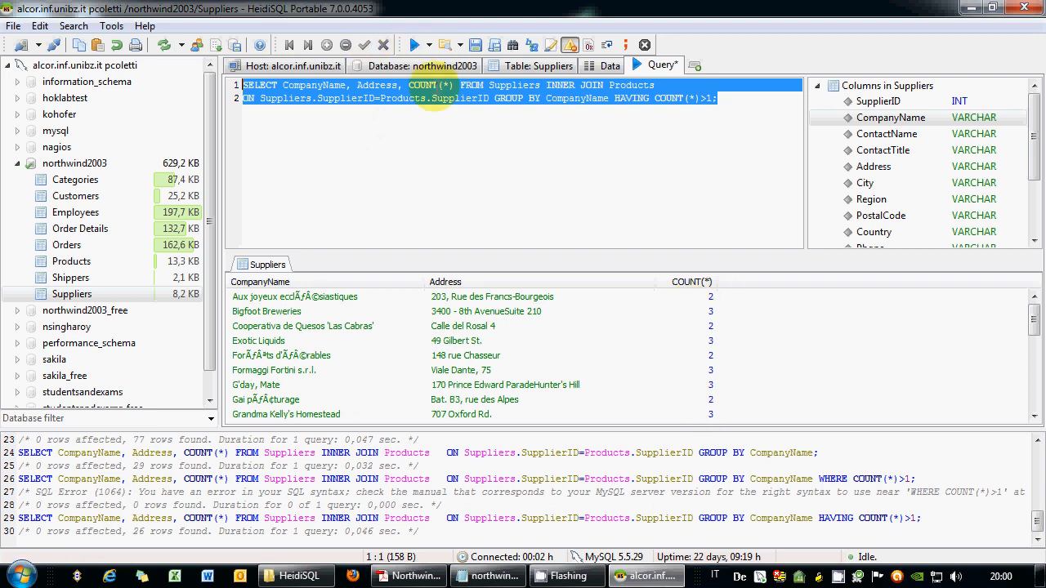
# Remove COUNT(*) and its comma from the select list and rerun the whole query.
pyautogui.moveTo(454, 86); pyautogui.dragTo(398, 87)
pyautogui.press('Delete')
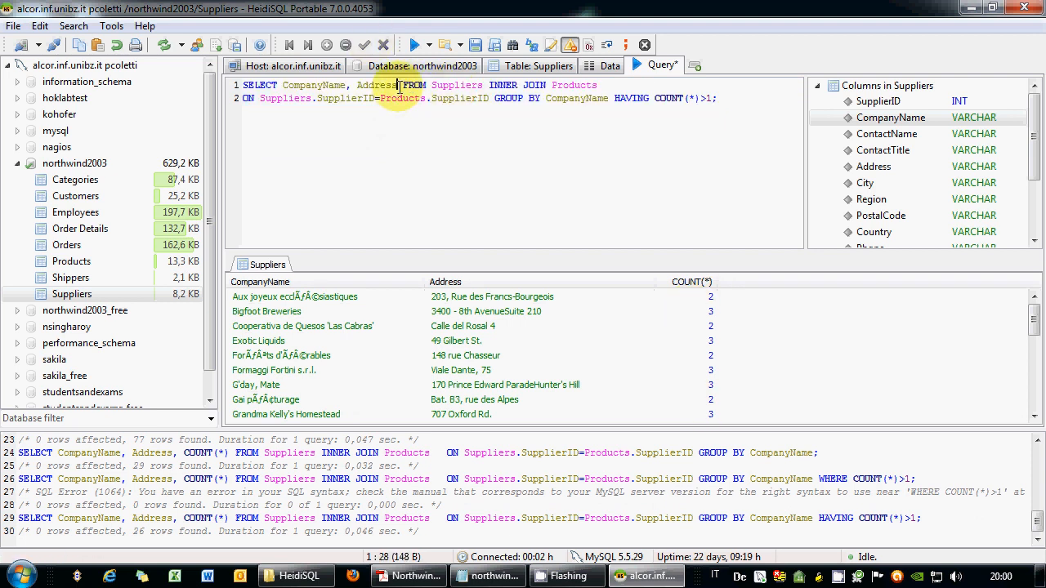
pyautogui.moveTo(727, 98); pyautogui.dragTo(194, 87)
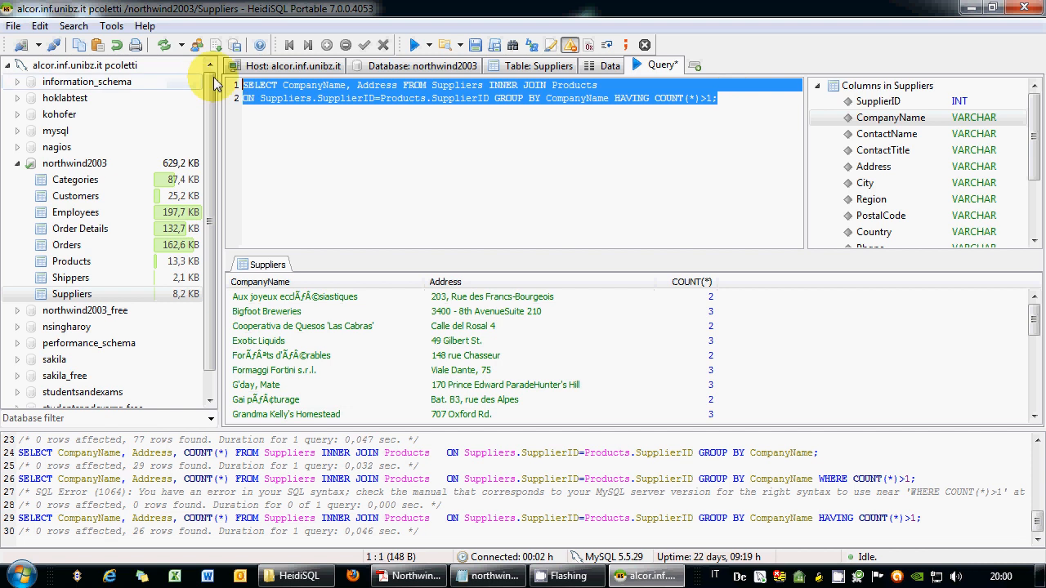
pyautogui.click(415, 46)
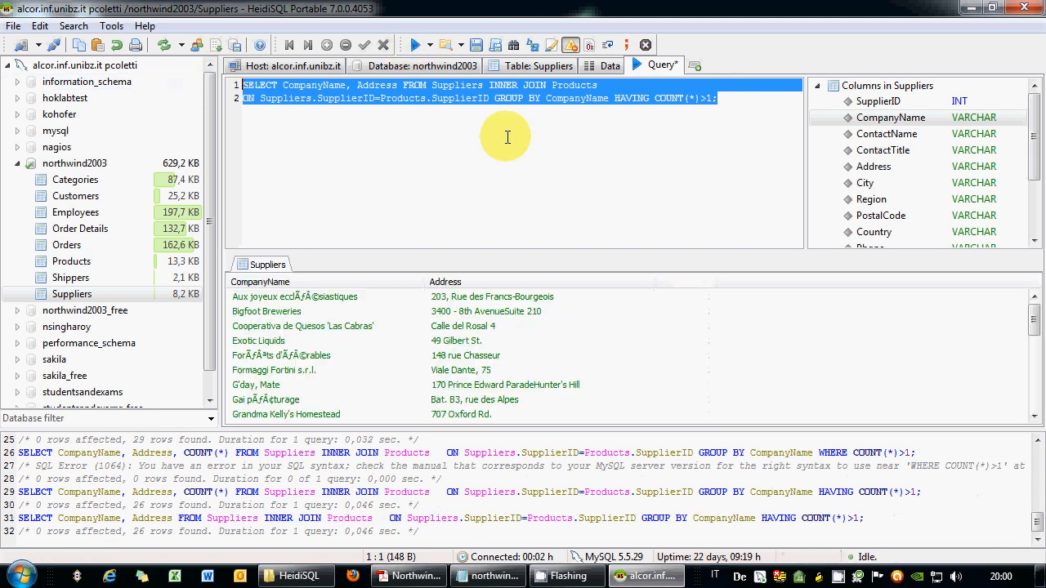
# Add an empty third line below the finished supplier query.
pyautogui.click(451, 128)
pyautogui.click(731, 98)
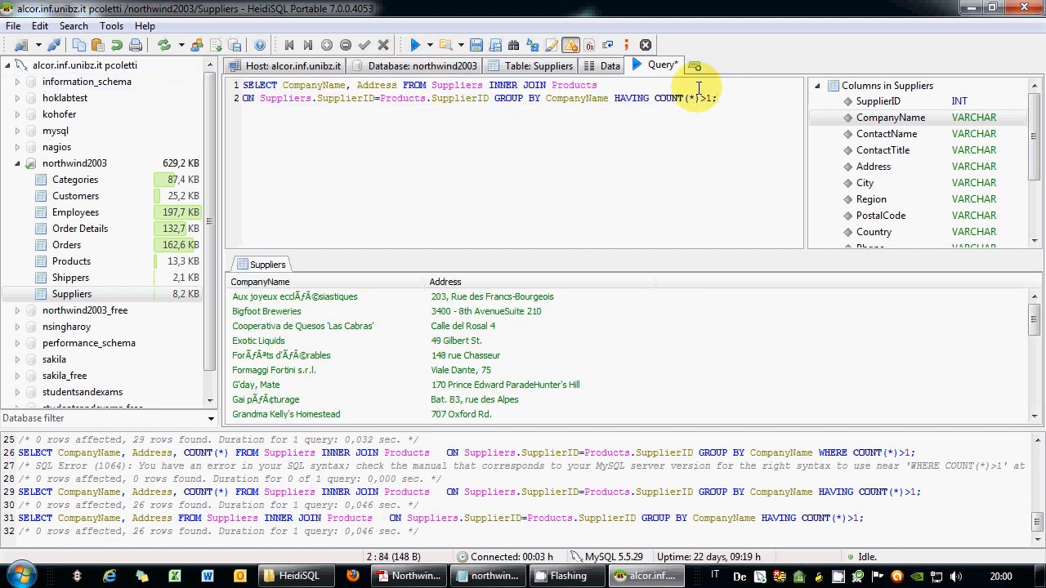
pyautogui.press('Return')
pyautogui.rightClick(854, 578)
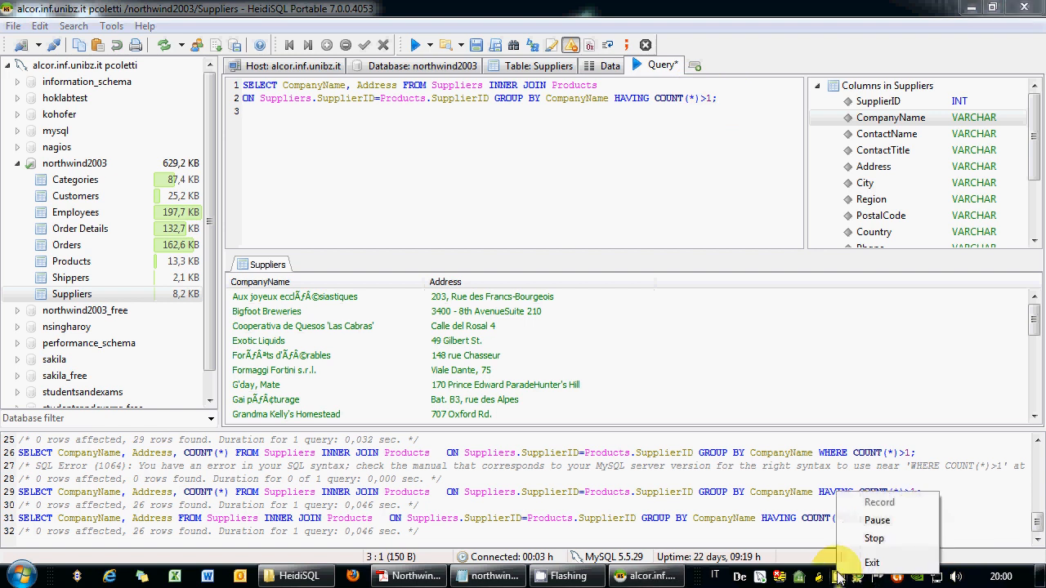
pyautogui.click(873, 520)
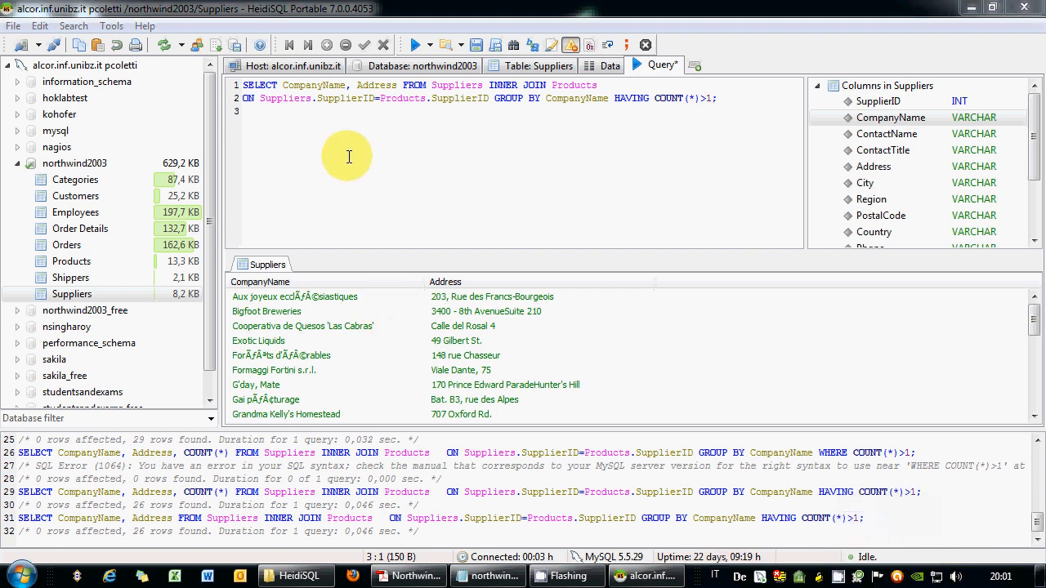
pyautogui.click(349, 155)
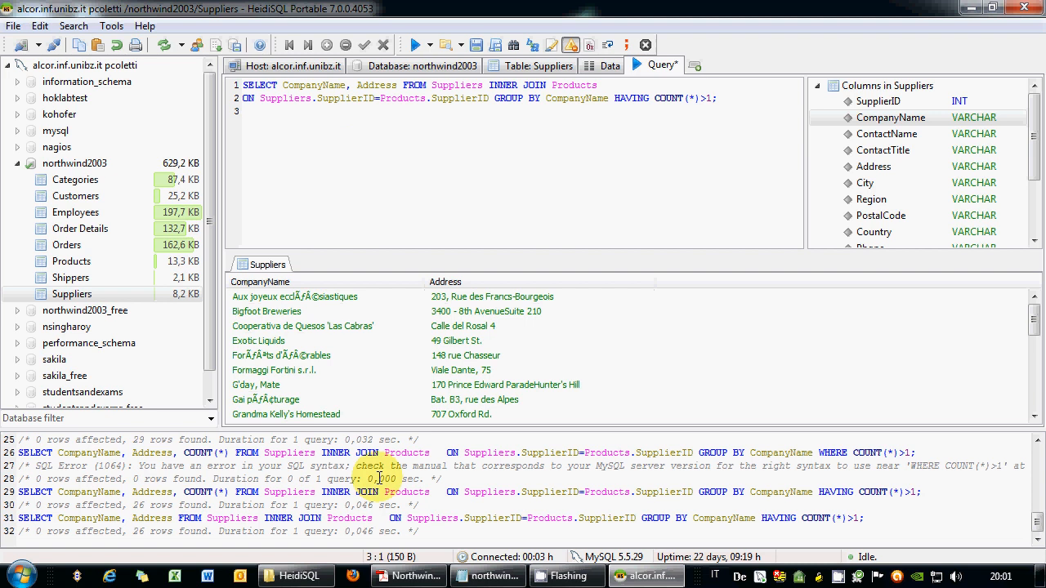
# Switch to the Northwind relations PDF and examine the ShippedDate and RequiredDate fields of the Orders table.
pyautogui.click(411, 576)
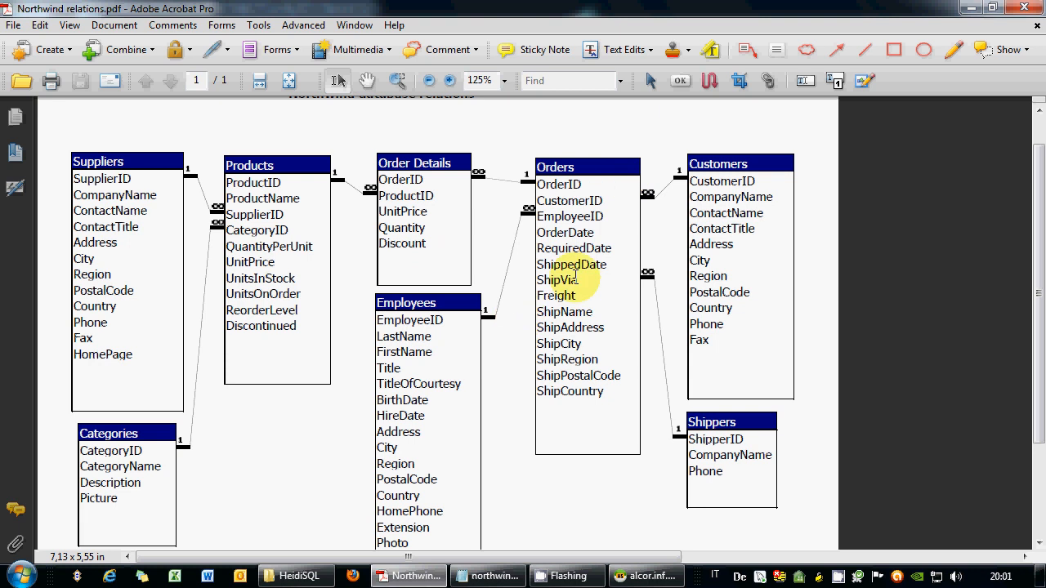
pyautogui.moveTo(536, 264); pyautogui.dragTo(609, 265)
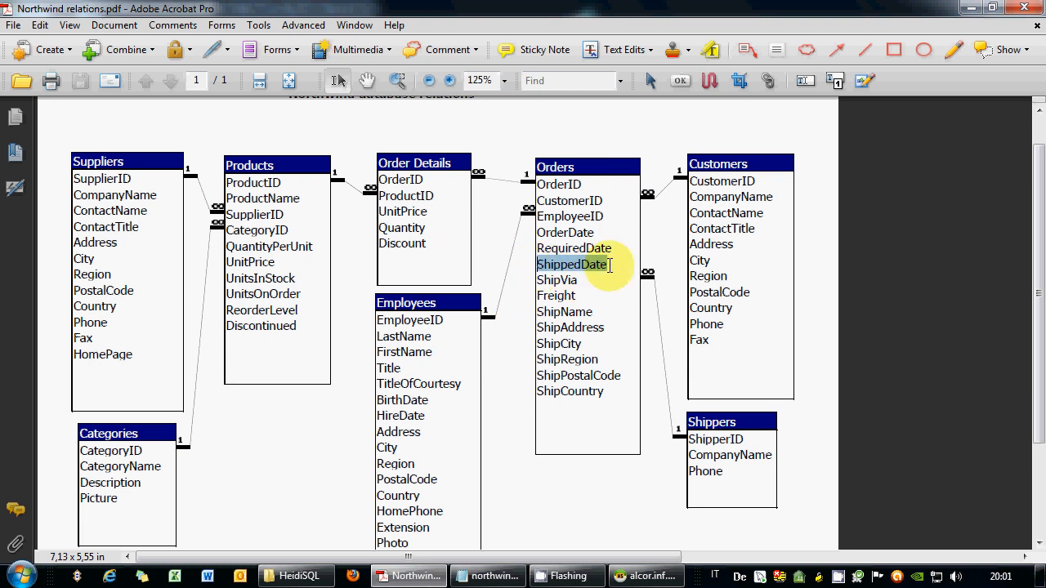
pyautogui.moveTo(536, 248); pyautogui.dragTo(630, 250)
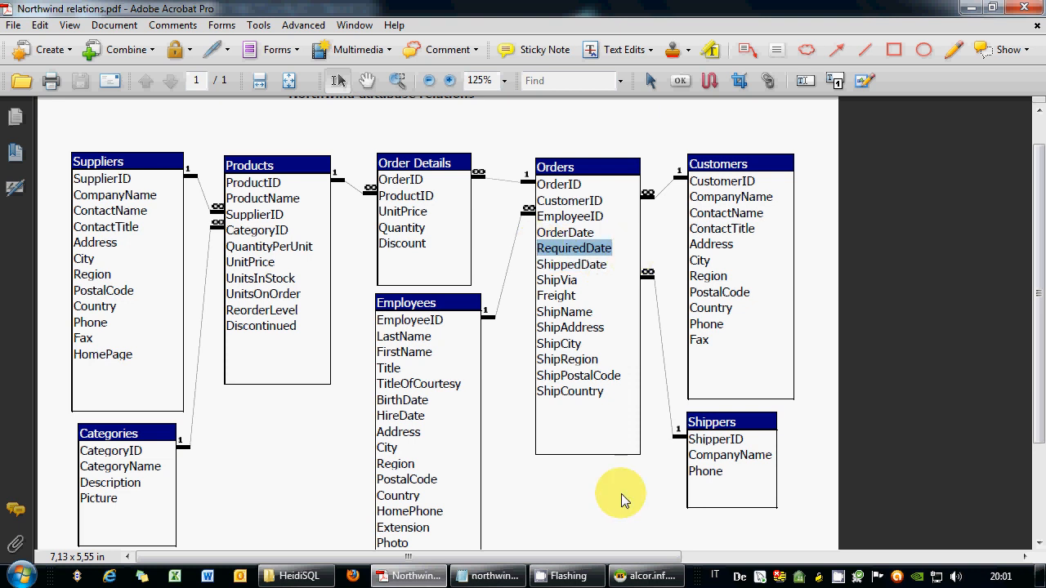
# Back in HeidiSQL, start a new SELECT statement on the third line with OrderID from the Orders table.
pyautogui.click(617, 576)
pyautogui.write('SELEC')
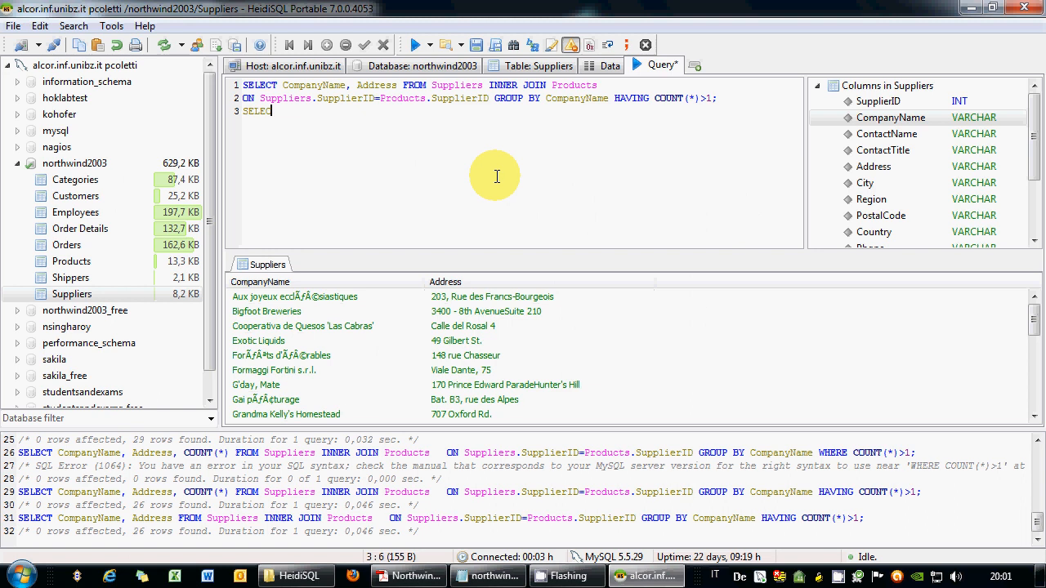
pyautogui.write('T')
pyautogui.click(67, 245)
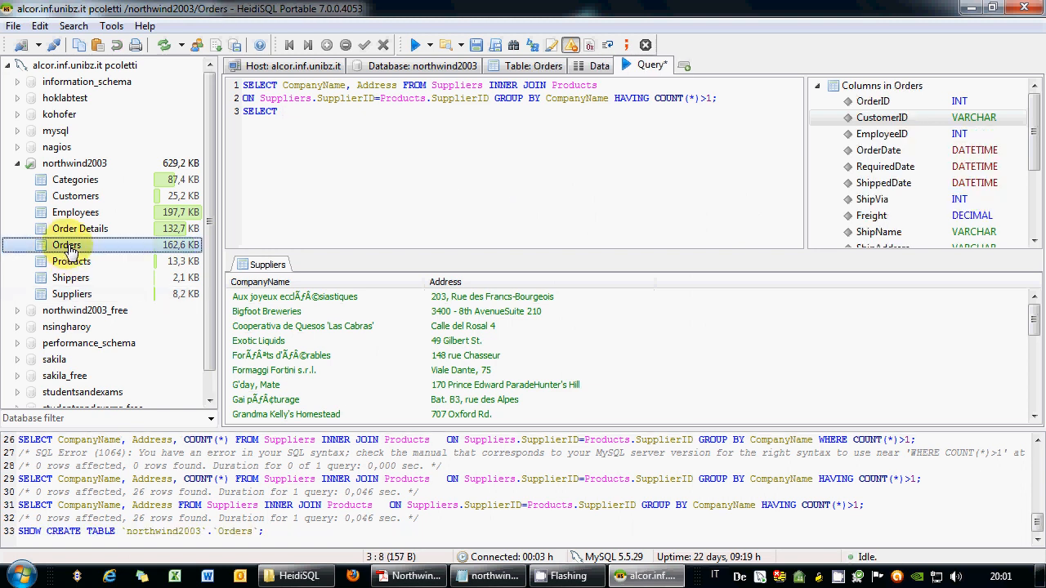
pyautogui.doubleClick(873, 101)
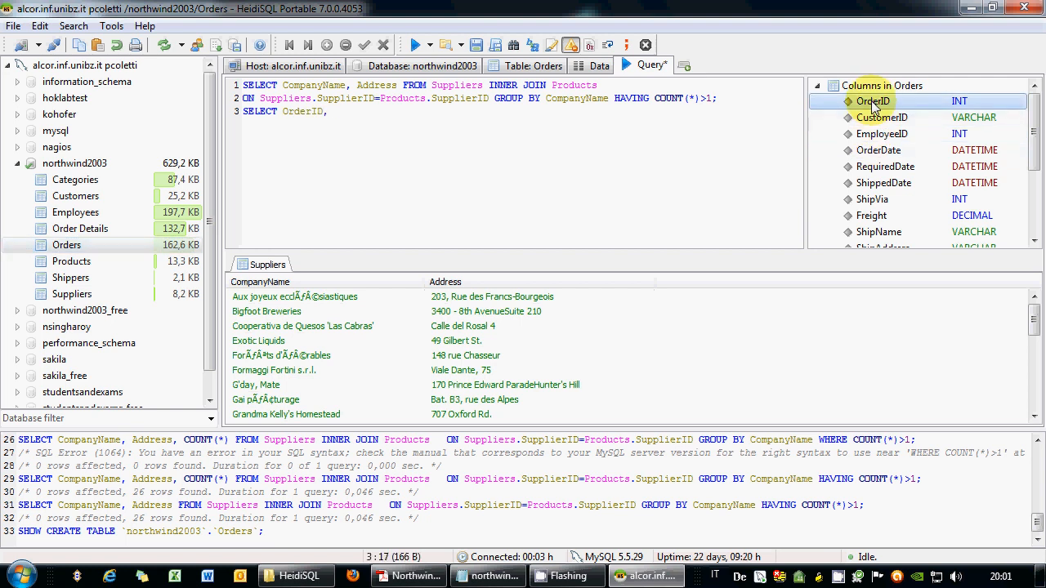
# Add the RequiredDate and ShippedDate columns of the Orders table to the new query's select list.
pyautogui.doubleClick(890, 167)
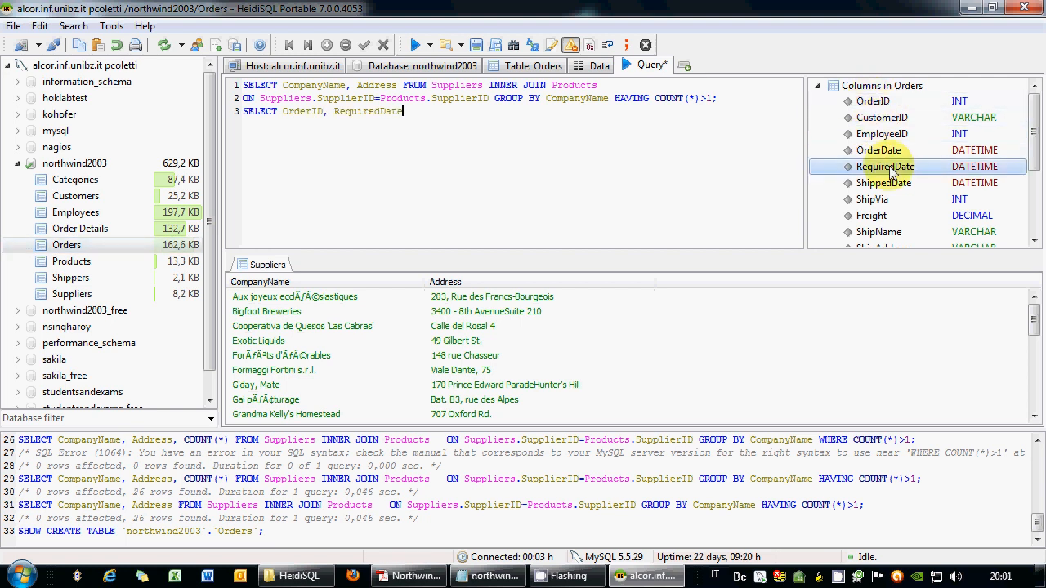
pyautogui.write(',')
pyautogui.click(891, 184)
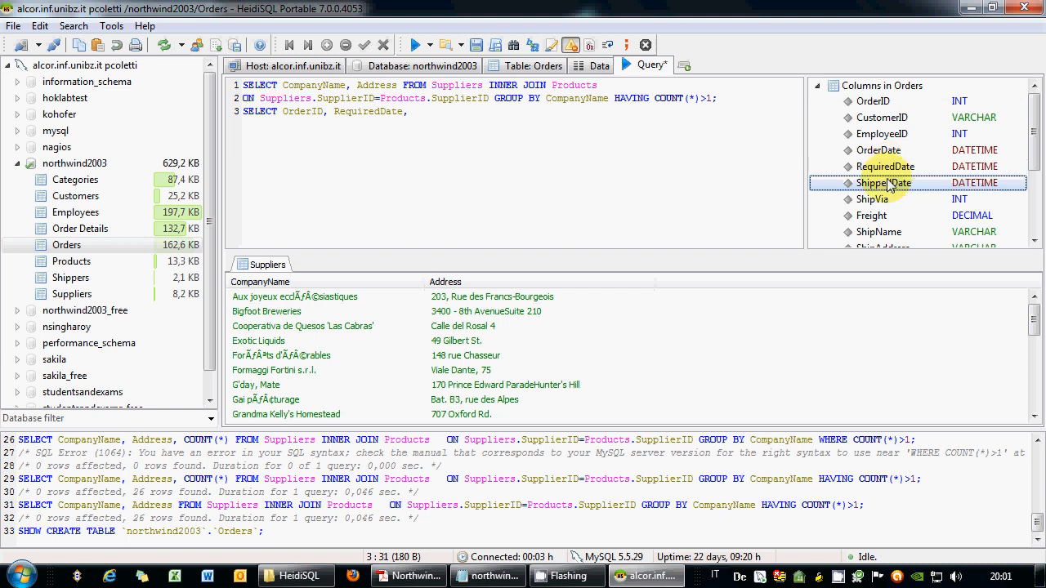
pyautogui.doubleClick(891, 184)
pyautogui.write(',')
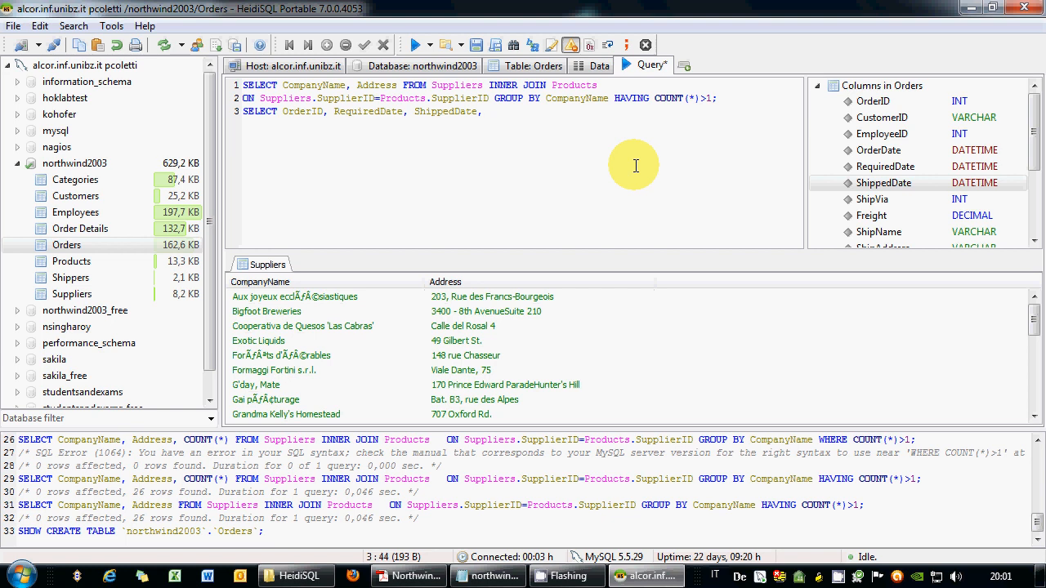
# Complete the select list with DATEDIFF(ShippedDate,RequiredDate) AS DelayDays and end the statement with a semicolon.
pyautogui.write('DATEDIFF(')
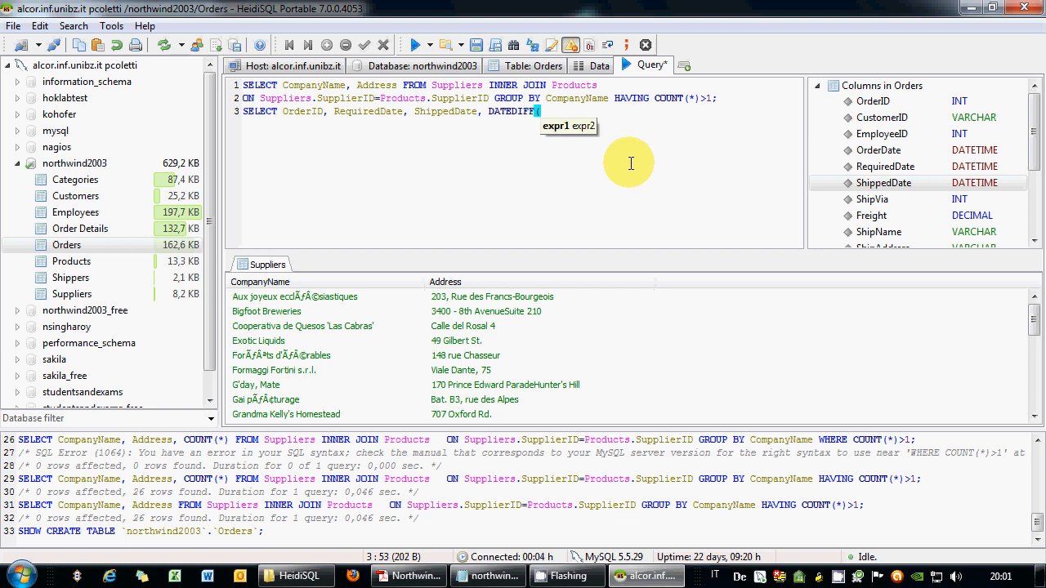
pyautogui.click(878, 186)
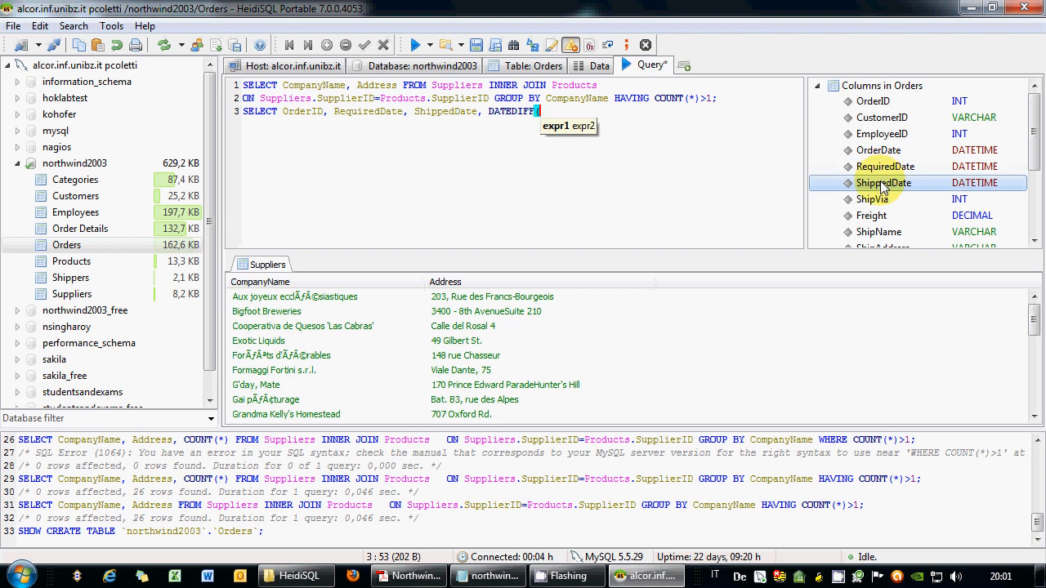
pyautogui.doubleClick(883, 185)
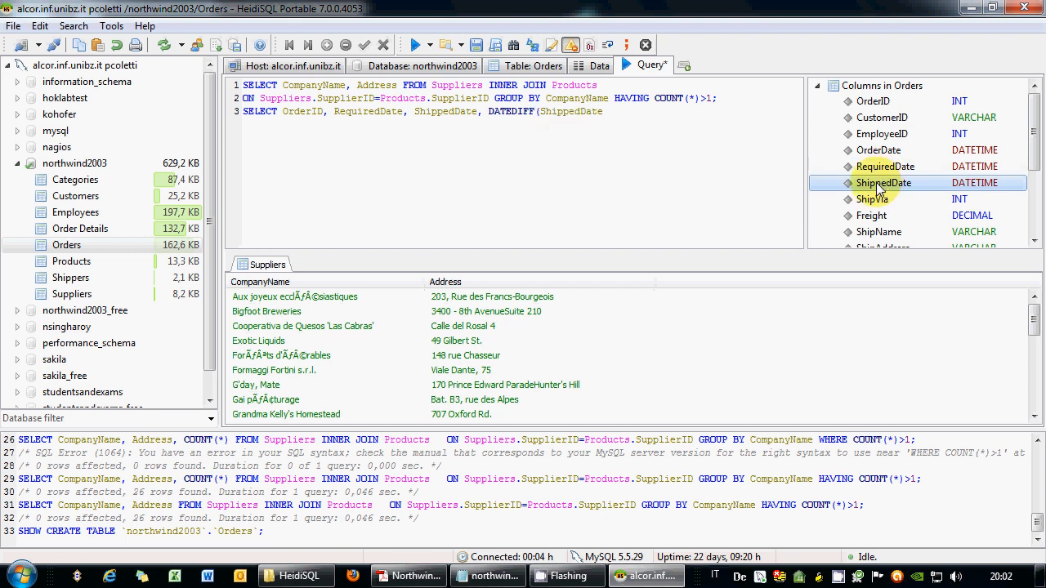
pyautogui.write(',')
pyautogui.doubleClick(882, 168)
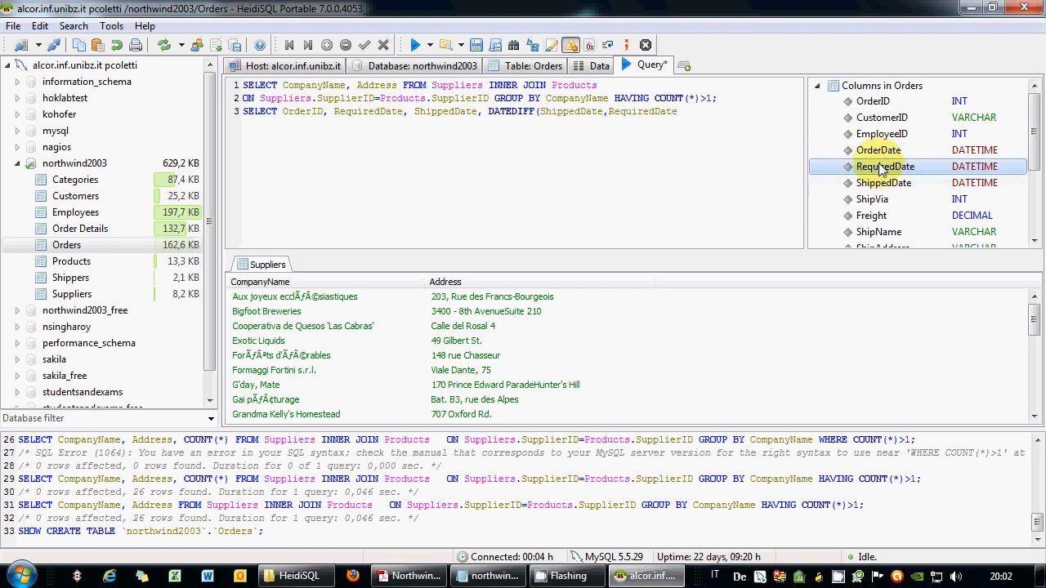
pyautogui.write(') AS DelayDays;')
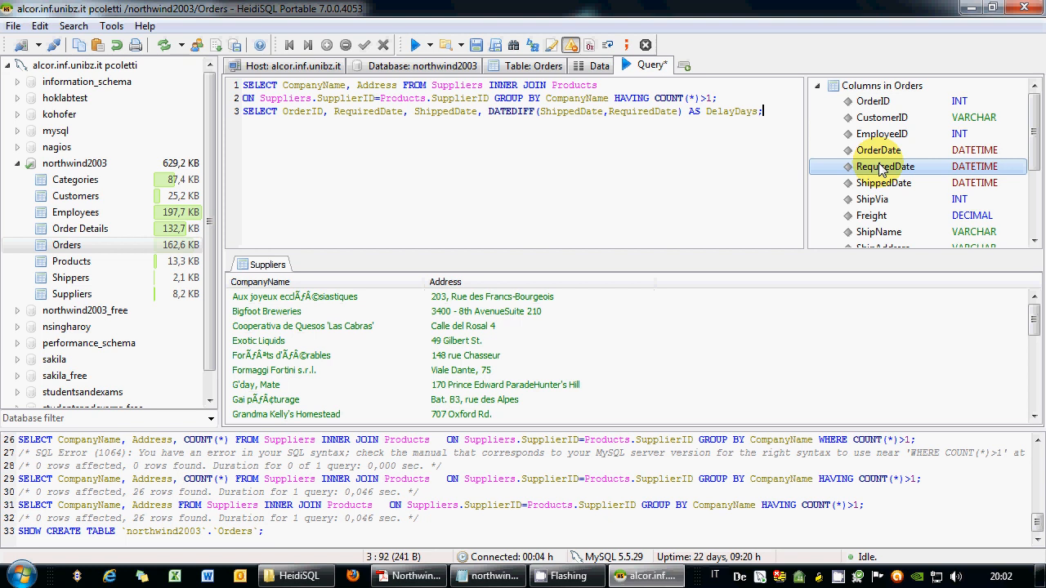
# Try to execute the DATEDIFF statement without a FROM clause.
pyautogui.moveTo(763, 111); pyautogui.dragTo(234, 105)
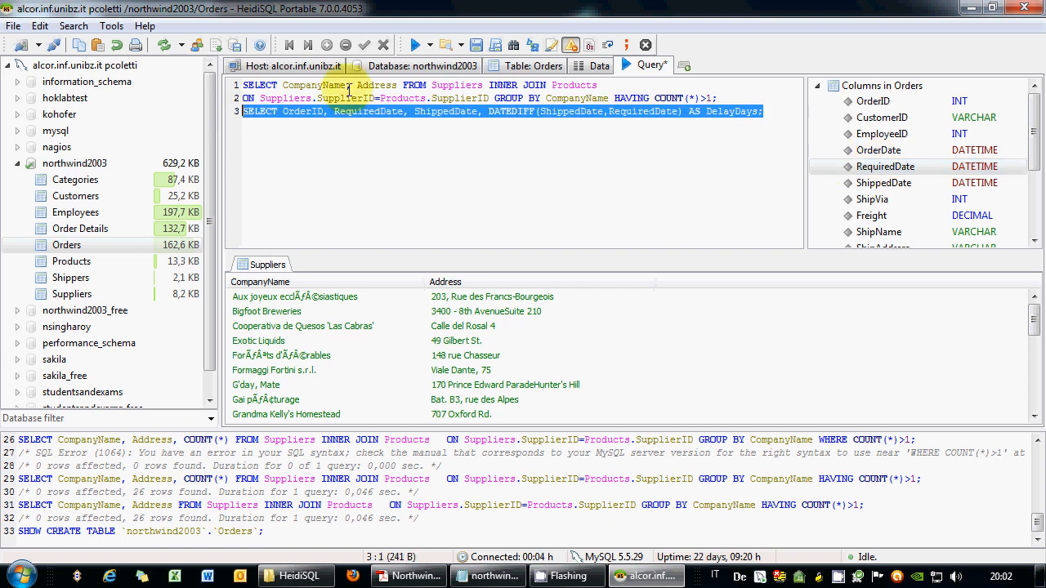
pyautogui.click(415, 46)
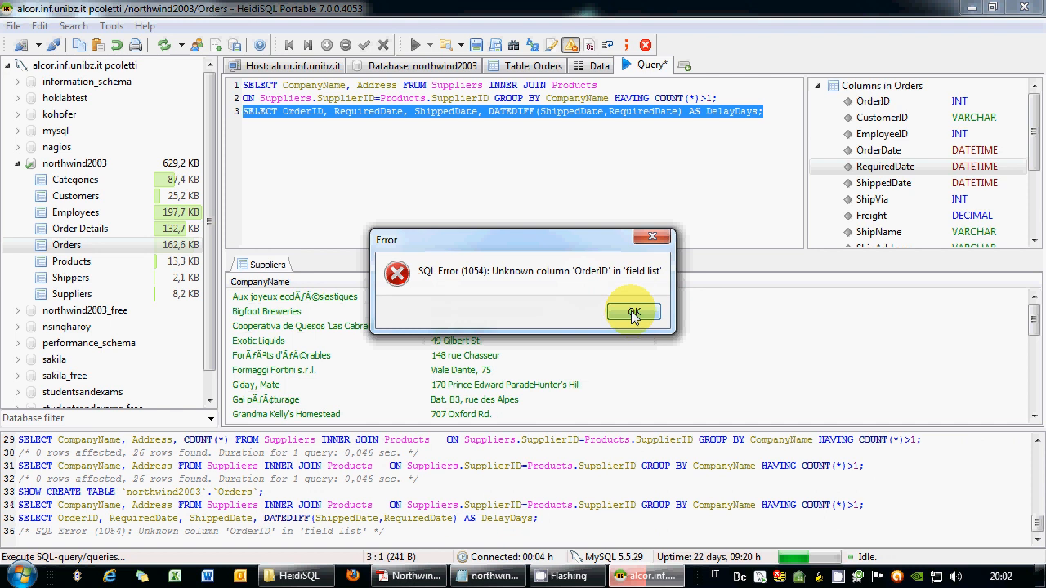
pyautogui.click(634, 314)
pyautogui.click(375, 111)
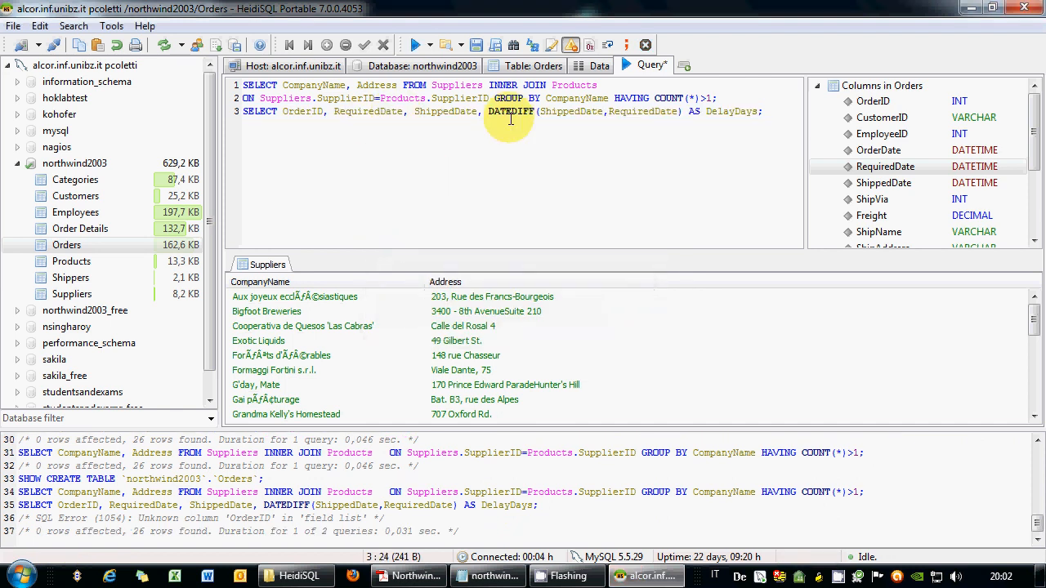
# Replace the semicolon after DelayDays with FROM Orders; placed on its own fourth line.
pyautogui.click(769, 111)
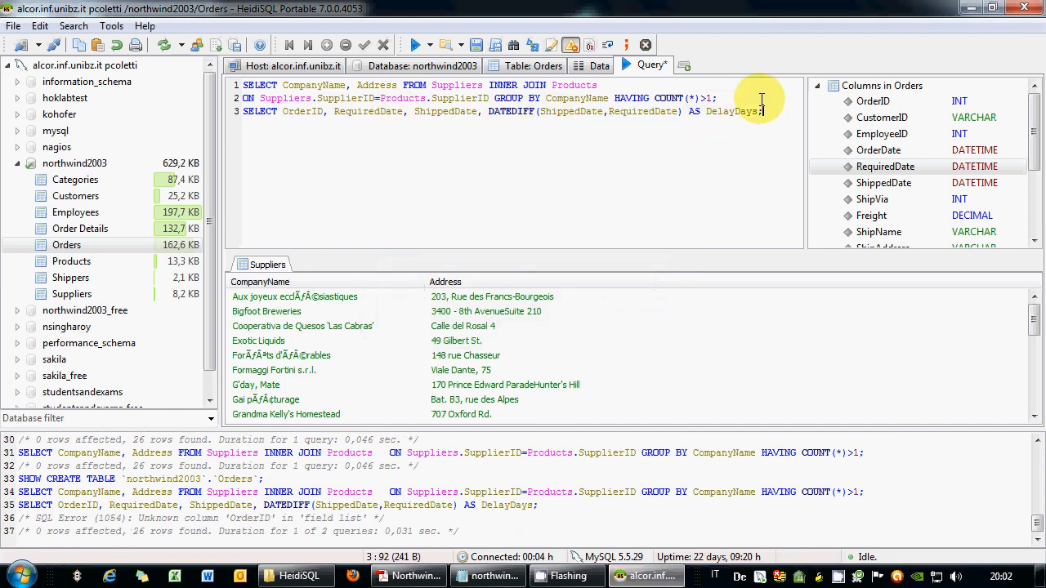
pyautogui.press('BackSpace')
pyautogui.write('FROM')
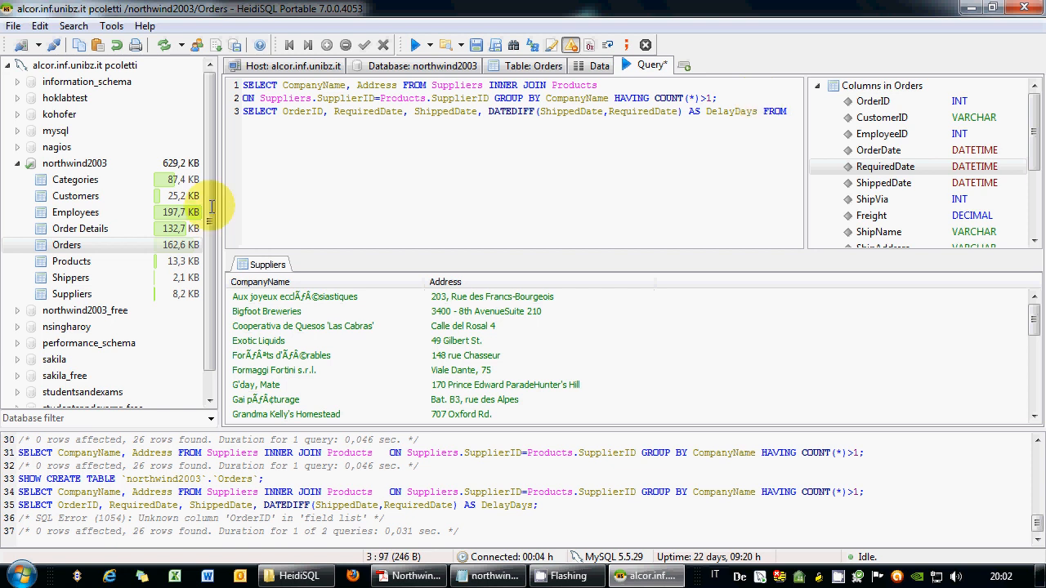
pyautogui.doubleClick(66, 246)
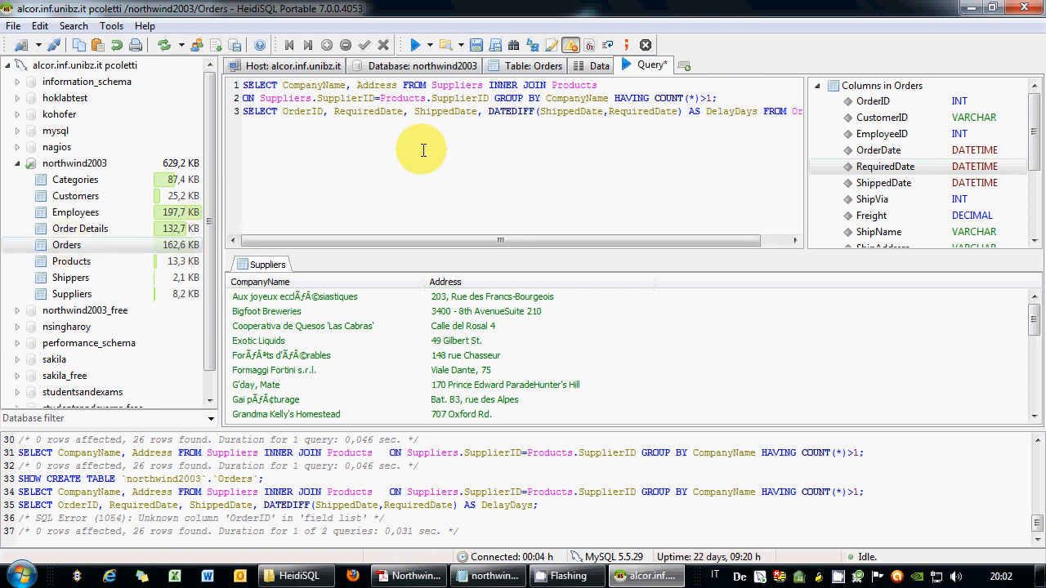
pyautogui.click(756, 111)
pyautogui.press('Return')
pyautogui.press('End')
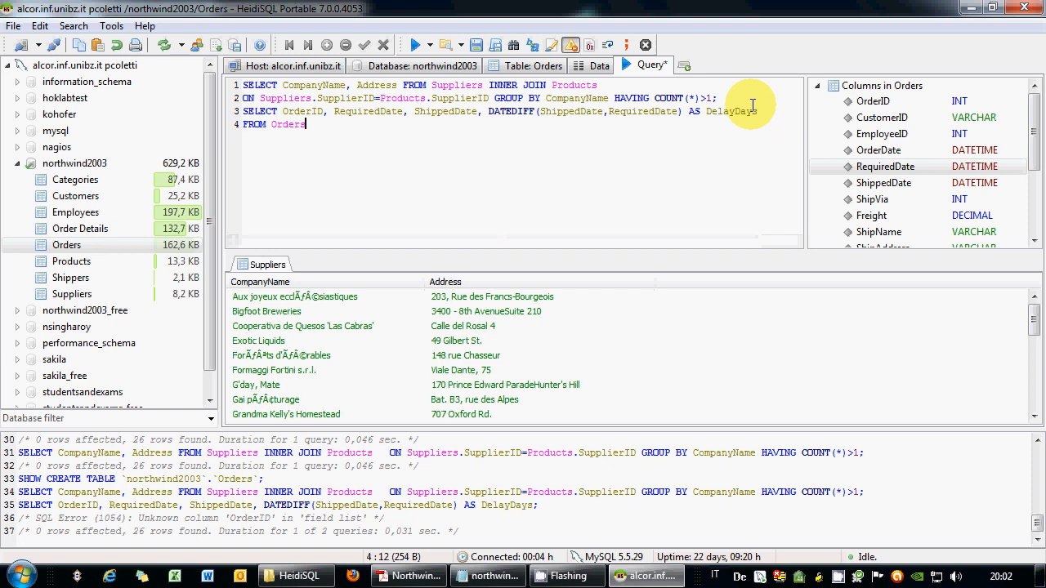
pyautogui.write(';')
# Select the two-line orders query and execute the SQL.
pyautogui.hotkey('shift', 'Up')
pyautogui.hotkey('shift', 'Home')
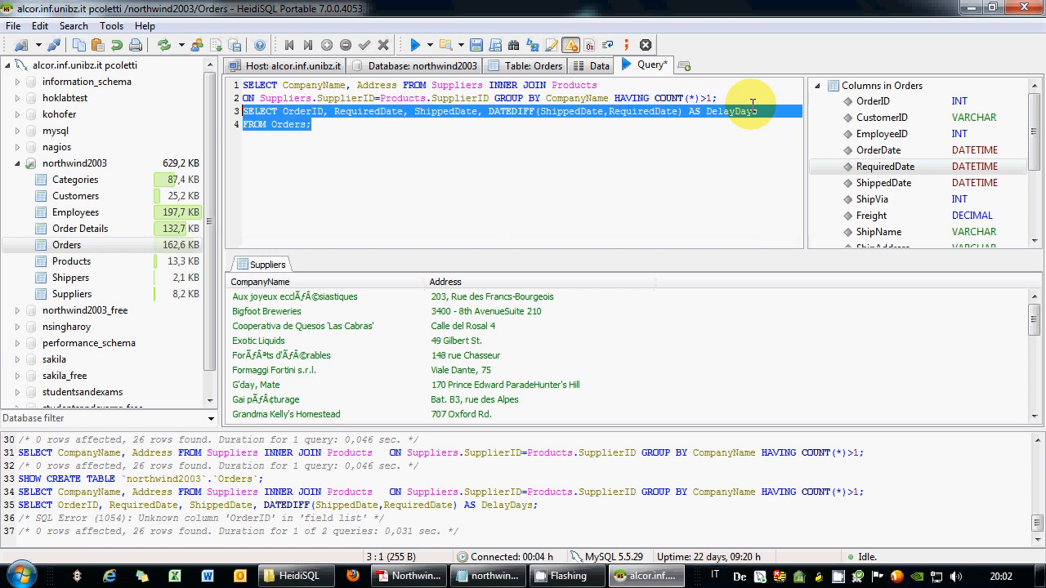
pyautogui.click(416, 45)
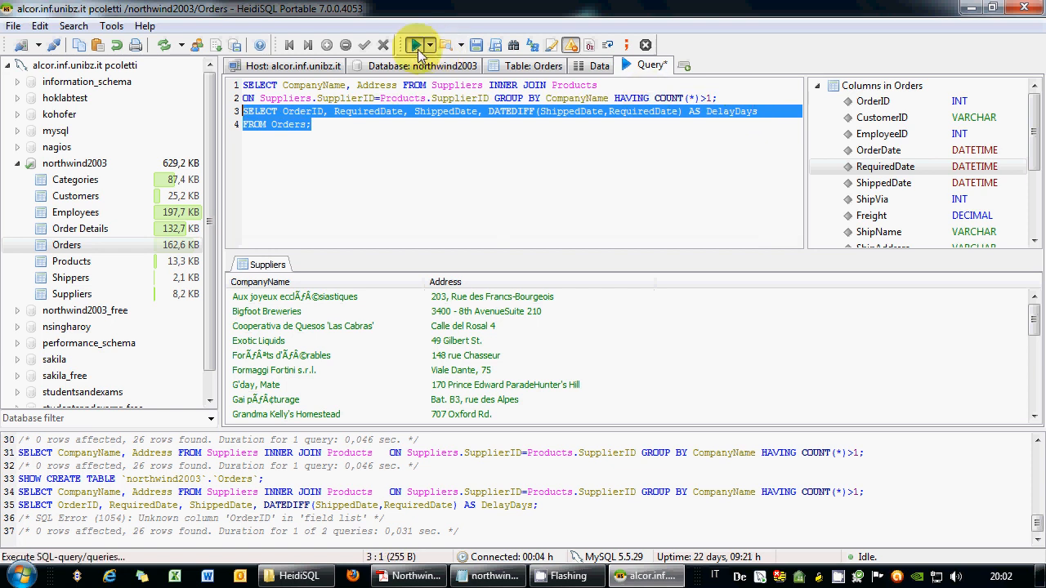
# Insert an empty line between the supplier and orders queries and display the Orders result set.
pyautogui.click(243, 111)
pyautogui.press('Return')
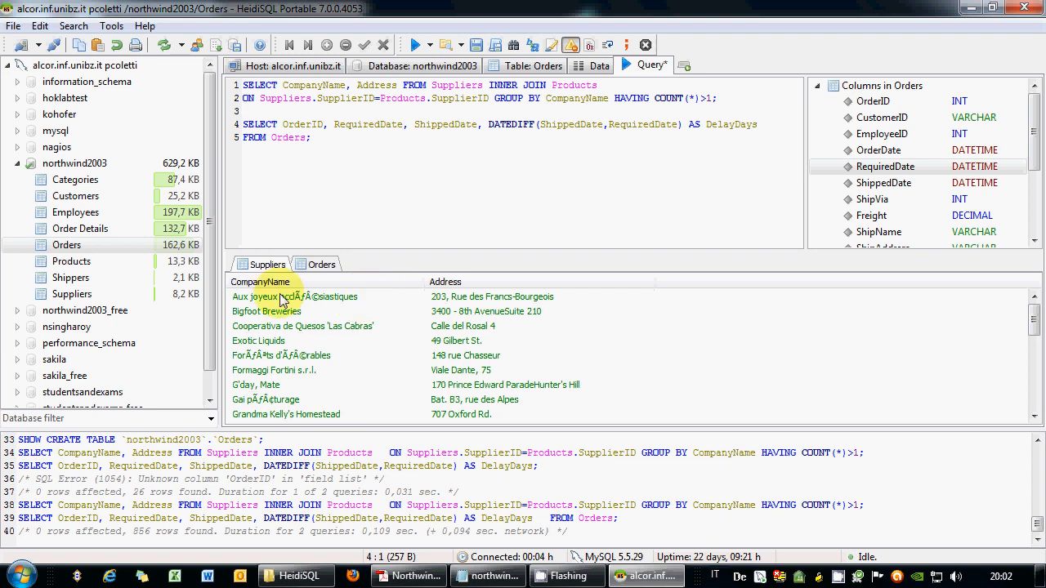
pyautogui.click(311, 264)
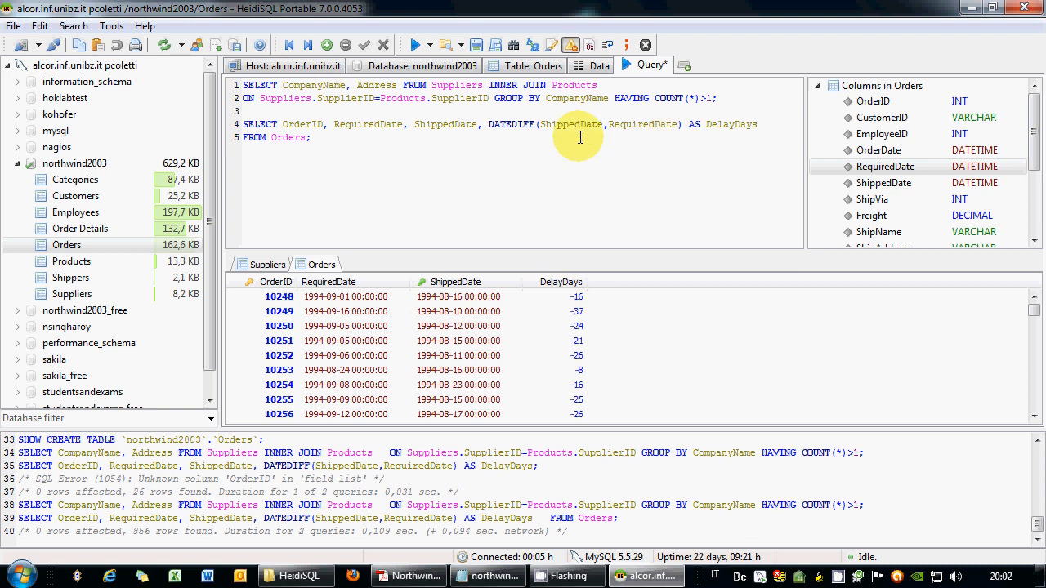
# Extend the orders query with the condition WHERE DelayDays>0; after FROM Orders.
pyautogui.click(550, 142)
pyautogui.write('WHERE')
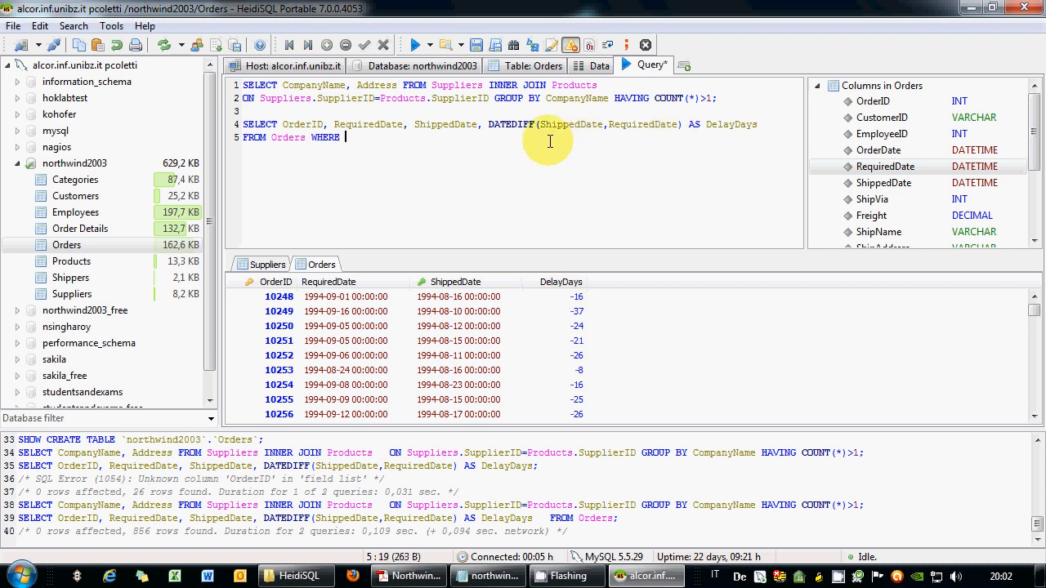
pyautogui.doubleClick(725, 125)
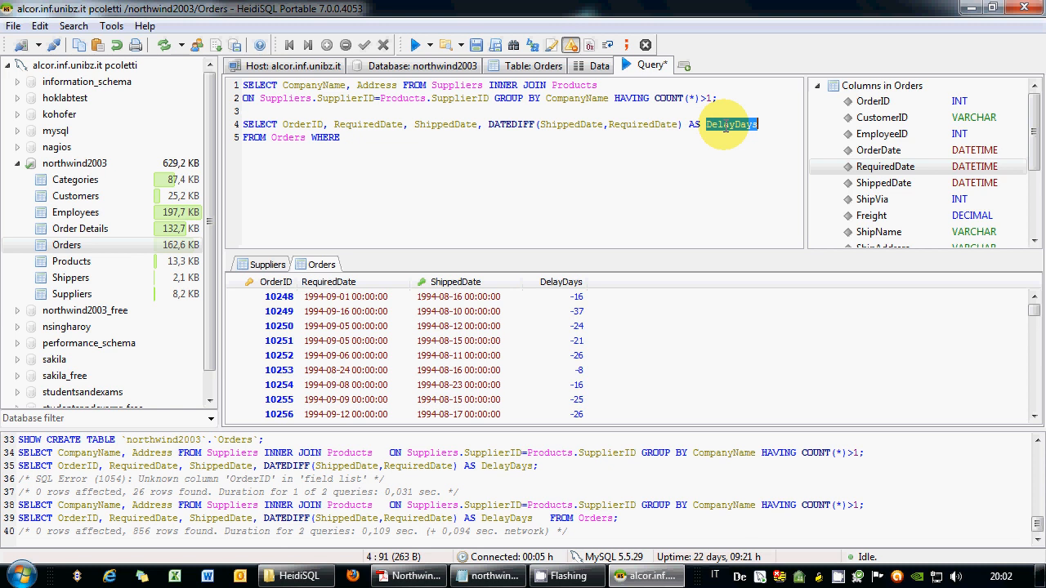
pyautogui.hotkey('ctrl', 'c')
pyautogui.click(583, 135)
pyautogui.hotkey('ctrl', 'v')
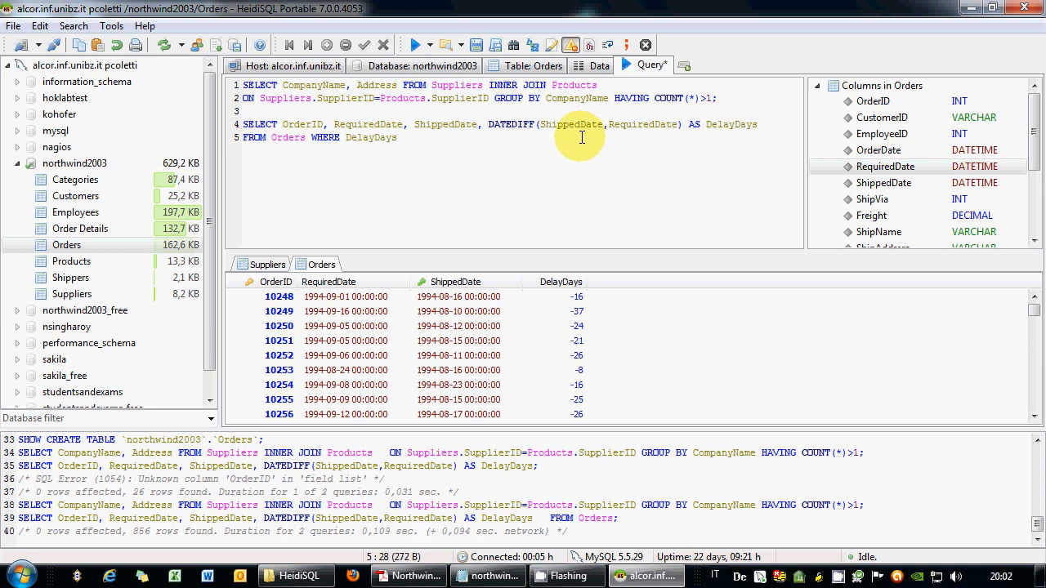
pyautogui.write('>0;')
# Try to execute the orders query filtered by the DelayDays alias.
pyautogui.moveTo(584, 140); pyautogui.dragTo(242, 124)
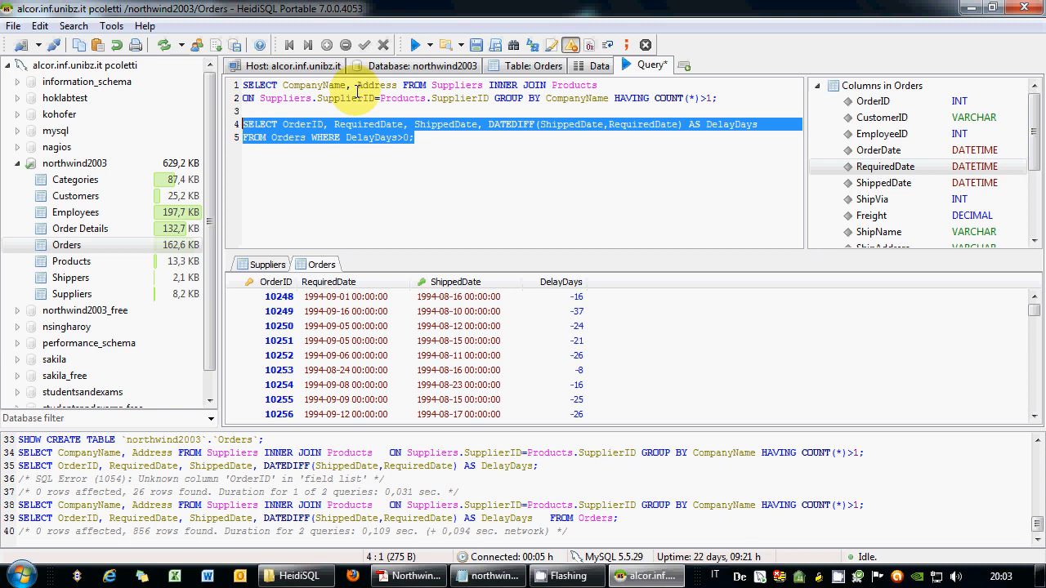
pyautogui.click(415, 45)
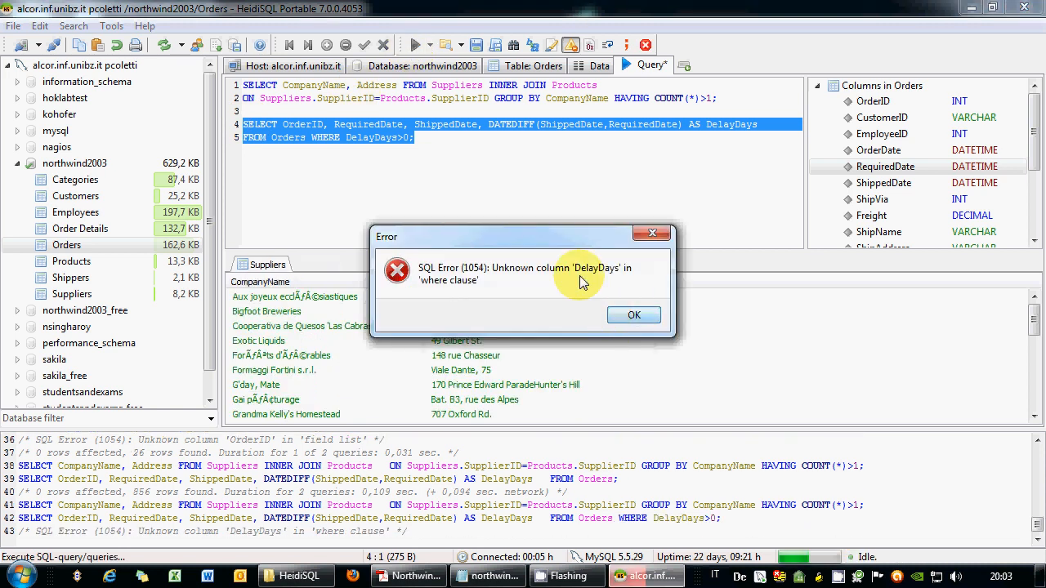
pyautogui.click(634, 315)
pyautogui.click(451, 140)
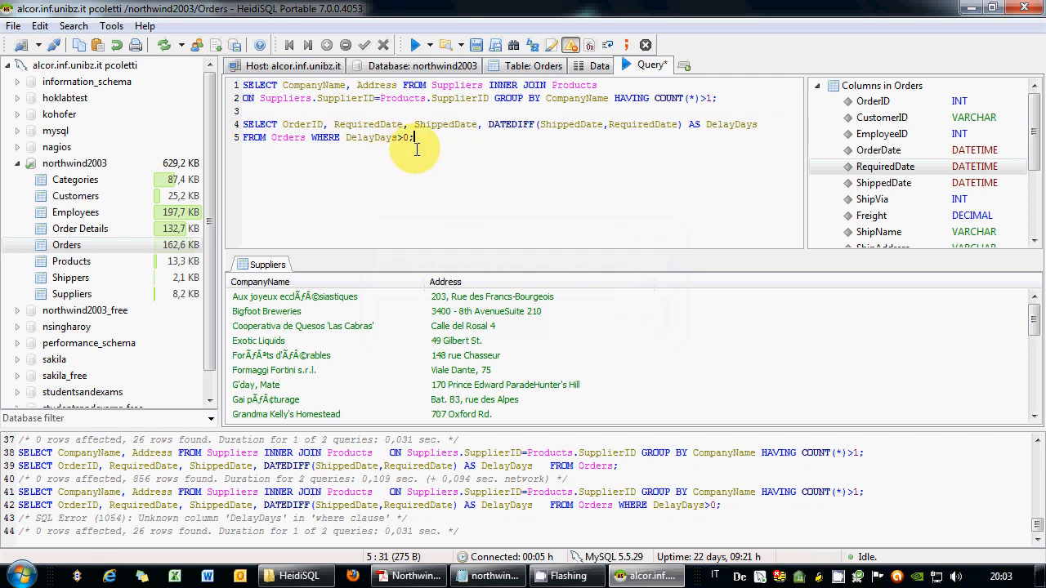
# Replace the DelayDays>0 condition after WHERE with ShippedDate>RequiredDate; reusing the DATEDIFF arguments.
pyautogui.doubleClick(374, 139)
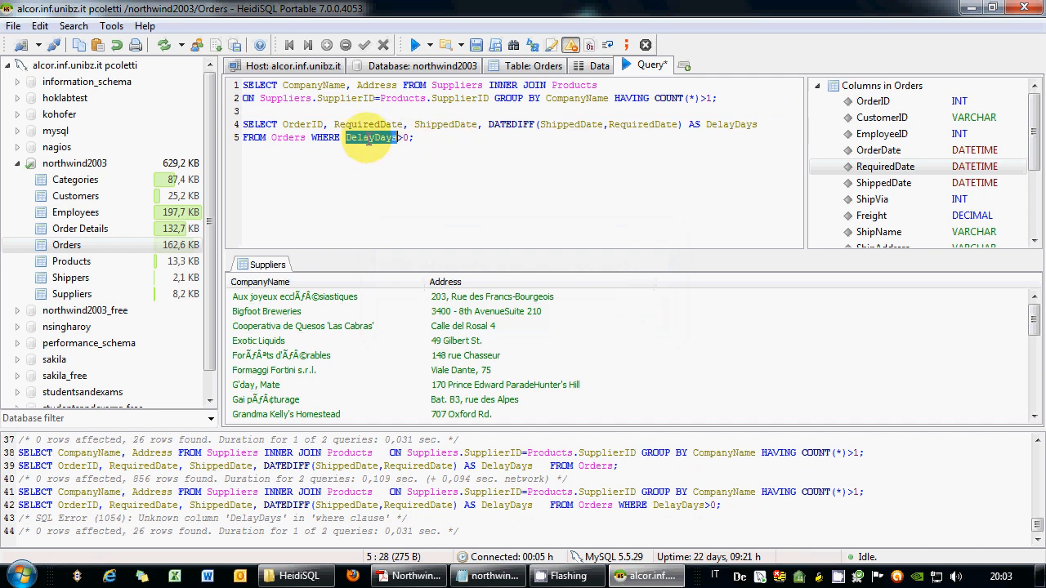
pyautogui.press('Delete')
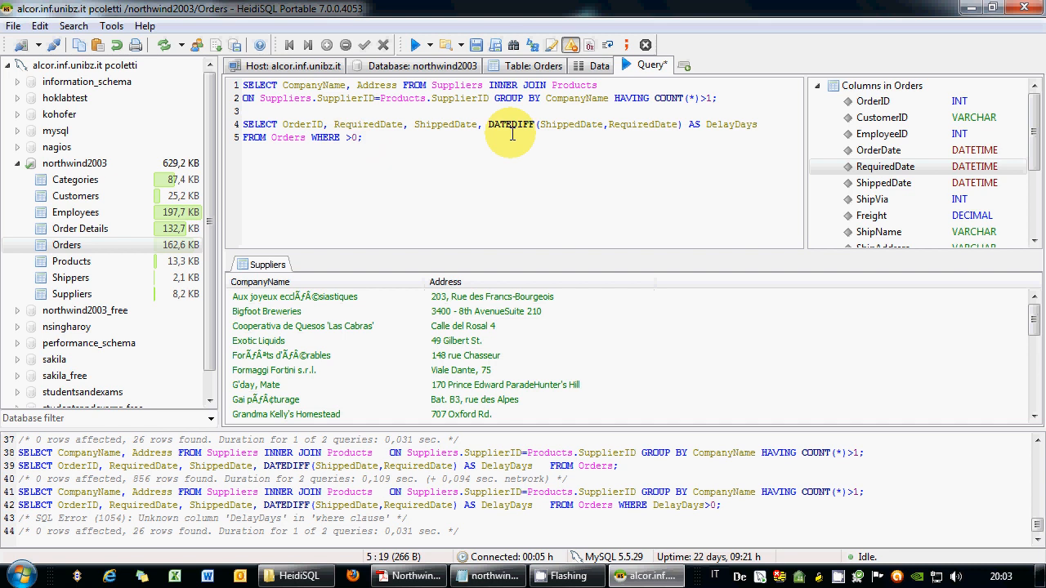
pyautogui.moveTo(345, 138); pyautogui.dragTo(383, 137)
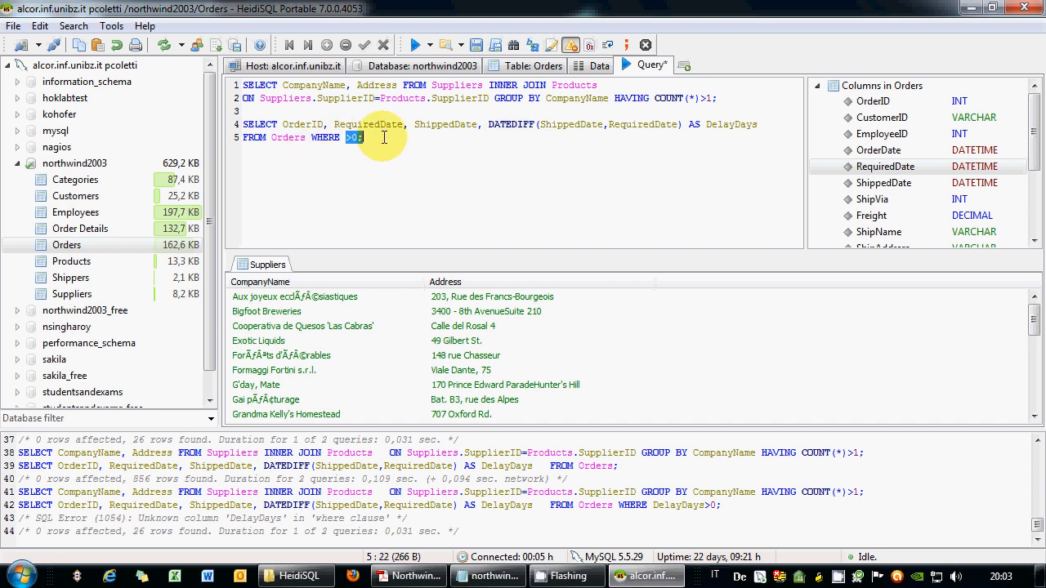
pyautogui.press('Delete')
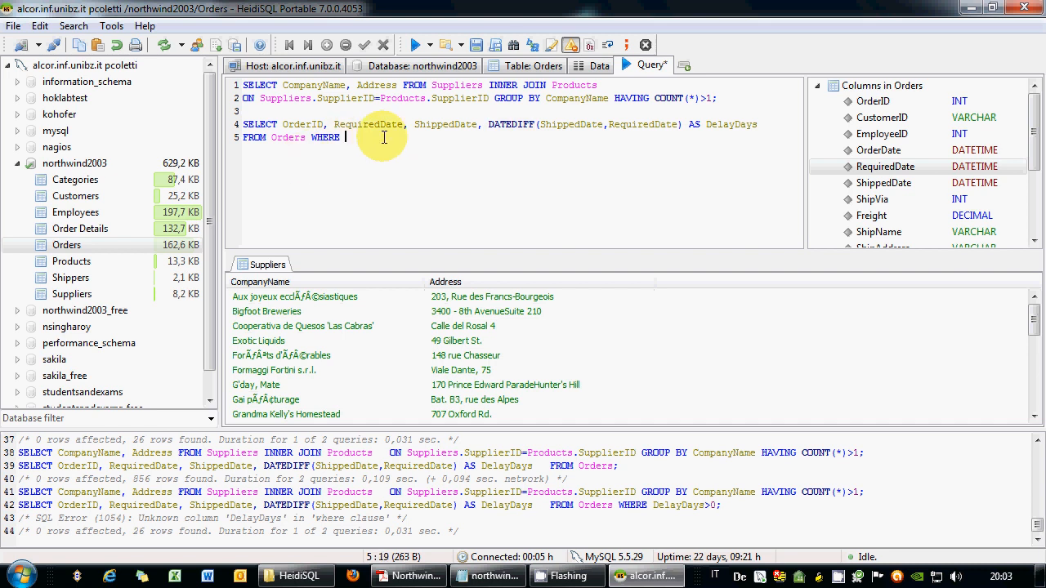
pyautogui.moveTo(540, 124); pyautogui.dragTo(680, 124)
pyautogui.click(536, 143)
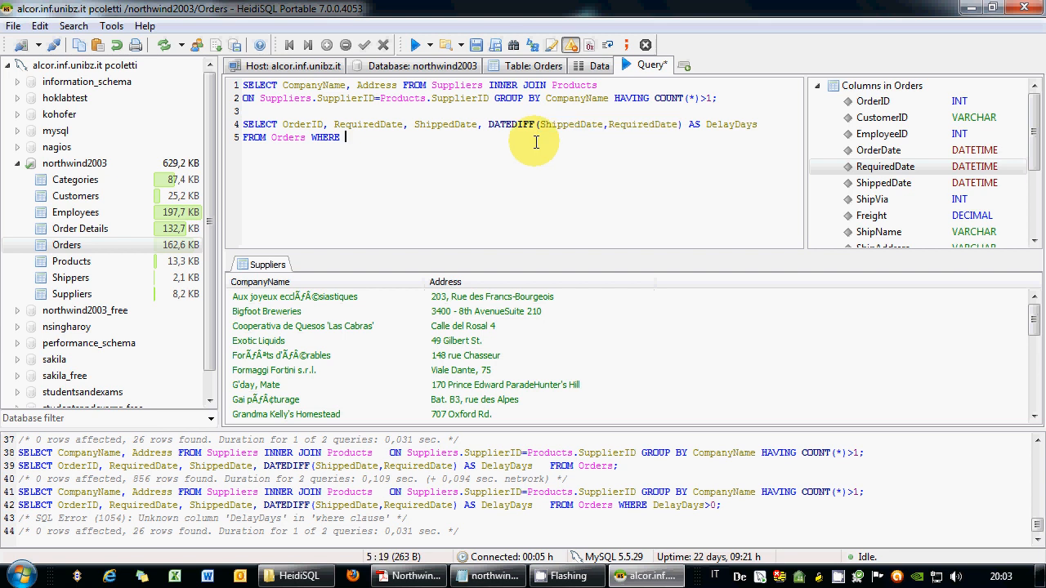
pyautogui.hotkey('ctrl', 'v')
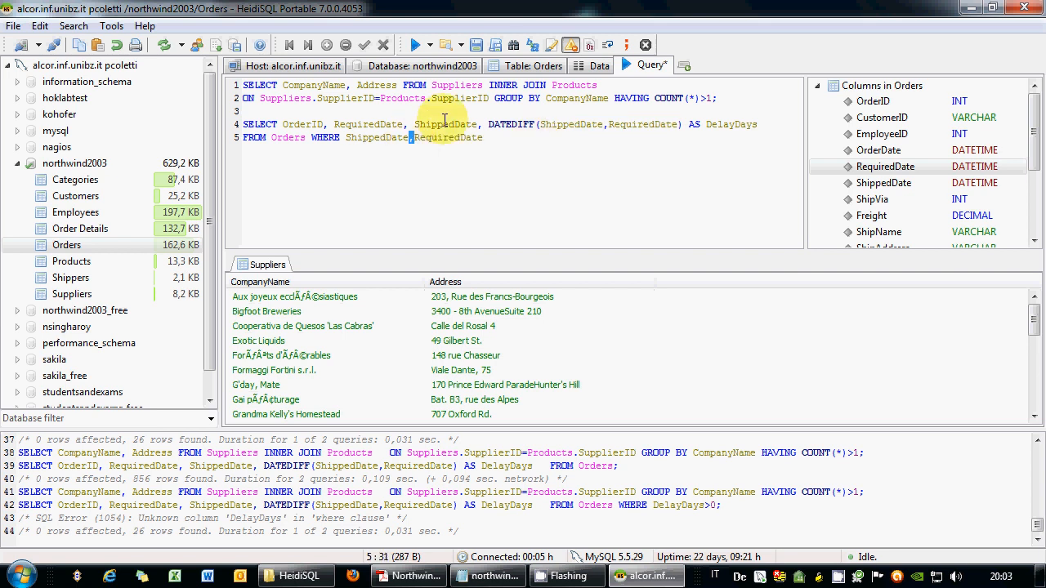
pyautogui.write('>')
pyautogui.press('End')
pyautogui.write(';')
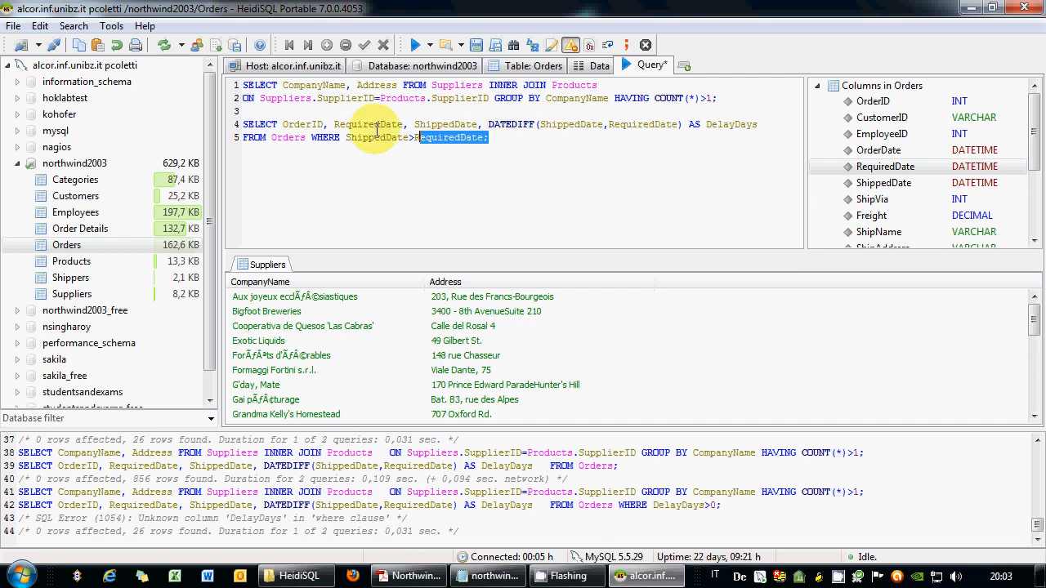
# Select the orders query with the ShippedDate>RequiredDate condition and execute the SQL.
pyautogui.hotkey('shift', 'Up')
pyautogui.hotkey('shift', 'Home')
pyautogui.click(415, 45)
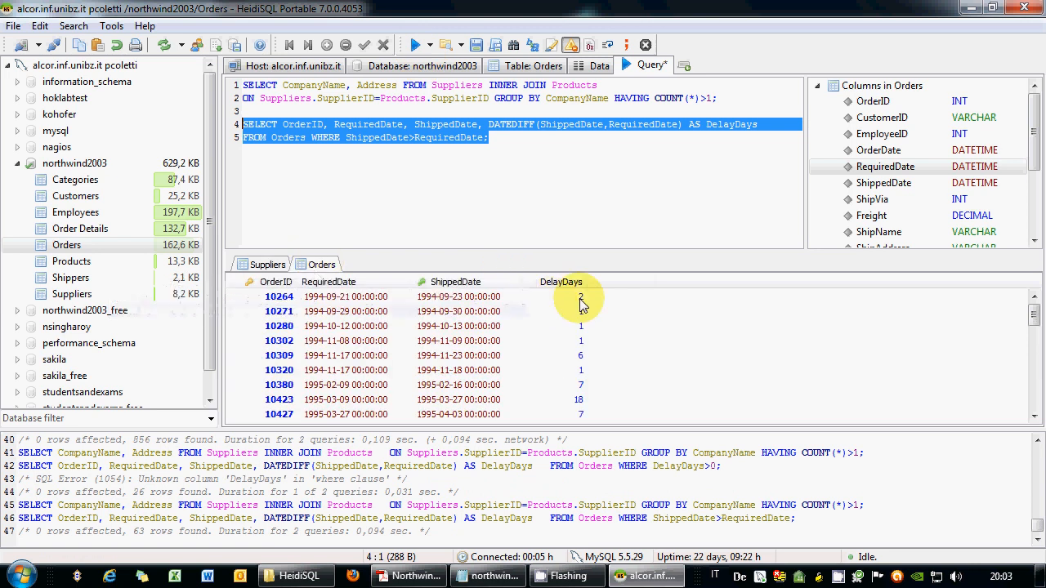
# Compare the Suppliers and Orders result sets, ending on the Orders rows.
pyautogui.click(277, 265)
pyautogui.click(315, 265)
pyautogui.click(276, 267)
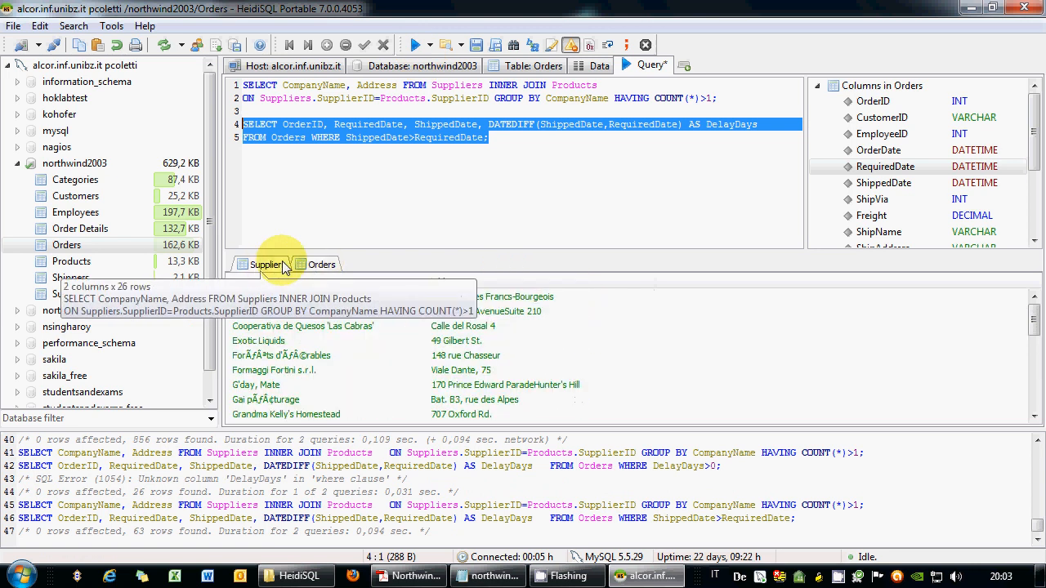
pyautogui.click(296, 266)
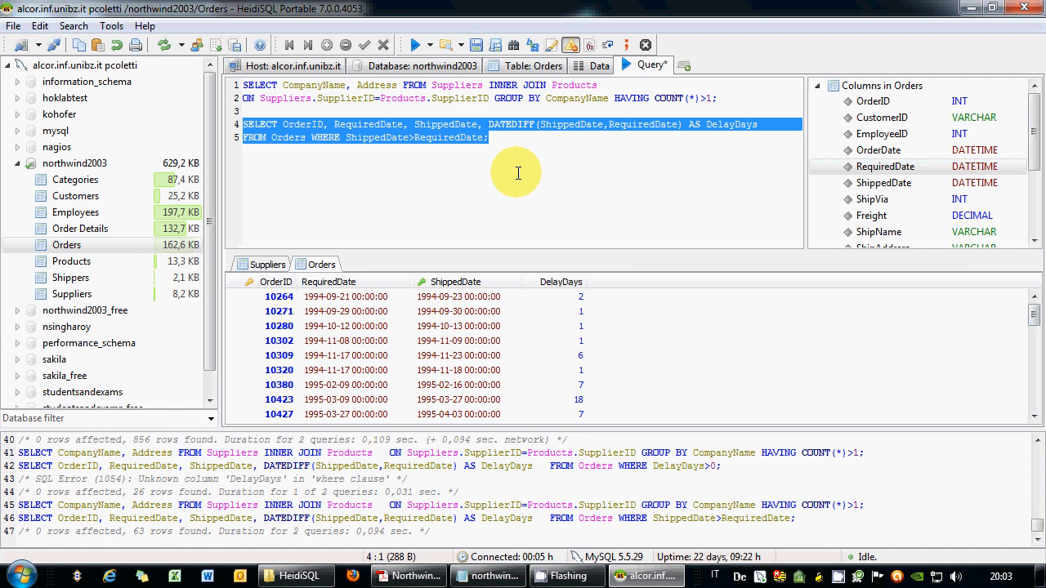
# Start a new line below the orders query and review the Suppliers and Orders result sets.
pyautogui.click(534, 152)
pyautogui.press('Return')
pyautogui.press('Return')
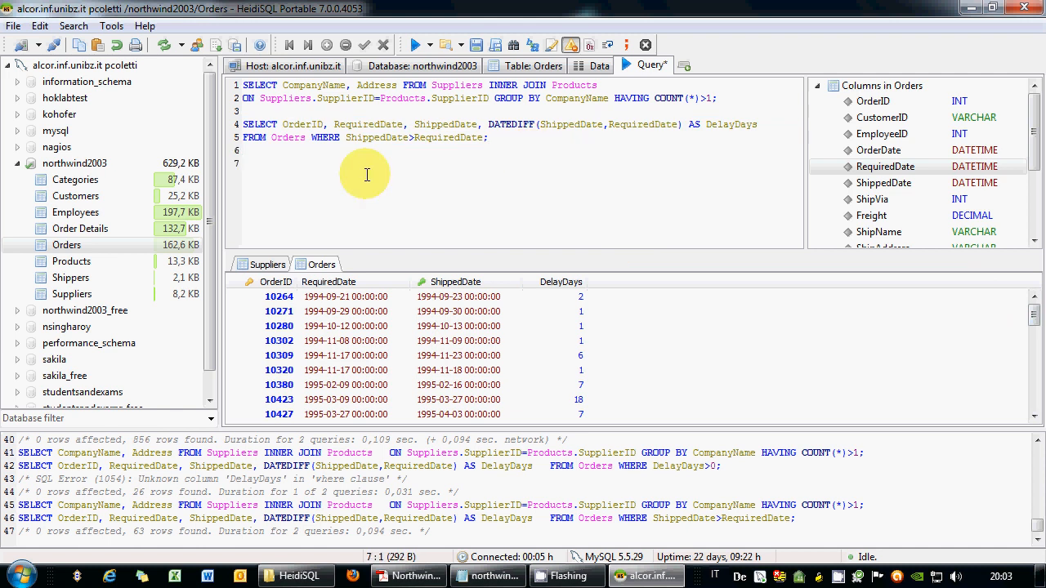
pyautogui.click(271, 264)
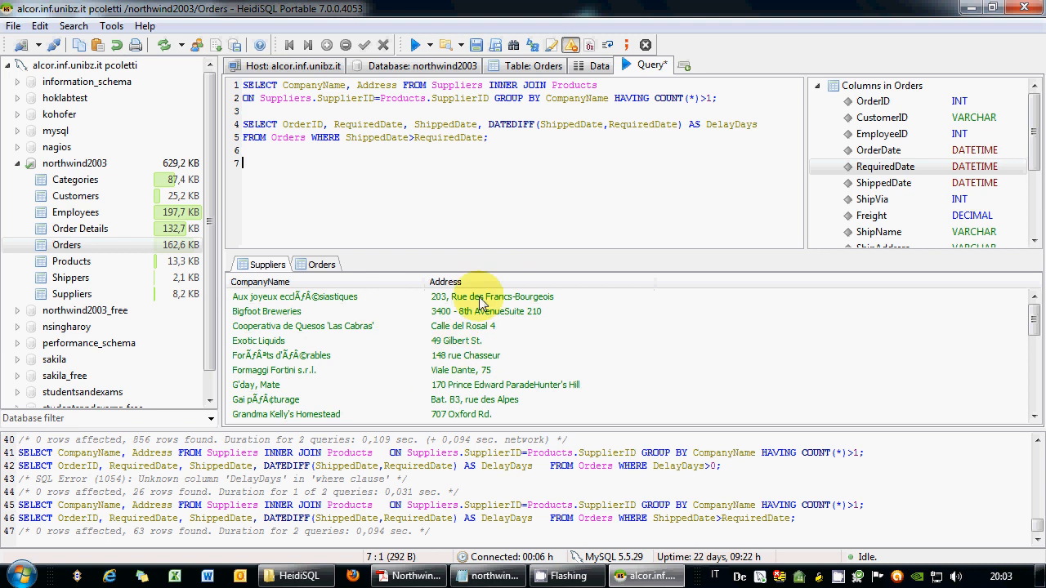
pyautogui.click(321, 265)
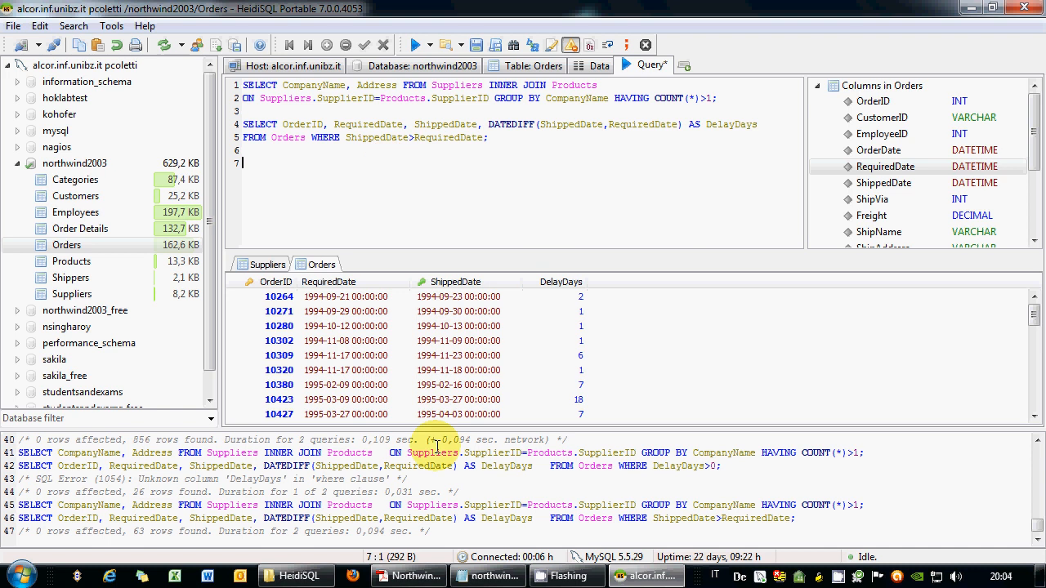
# Check the table relations in Northwind relations.pdf in Acrobat, return to HeidiSQL and begin a third query with SELECT and the Products table's ProductName column.
pyautogui.click(408, 576)
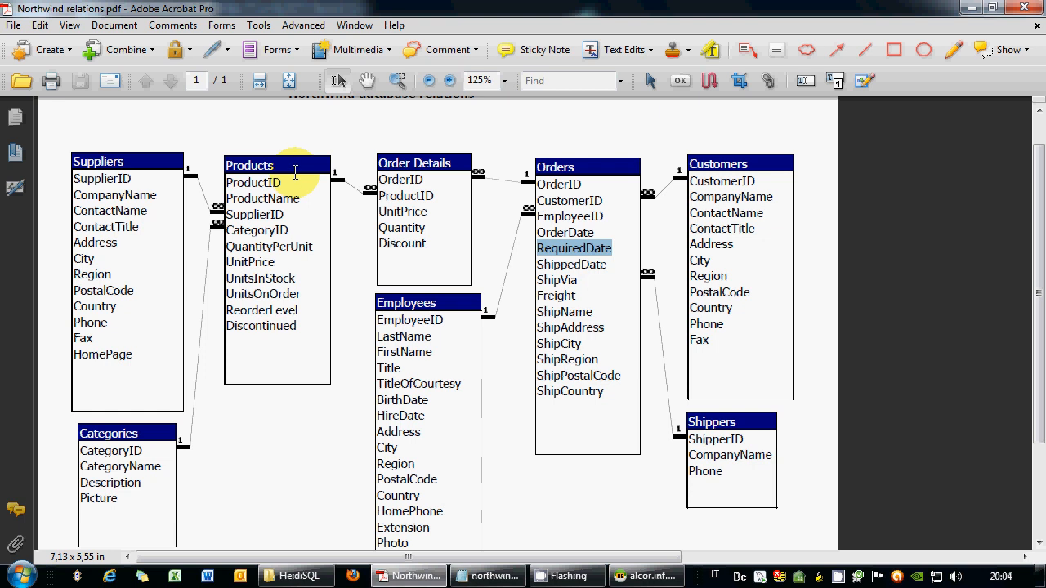
pyautogui.click(654, 575)
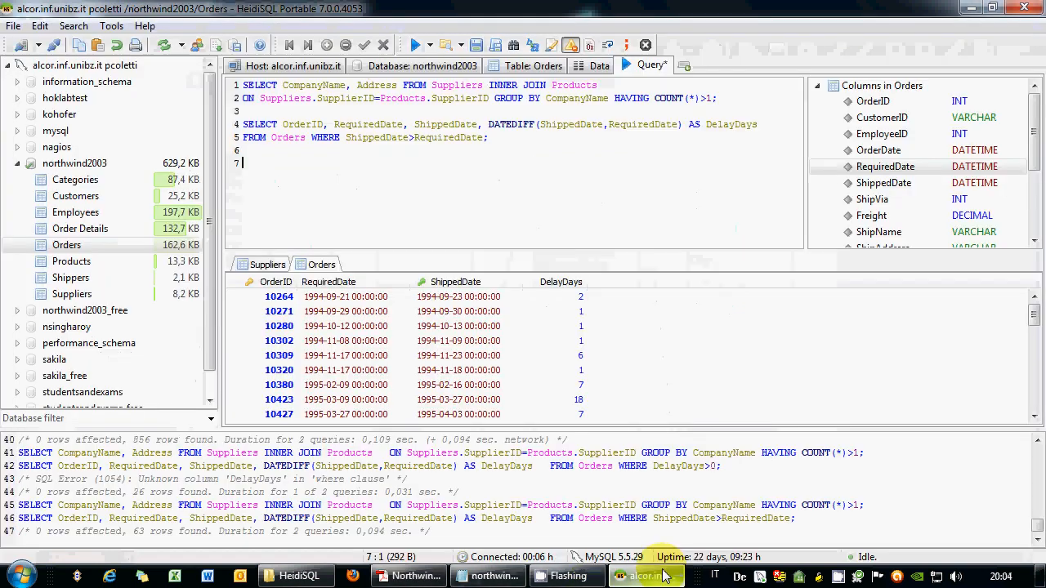
pyautogui.write('s')
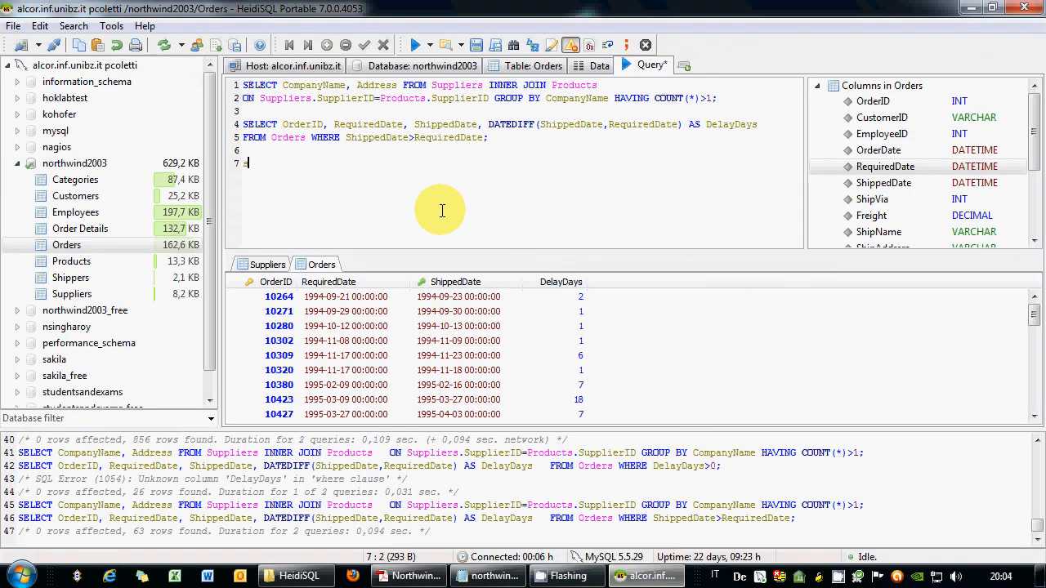
pyautogui.press('BackSpace')
pyautogui.write('SELECT')
pyautogui.click(72, 261)
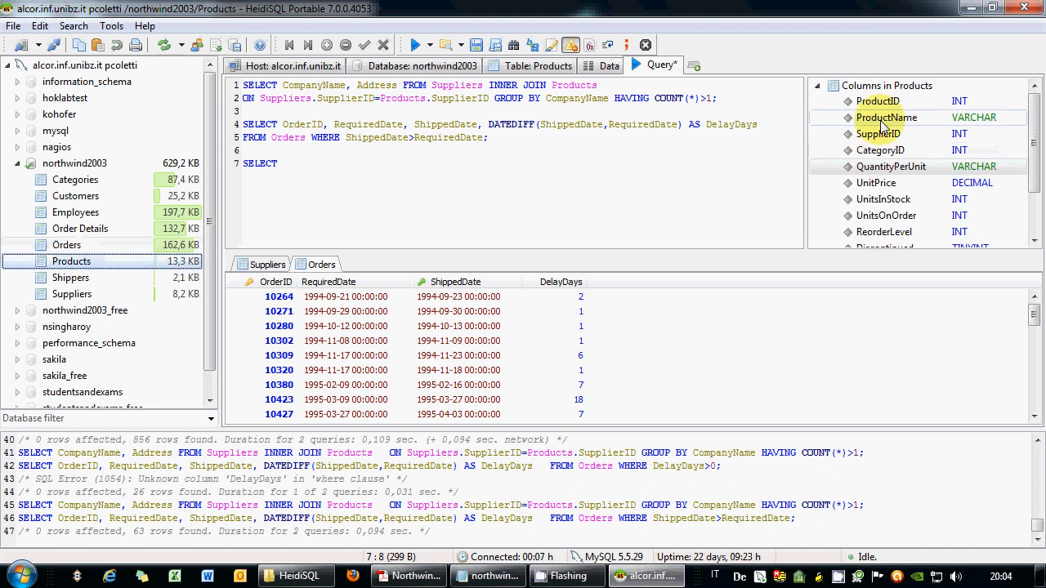
pyautogui.doubleClick(880, 119)
pyautogui.write(',')
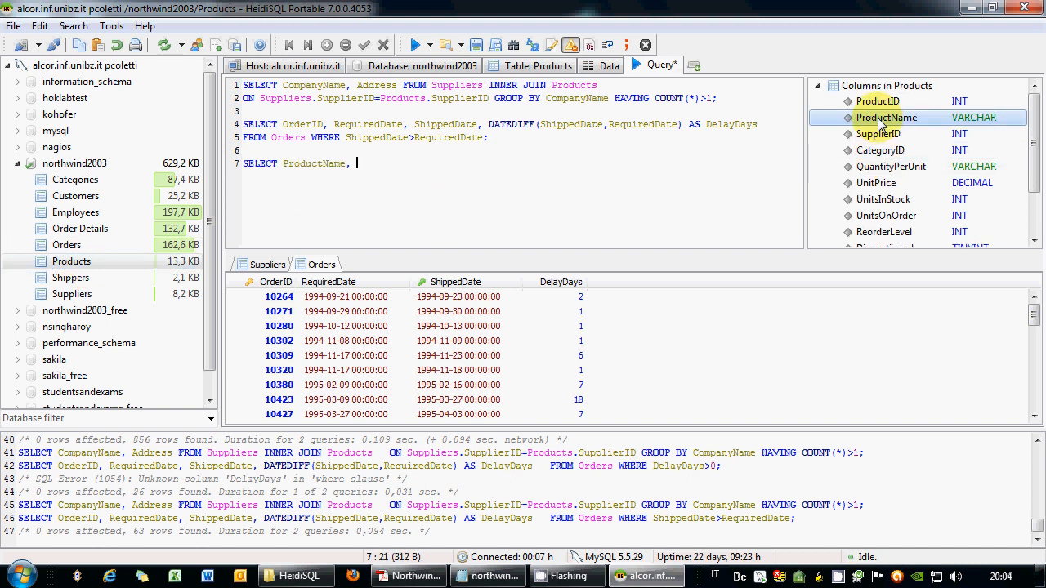
# Add the OrderID and OrderDate columns of the Orders table to the third query's SELECT list.
pyautogui.click(79, 245)
pyautogui.doubleClick(958, 105)
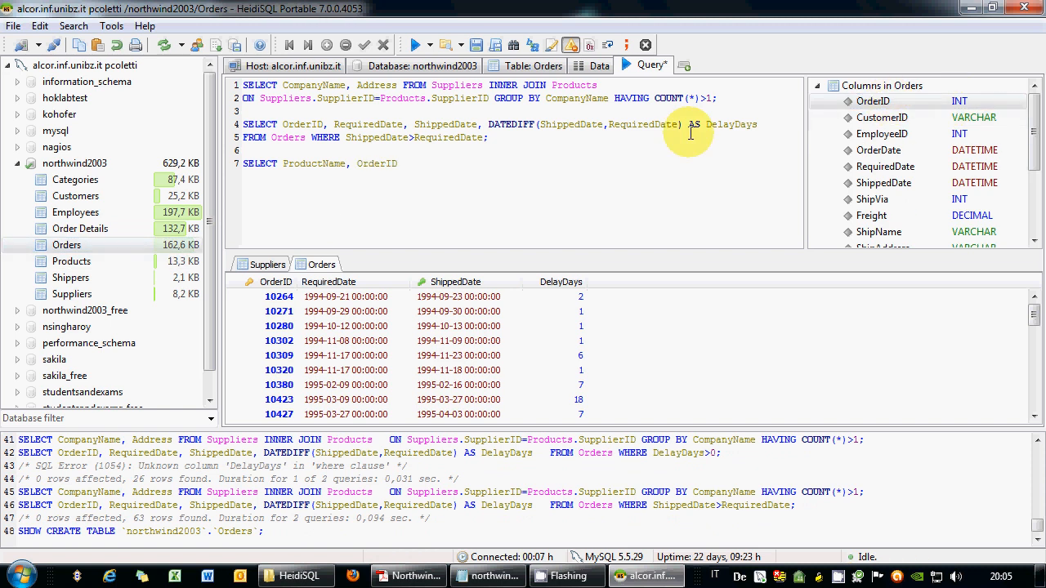
pyautogui.write(',')
pyautogui.doubleClick(883, 152)
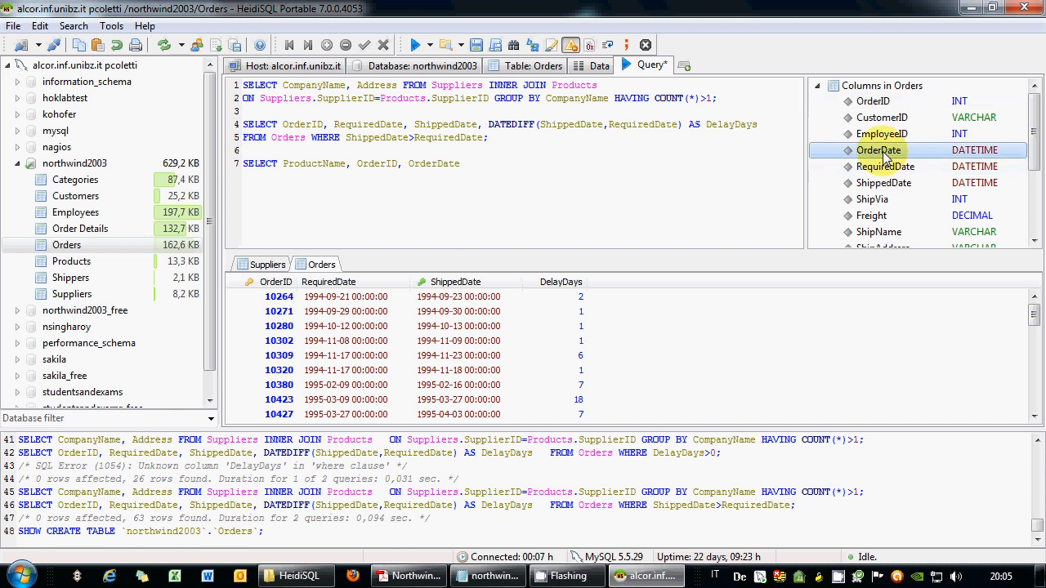
# Continue the third query with FROM Orders INNER JOIN `Order Details` ON.
pyautogui.write('FROM')
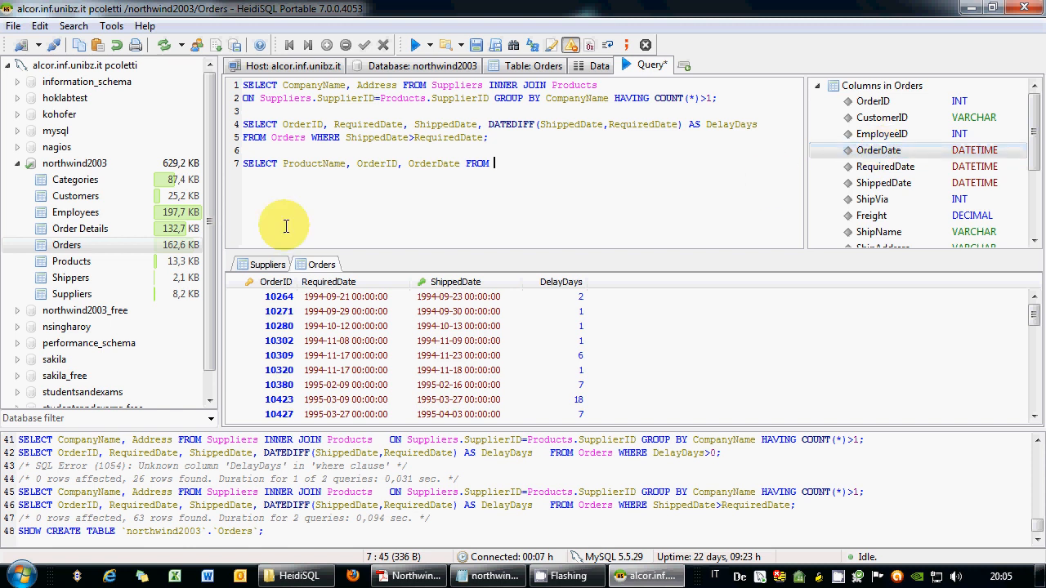
pyautogui.click(72, 245)
pyautogui.doubleClick(71, 246)
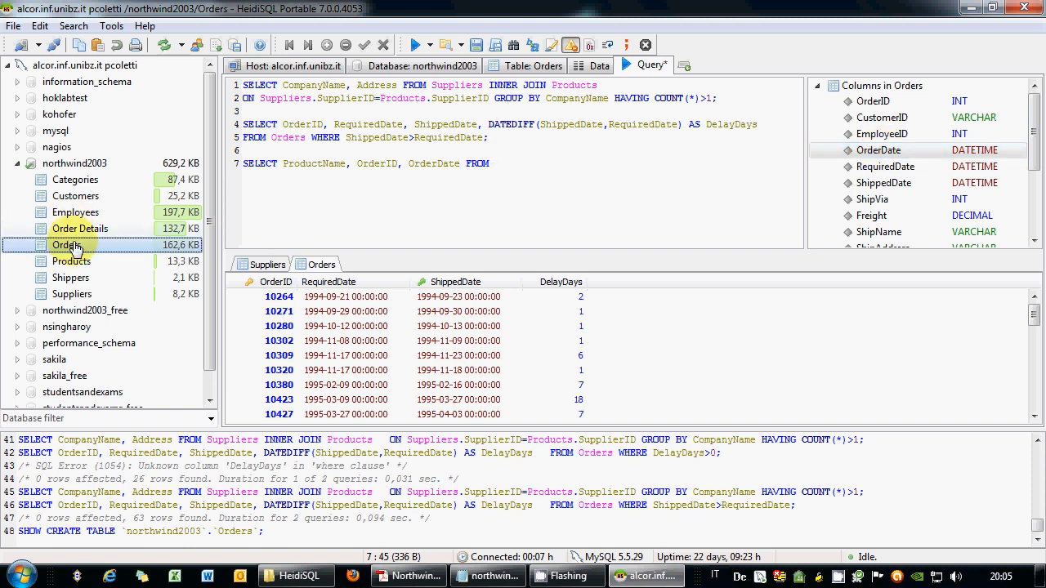
pyautogui.write('in')
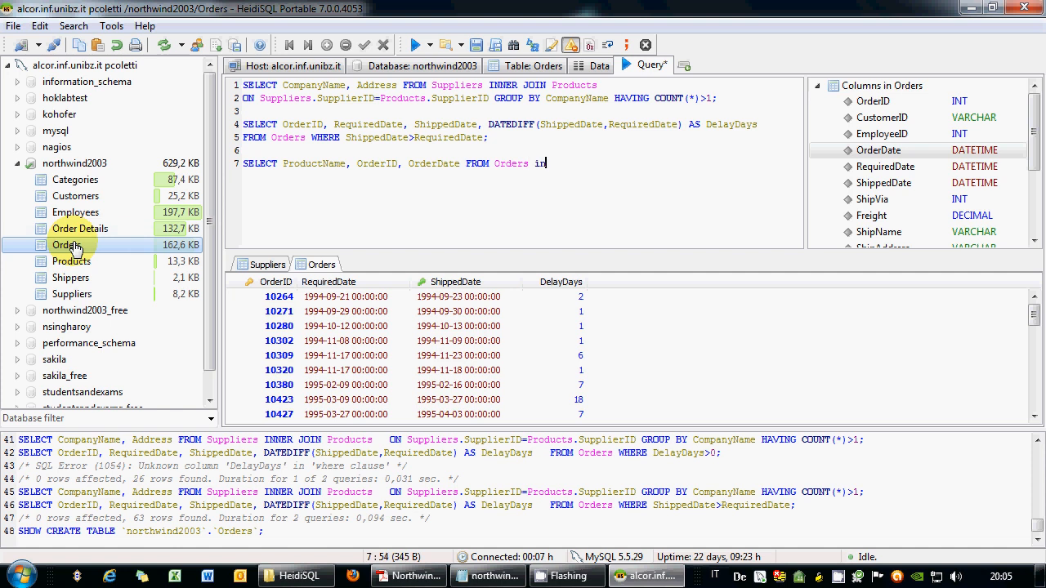
pyautogui.press('BackSpace')
pyautogui.press('BackSpace')
pyautogui.write('INNER JOIN')
pyautogui.doubleClick(79, 232)
pyautogui.write('ON')
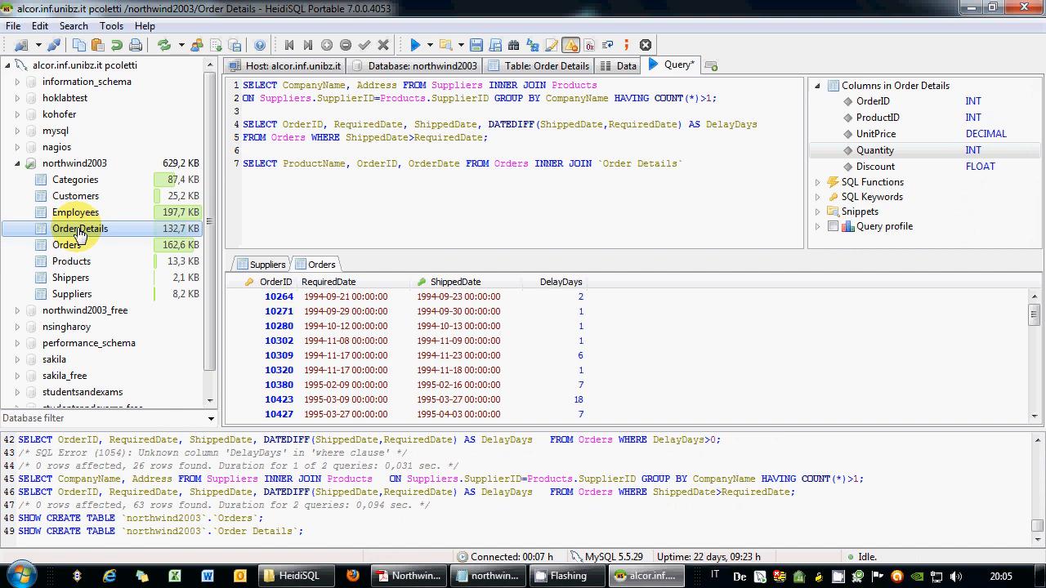
# Break the third query so that its FROM clause starts on its own line.
pyautogui.press('Return')
pyautogui.click(465, 163)
pyautogui.press('Return')
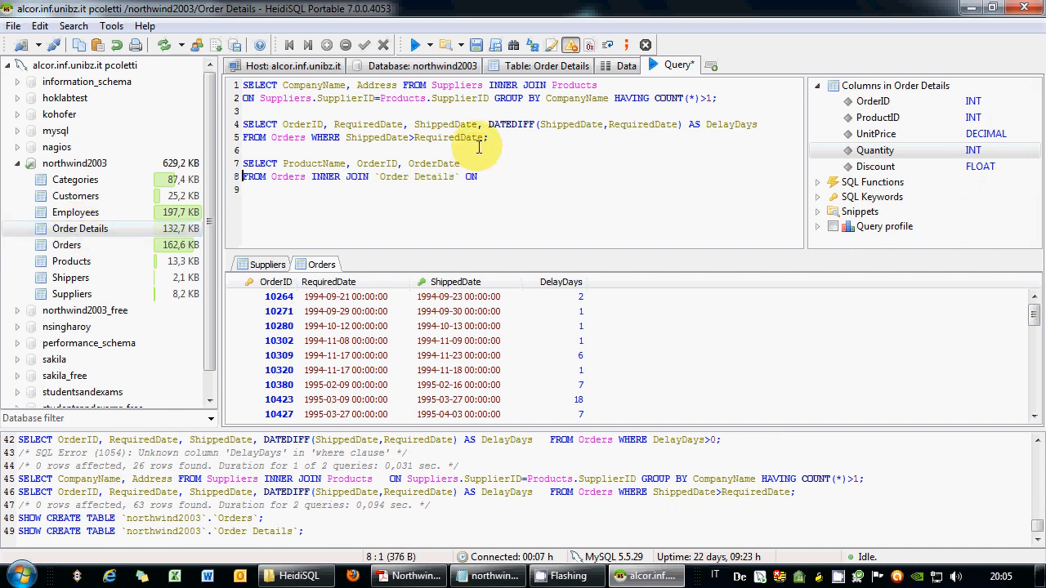
pyautogui.press('End')
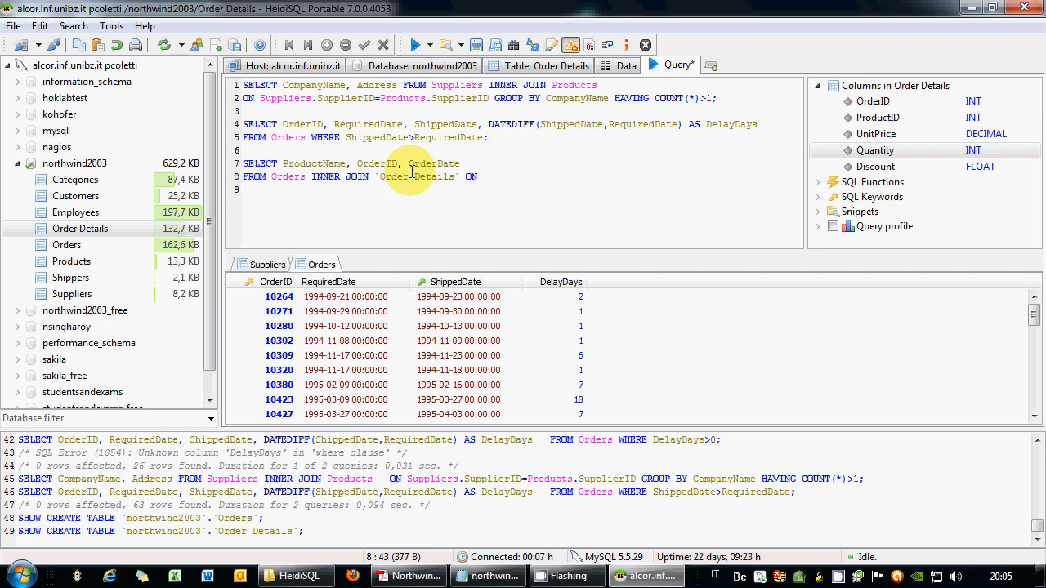
# Complete the first join condition as Orders.OrderID=`Order Details`.OrderID.
pyautogui.click(67, 246)
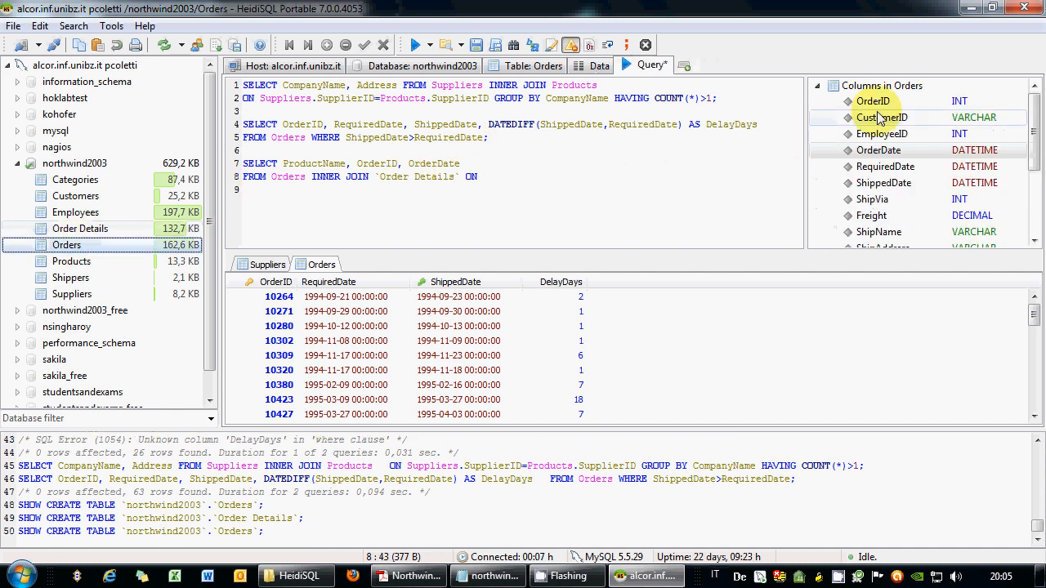
pyautogui.moveTo(67, 245); pyautogui.dragTo(391, 192)
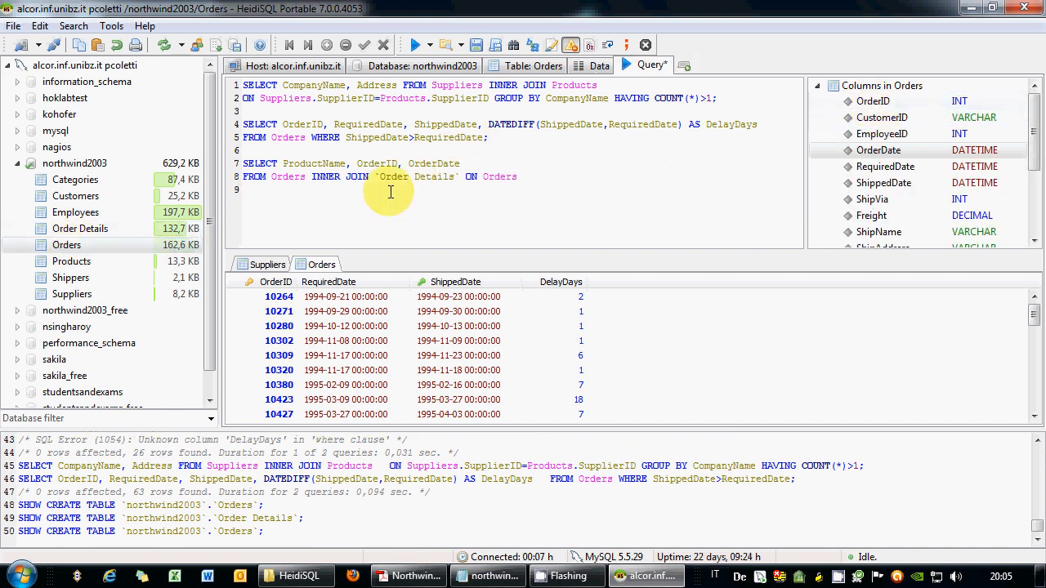
pyautogui.write('.')
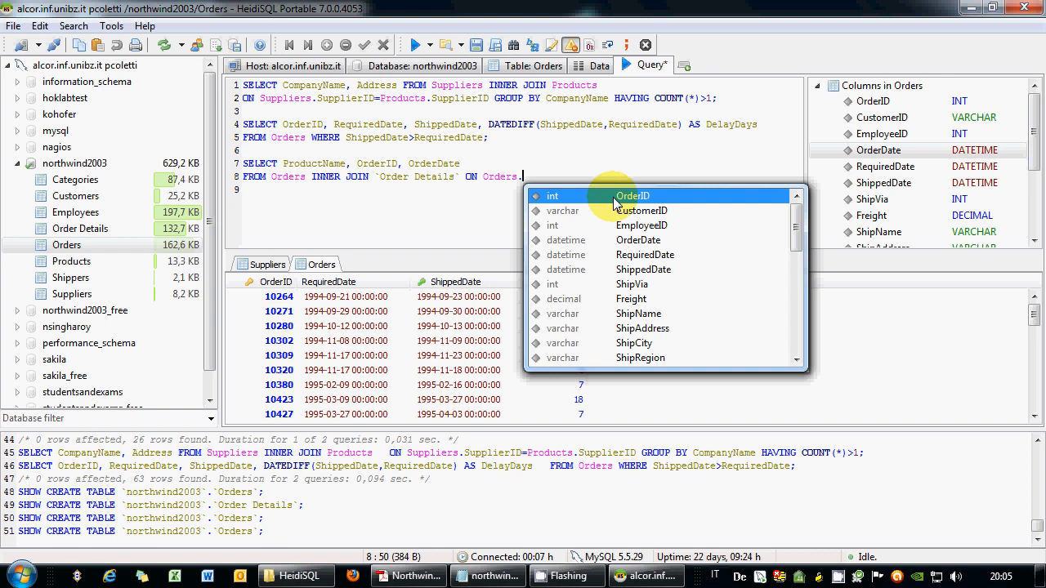
pyautogui.doubleClick(613, 198)
pyautogui.write('=')
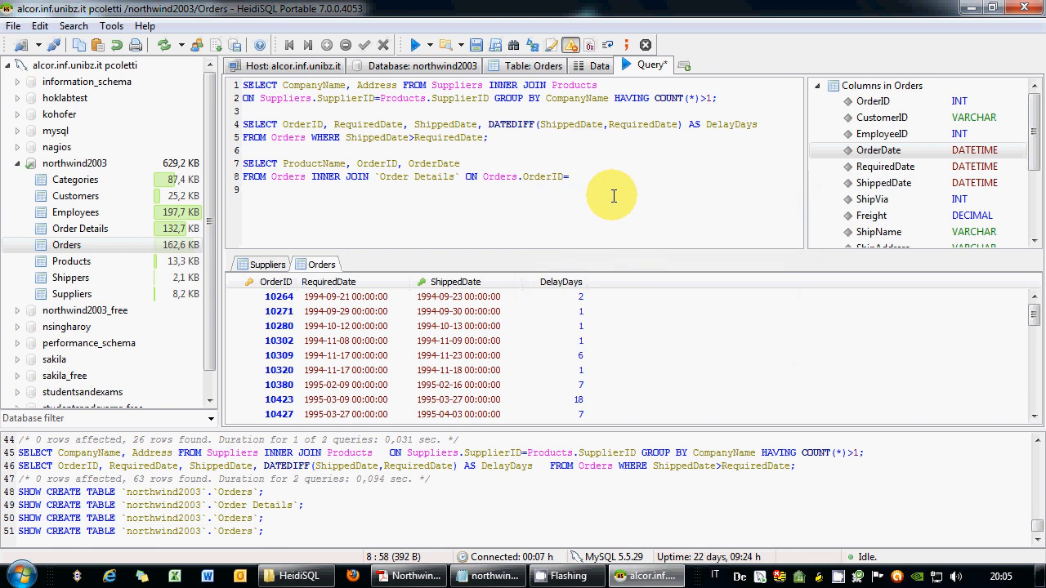
pyautogui.doubleClick(106, 230)
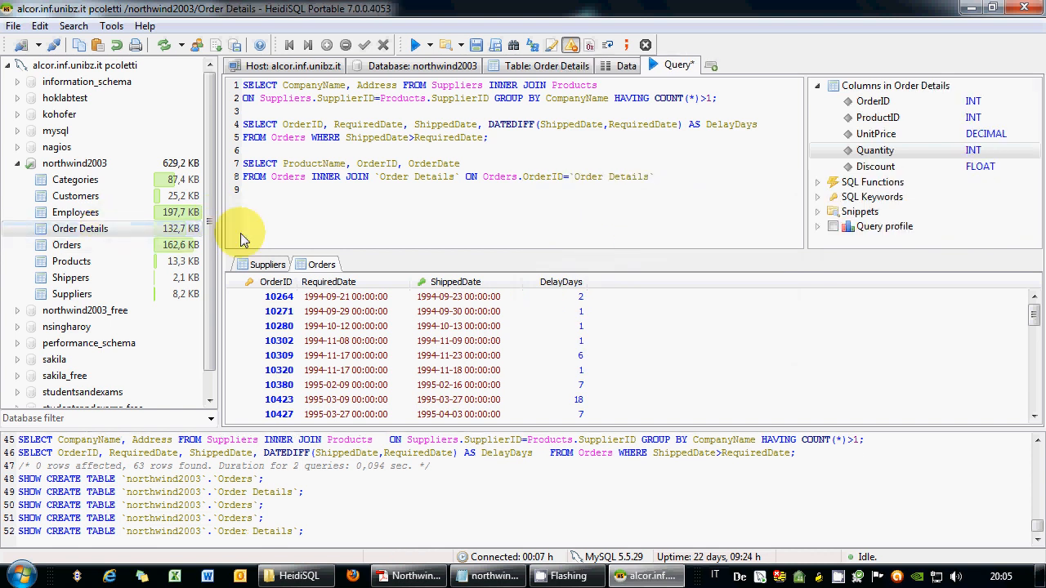
pyautogui.write('.')
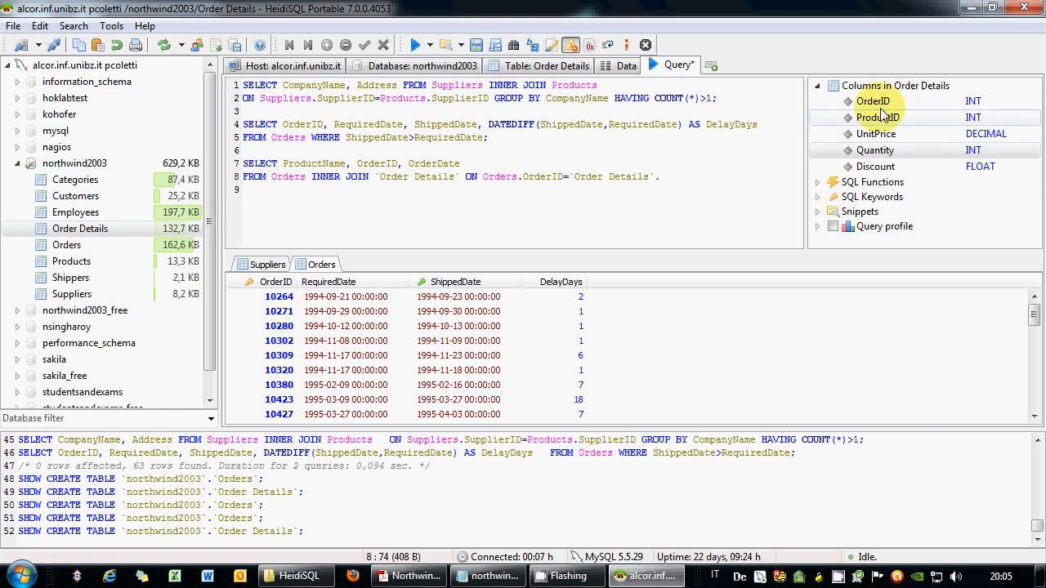
pyautogui.click(874, 151)
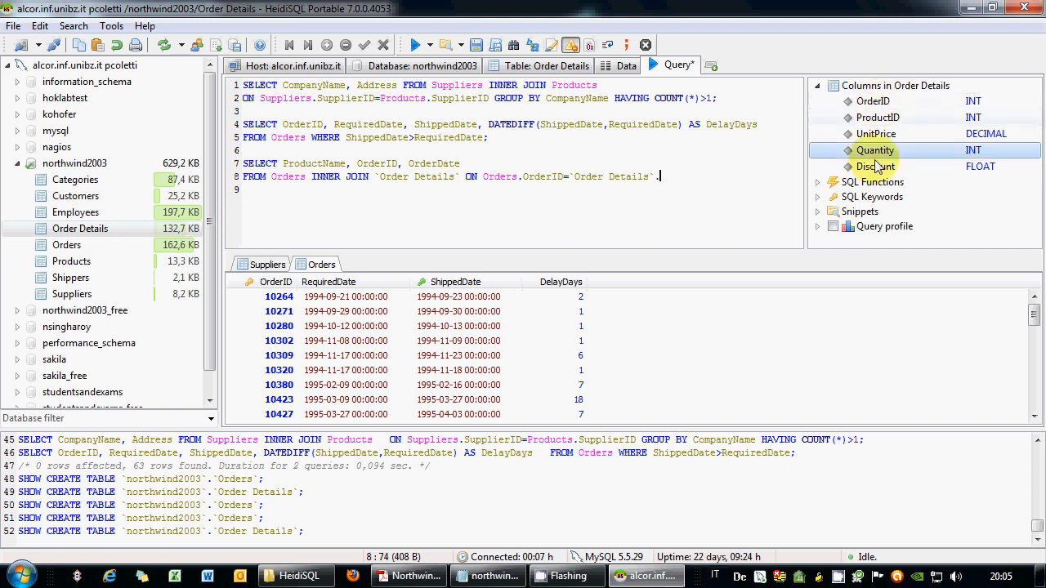
pyautogui.doubleClick(873, 104)
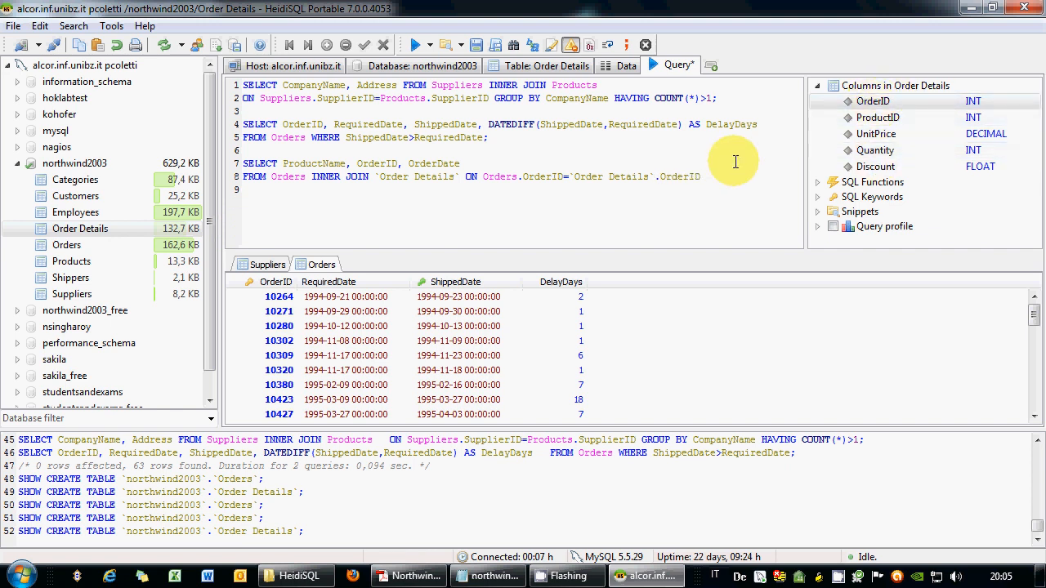
# Enclose the join of Orders and `Order Details` after FROM in parentheses.
pyautogui.click(271, 177)
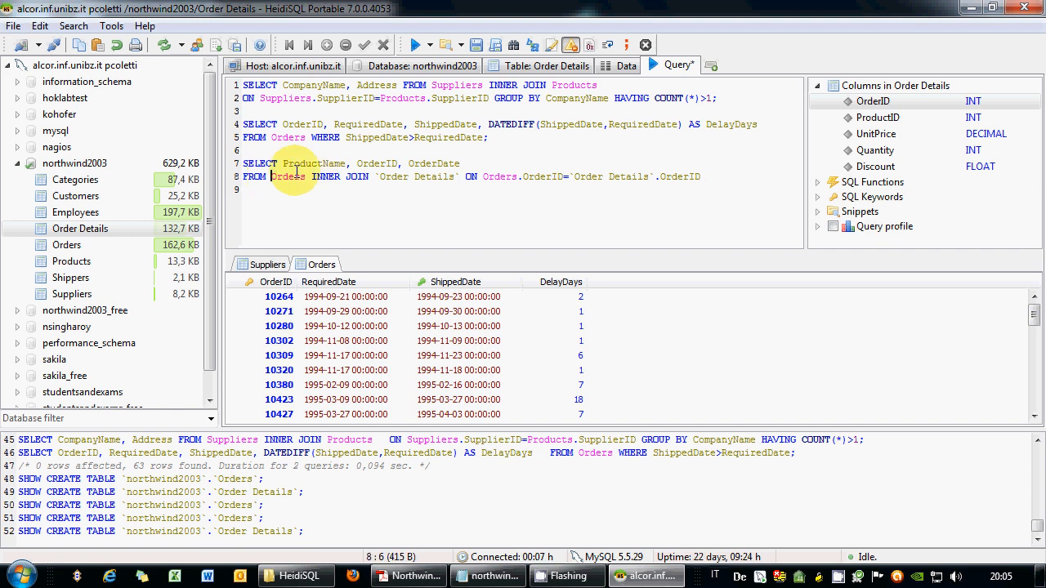
pyautogui.write('(')
pyautogui.press('End')
pyautogui.write(')')
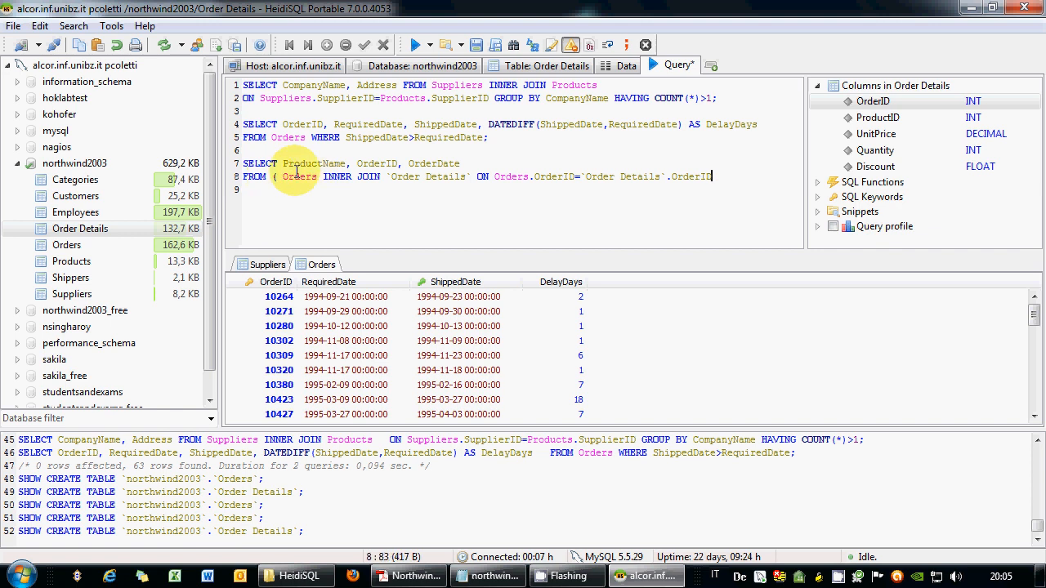
# Add INNER JOIN Products ON on a new line after the parenthesized join.
pyautogui.press('Return')
pyautogui.write('INNERO')
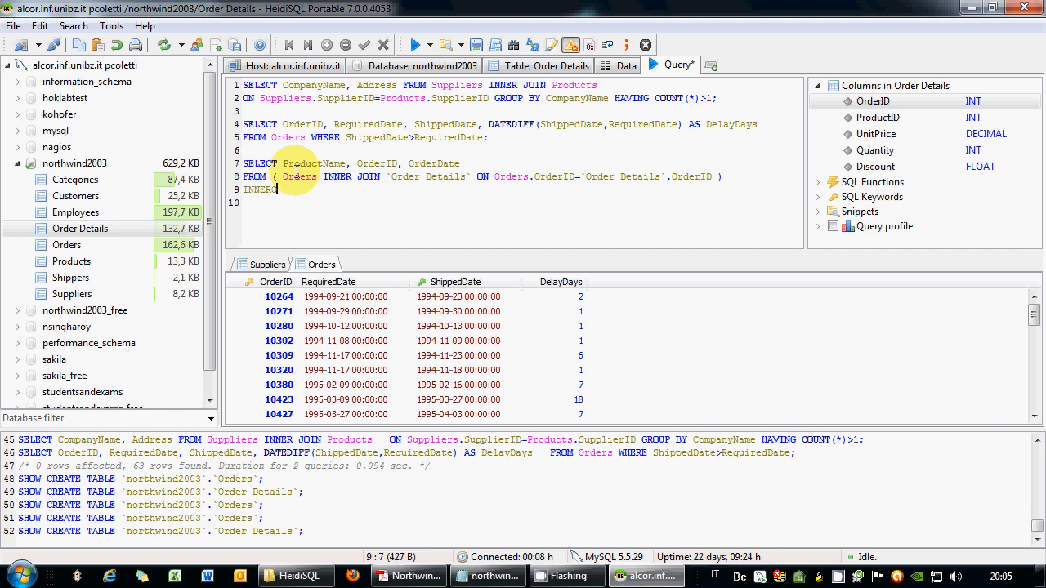
pyautogui.press('BackSpace')
pyautogui.write(' JOIN')
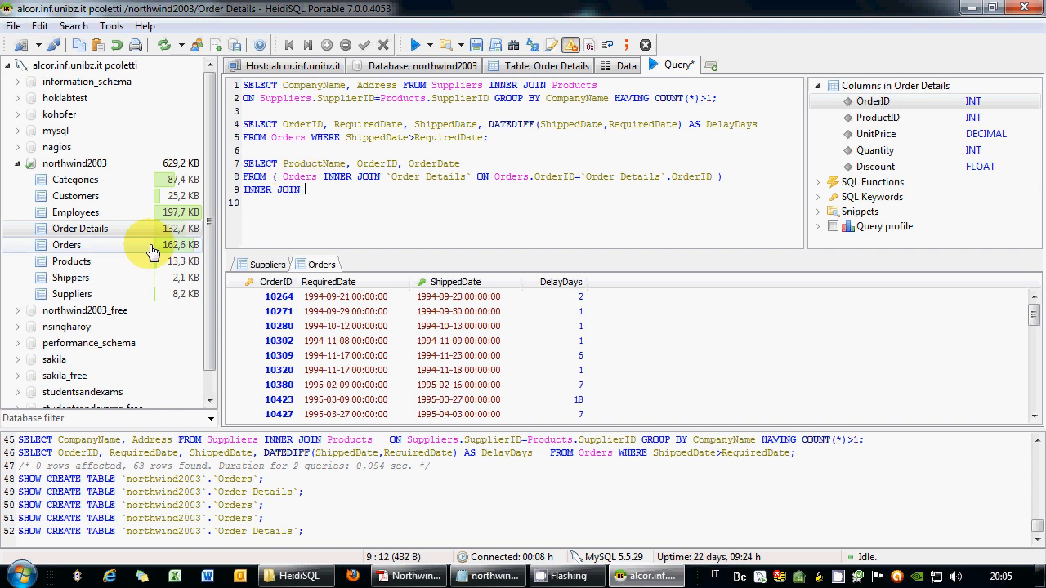
pyautogui.moveTo(90, 268); pyautogui.dragTo(224, 233)
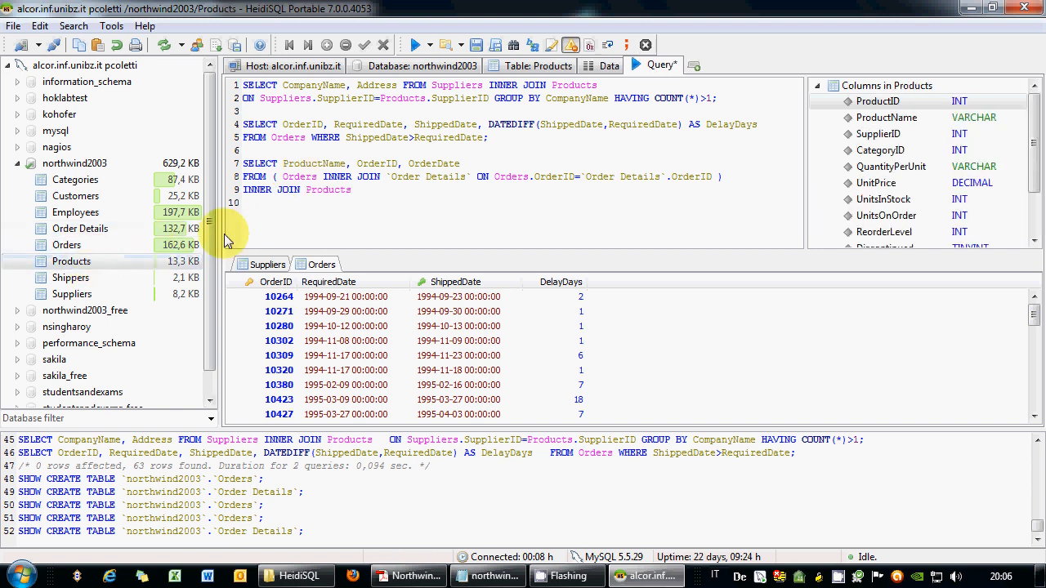
pyautogui.write('ON')
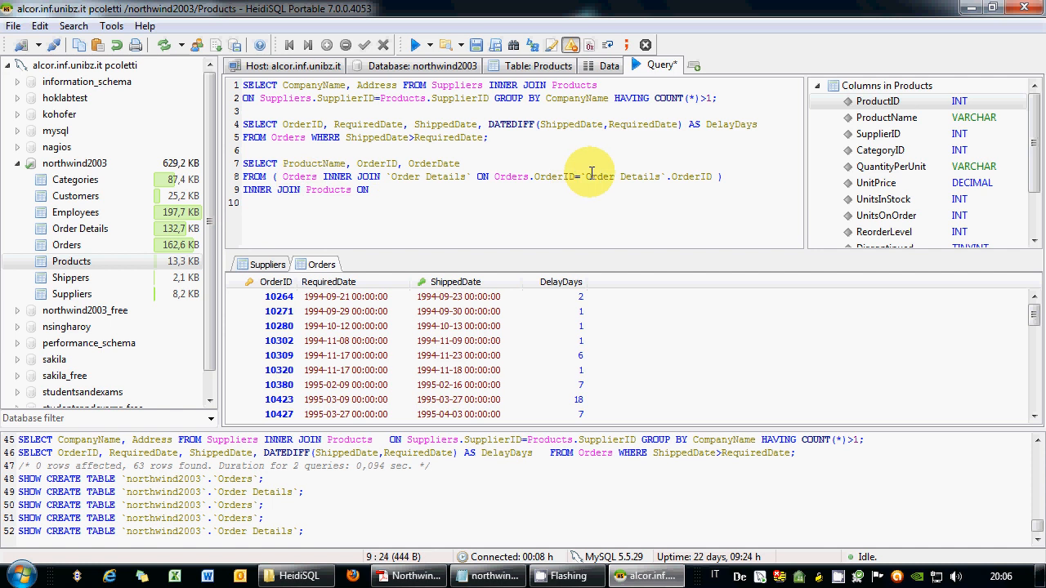
# Complete the second join condition as `Order Details`.ProductID=Products.ProductID, checking the Northwind relations diagram for the linking field.
pyautogui.moveTo(80, 229); pyautogui.dragTo(482, 231)
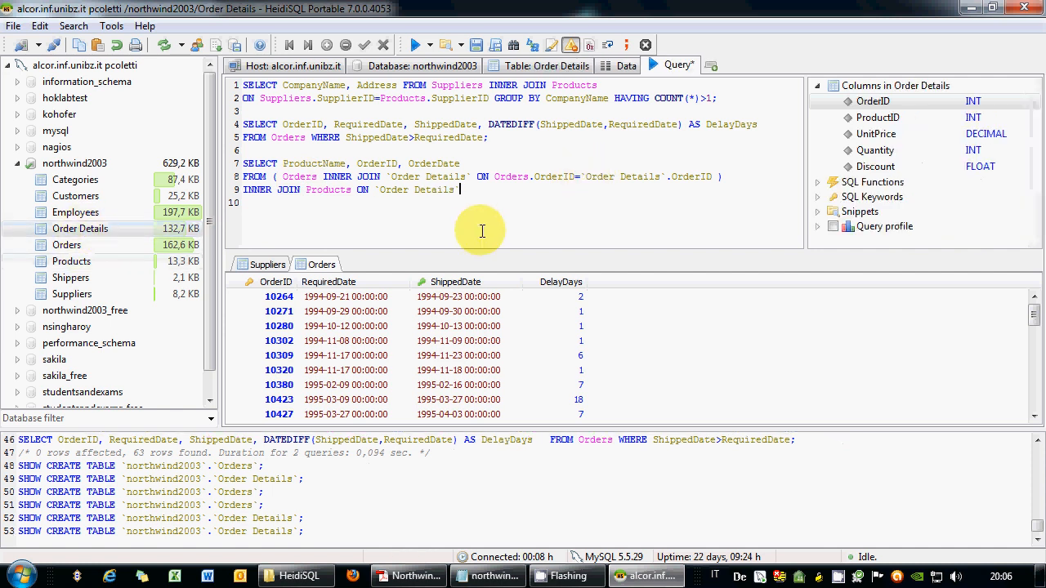
pyautogui.write('.')
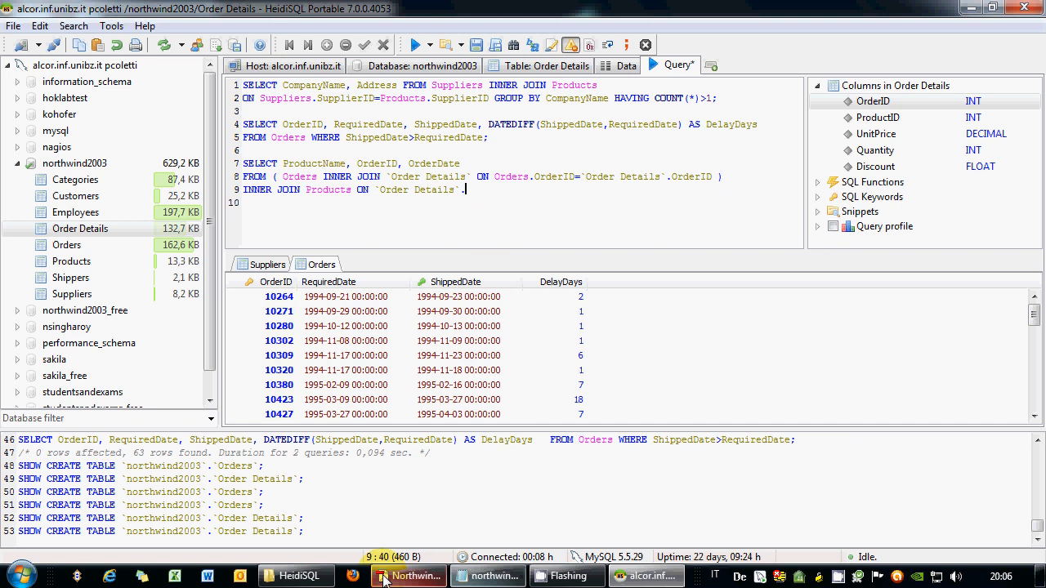
pyautogui.click(413, 576)
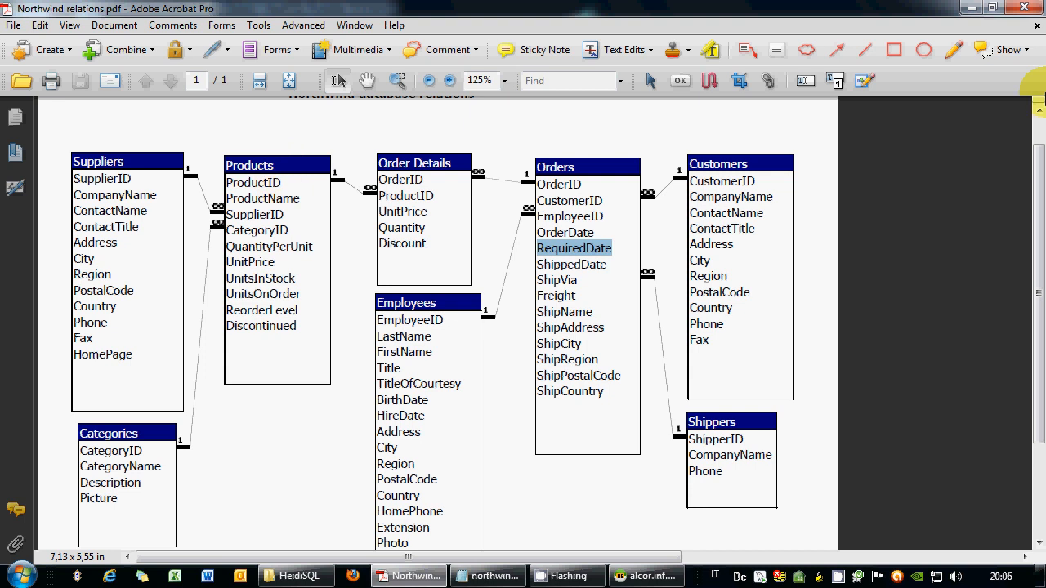
pyautogui.click(971, 7)
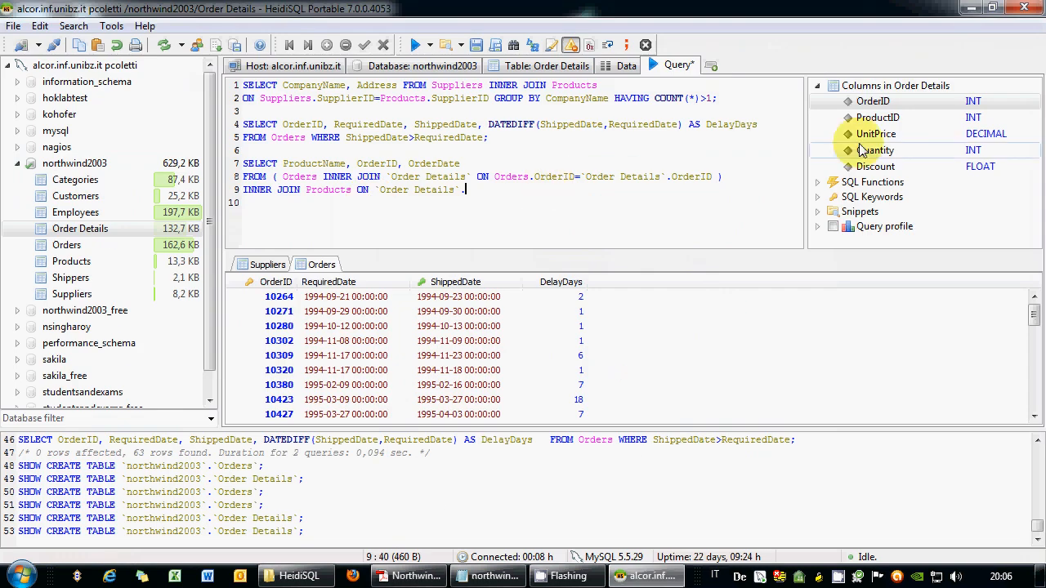
pyautogui.doubleClick(878, 119)
pyautogui.write('=')
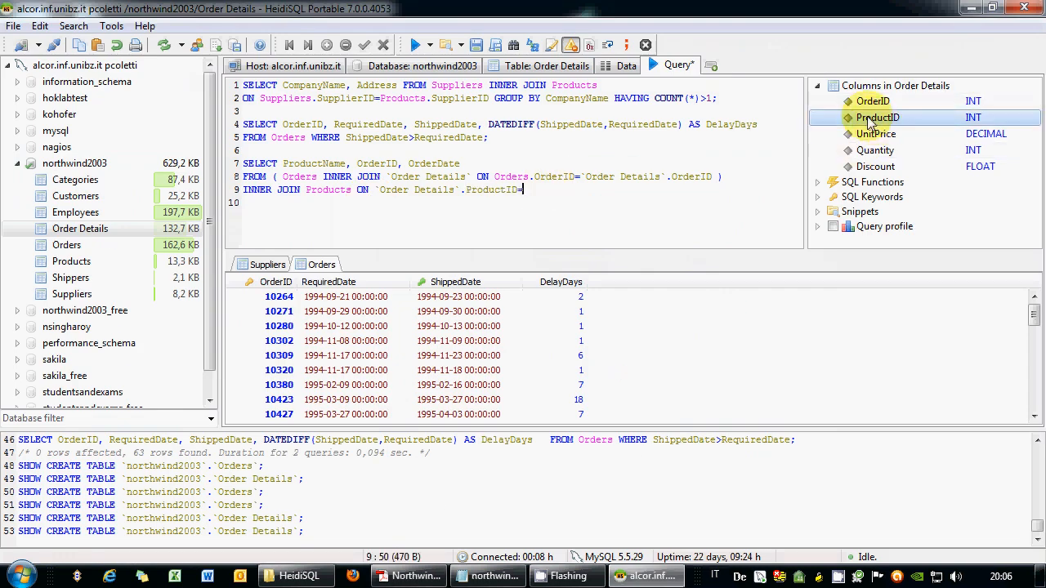
pyautogui.click(86, 265)
pyautogui.write('Products.')
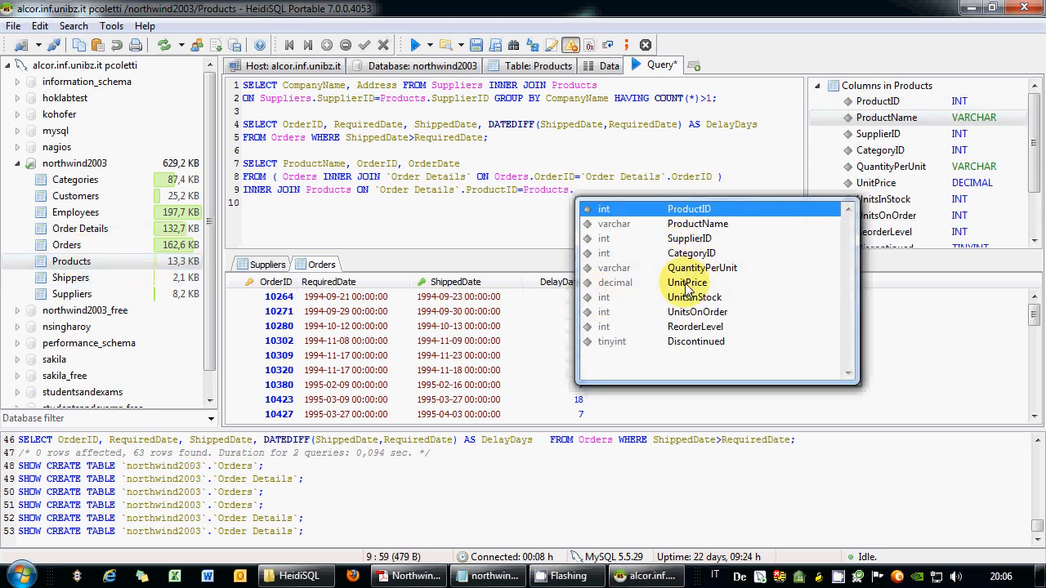
pyautogui.doubleClick(680, 209)
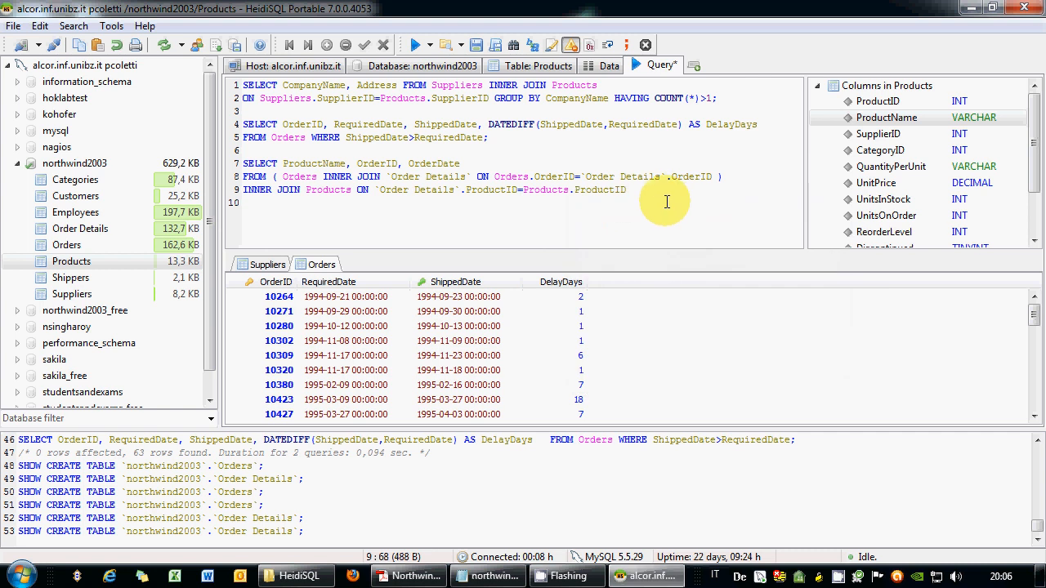
# Enclose both joins after FROM in an additional outer pair of parentheses.
pyautogui.click(273, 176)
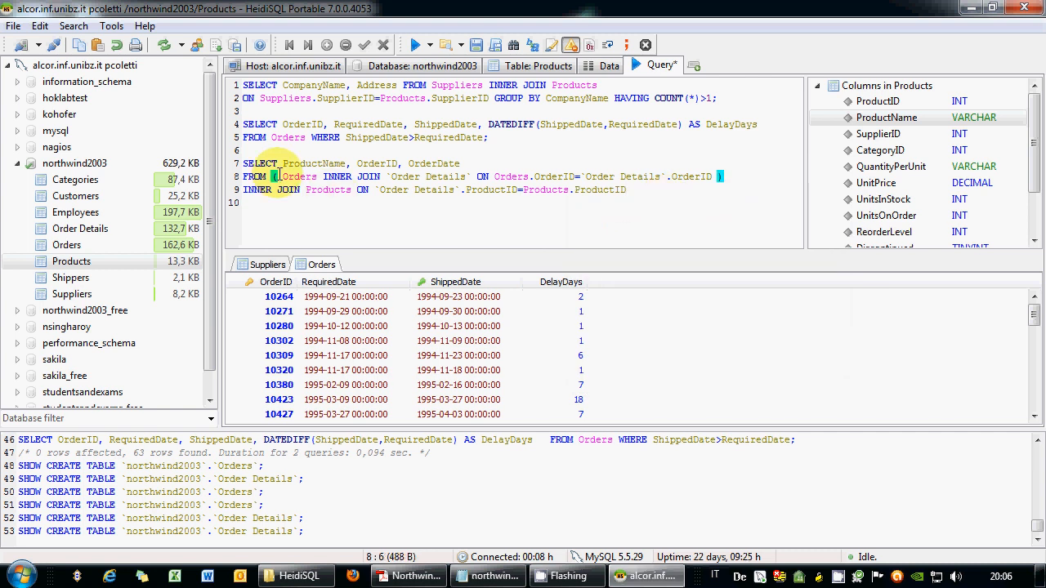
pyautogui.write('(')
pyautogui.click(630, 188)
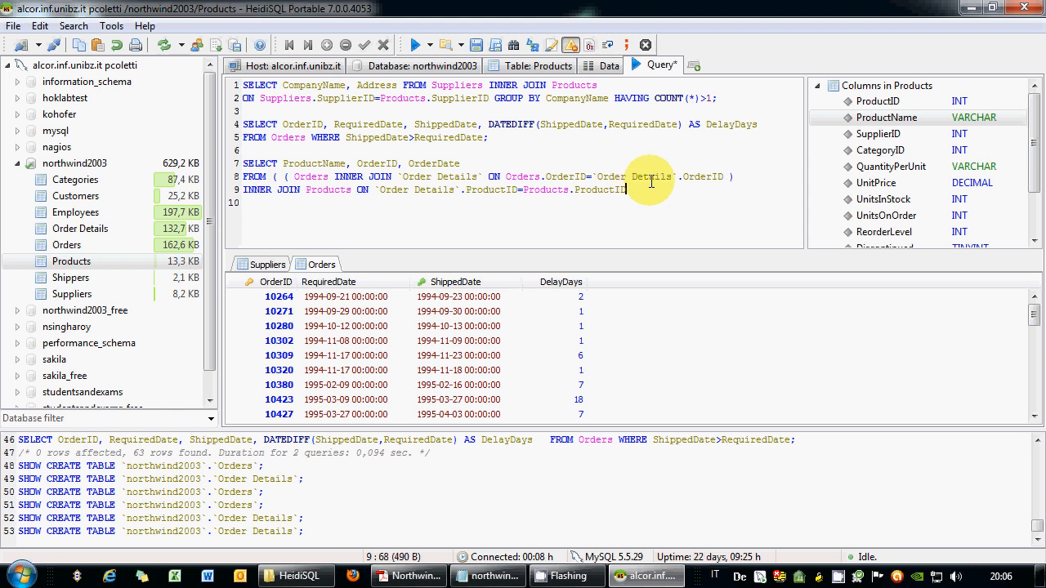
pyautogui.write(')')
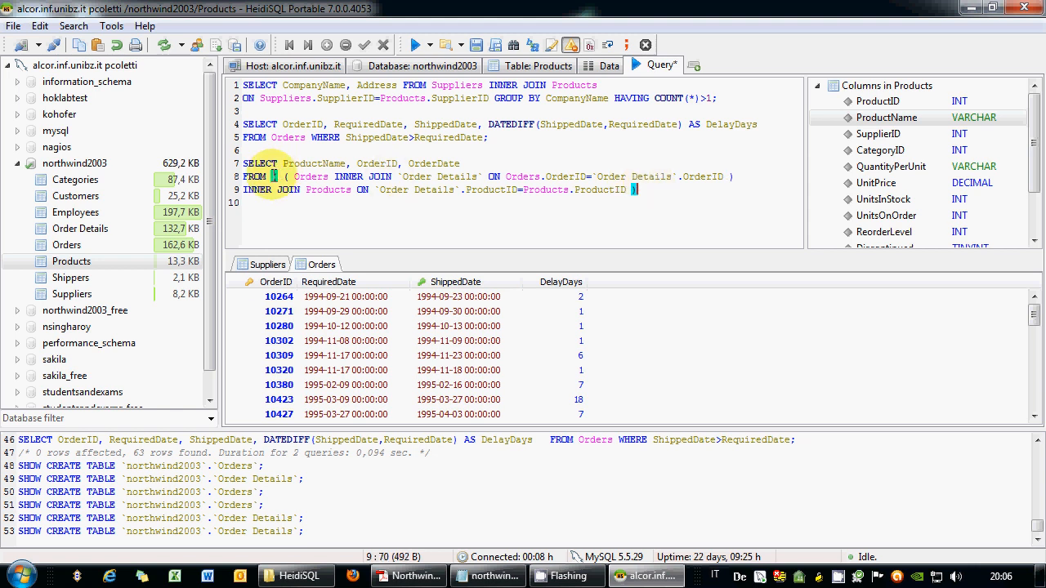
pyautogui.moveTo(273, 176); pyautogui.dragTo(652, 192)
# Append a WHERE clause to the third query restricting ShippedDate to BETWEEN '1994-03-01' AND '1994-09-25'.
pyautogui.click(653, 191)
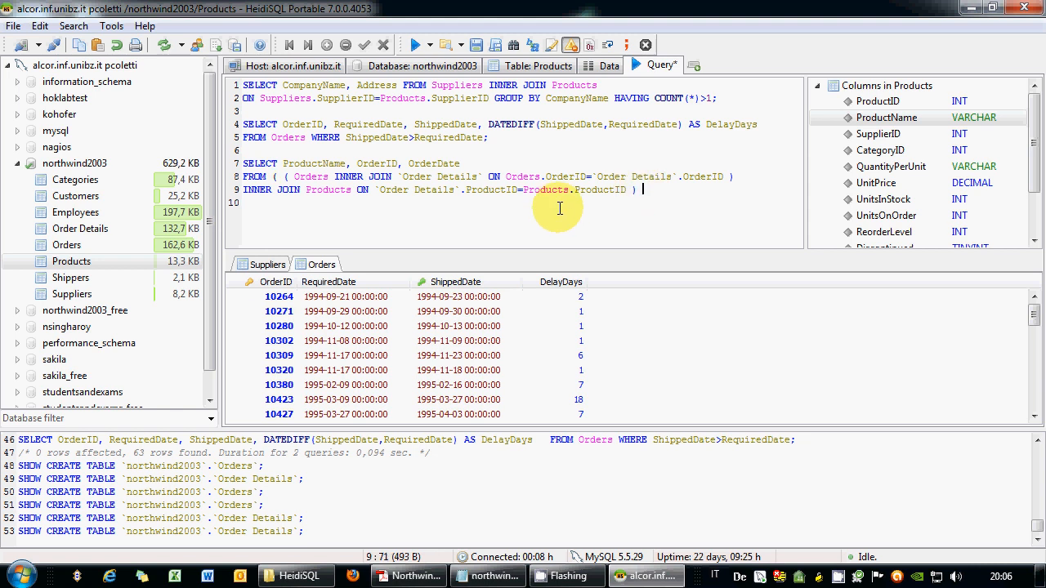
pyautogui.write('WHERE')
pyautogui.press('Return')
pyautogui.click(67, 245)
pyautogui.doubleClick(883, 183)
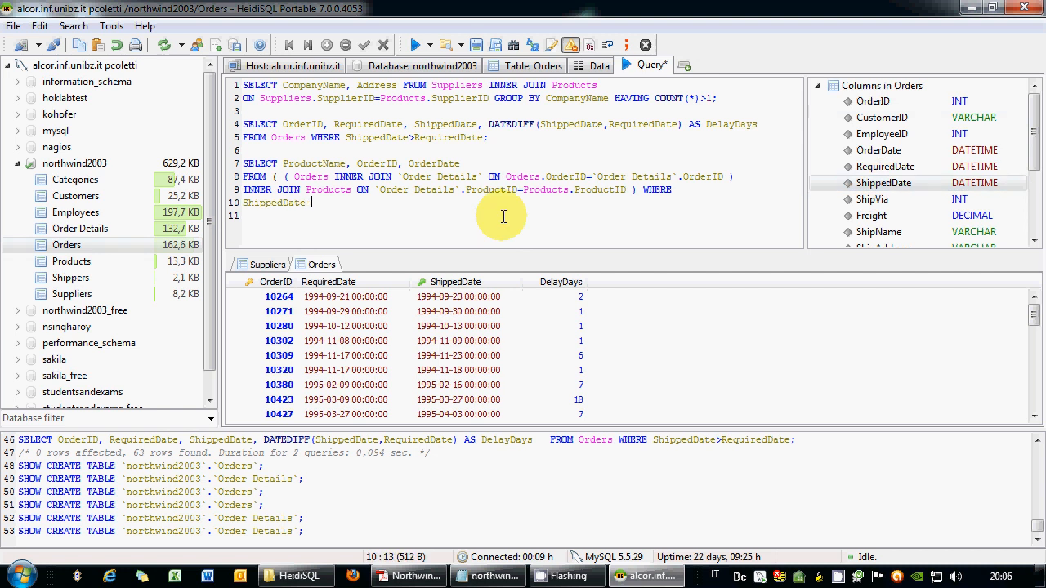
pyautogui.write("BETWEEN '")
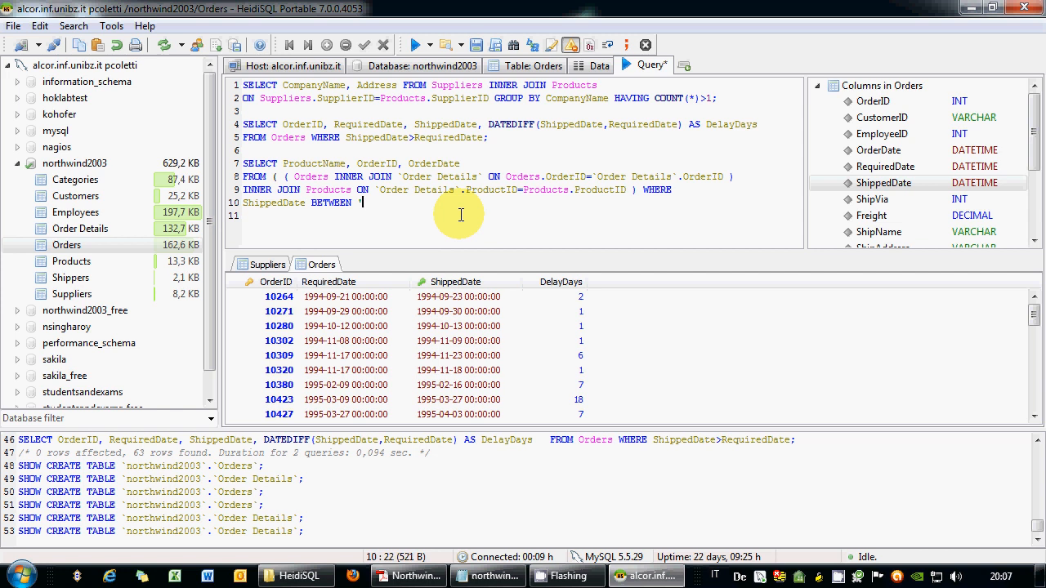
pyautogui.write("1994-03-01' AND '1994-09-25'")
pyautogui.write('SORT')
pyautogui.press('BackSpace')
pyautogui.press('BackSpace')
pyautogui.press('BackSpace')
pyautogui.press('BackSpace')
pyautogui.press('BackSpace')
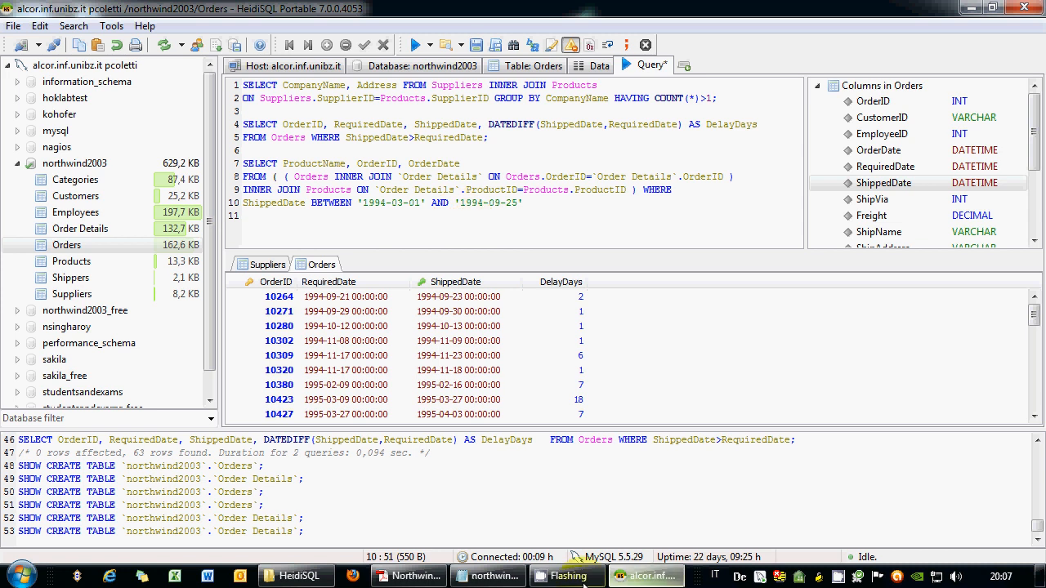
pyautogui.rightClick(839, 577)
pyautogui.click(878, 527)
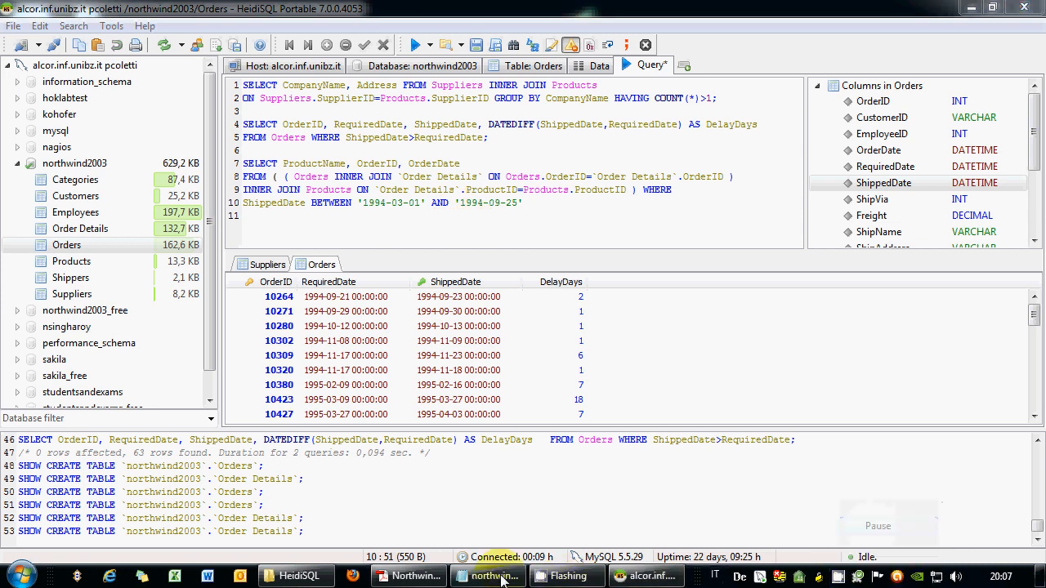
# Sort the third query with ORDER BY ProductName ASC and end the statement with a semicolon.
pyautogui.click(577, 204)
pyautogui.write('ORD')
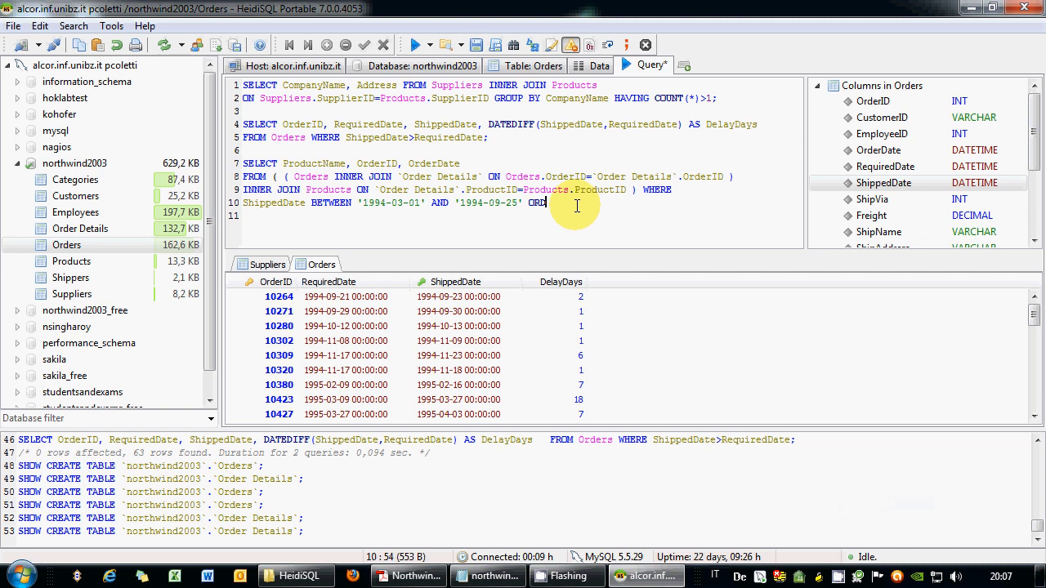
pyautogui.write('ER BY')
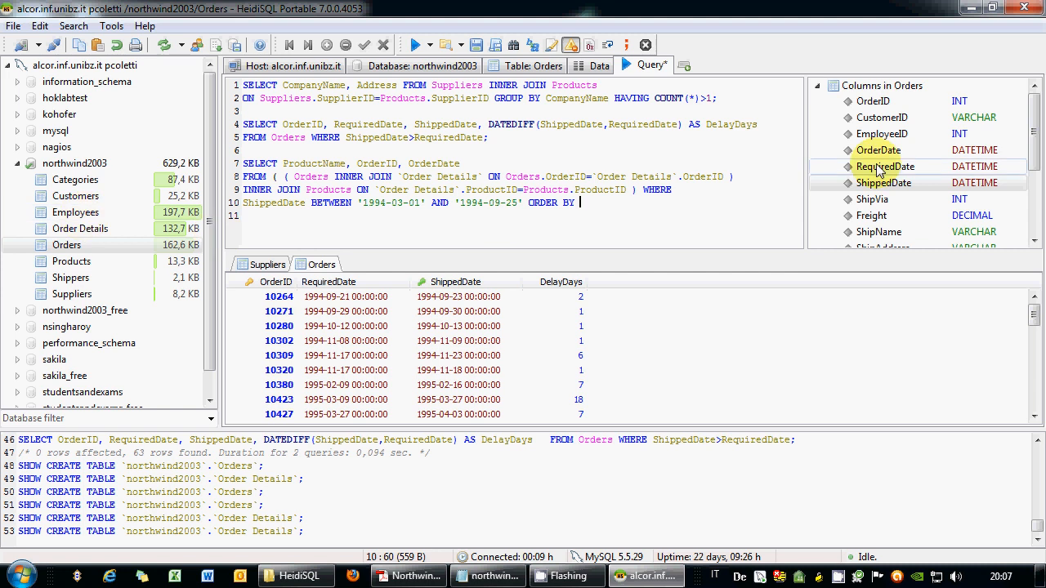
pyautogui.click(92, 266)
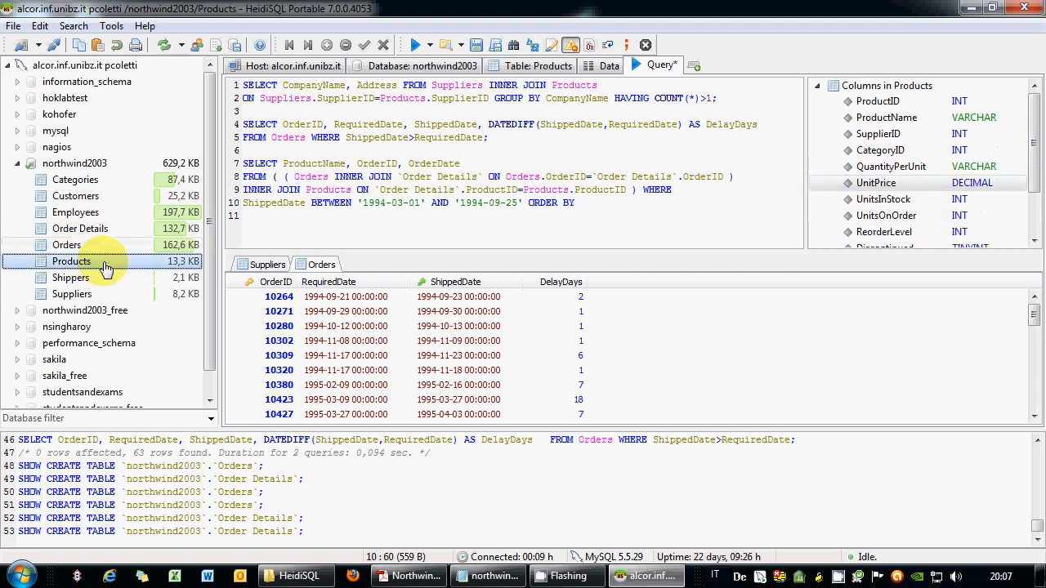
pyautogui.doubleClick(887, 120)
pyautogui.write('ASC')
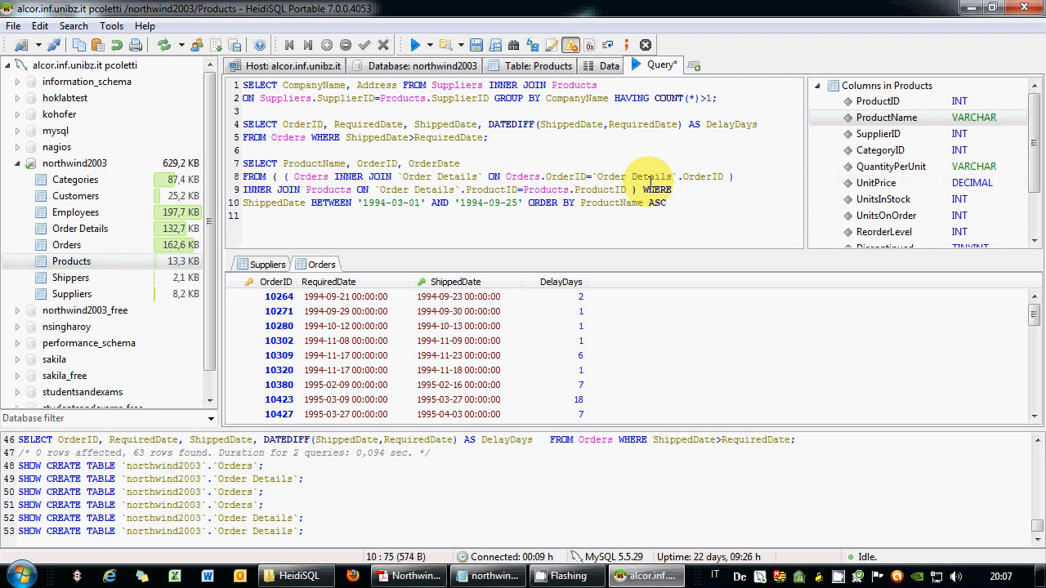
pyautogui.write(';')
# Try to run the third query.
pyautogui.moveTo(700, 202); pyautogui.dragTo(243, 163)
pyautogui.click(415, 45)
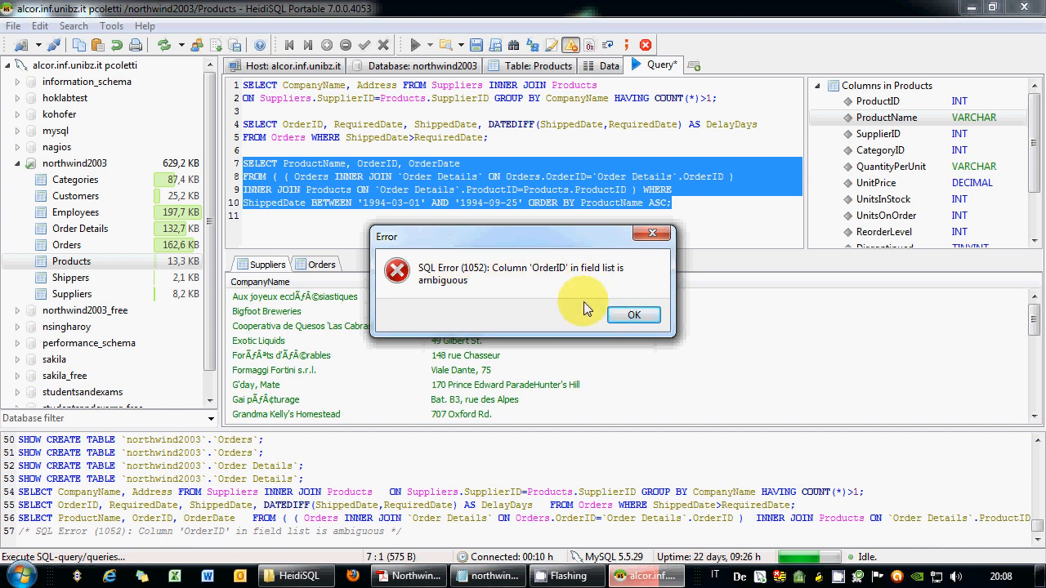
pyautogui.click(627, 315)
# Qualify OrderID in the third query's SELECT list as Orders.OrderID and run the queries again.
pyautogui.click(358, 164)
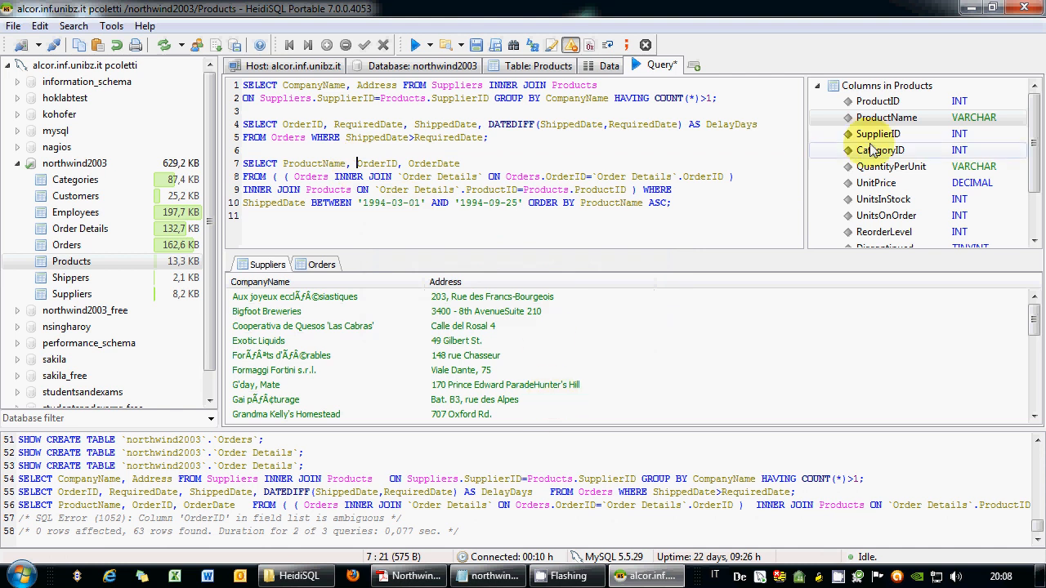
pyautogui.doubleClick(105, 251)
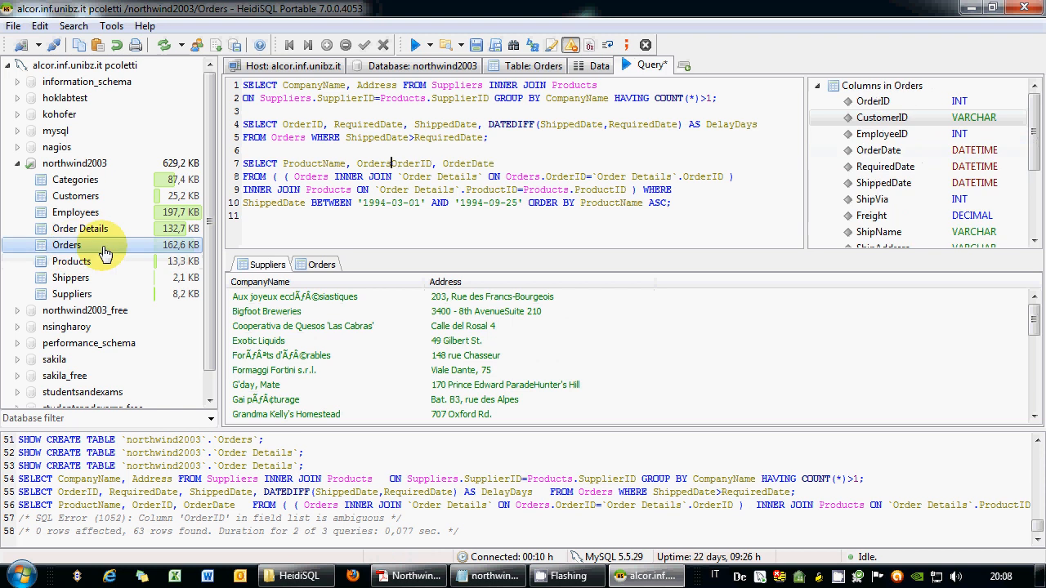
pyautogui.write('.')
pyautogui.click(477, 164)
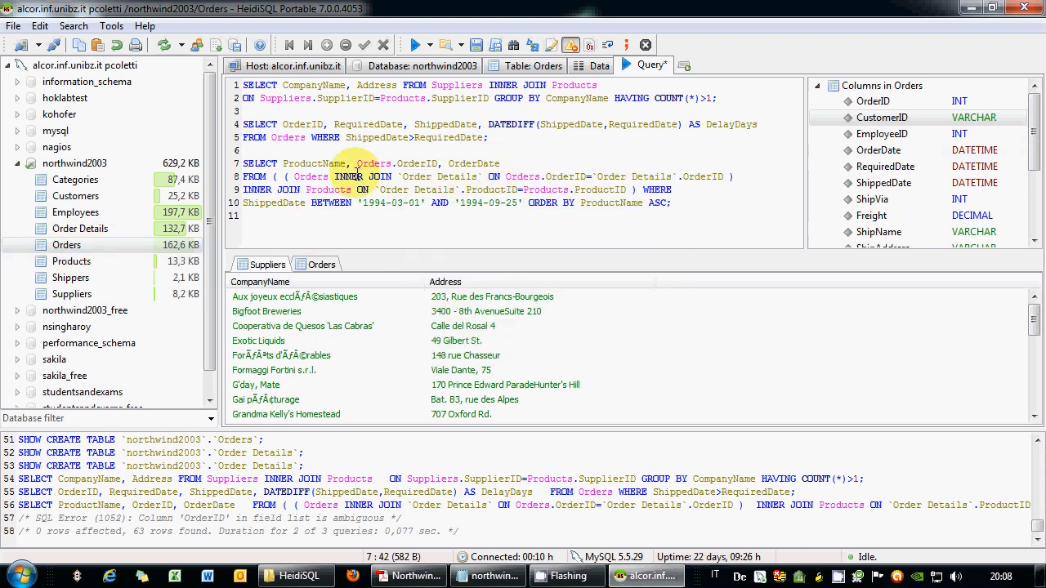
pyautogui.moveTo(671, 203); pyautogui.dragTo(243, 164)
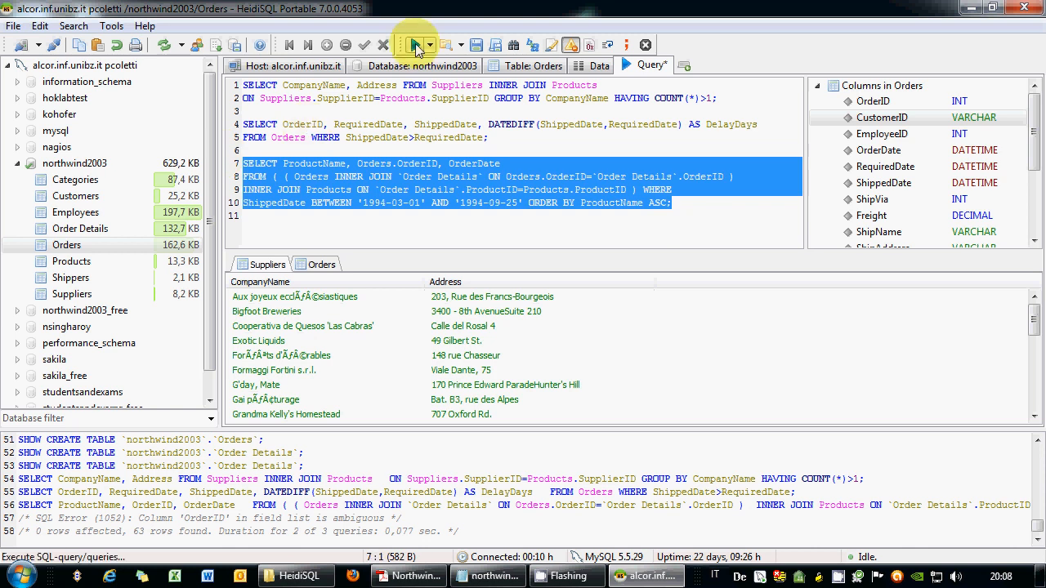
pyautogui.click(416, 47)
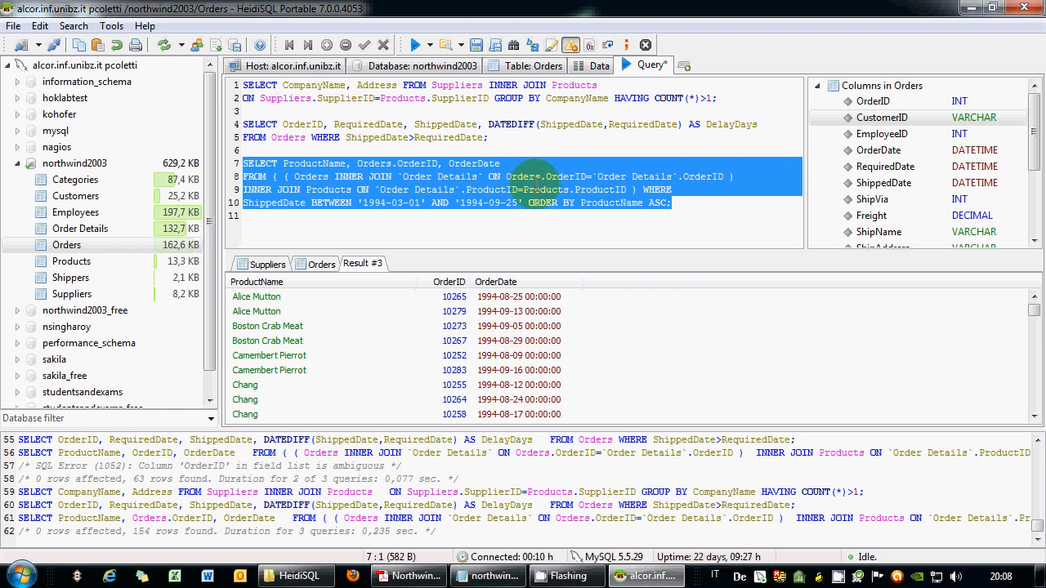
# Start saving all three queries as a file, choosing New folder on the Desktop as the location.
pyautogui.moveTo(675, 203); pyautogui.dragTo(212, 84)
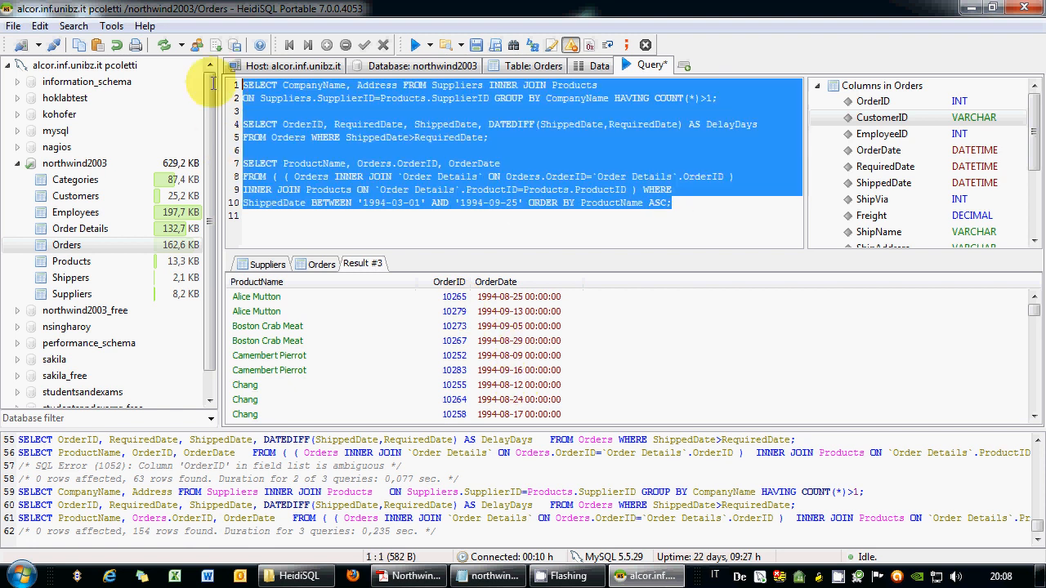
pyautogui.rightClick(312, 104)
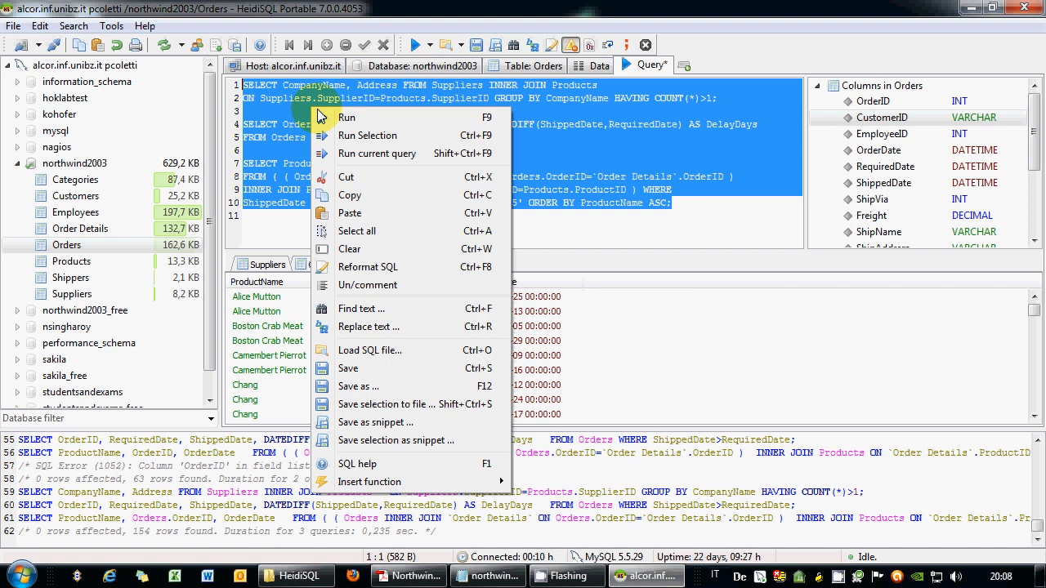
pyautogui.click(377, 388)
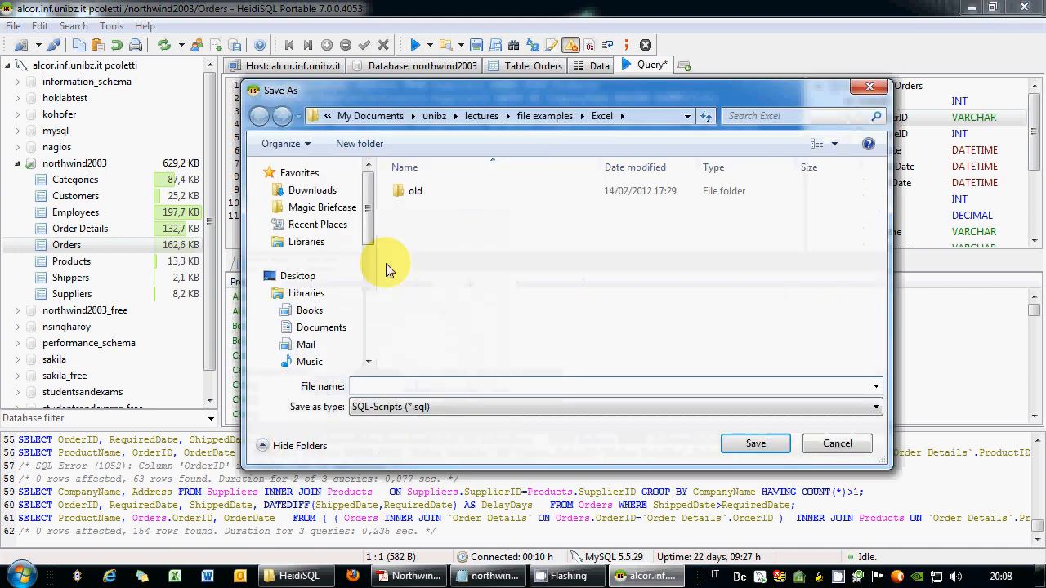
pyautogui.click(481, 116)
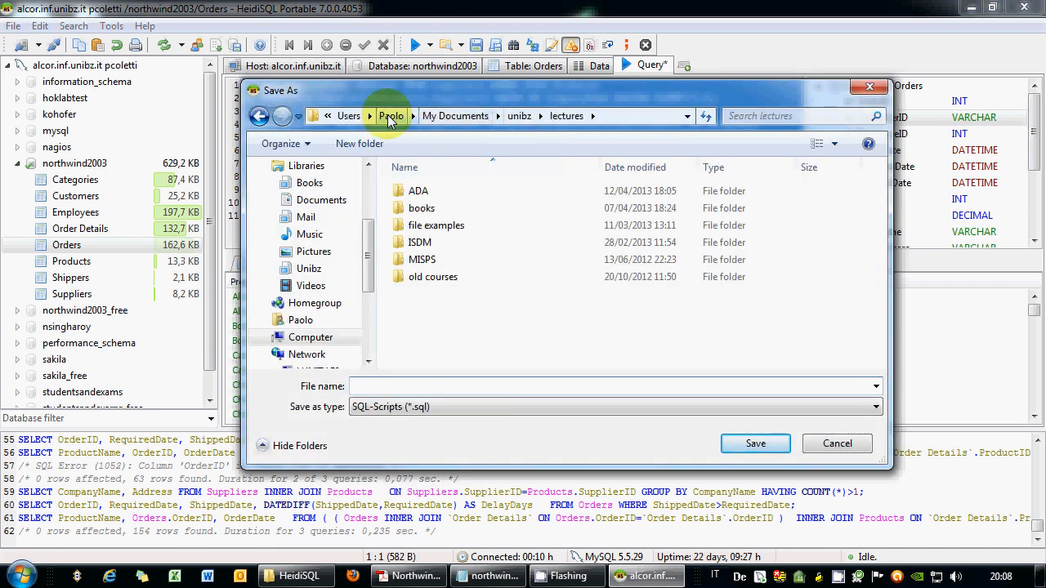
pyautogui.click(416, 117)
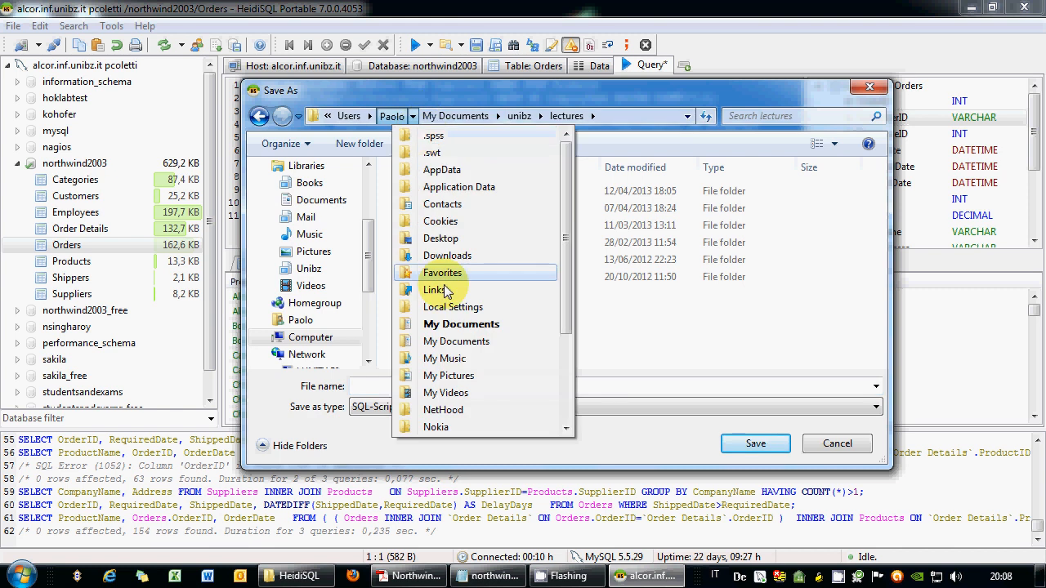
pyautogui.click(447, 242)
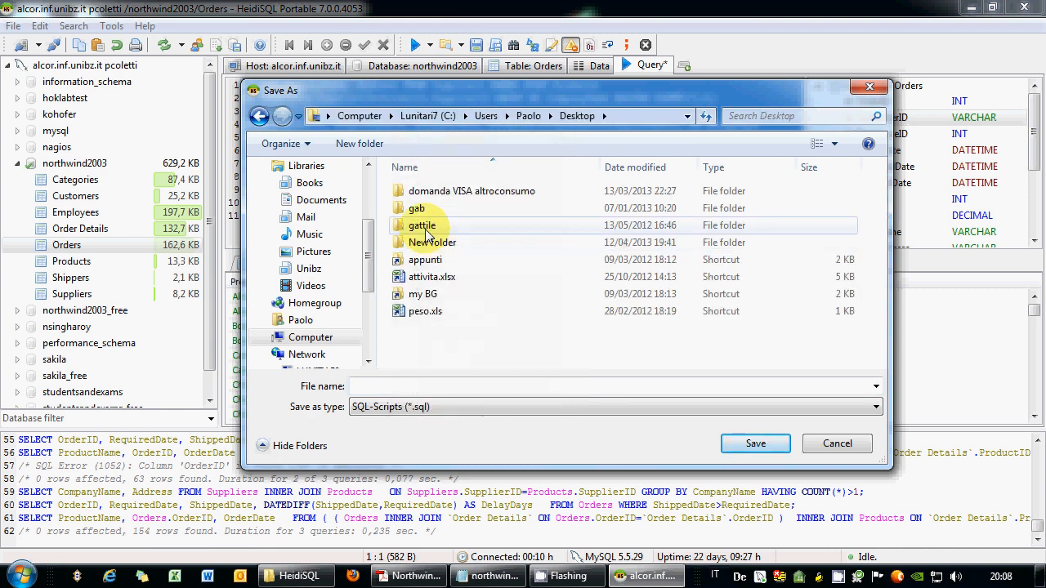
pyautogui.doubleClick(442, 242)
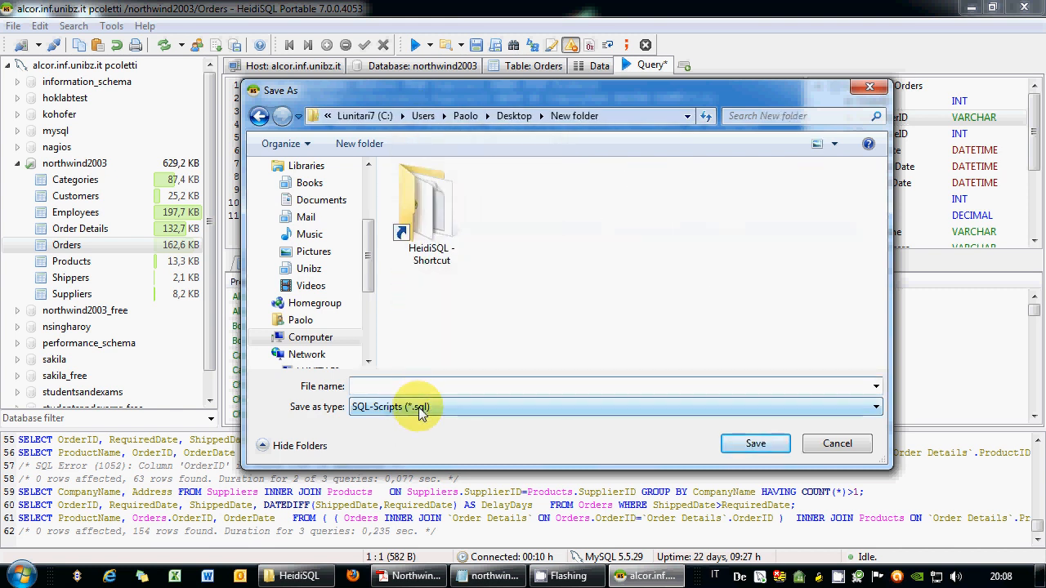
# Save the queries as northwind.txt in New folder, with the file type set to All Files (*.*).
pyautogui.write('NOR')
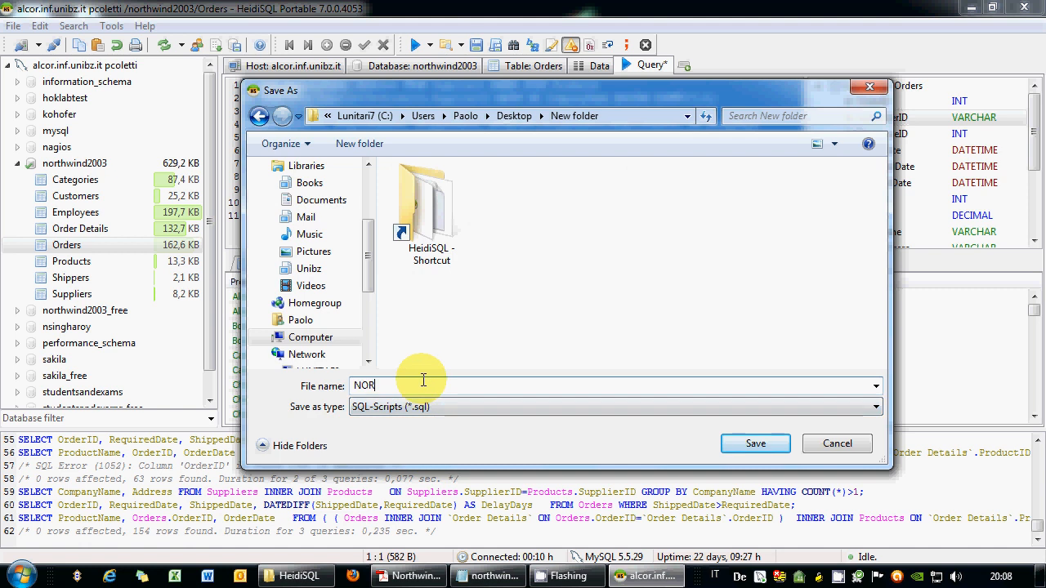
pyautogui.write('THWIN')
pyautogui.hotkey('ctrl', 'a')
pyautogui.write('n')
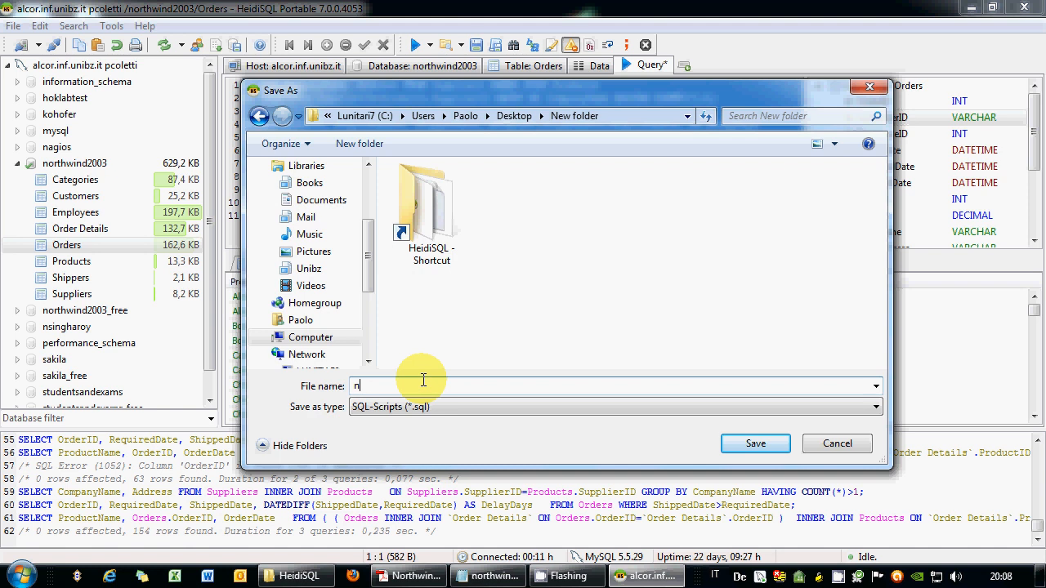
pyautogui.write('orthwind.txt')
pyautogui.click(423, 407)
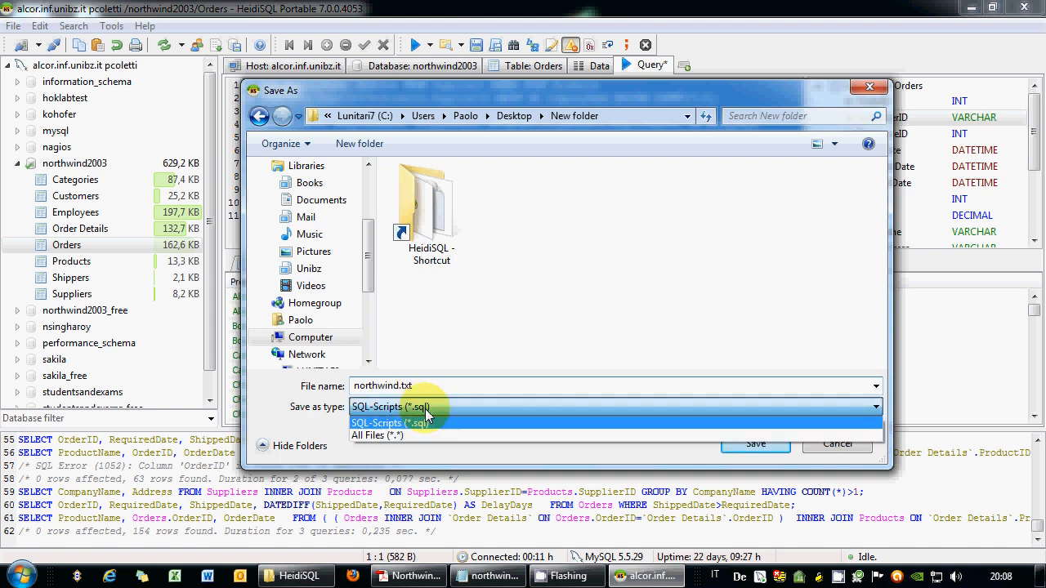
pyautogui.click(425, 434)
pyautogui.doubleClick(427, 387)
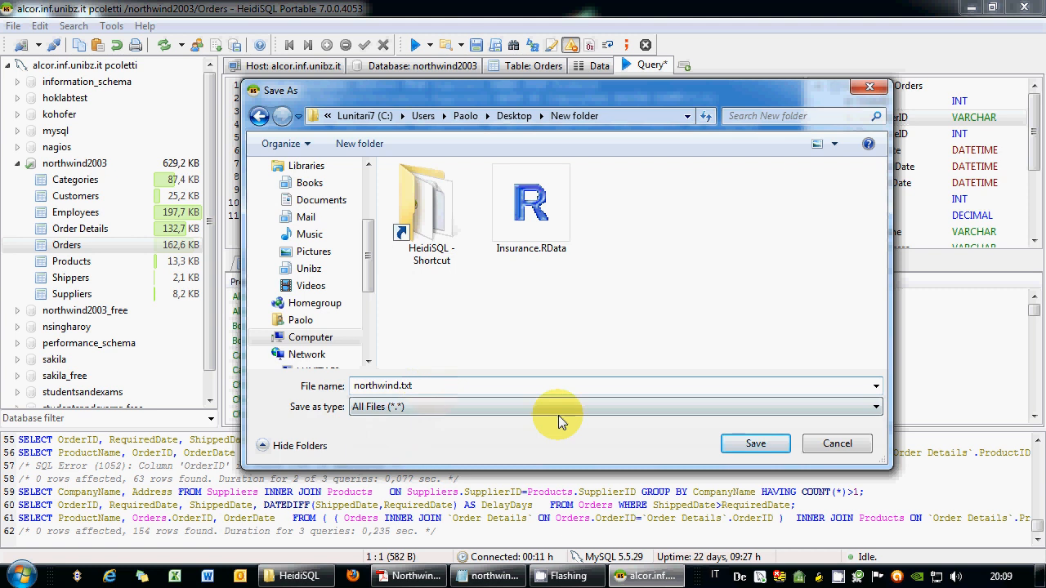
pyautogui.click(755, 443)
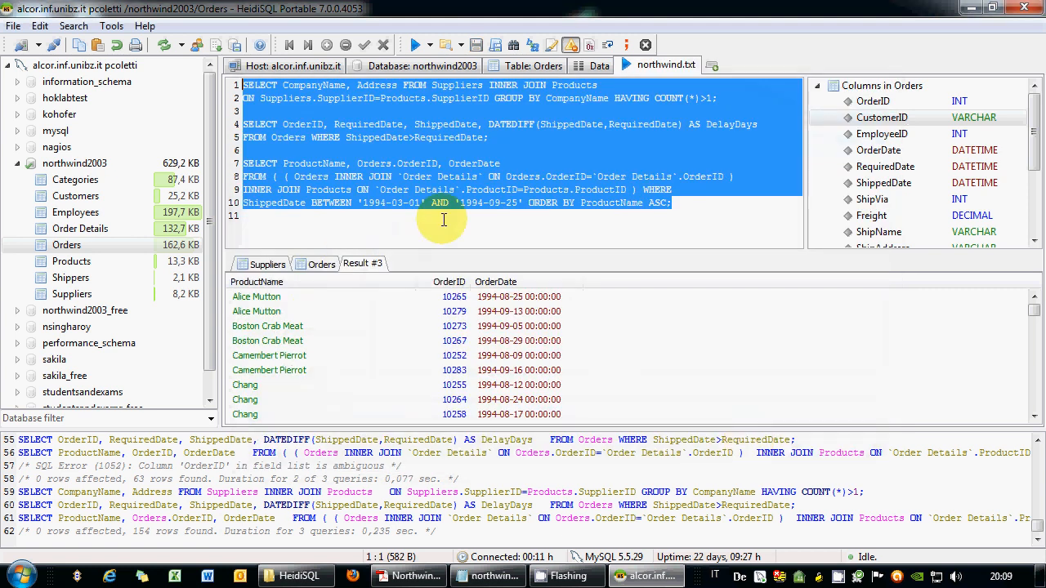
# Copy the three selected queries and paste them into a new Notepad document.
pyautogui.rightClick(384, 162)
pyautogui.click(430, 253)
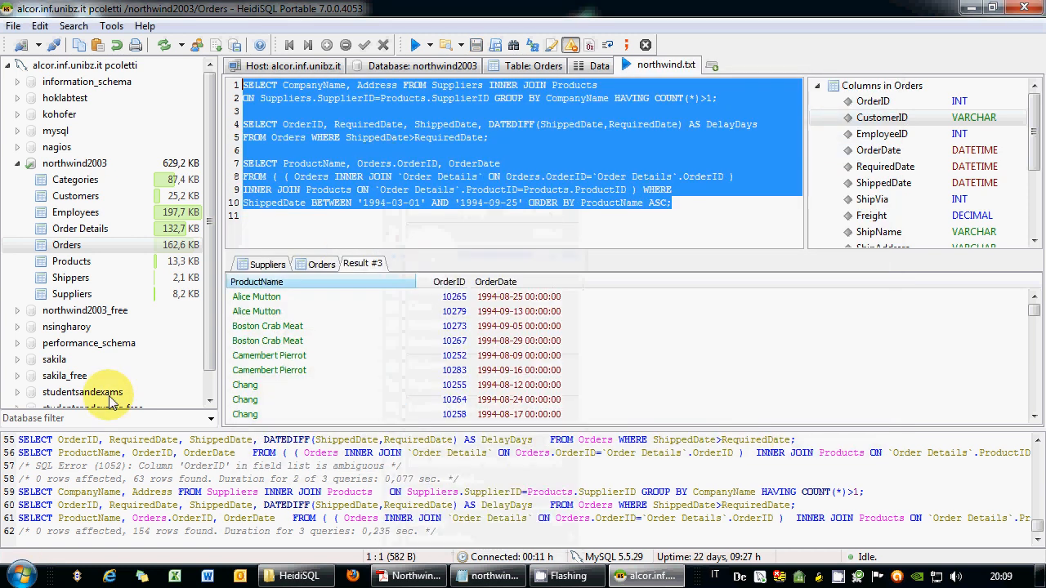
pyautogui.press('super')
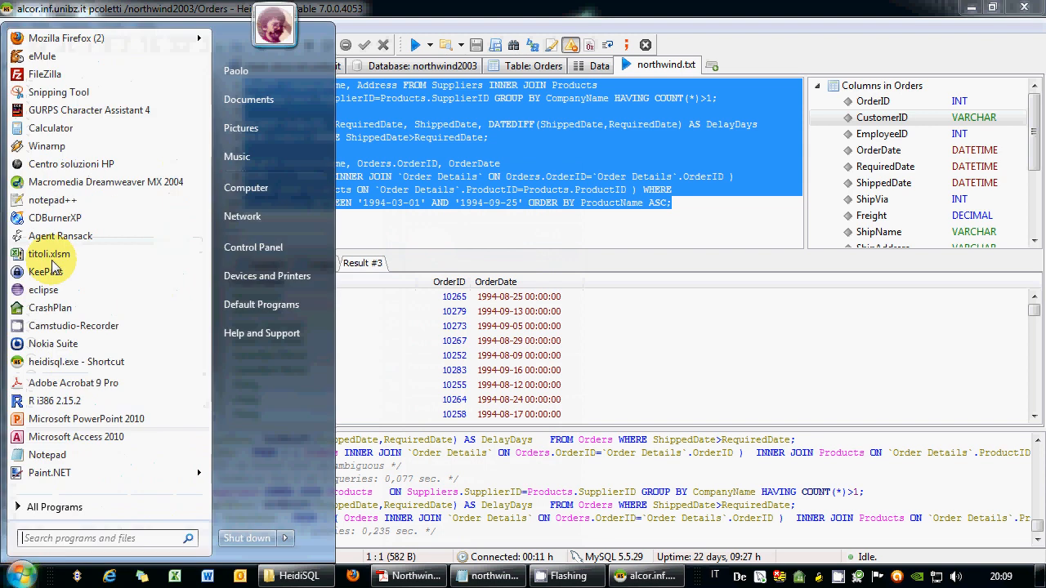
pyautogui.click(55, 508)
pyautogui.click(49, 53)
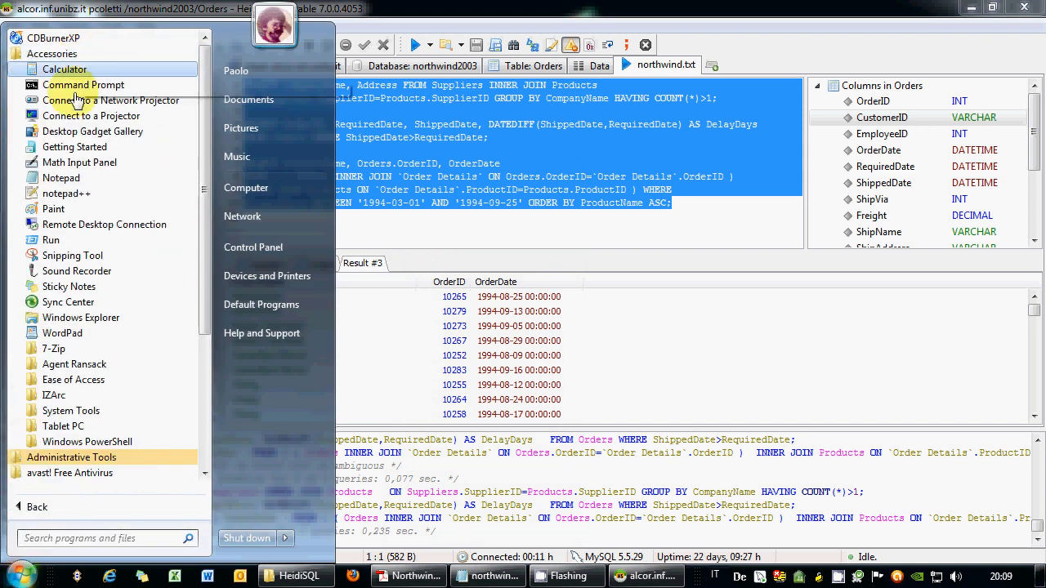
pyautogui.click(49, 177)
pyautogui.rightClick(335, 223)
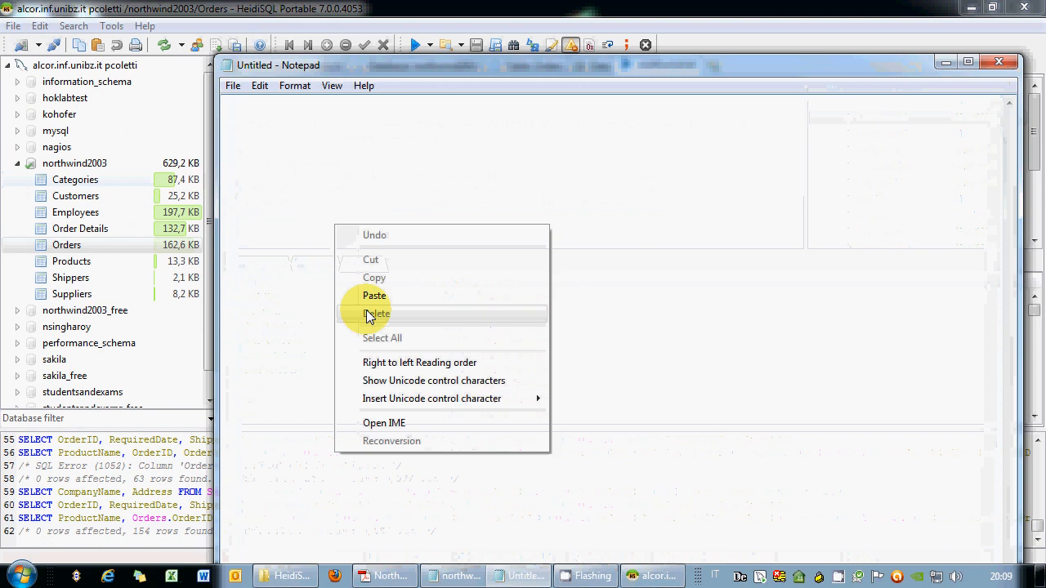
pyautogui.click(370, 296)
# Save the Notepad document as northwind.txt in New folder on the Desktop, replacing the existing file.
pyautogui.click(233, 85)
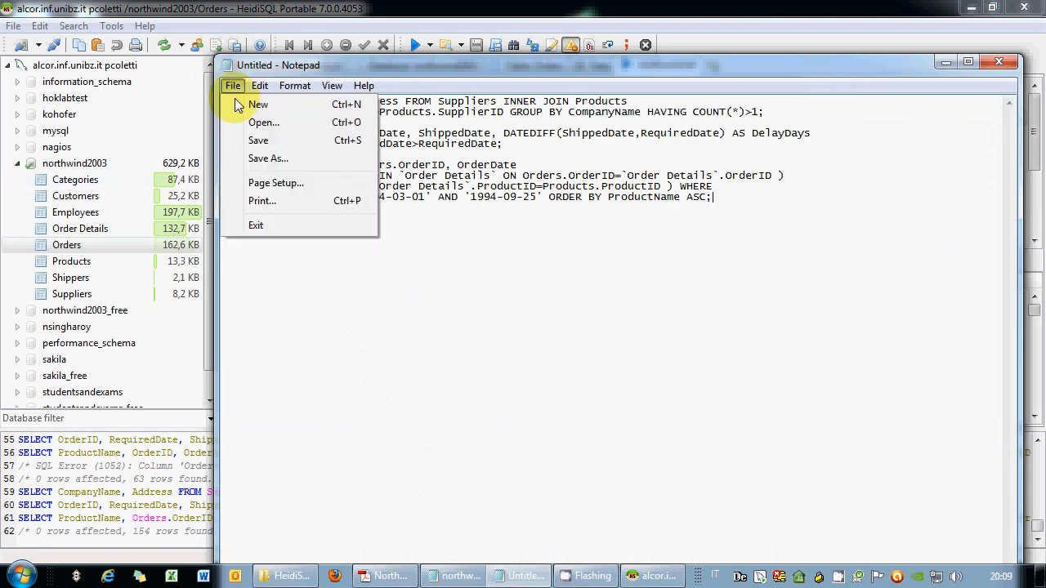
pyautogui.click(258, 159)
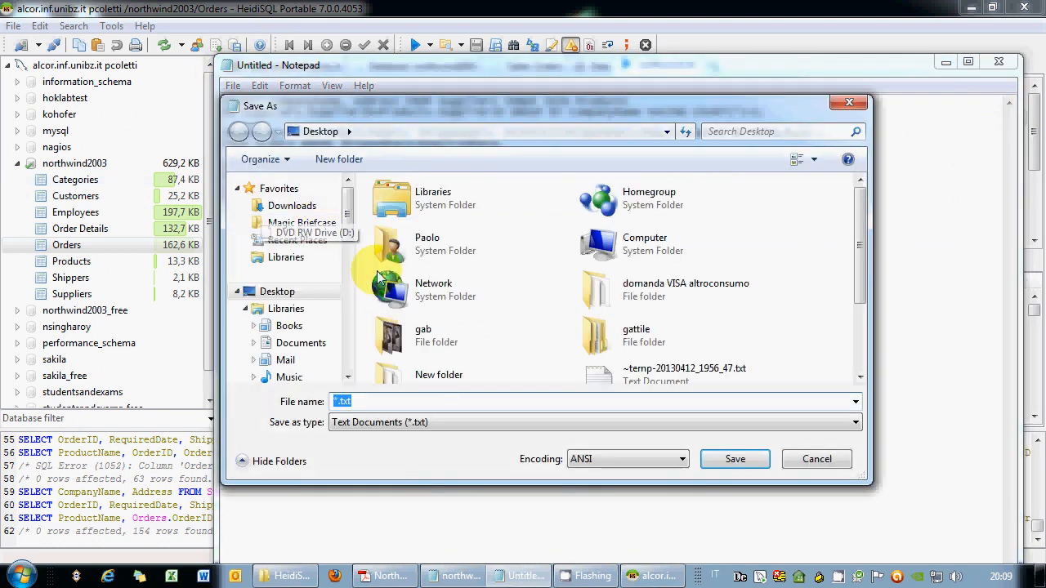
pyautogui.doubleClick(413, 370)
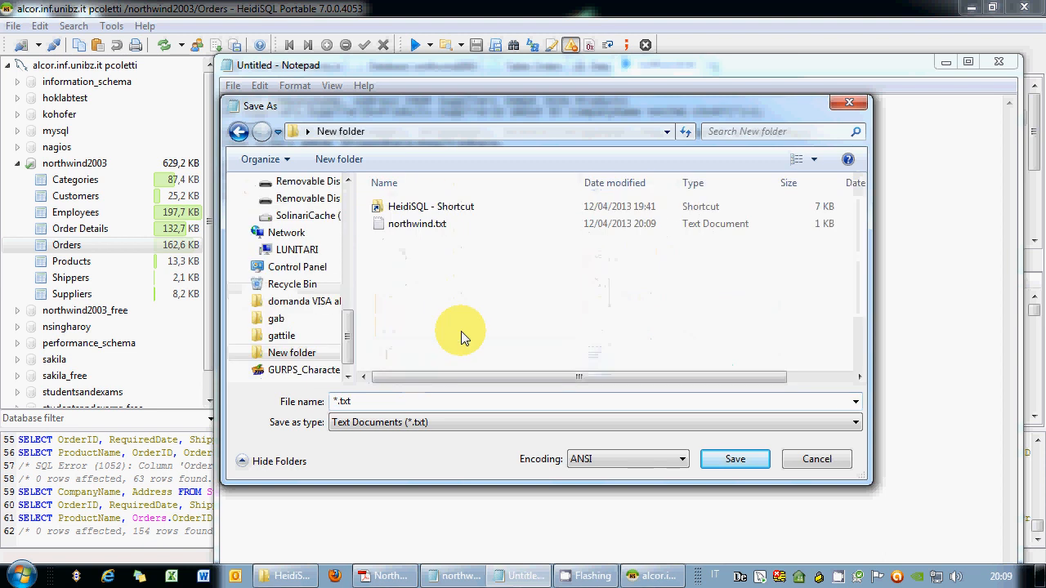
pyautogui.click(417, 224)
pyautogui.click(735, 458)
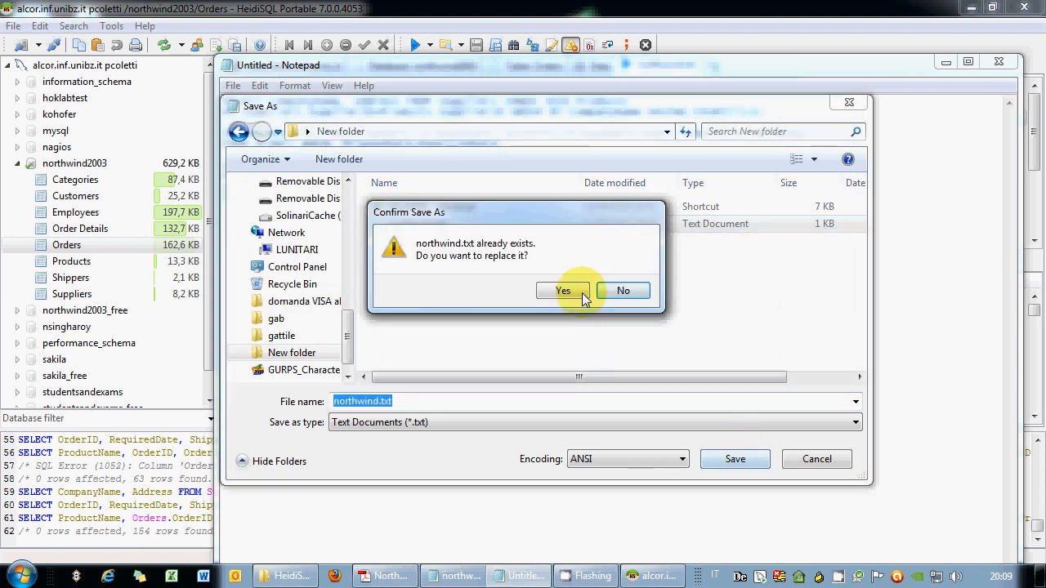
pyautogui.click(564, 291)
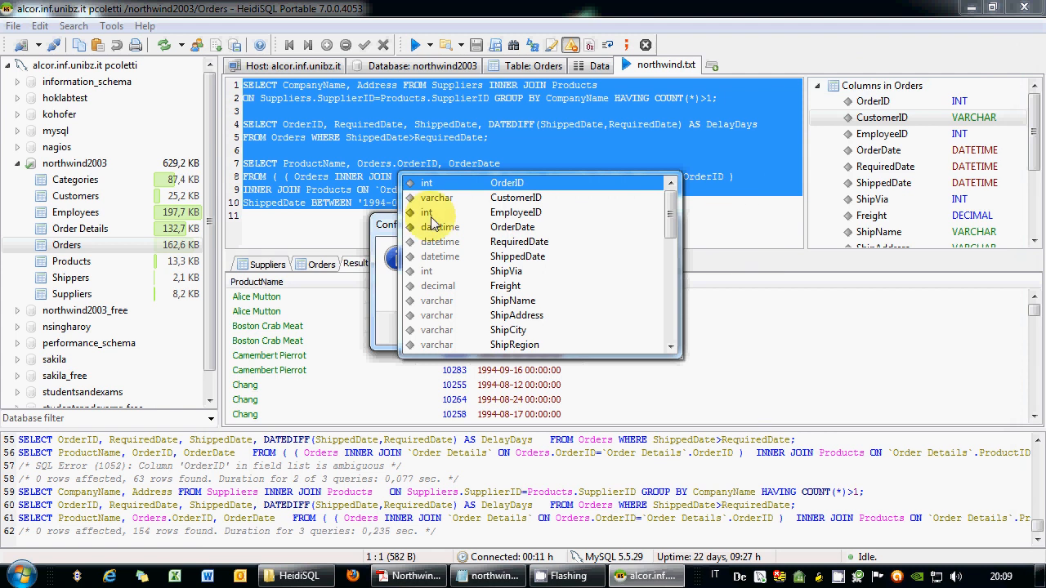
# Decline reloading the externally modified northwind.txt in HeidiSQL and deselect the query text.
pyautogui.moveTo(385, 225); pyautogui.dragTo(160, 325)
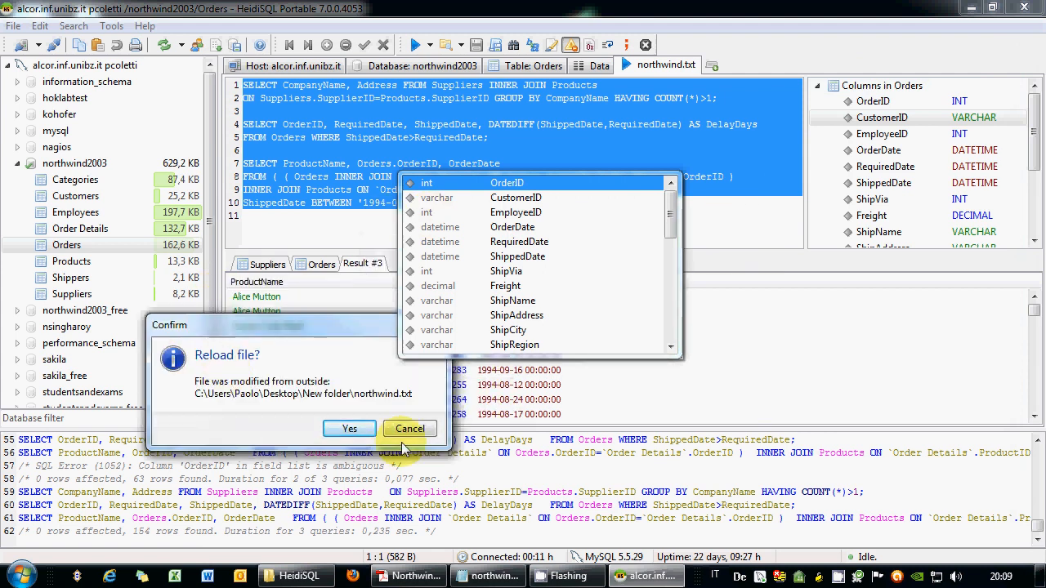
pyautogui.click(409, 429)
pyautogui.click(716, 220)
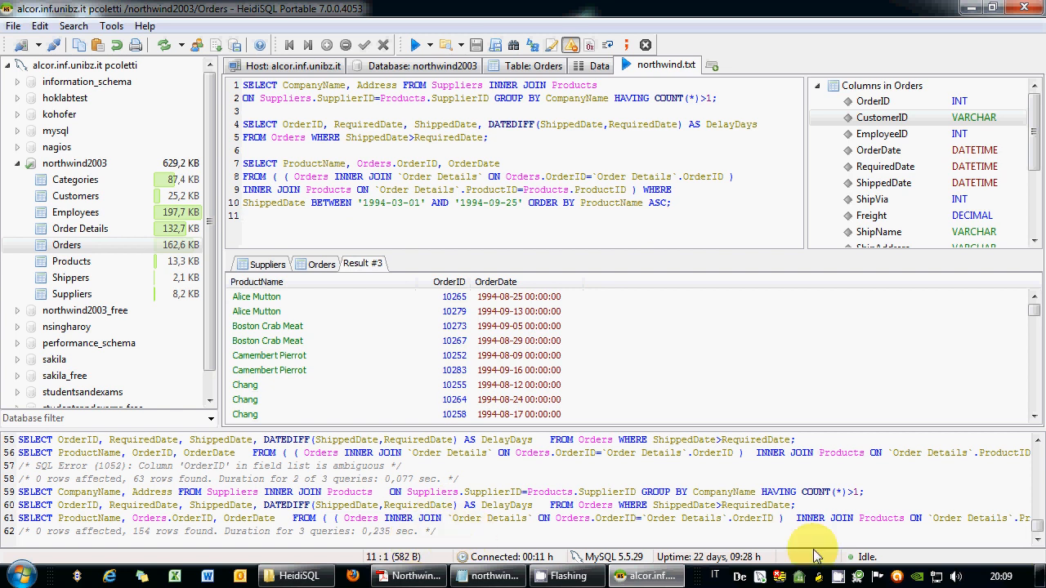
# Open northwind.txt from New folder in Windows Explorer to check the saved queries, and close it again.
pyautogui.click(1042, 576)
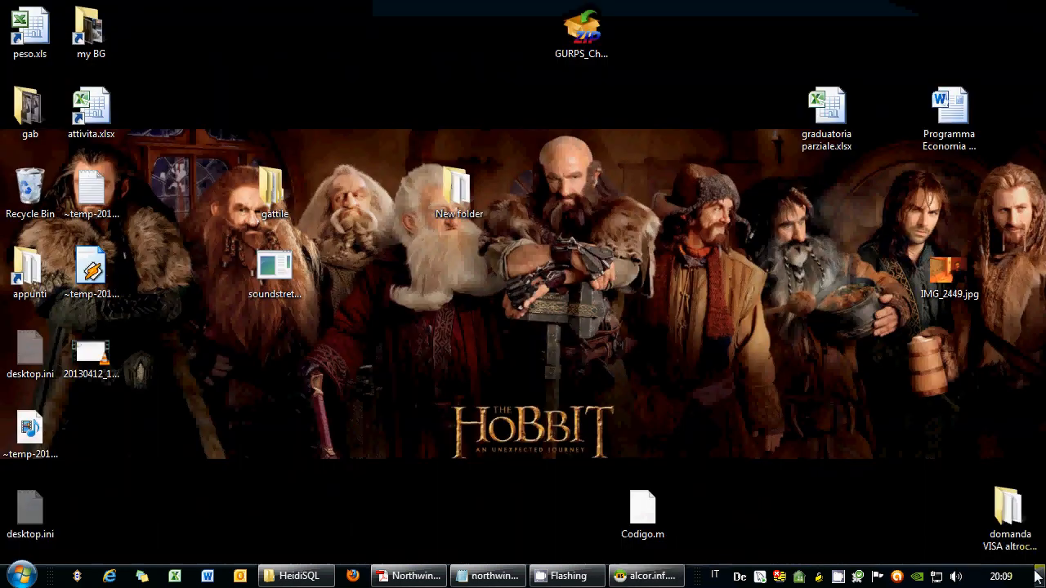
pyautogui.click(294, 576)
pyautogui.click(352, 161)
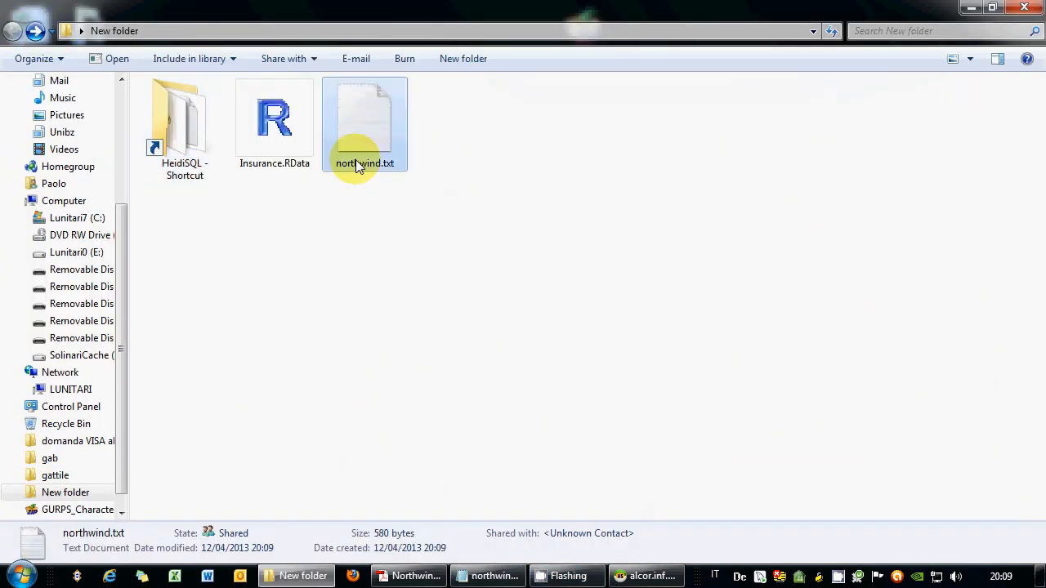
pyautogui.doubleClick(356, 163)
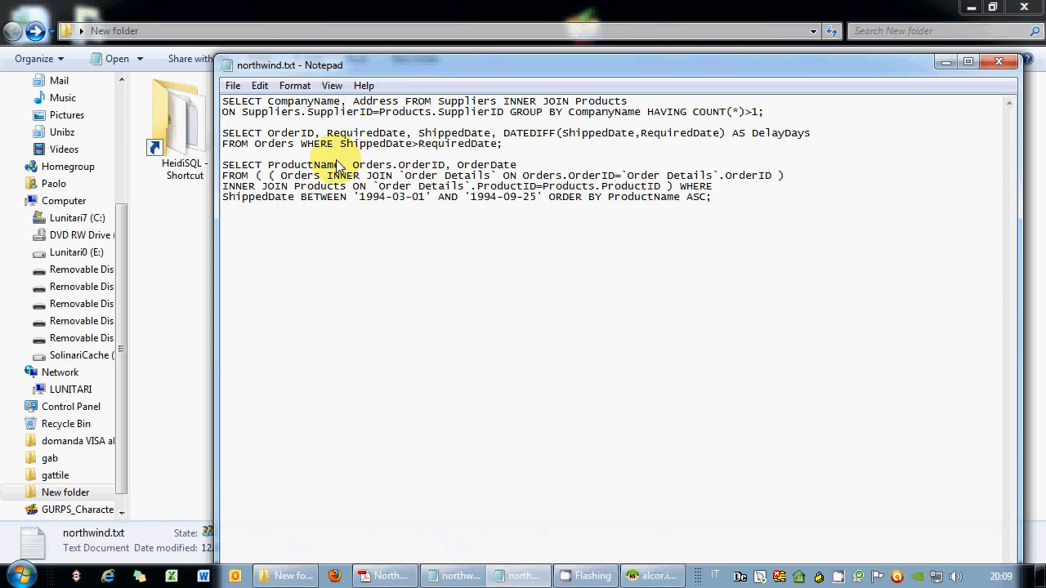
pyautogui.click(993, 63)
pyautogui.click(391, 359)
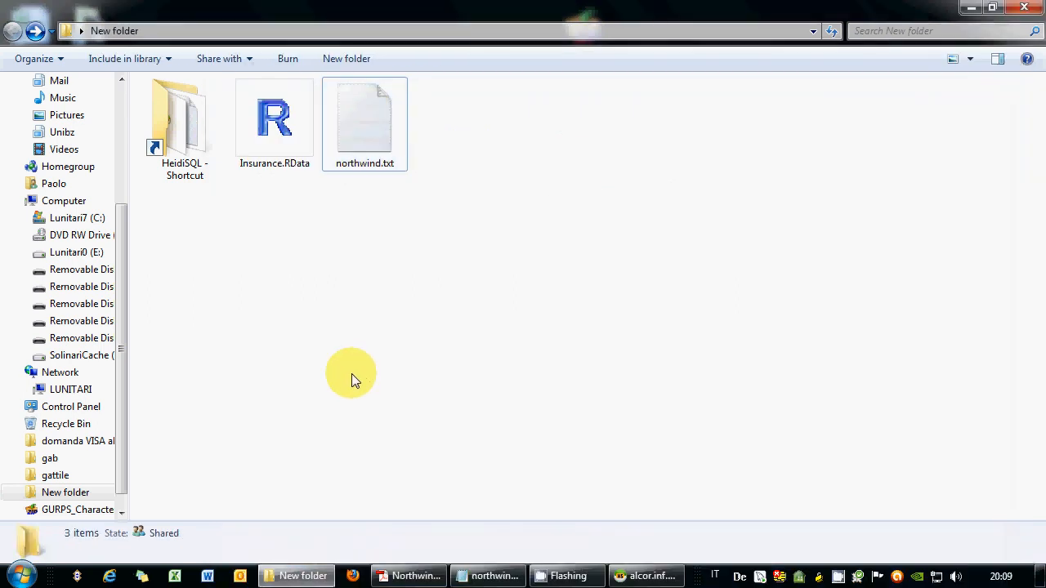
# Switch to HeidiSQL, disconnect from the database server and cancel the session manager.
pyautogui.click(641, 577)
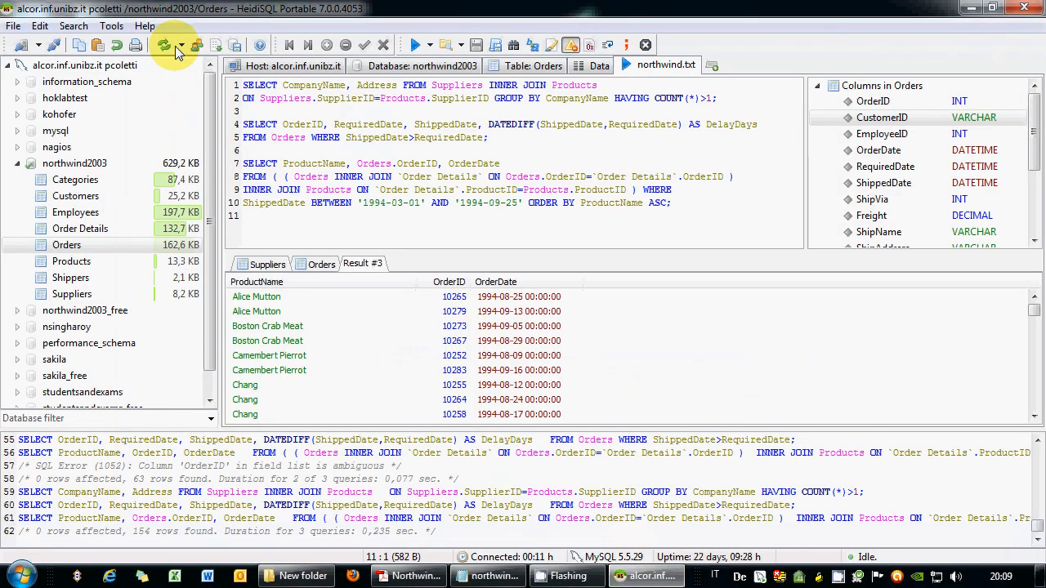
pyautogui.click(53, 45)
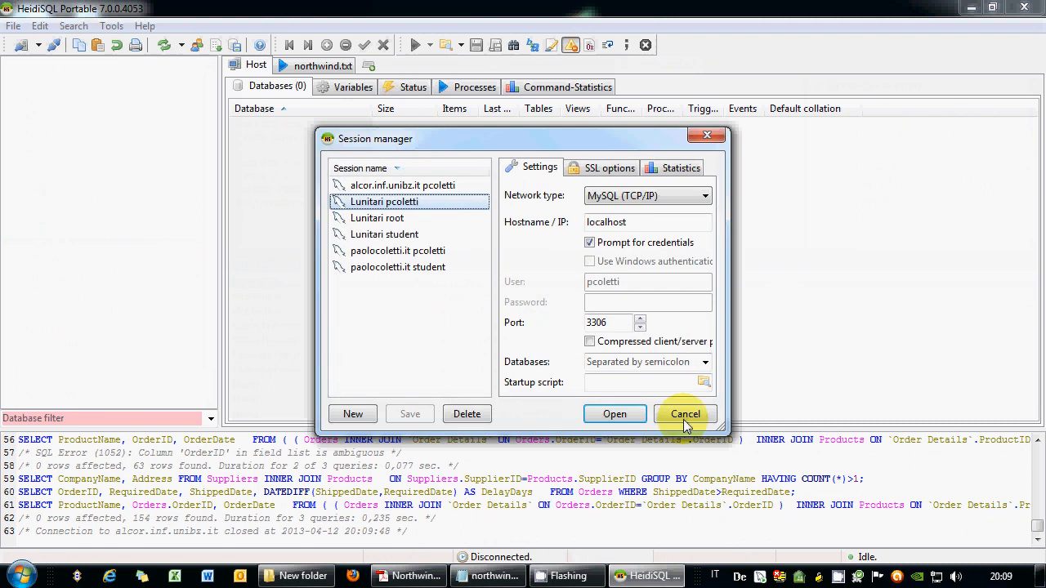
pyautogui.click(675, 402)
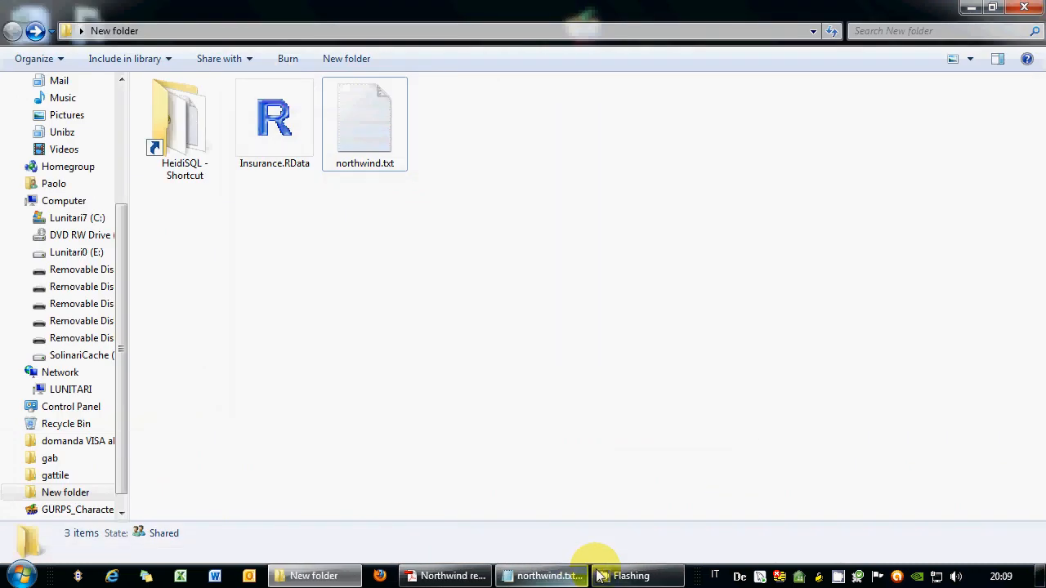
pyautogui.moveTo(637, 579)
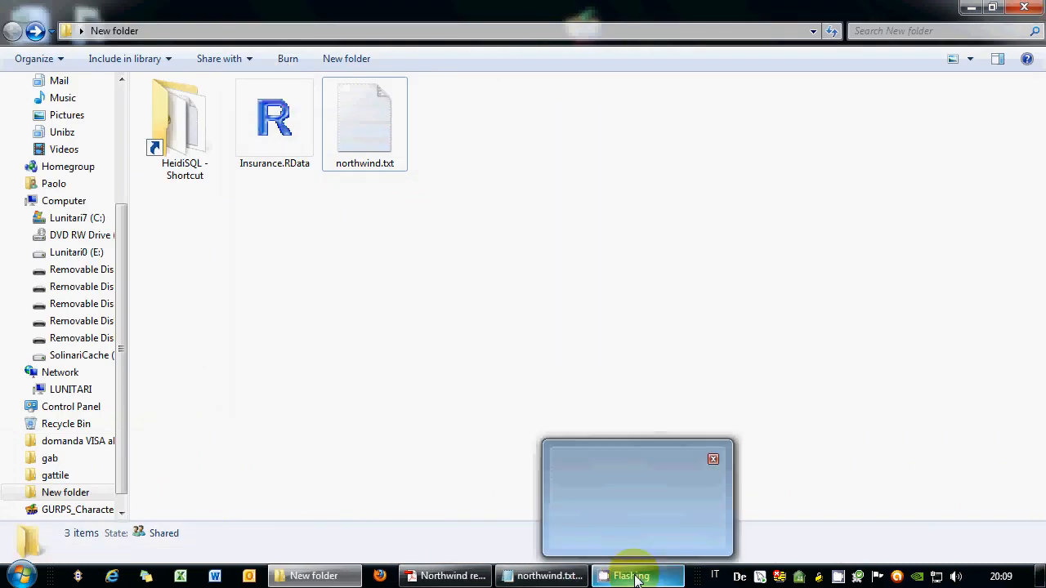
pyautogui.rightClick(841, 577)
pyautogui.click(734, 496)
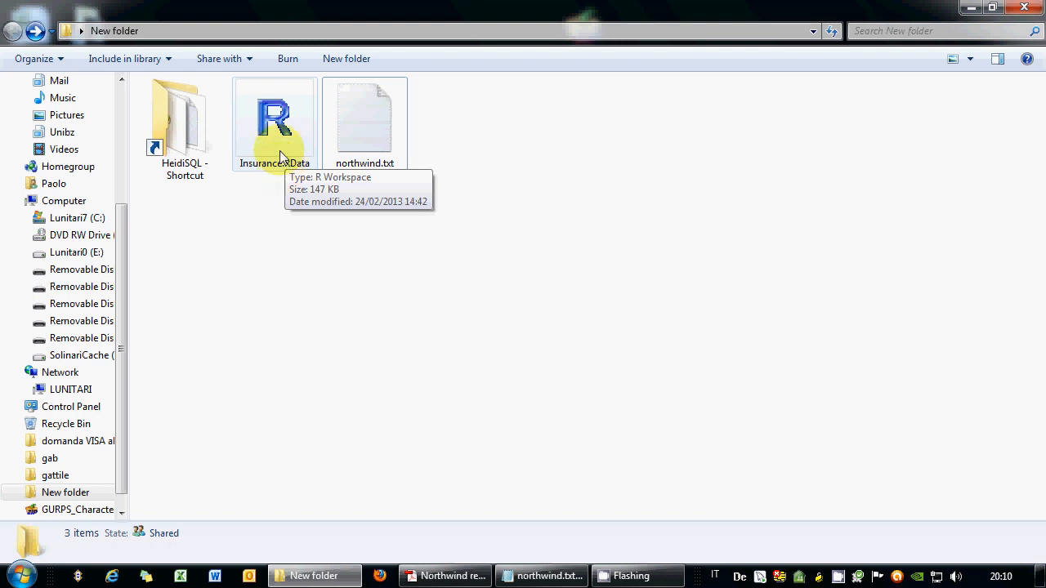
# Start R i386 2.15.2 and load the Rcmdr package.
pyautogui.click(23, 577)
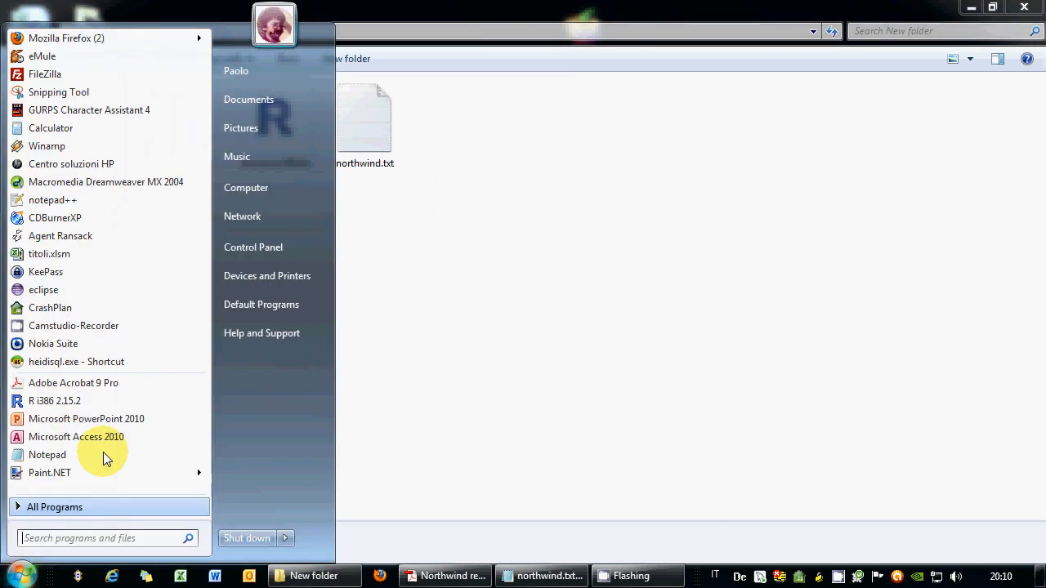
pyautogui.click(90, 404)
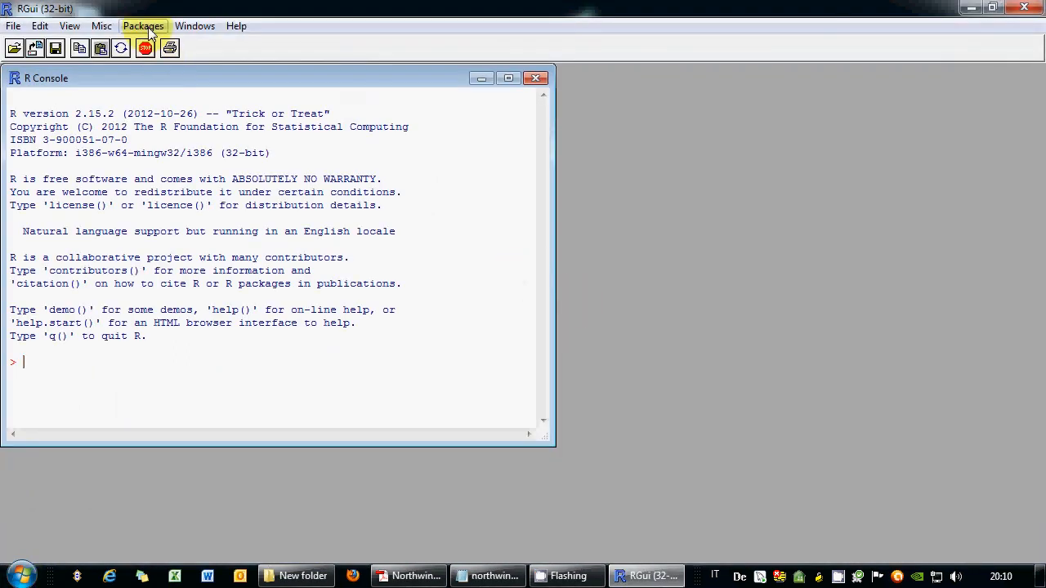
pyautogui.click(151, 29)
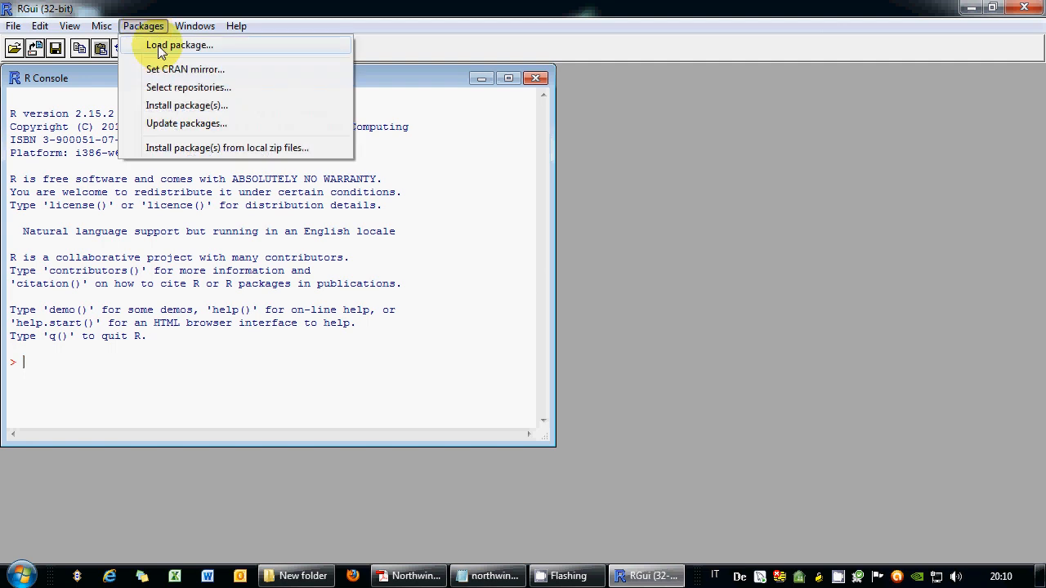
pyautogui.click(161, 47)
pyautogui.click(577, 396)
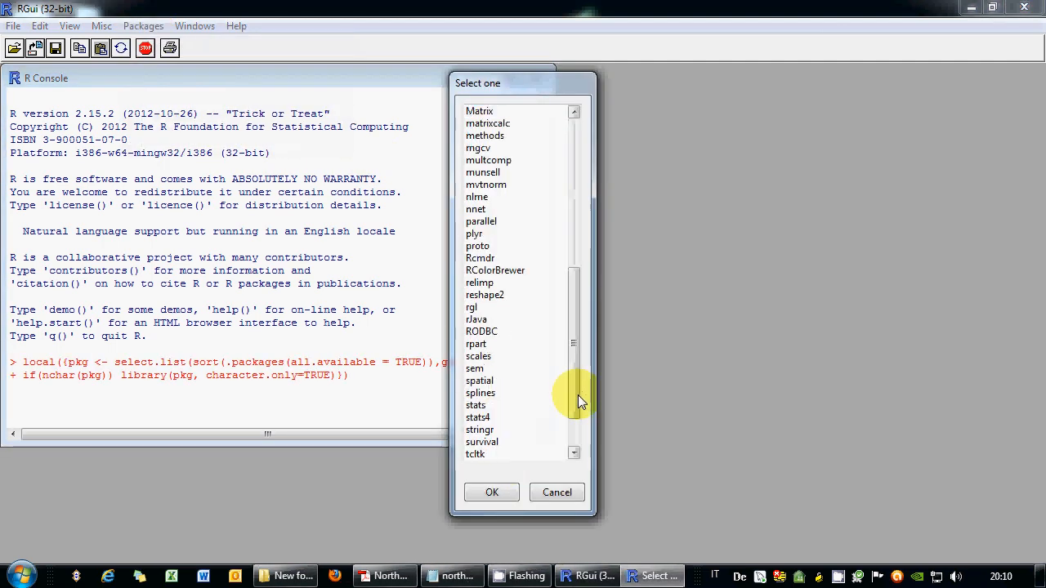
pyautogui.doubleClick(523, 259)
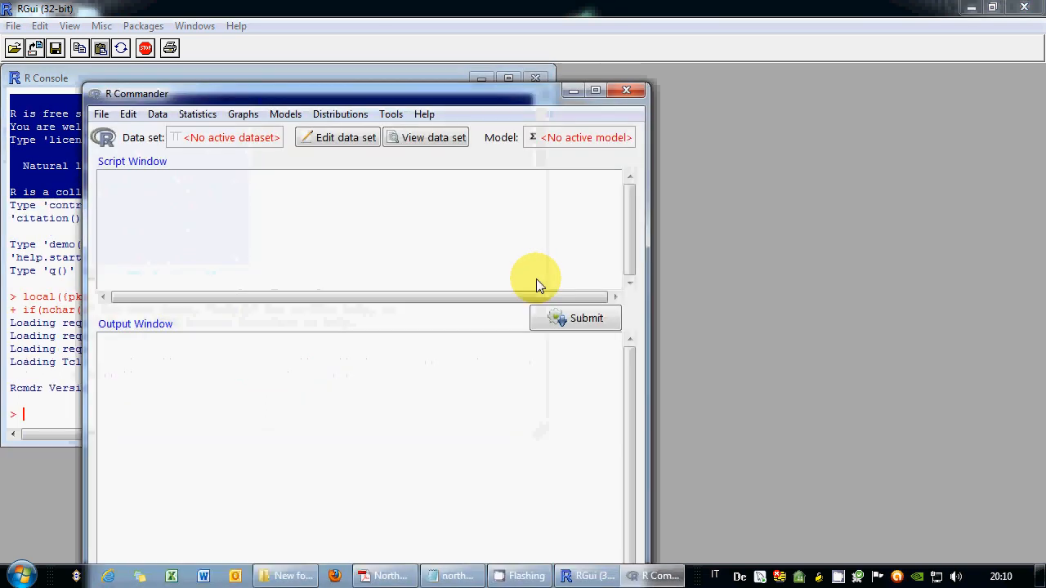
# Change the R Commander working directory to New folder on the Desktop.
pyautogui.moveTo(362, 96); pyautogui.dragTo(573, 67)
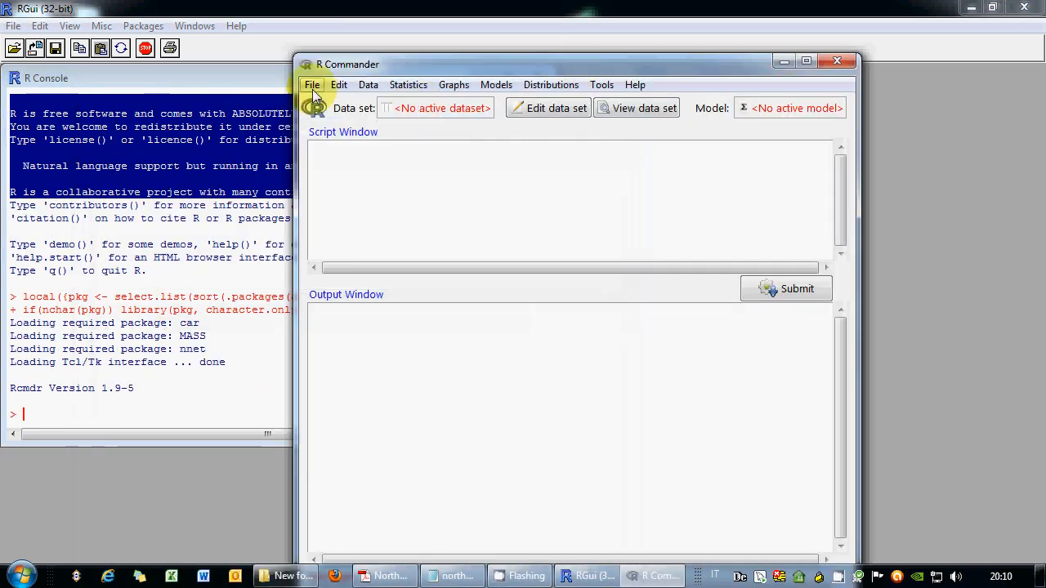
pyautogui.click(312, 85)
pyautogui.click(384, 103)
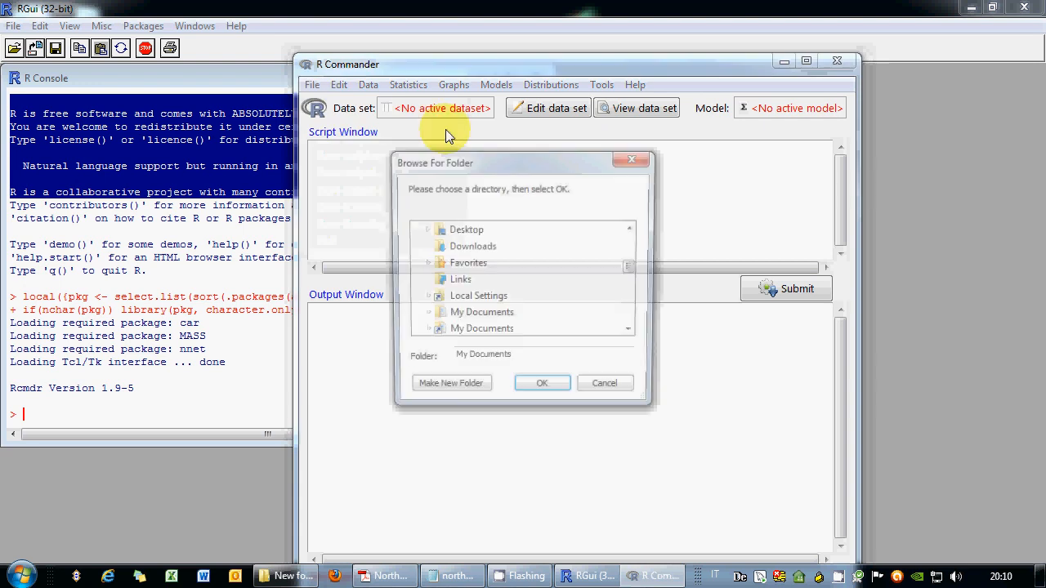
pyautogui.click(425, 230)
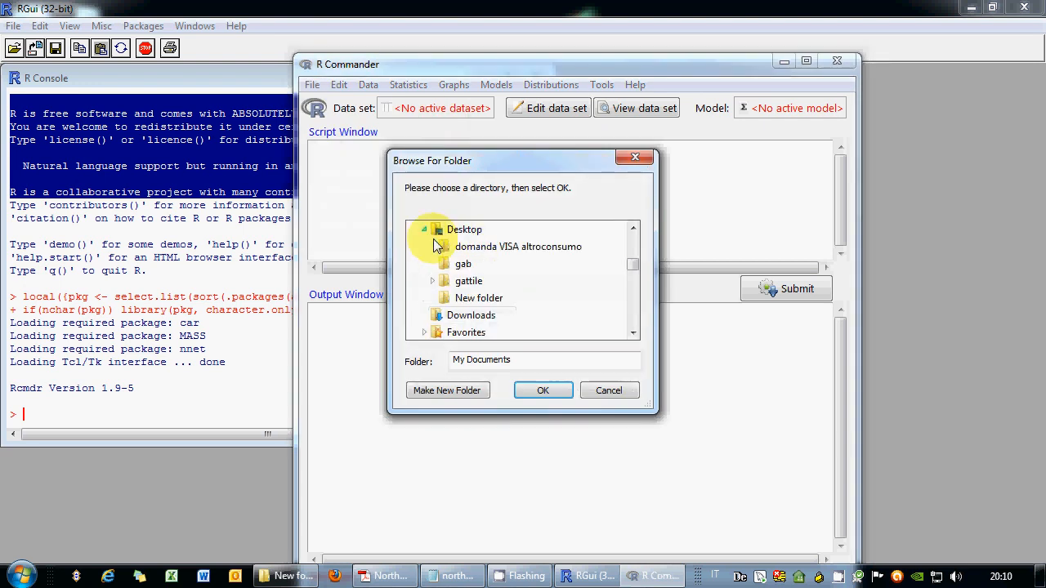
pyautogui.click(461, 291)
pyautogui.scroll(-3, 482, 306)
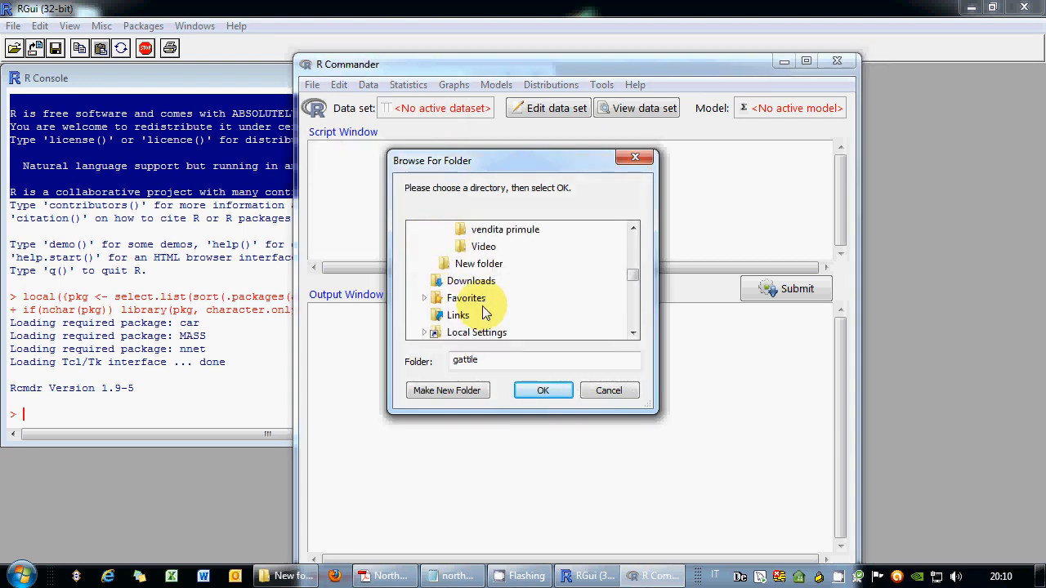
pyautogui.click(479, 264)
pyautogui.click(542, 391)
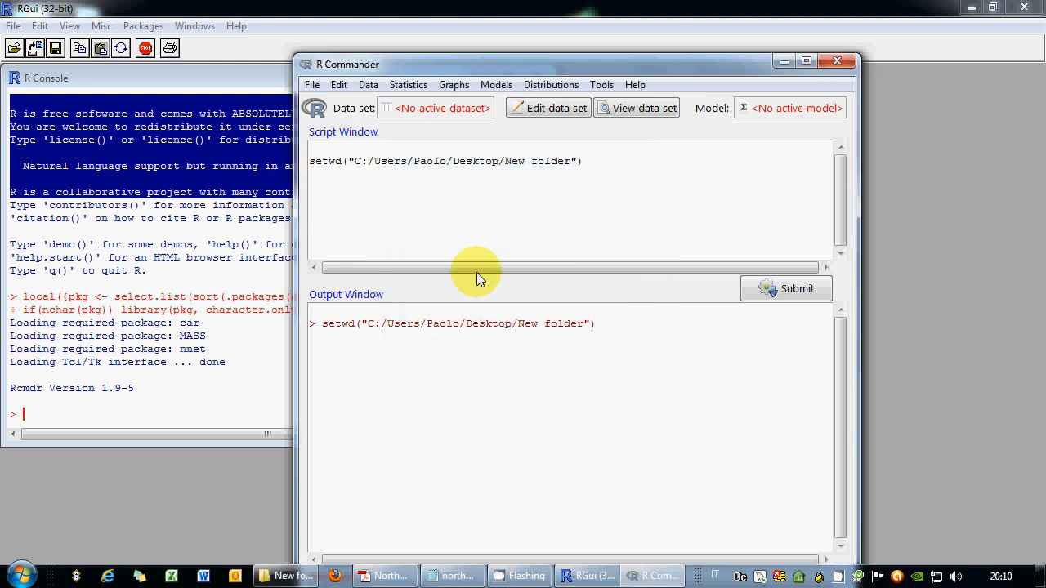
# Load the Insurance.RData workspace from New folder into the R console.
pyautogui.click(13, 26)
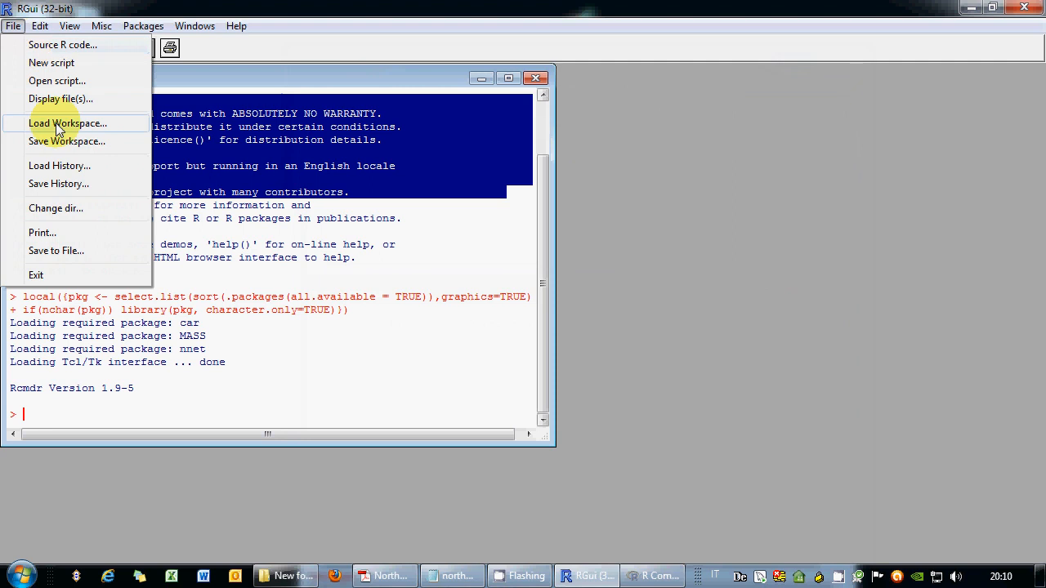
pyautogui.click(59, 129)
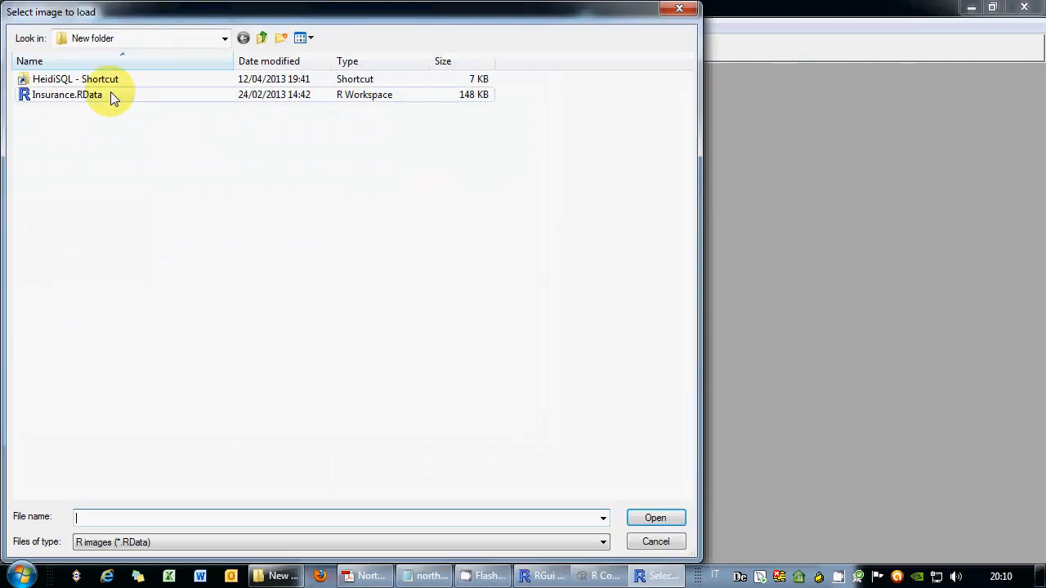
pyautogui.click(113, 96)
pyautogui.click(652, 517)
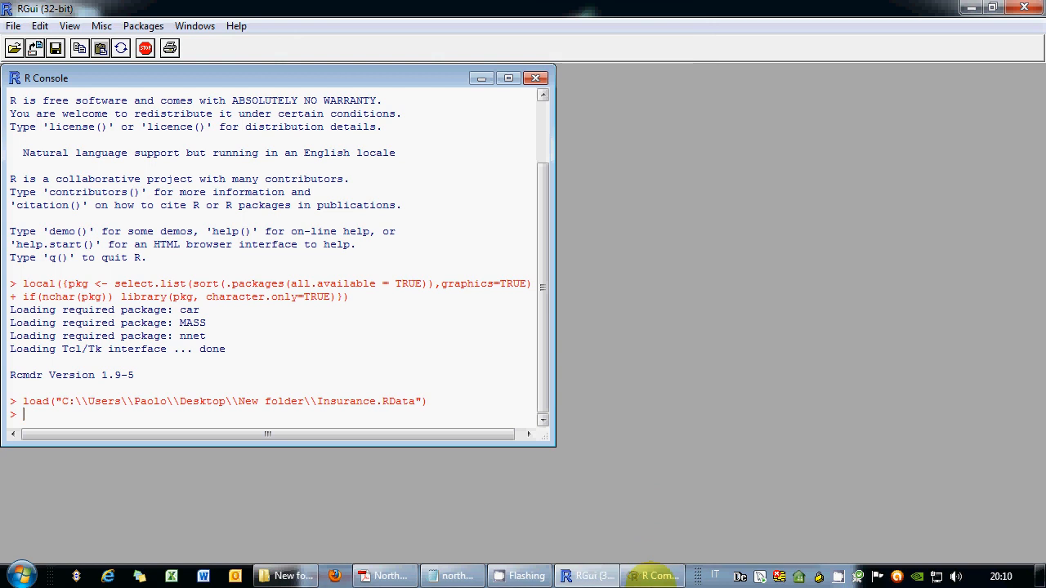
# Switch to R Commander, make insurance the active data set, view its records and close the data viewer.
pyautogui.click(656, 576)
pyautogui.click(449, 111)
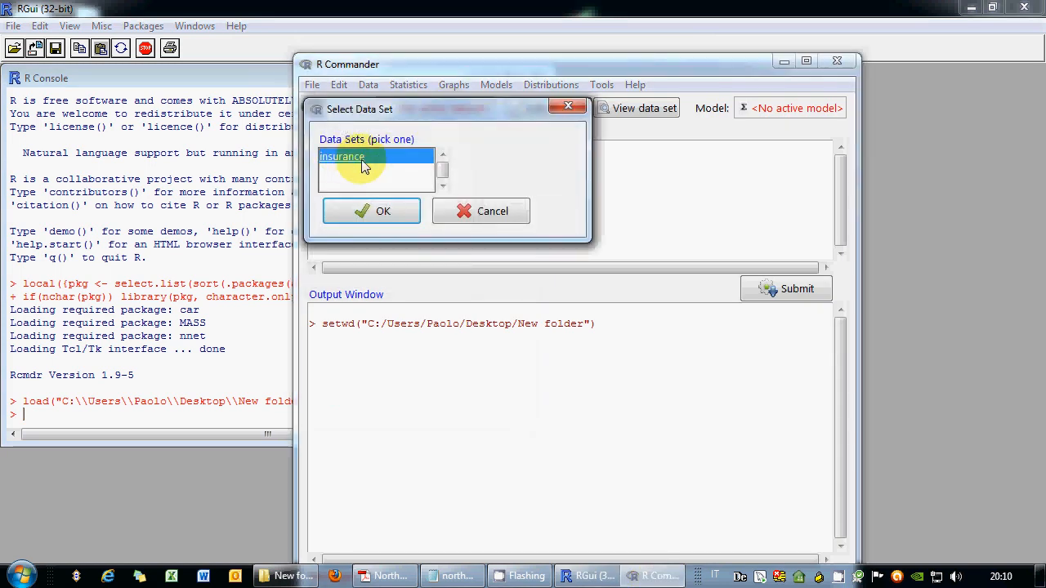
pyautogui.click(375, 211)
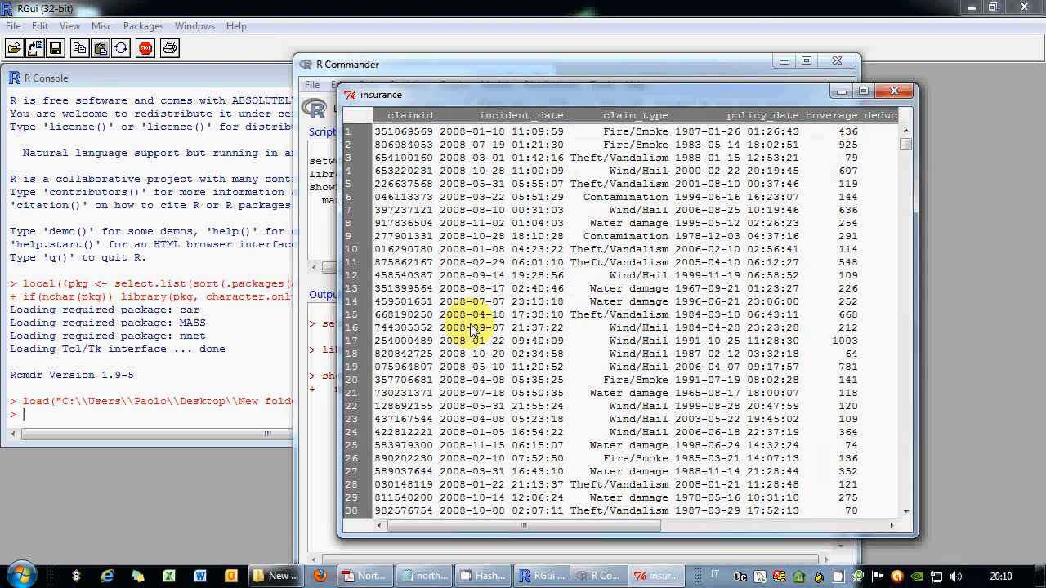
pyautogui.click(894, 91)
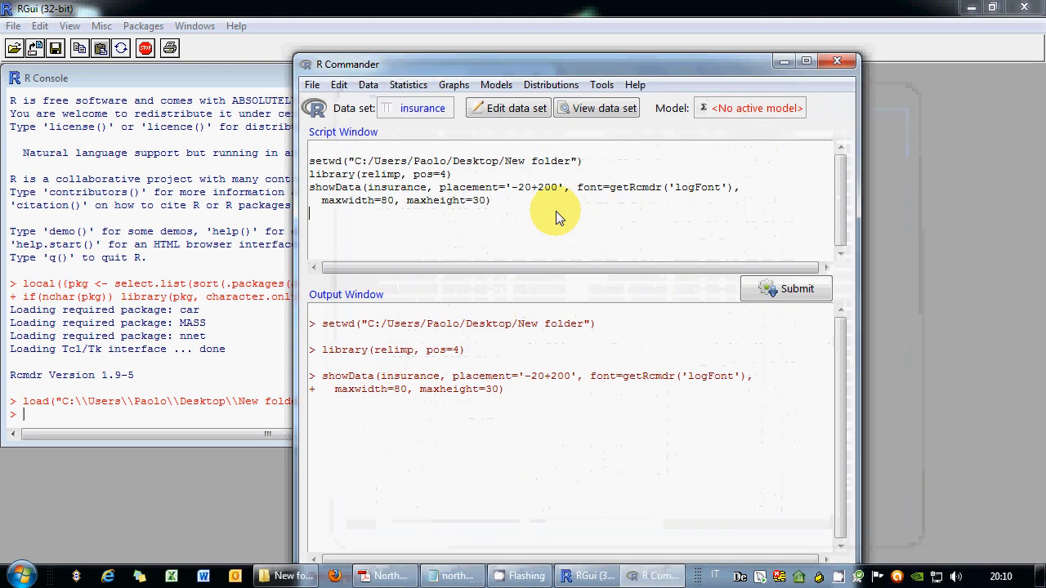
# Remove the blank line above the setwd command in the script.
pyautogui.click(433, 150)
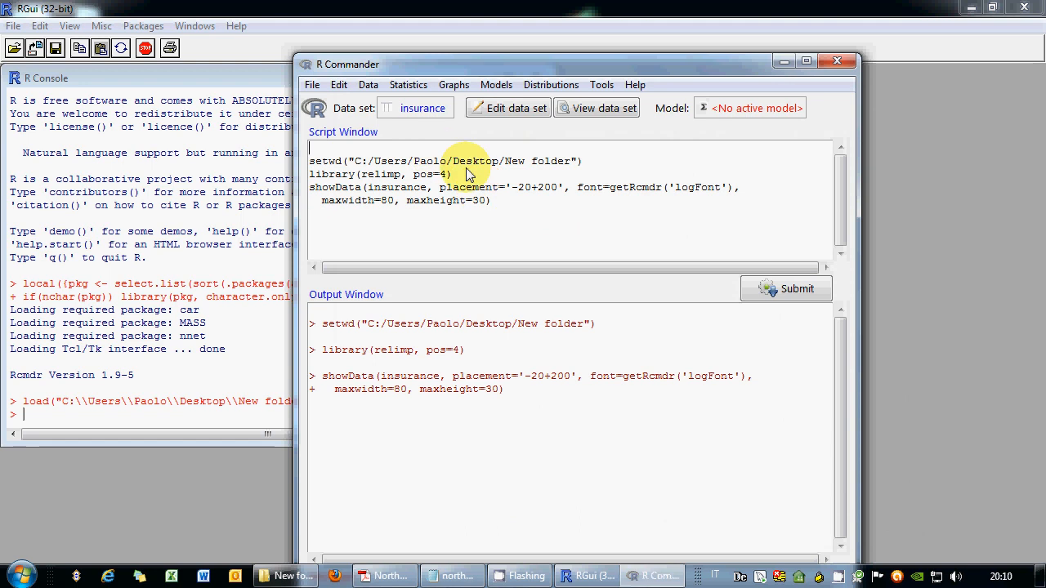
pyautogui.press('Delete')
pyautogui.click(425, 206)
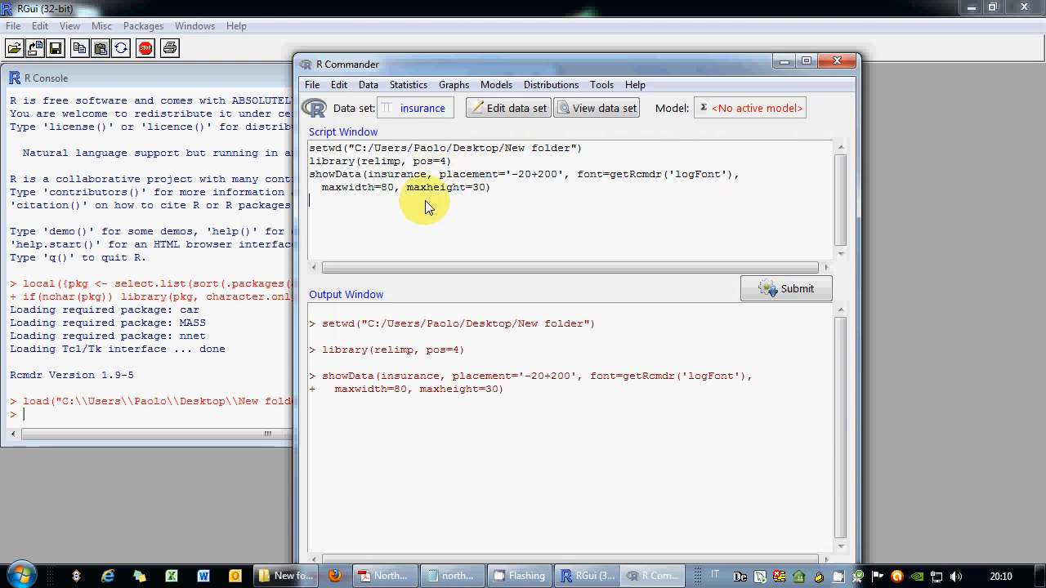
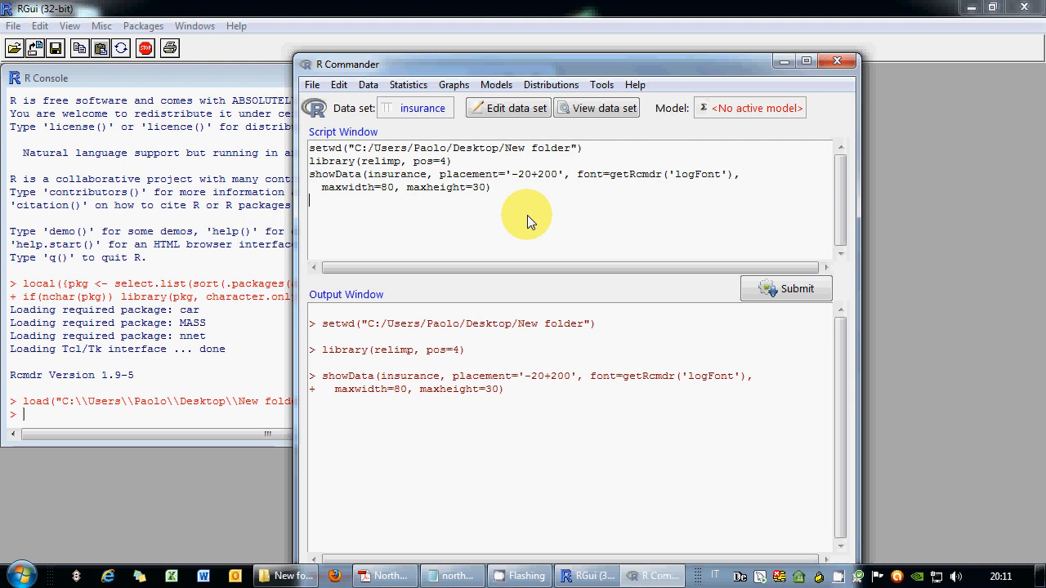
pyautogui.click(368, 85)
pyautogui.moveTo(443, 86)
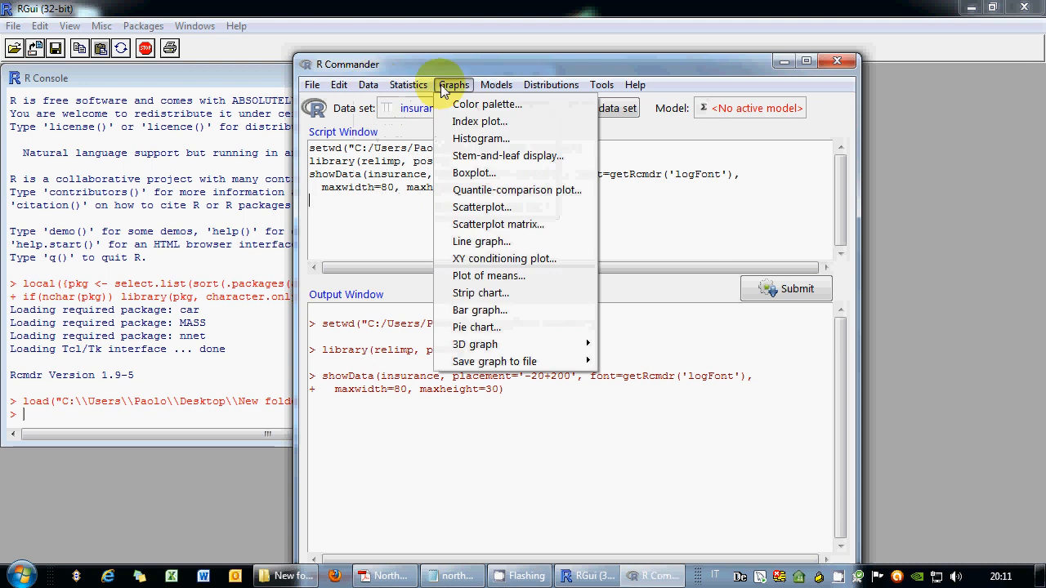
pyautogui.click(491, 207)
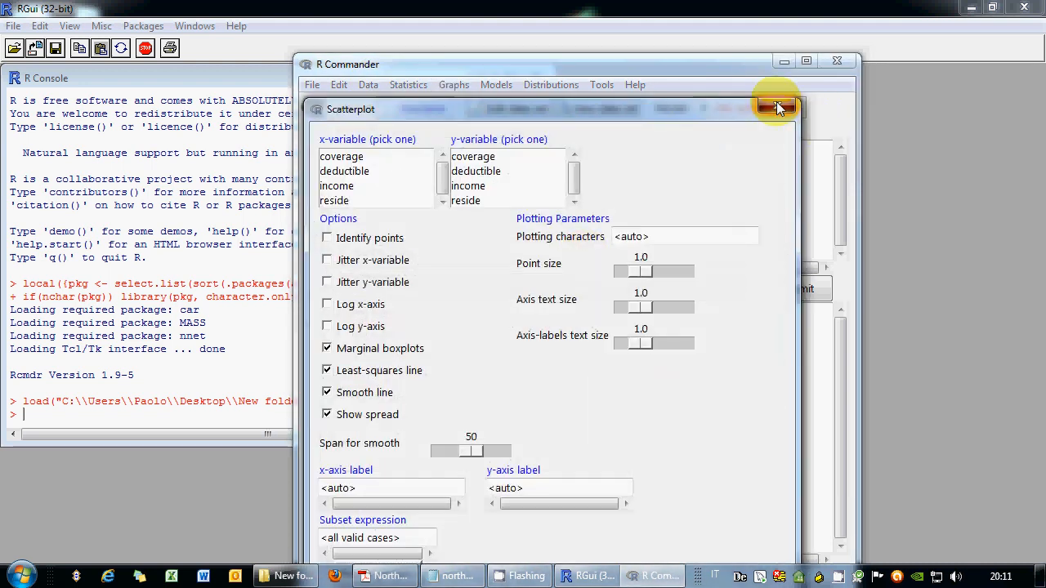
pyautogui.click(777, 103)
# Plot a histogram of income with automatic bins and frequency counts, and close the graph window.
pyautogui.click(454, 84)
pyautogui.click(472, 139)
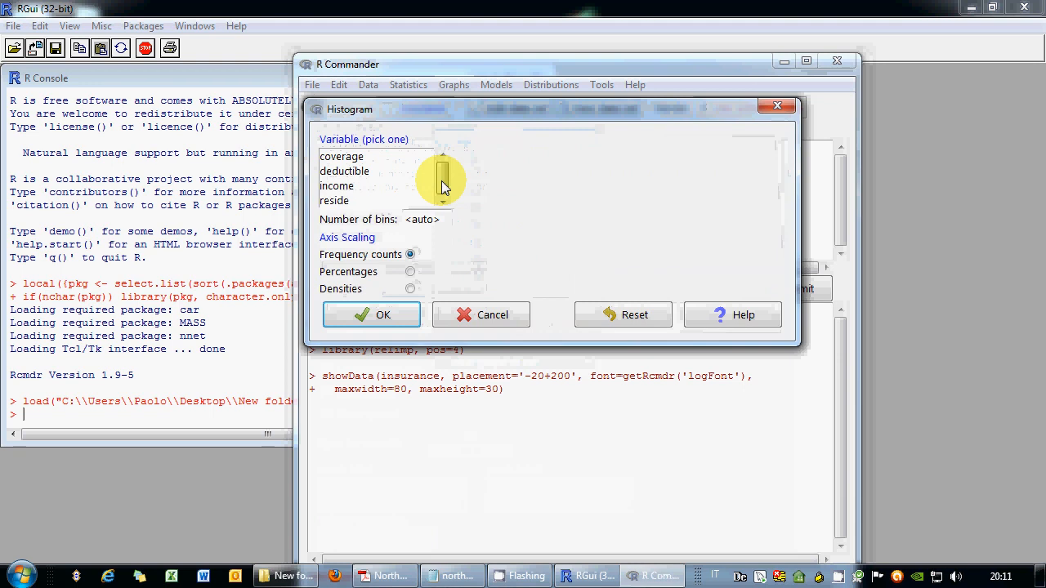
pyautogui.click(425, 186)
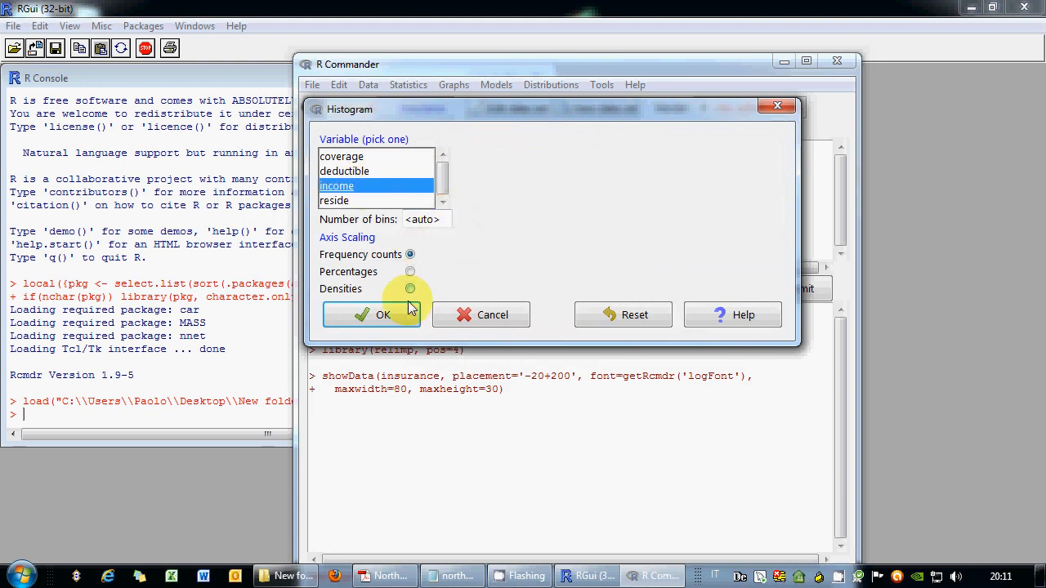
pyautogui.click(393, 316)
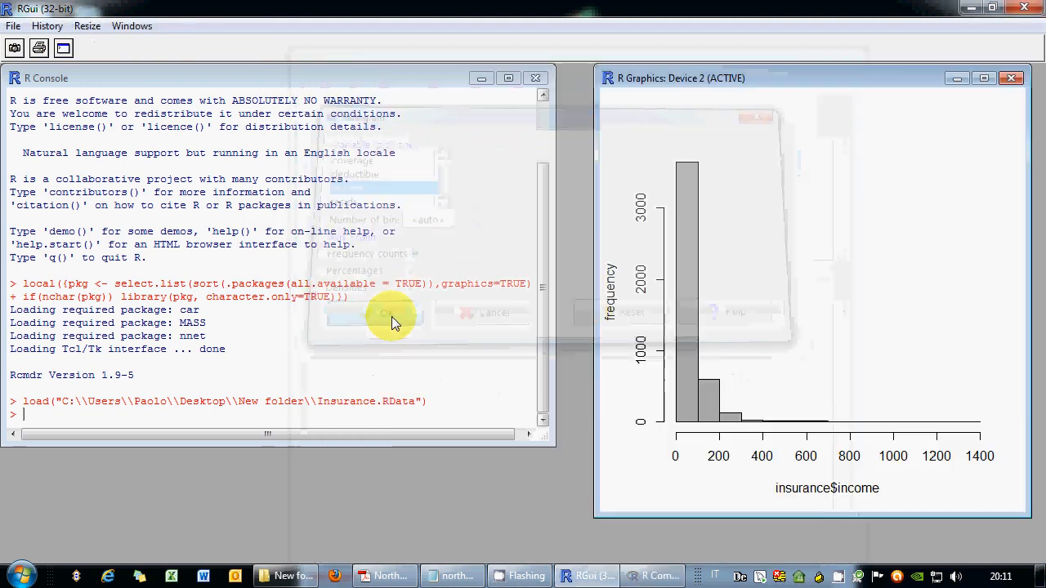
pyautogui.click(1011, 78)
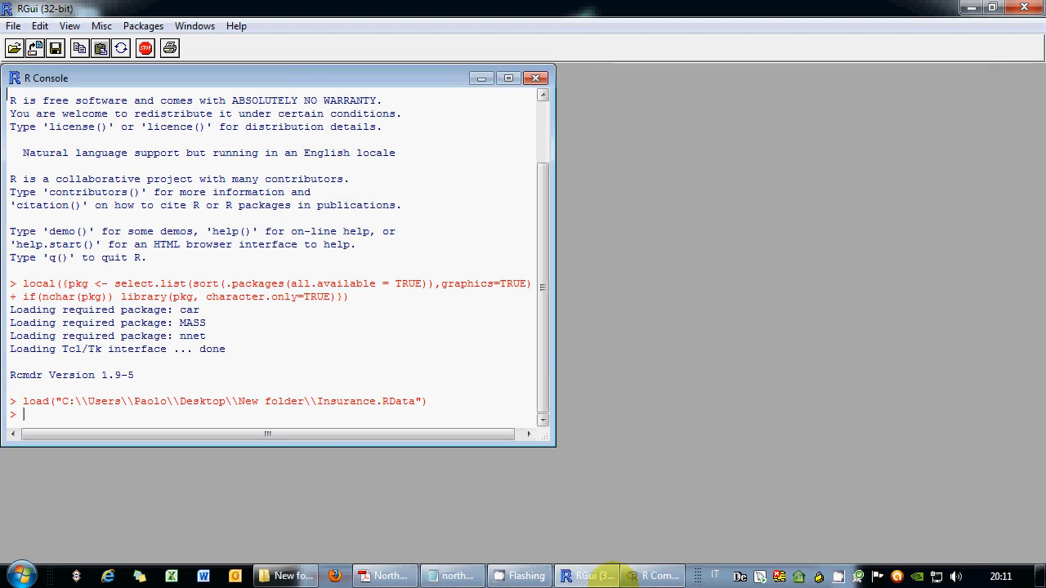
# Return to R Commander and highlight the generated Hist command in the script to review it.
pyautogui.click(654, 577)
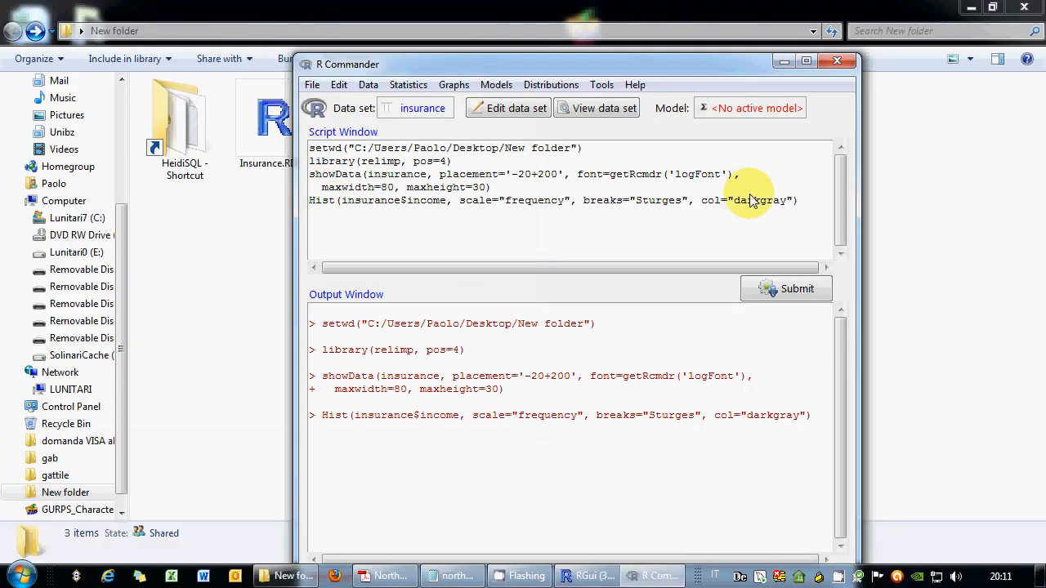
pyautogui.click(793, 206)
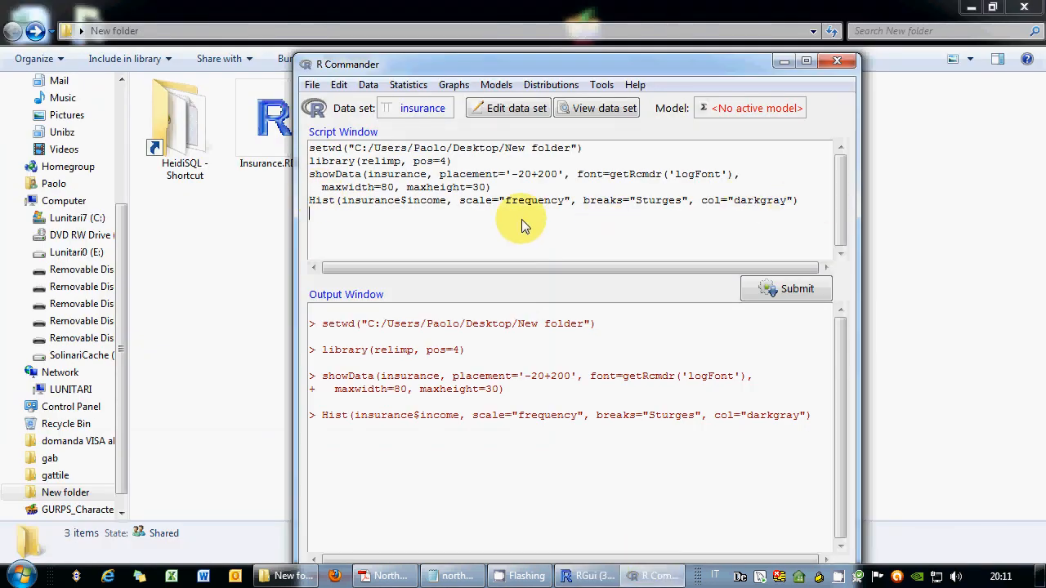
pyautogui.moveTo(799, 201); pyautogui.dragTo(315, 201)
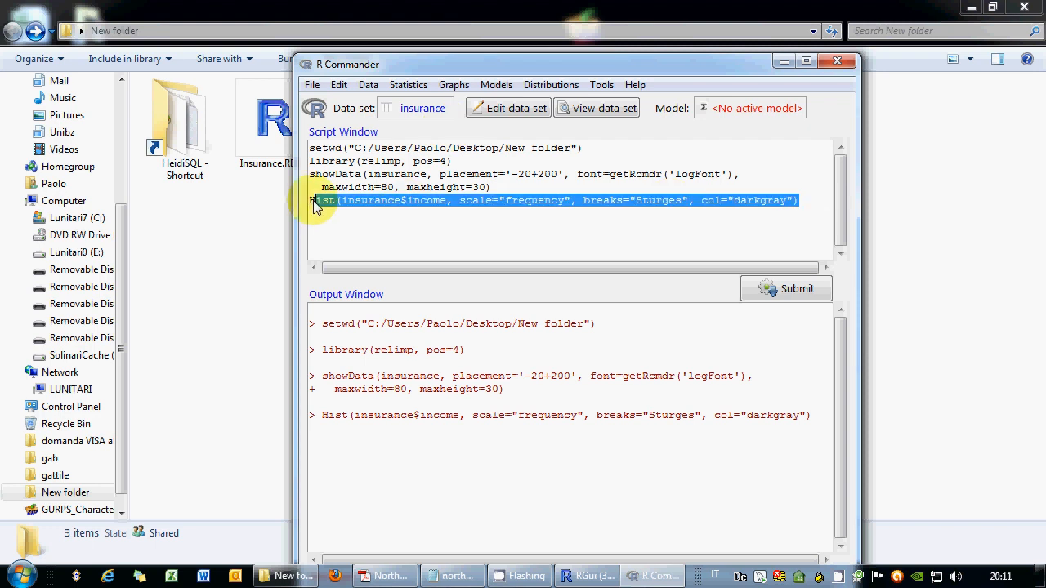
pyautogui.click(407, 203)
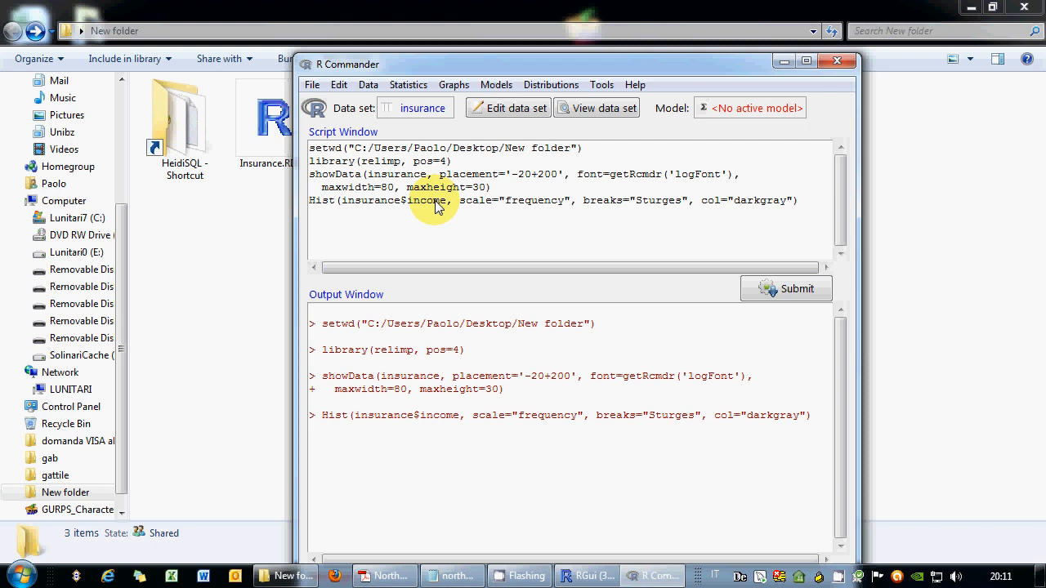
# Create a boxplot of income with outliers identified automatically, view it in RGui, close the graph and return to the R Commander script.
pyautogui.click(454, 85)
pyautogui.click(462, 170)
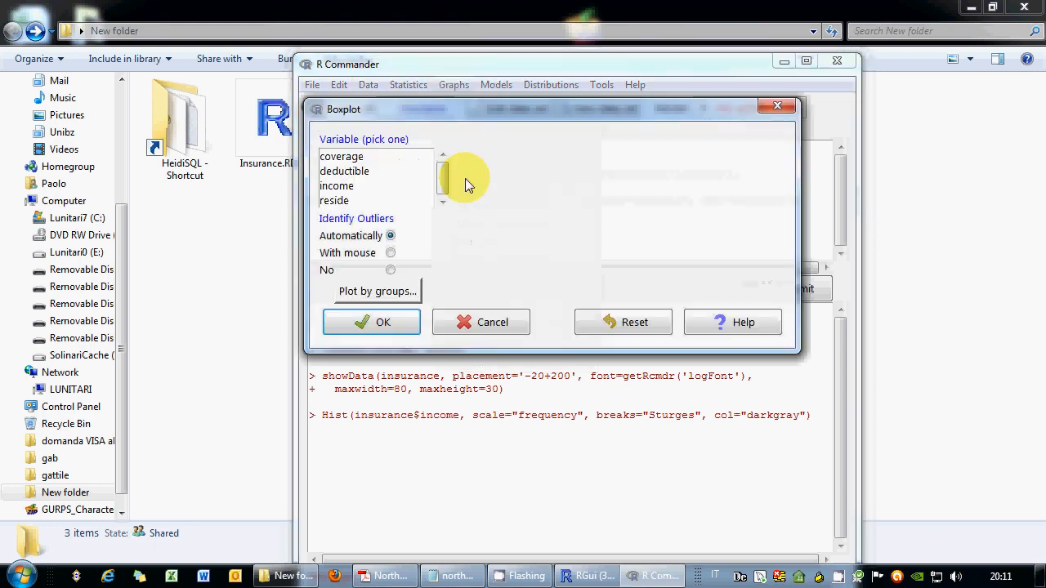
pyautogui.click(372, 186)
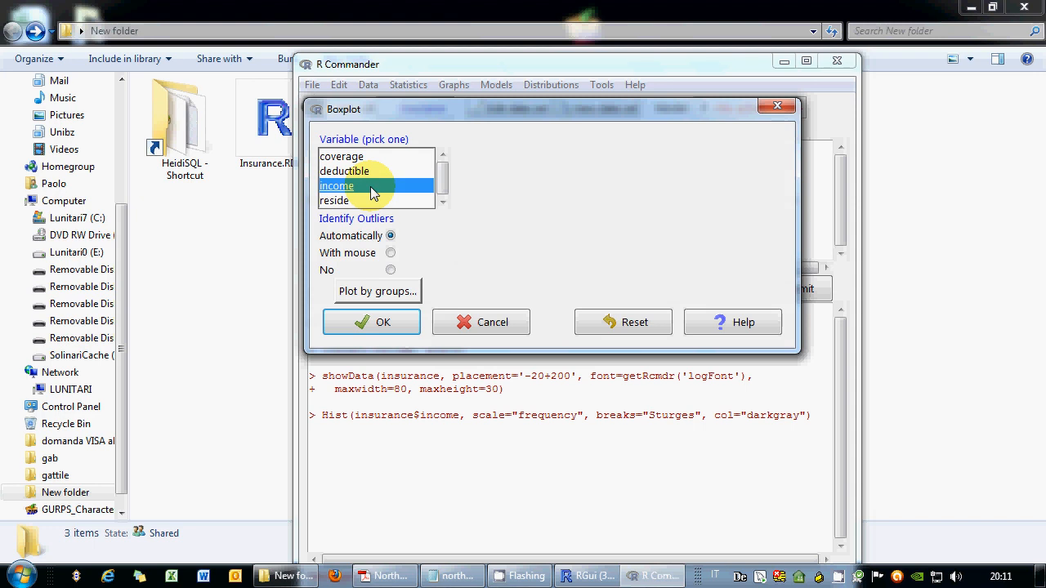
pyautogui.click(386, 324)
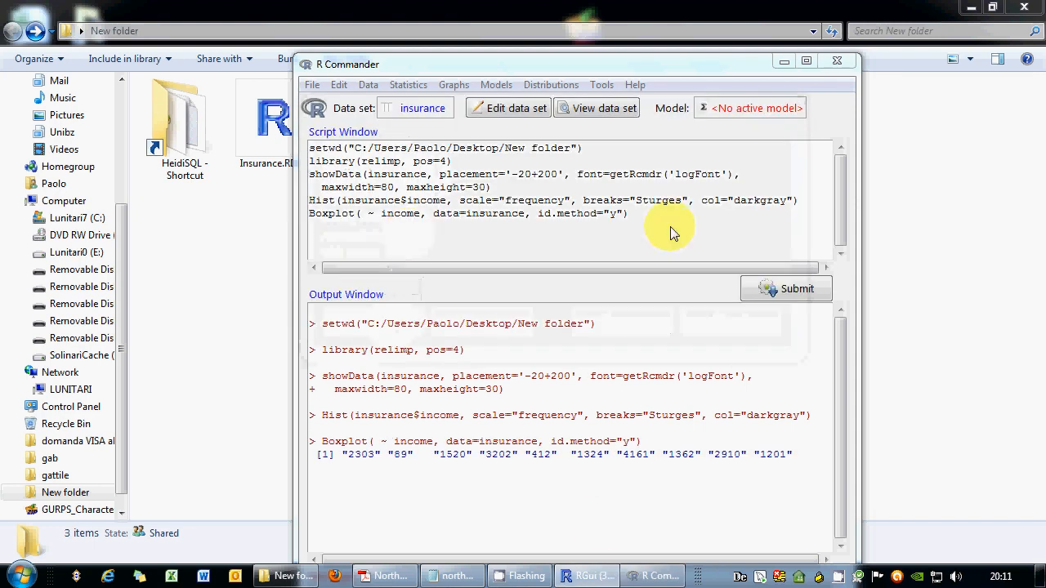
pyautogui.click(587, 576)
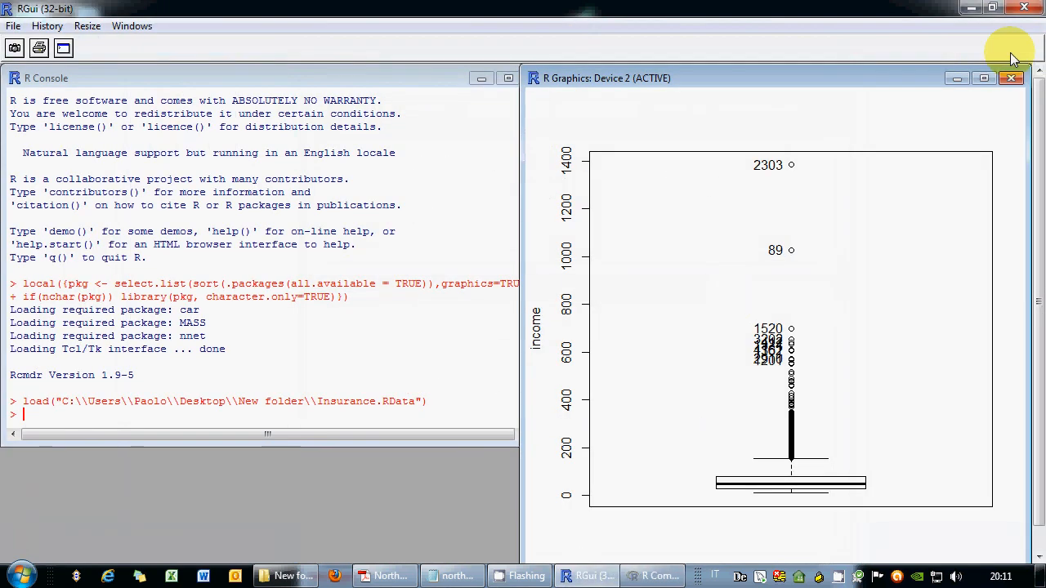
pyautogui.click(1012, 78)
pyautogui.click(654, 575)
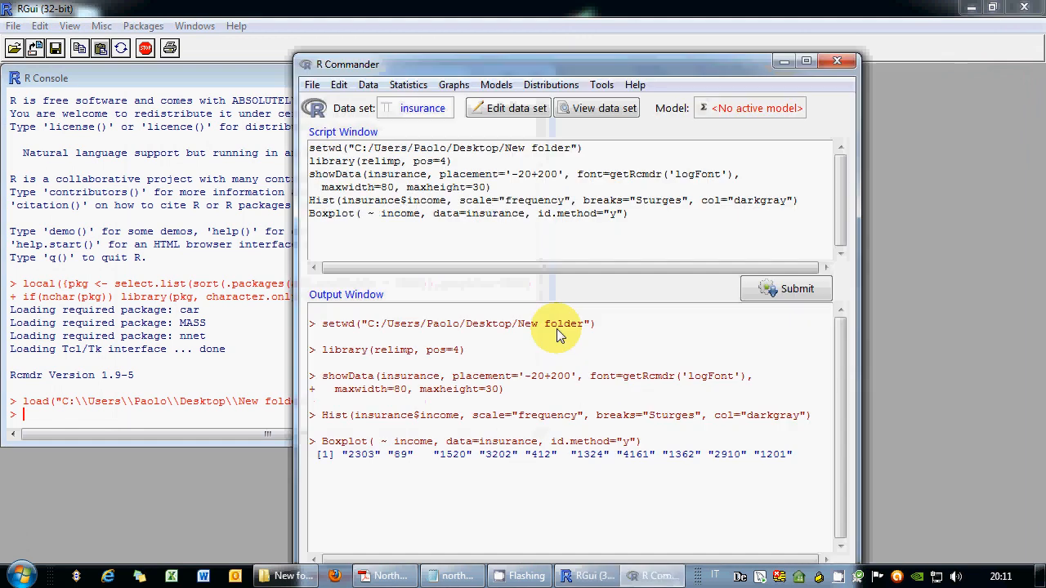
pyautogui.click(451, 234)
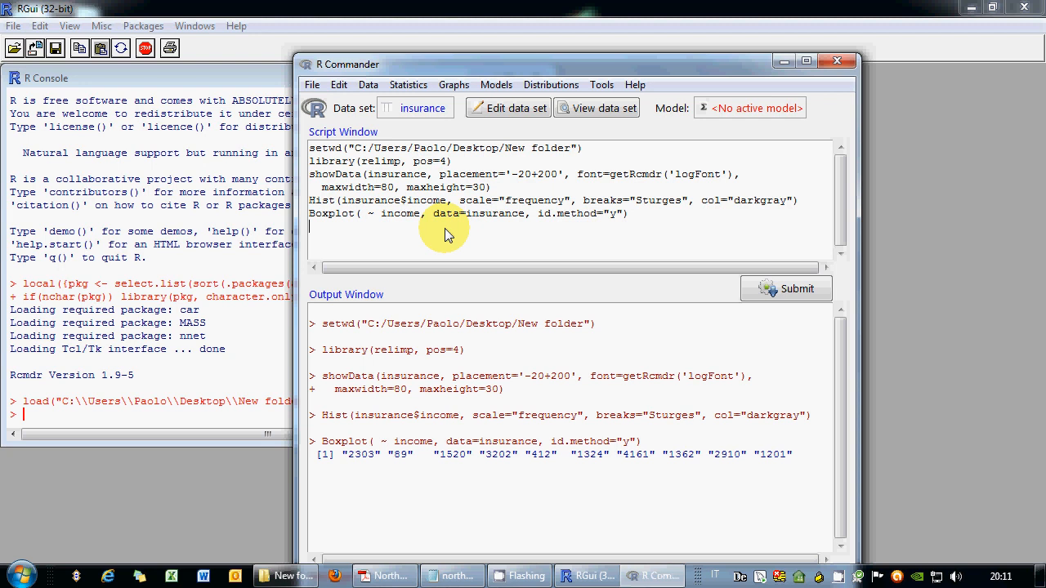
# Start recoding the income variable of the active data set into a new variable named income2.
pyautogui.click(368, 85)
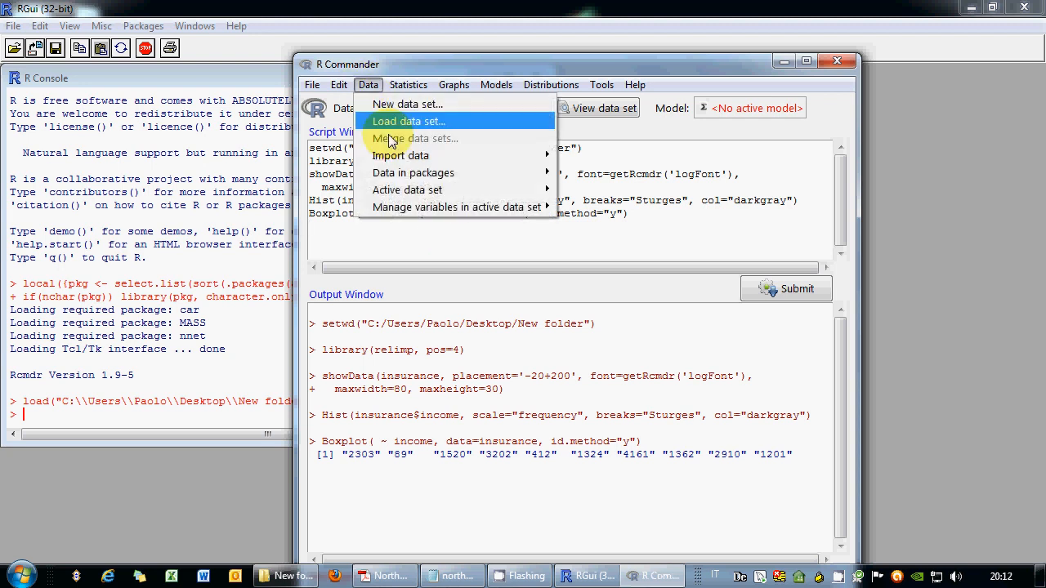
pyautogui.moveTo(406, 191)
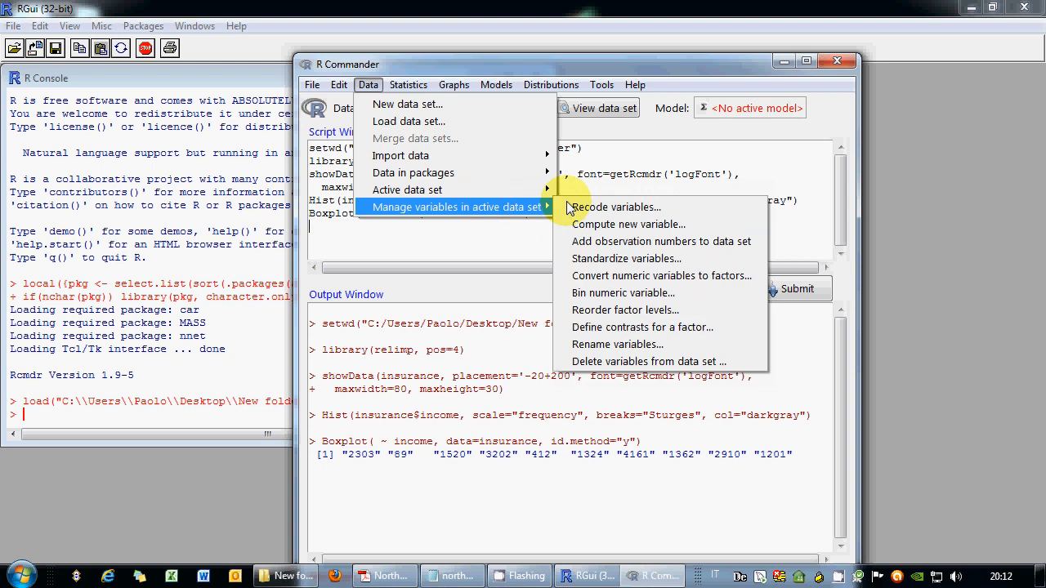
pyautogui.moveTo(497, 211)
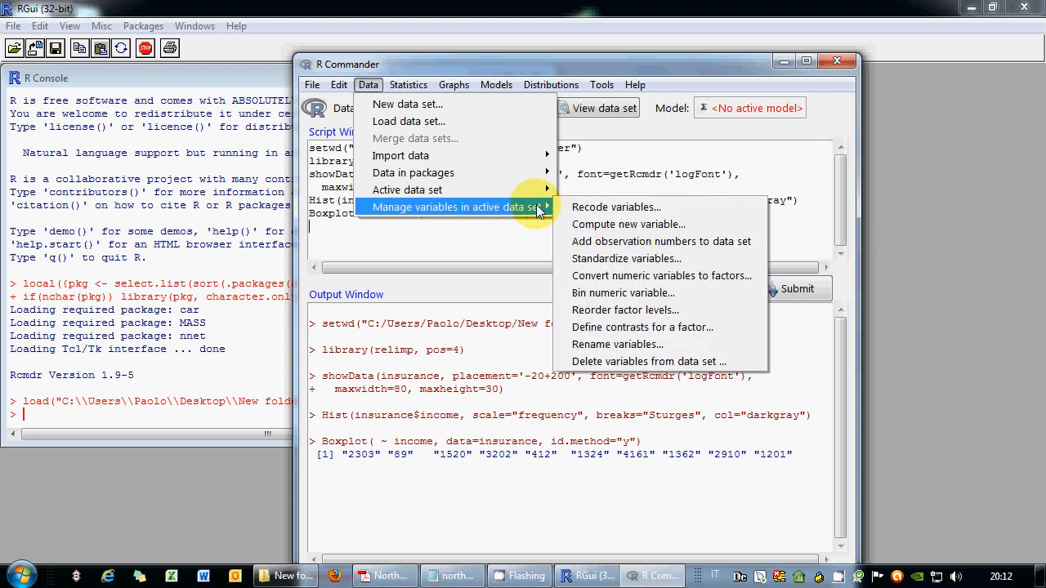
pyautogui.click(605, 210)
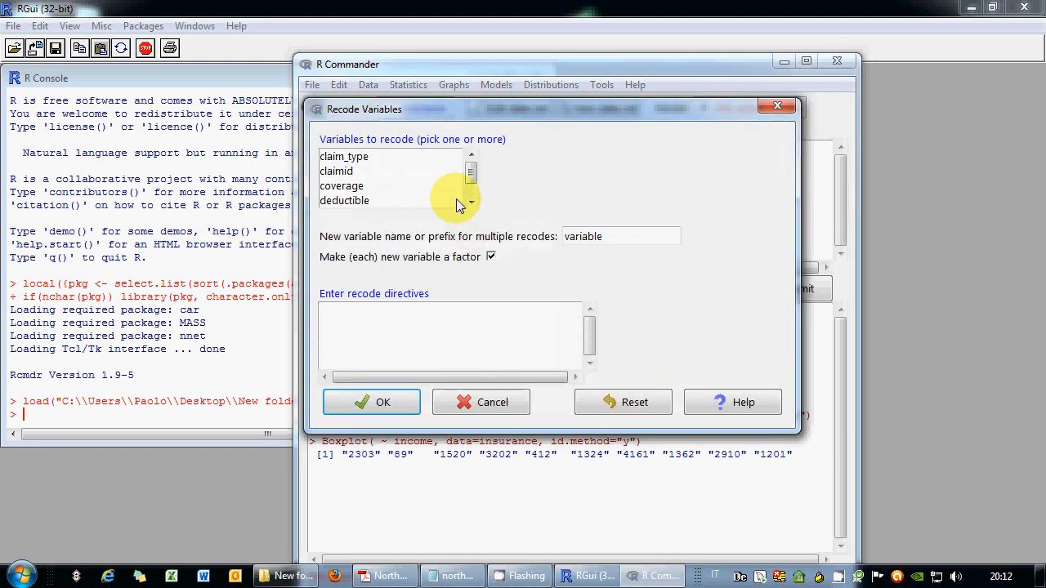
pyautogui.click(471, 202)
pyautogui.click(470, 201)
pyautogui.click(471, 202)
pyautogui.click(471, 202)
pyautogui.click(396, 186)
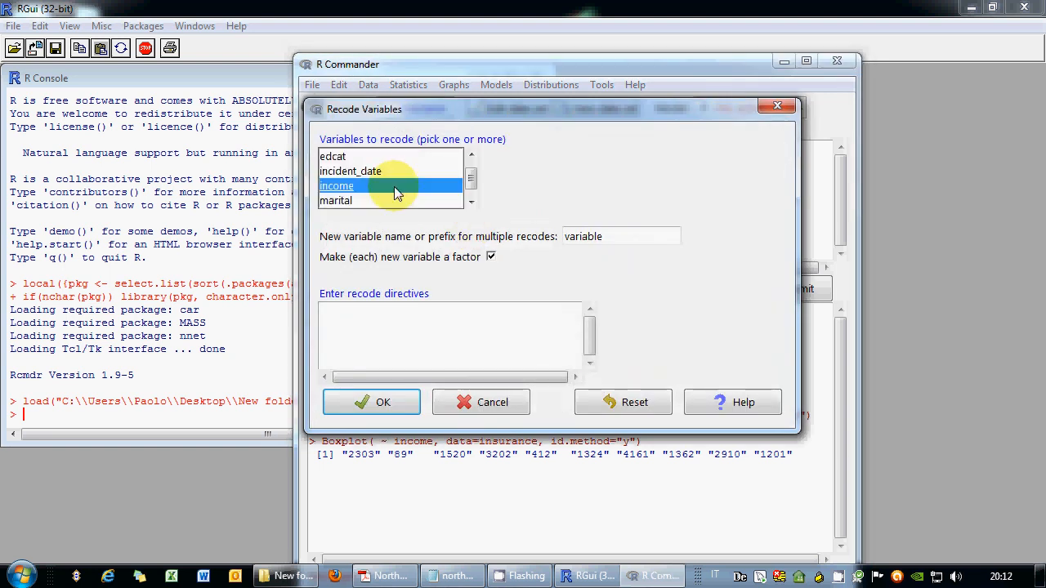
pyautogui.moveTo(625, 236); pyautogui.dragTo(519, 235)
pyautogui.write('incom')
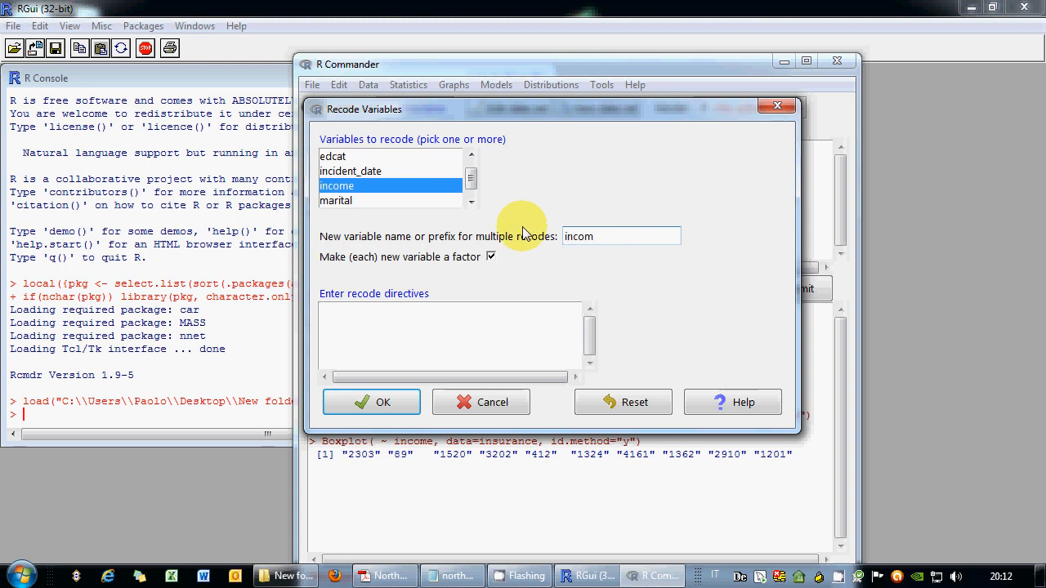
pyautogui.write('e2')
# Enter the recode directives 0:100="1-small", 101:300="2-average" and else="3-large" on separate lines.
pyautogui.click(406, 328)
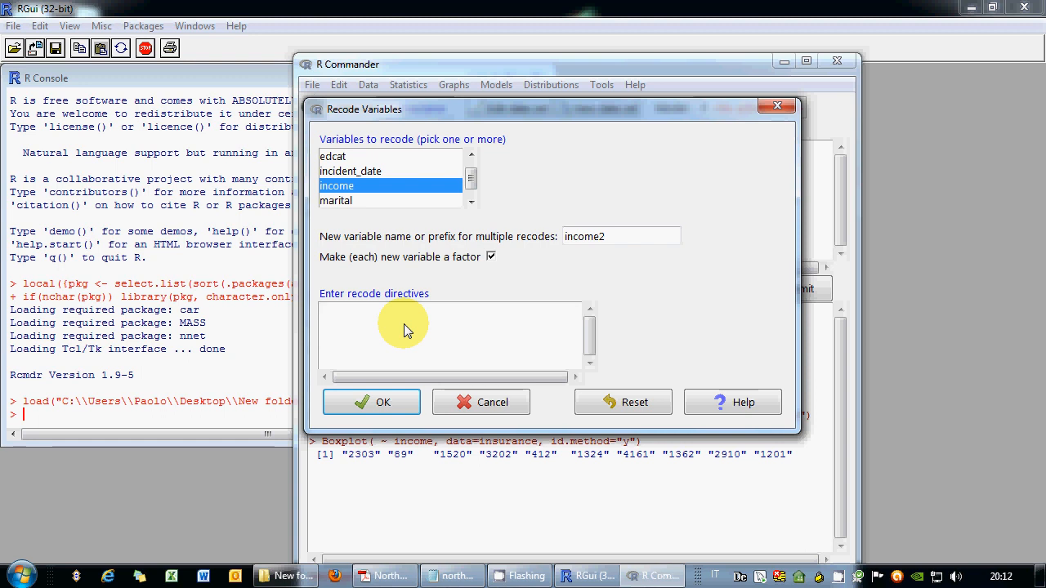
pyautogui.write('01')
pyautogui.write(':100')
pyautogui.write('="')
pyautogui.write('1-small" ')
pyautogui.write('101')
pyautogui.write(':')
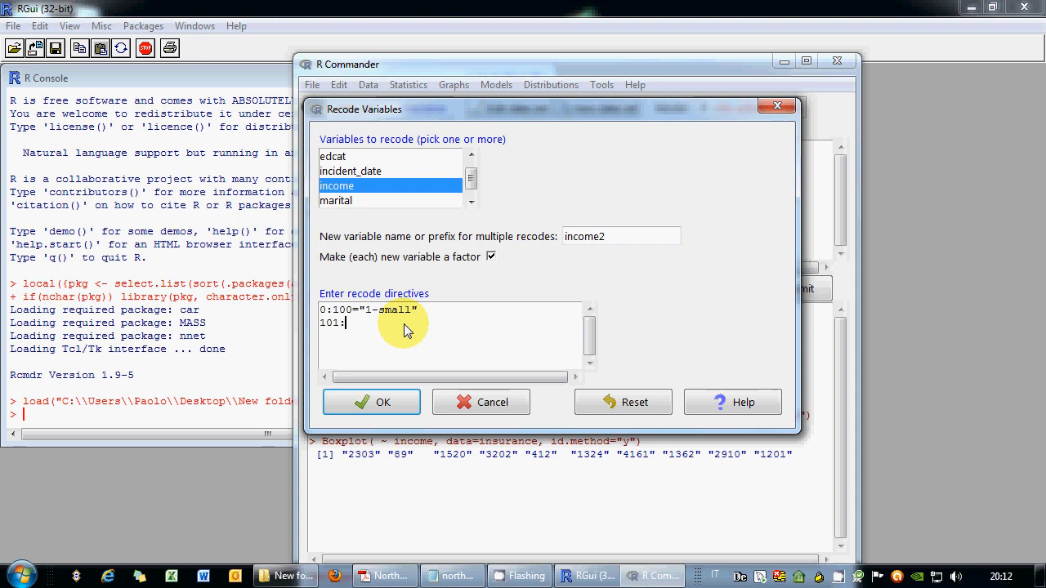
pyautogui.write('300="2-average"')
pyautogui.press('Return')
pyautogui.write('else="3-large')
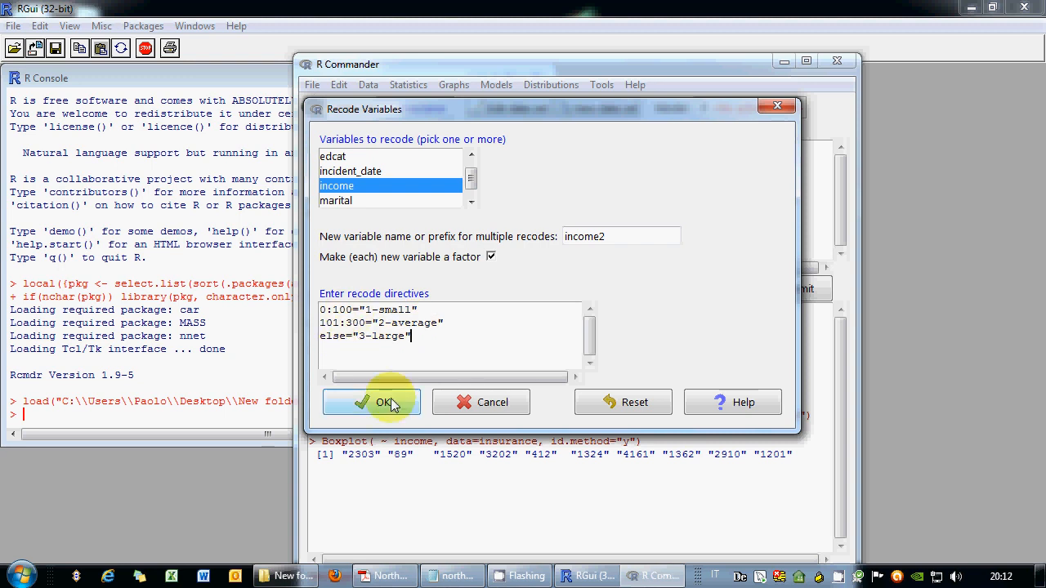
# Change the start of the "2-average" range to 100 in the recode directives.
pyautogui.click(341, 323)
pyautogui.press('BackSpace')
pyautogui.write('0')
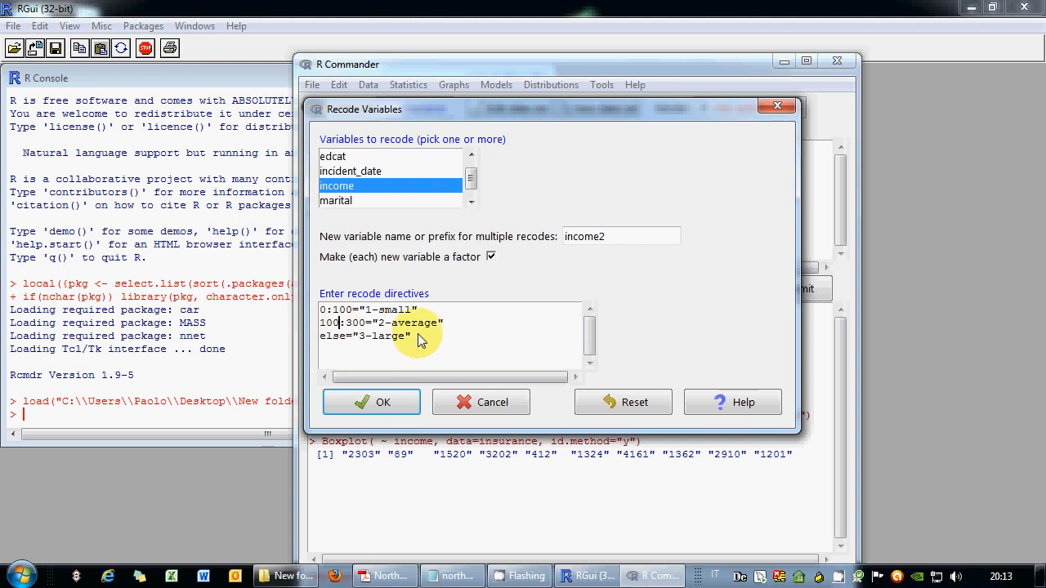
# Apply the recode of income into the factor income2 and print the values of insurance$income2.
pyautogui.moveTo(415, 339); pyautogui.dragTo(324, 306)
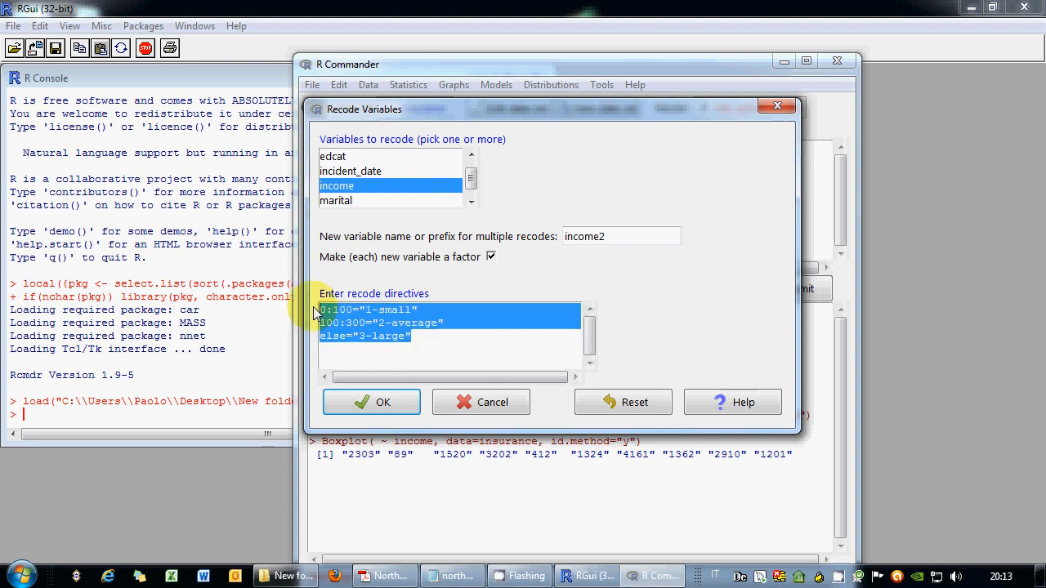
pyautogui.click(402, 405)
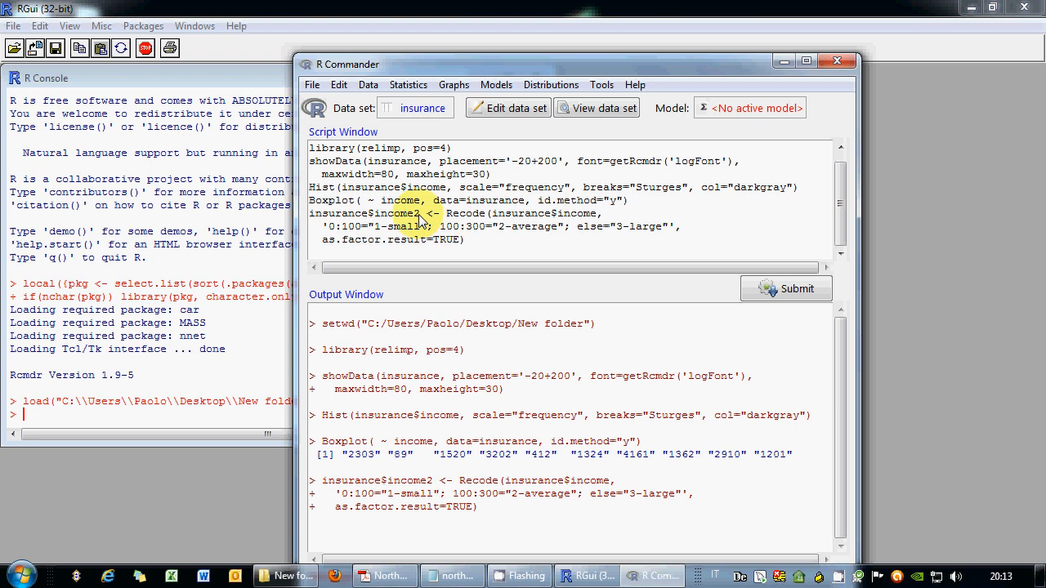
pyautogui.moveTo(420, 214); pyautogui.dragTo(288, 219)
pyautogui.click(770, 292)
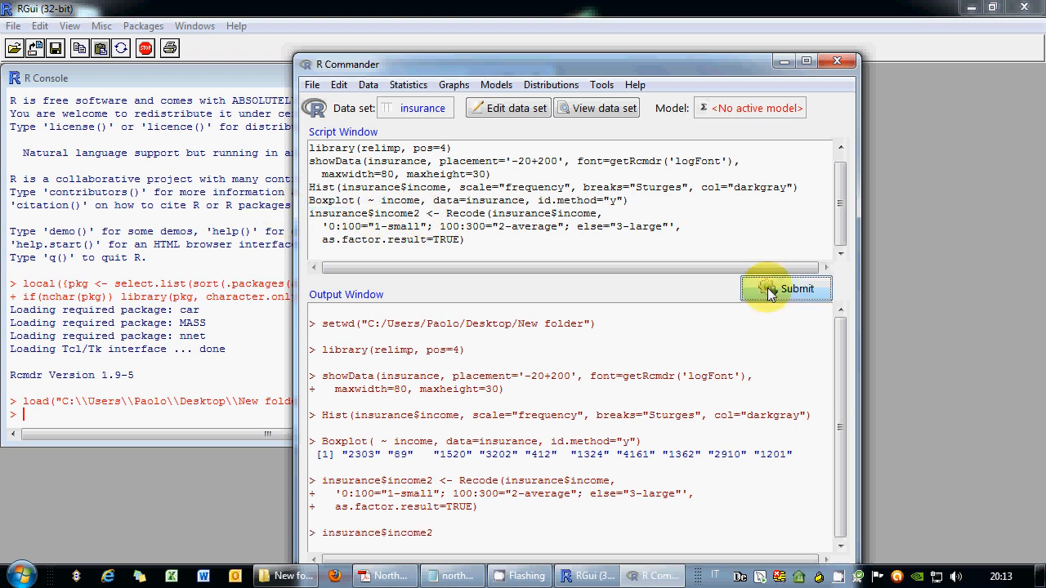
pyautogui.moveTo(841, 528); pyautogui.dragTo(842, 314)
# Add the command levels(insurance$income2) below the recode in the script and run it.
pyautogui.click(460, 241)
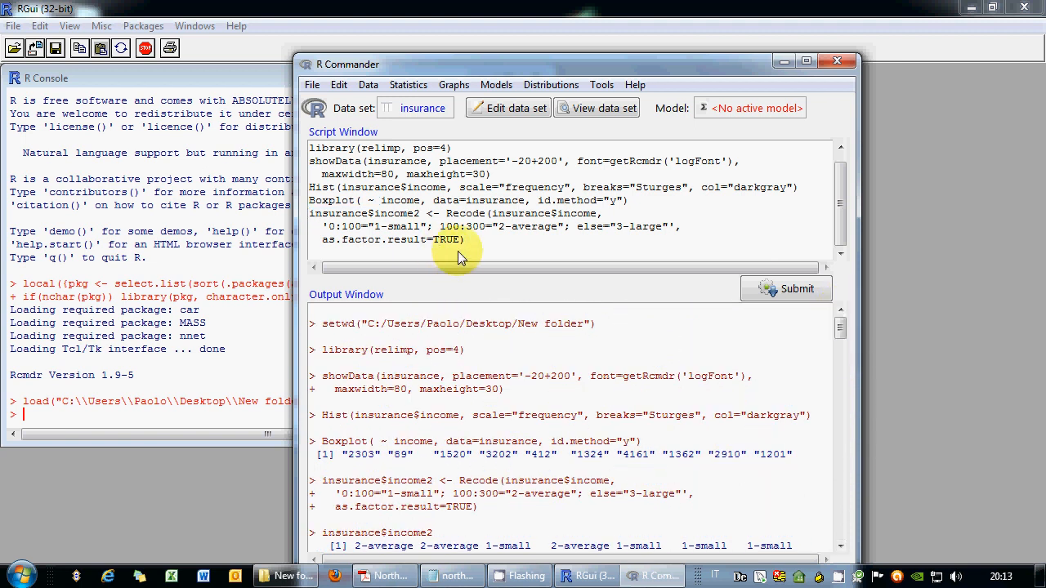
pyautogui.write('levels(')
pyautogui.moveTo(420, 216); pyautogui.dragTo(271, 212)
pyautogui.hotkey('ctrl', 'c')
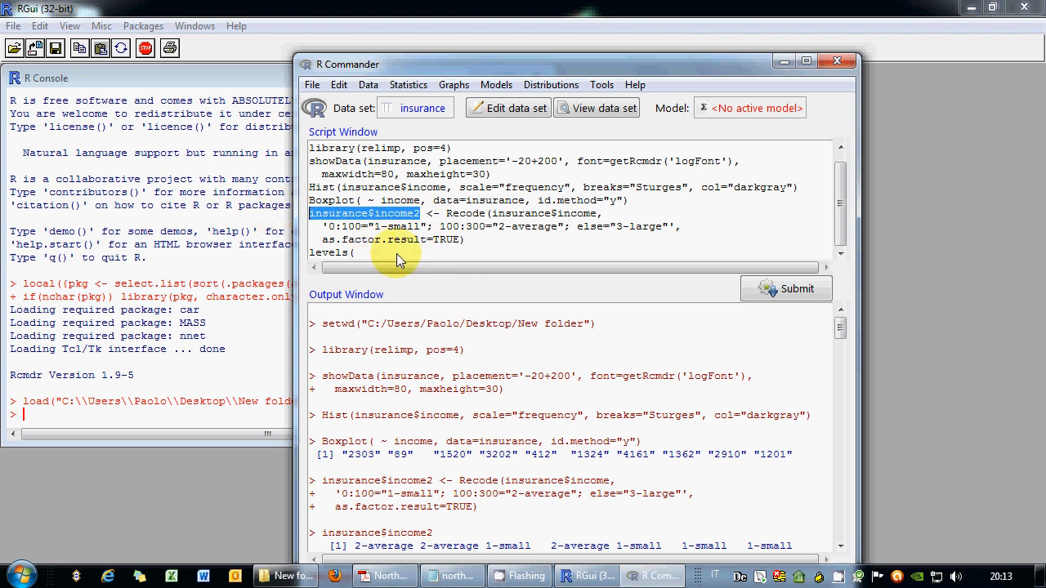
pyautogui.click(398, 253)
pyautogui.hotkey('ctrl', 'v')
pyautogui.write(')')
pyautogui.hotkey('shift', 'Home')
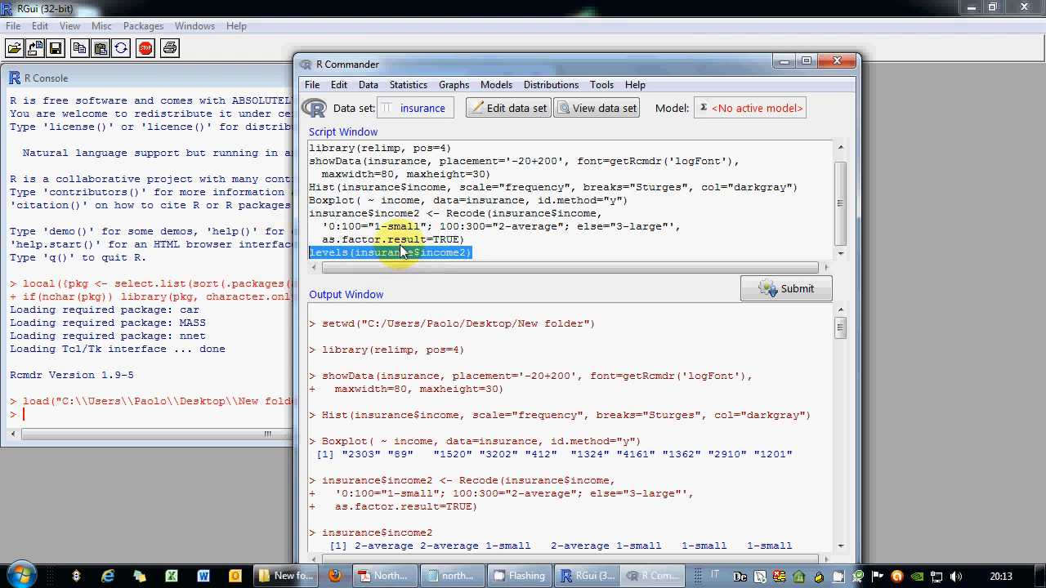
pyautogui.click(787, 290)
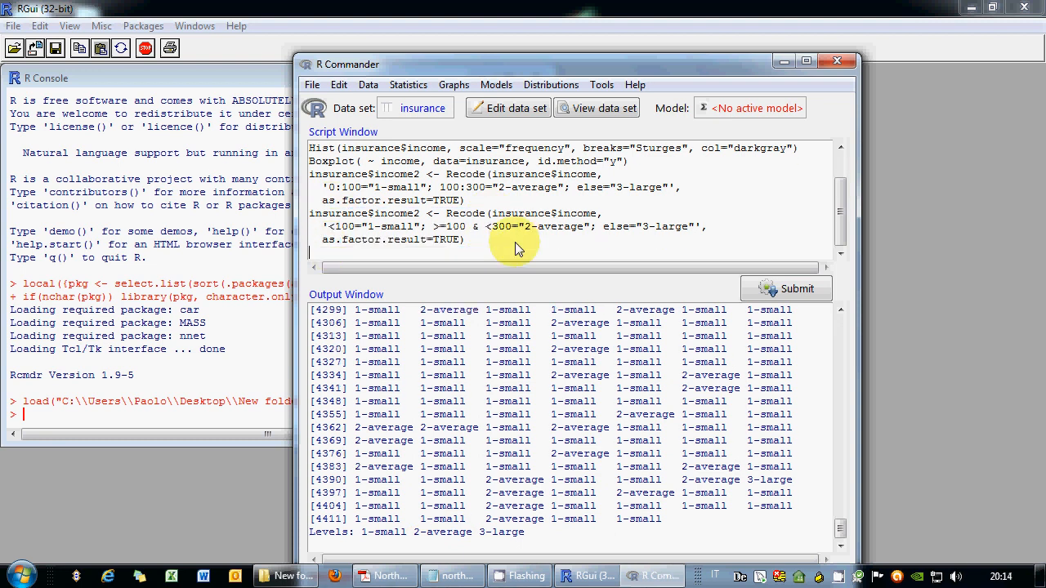
pyautogui.moveTo(420, 215); pyautogui.dragTo(302, 217)
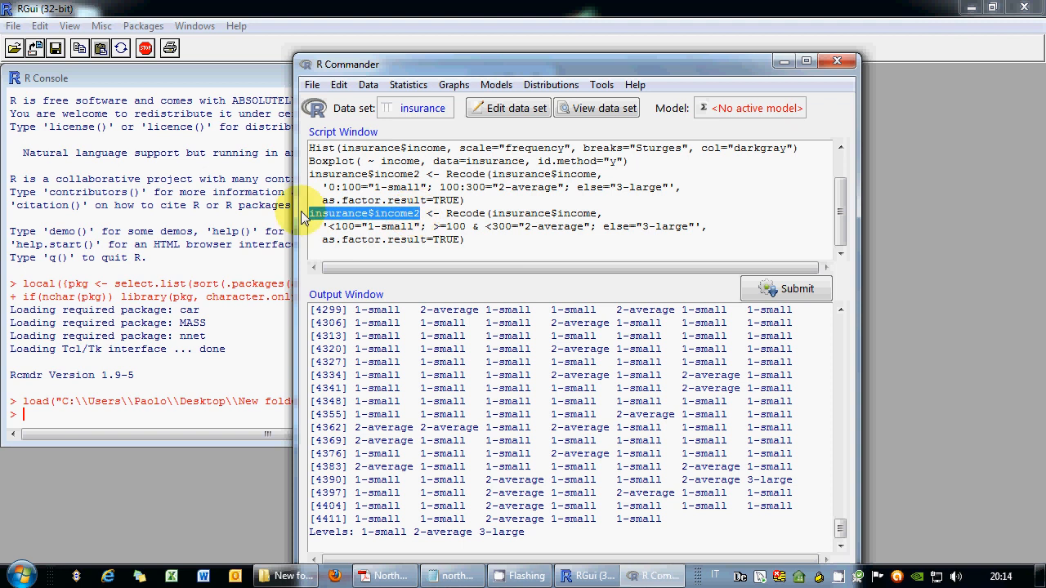
pyautogui.moveTo(374, 214); pyautogui.dragTo(465, 240)
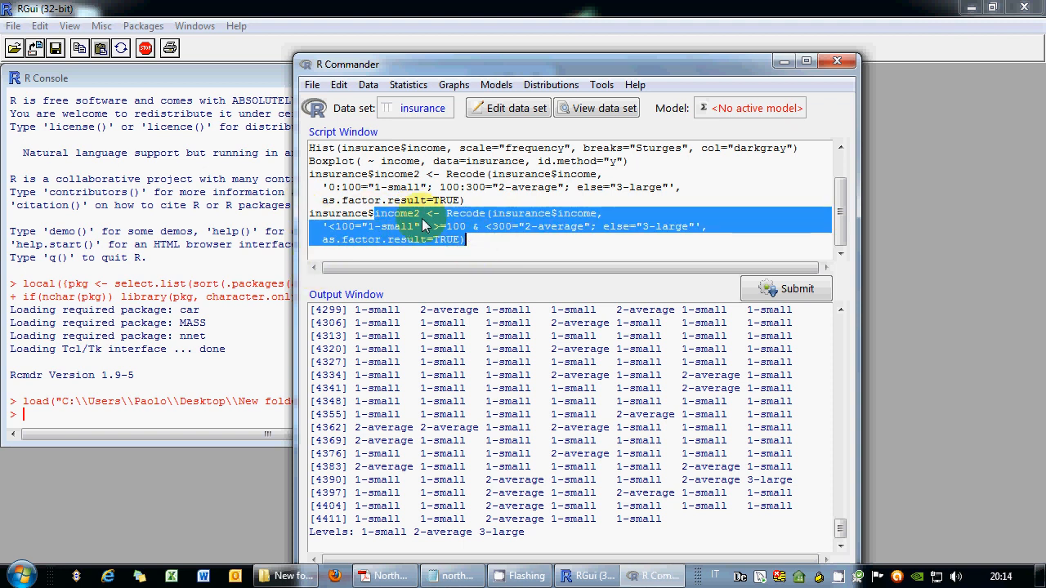
pyautogui.moveTo(311, 215); pyautogui.dragTo(482, 248)
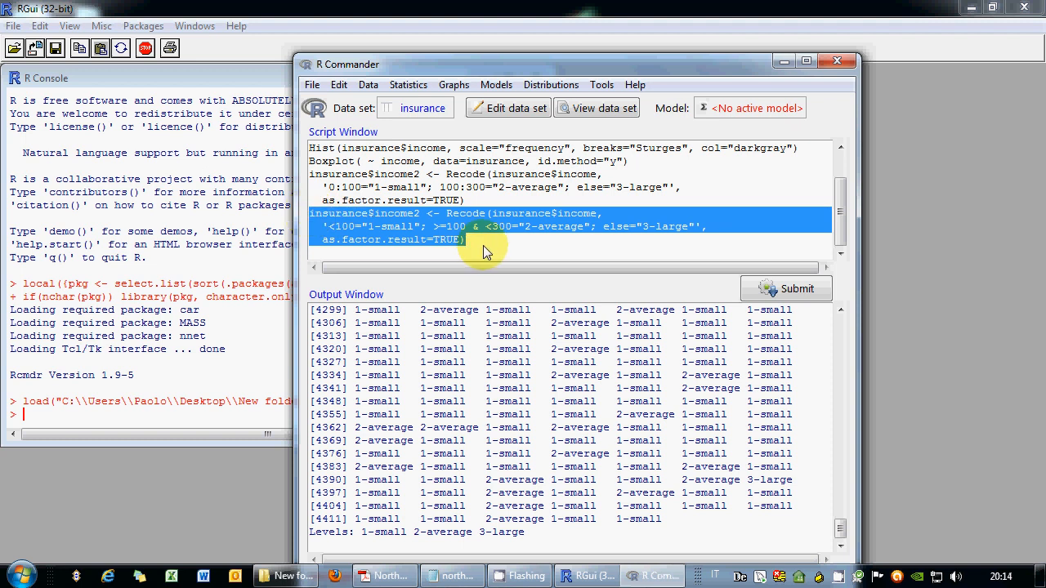
# Add ls.str(insurance) at the end of the script, run it and examine the income2 entry in the output.
pyautogui.click(481, 250)
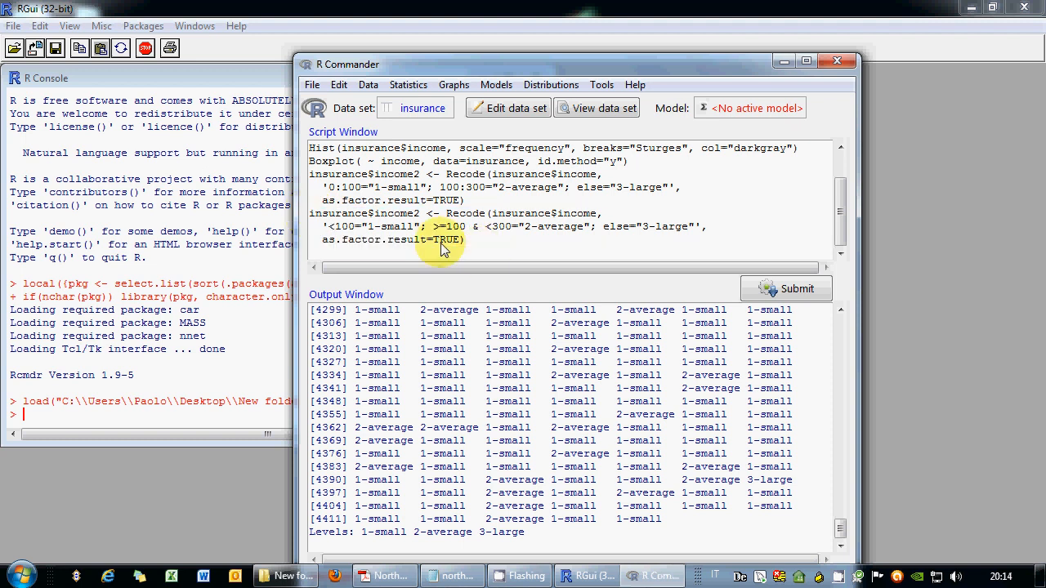
pyautogui.write('l')
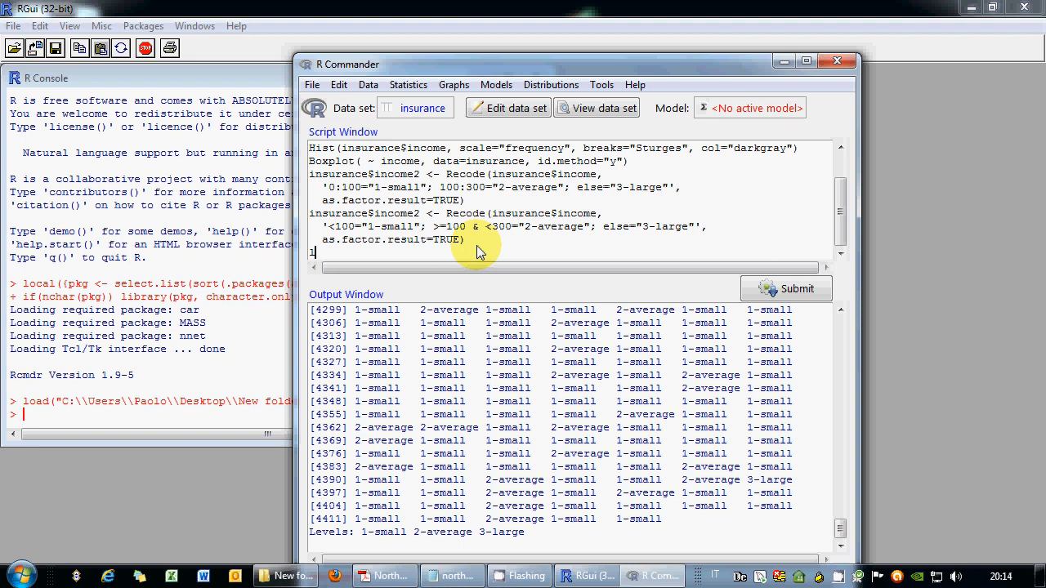
pyautogui.write('s.str(insurance)')
pyautogui.hotkey('shift', 'Home')
pyautogui.click(788, 290)
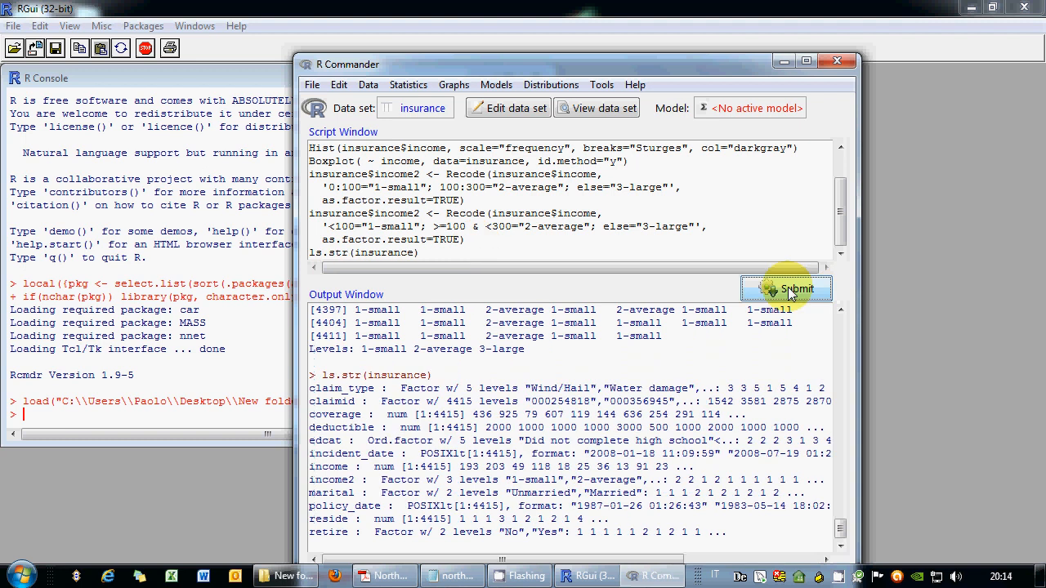
pyautogui.moveTo(310, 482); pyautogui.dragTo(721, 480)
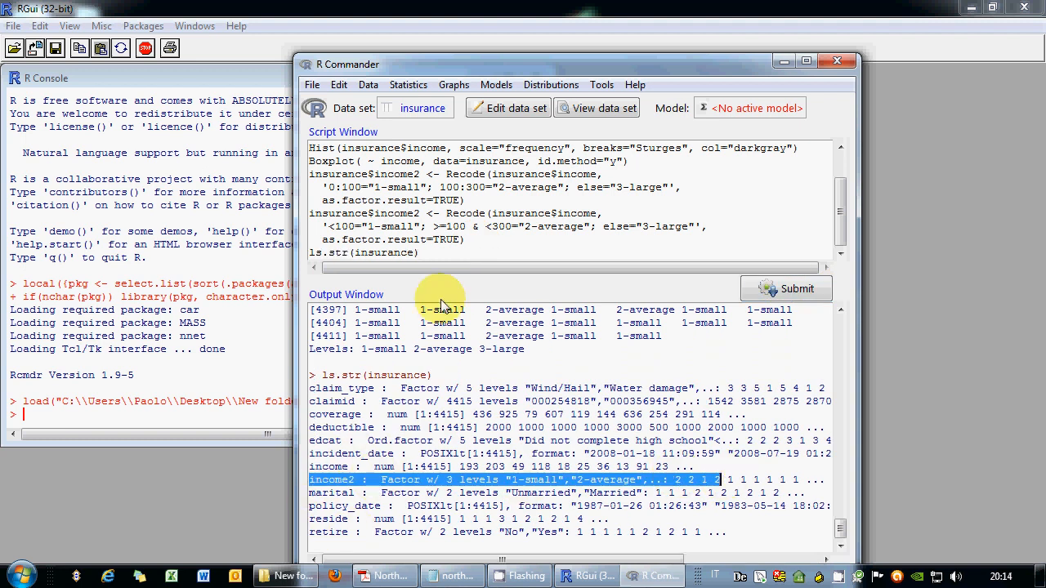
# Convert income2 to an ordered factor by adding and running insurance$income2 <- ordered(insurance$income2) at the end of the script.
pyautogui.click(447, 255)
pyautogui.press('Return')
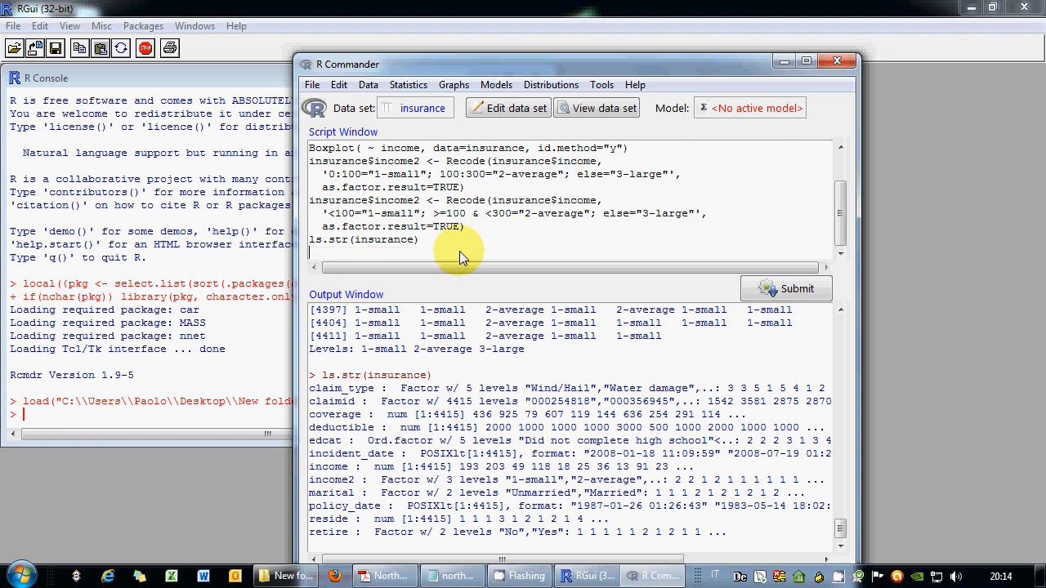
pyautogui.moveTo(434, 206); pyautogui.dragTo(309, 204)
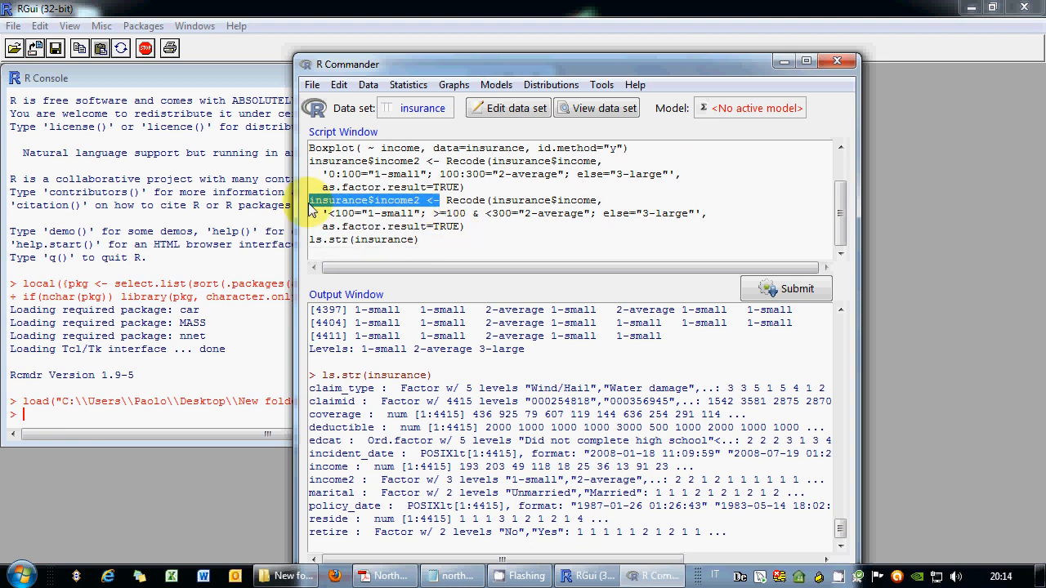
pyautogui.hotkey('ctrl', 'c')
pyautogui.click(366, 252)
pyautogui.hotkey('ctrl', 'v')
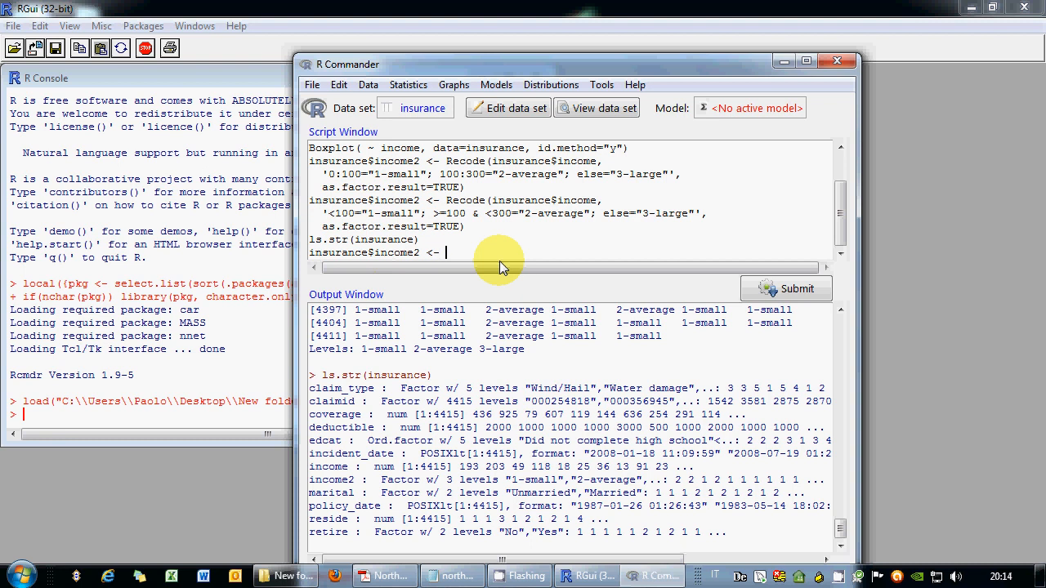
pyautogui.write('ordered(insurance$income2')
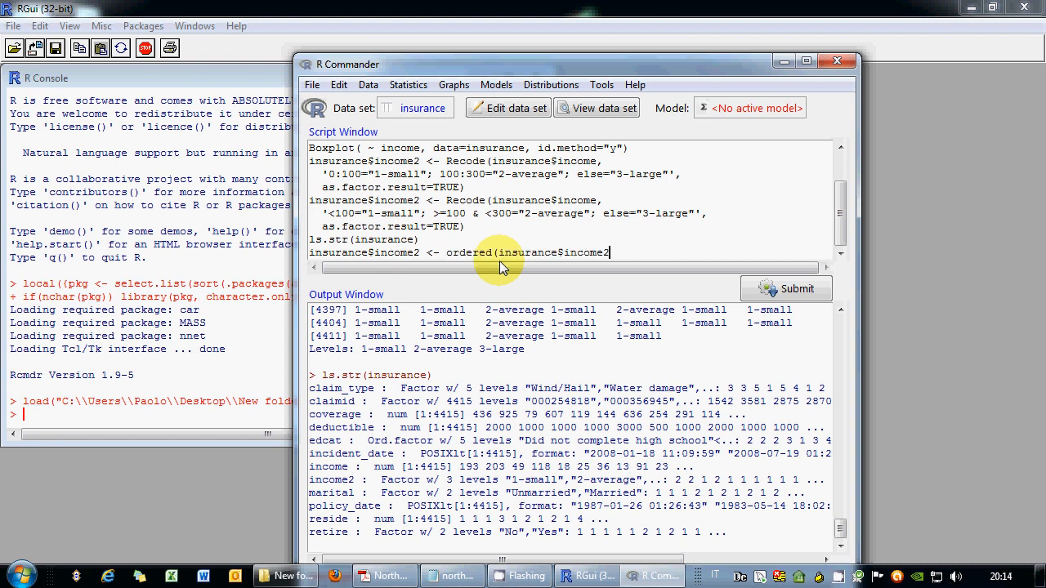
pyautogui.write(')')
pyautogui.hotkey('shift', 'Home')
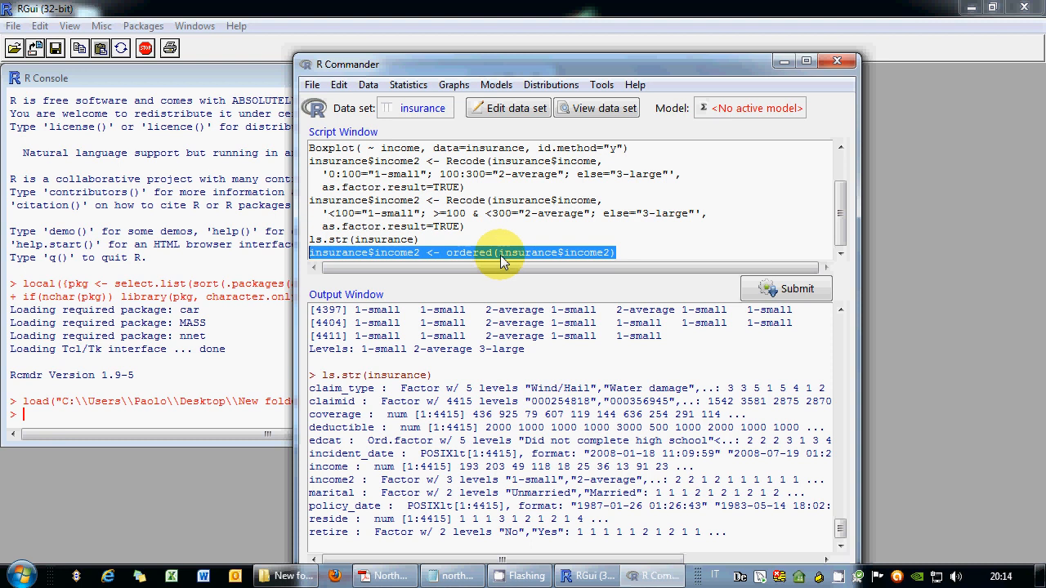
pyautogui.click(762, 288)
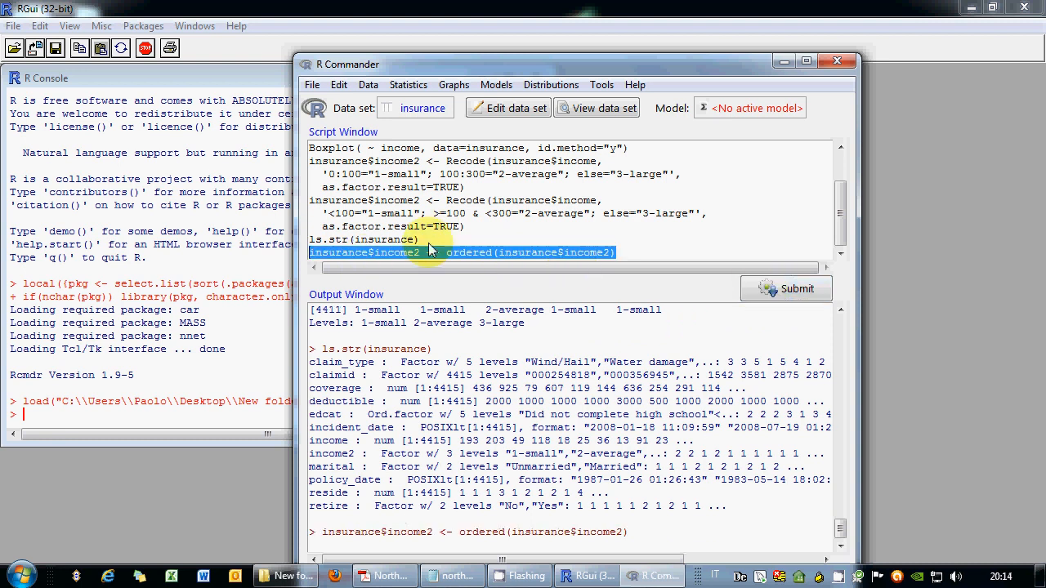
# Run the ls.str(insurance) line again, check the type of income2 and add an empty line at the script's end.
pyautogui.moveTo(420, 239); pyautogui.dragTo(303, 239)
pyautogui.click(784, 291)
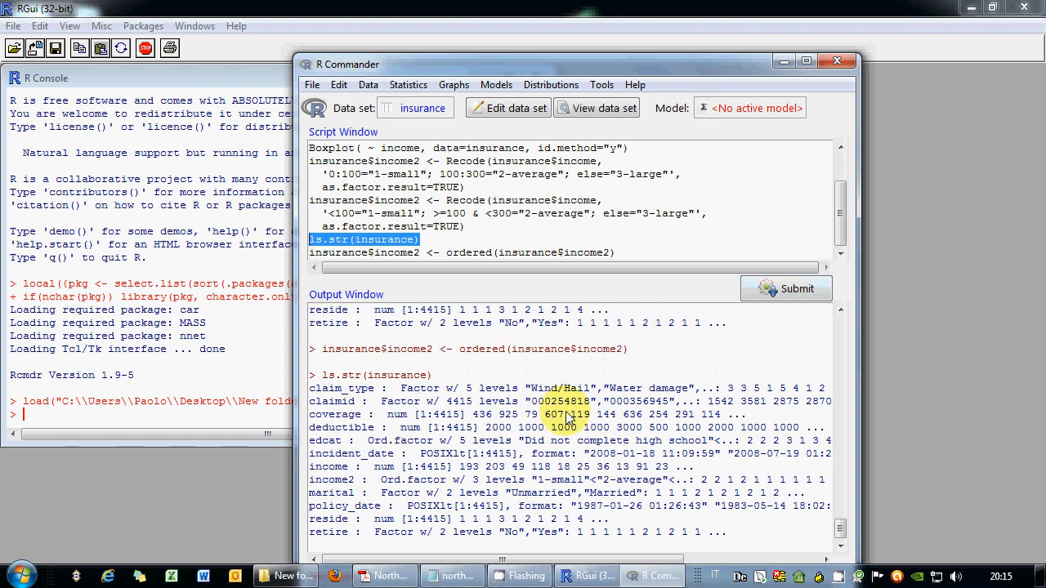
pyautogui.tripleClick(312, 482)
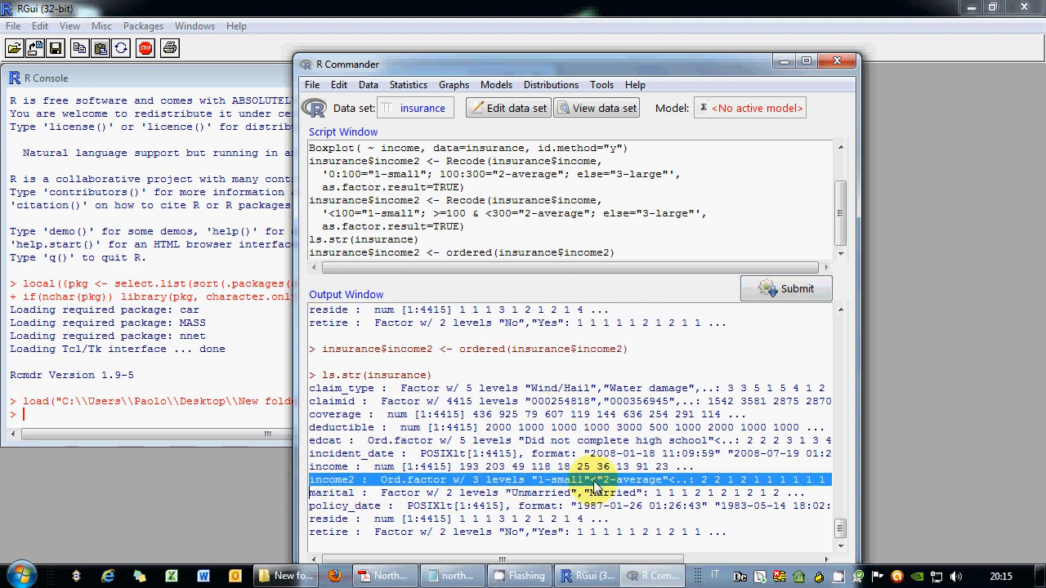
pyautogui.click(634, 255)
pyautogui.press('Return')
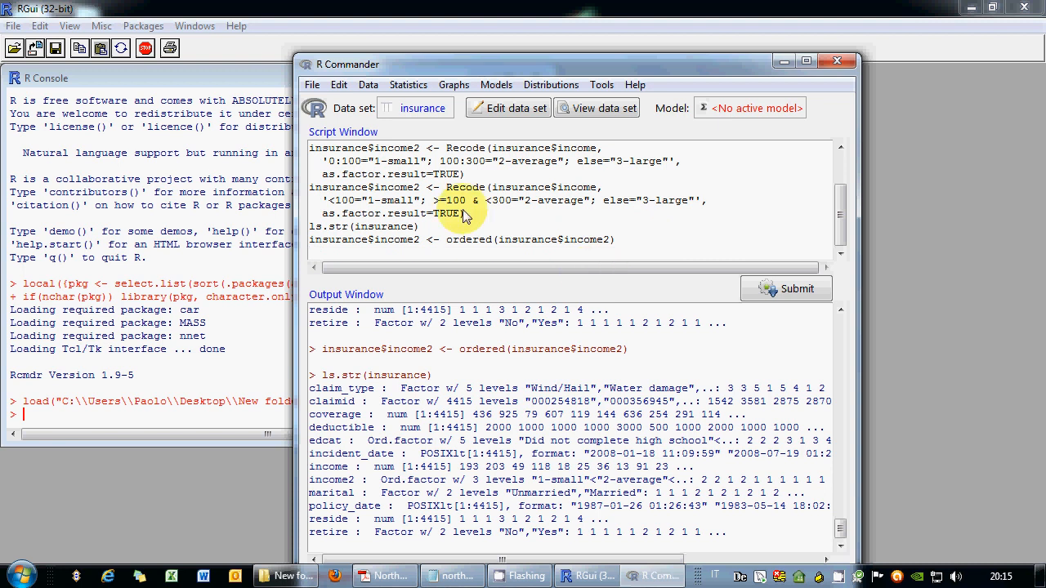
# Save the R workspace as Insurance.RData in New folder, replacing the existing file.
pyautogui.click(312, 84)
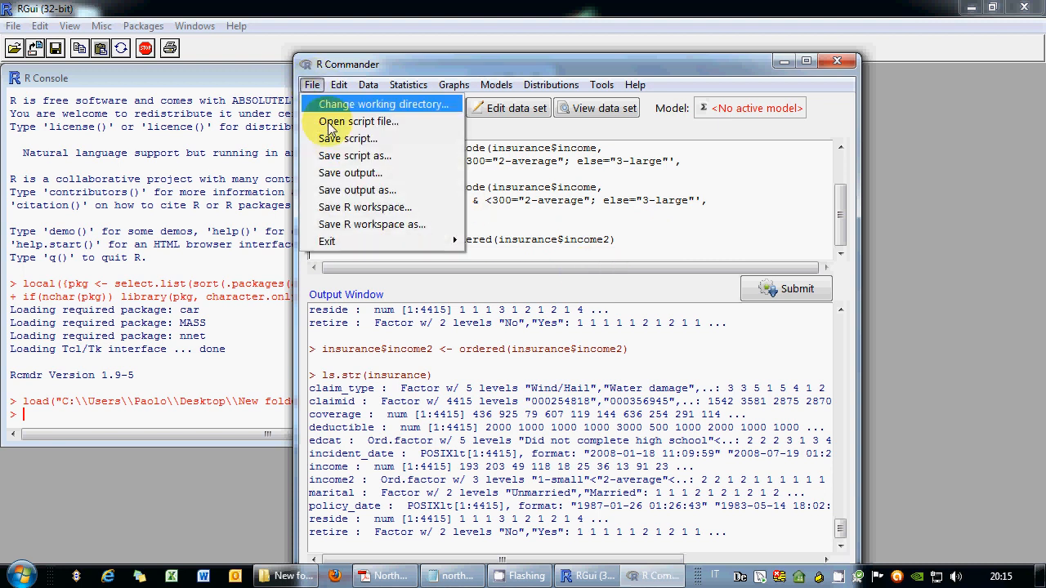
pyautogui.click(397, 225)
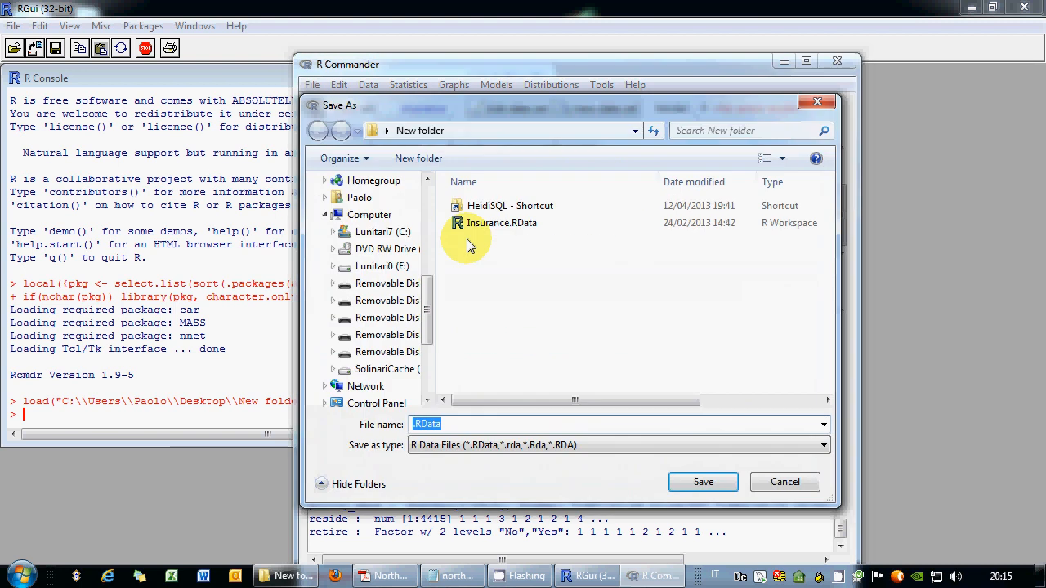
pyautogui.click(499, 223)
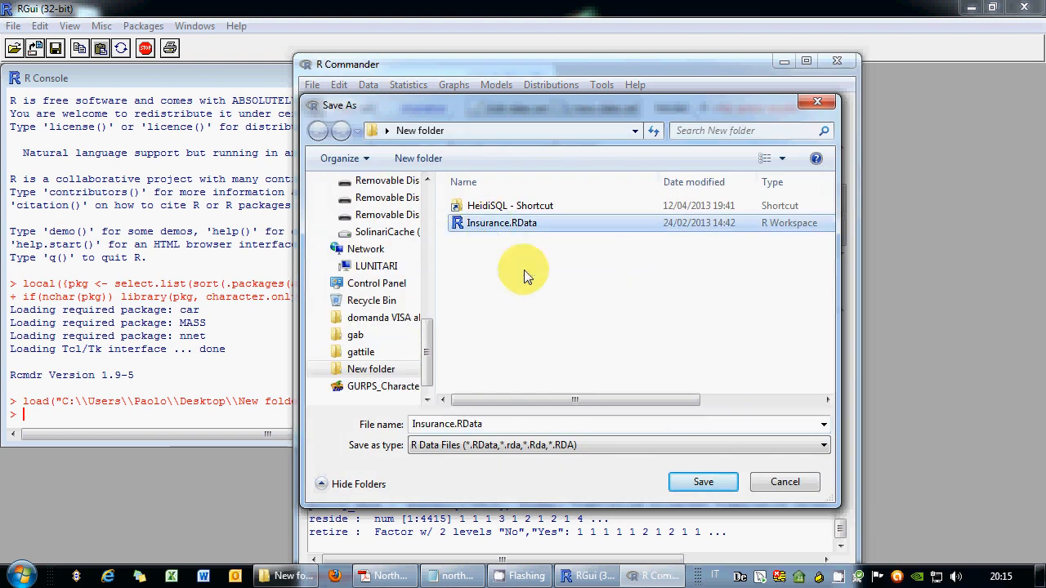
pyautogui.click(705, 482)
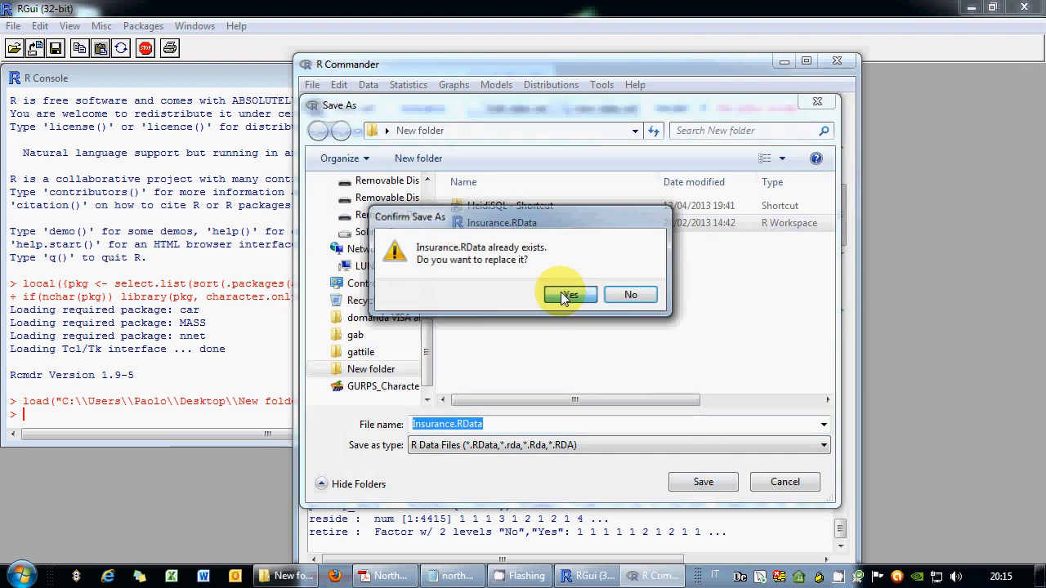
pyautogui.click(565, 295)
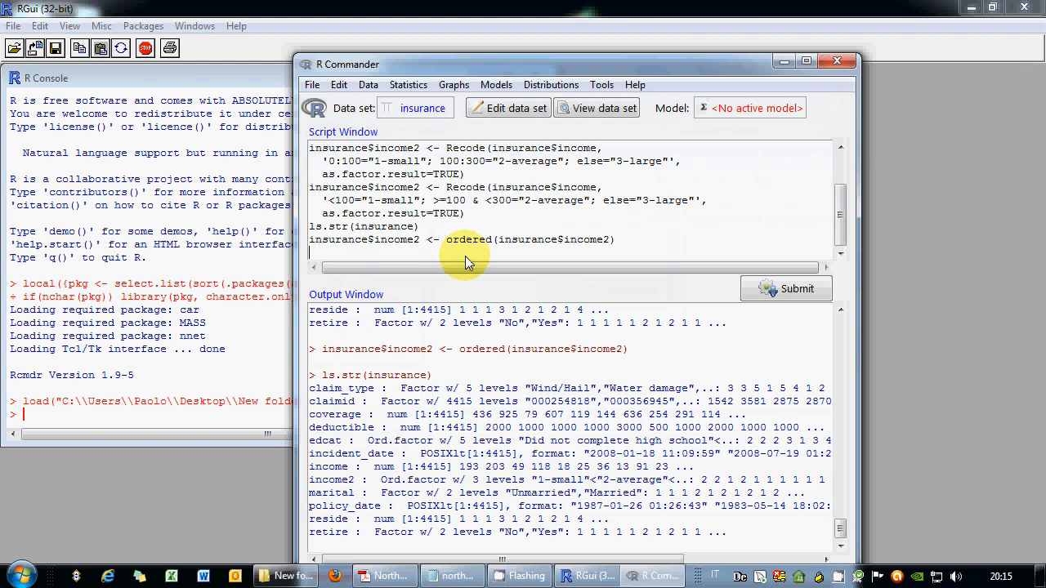
pyautogui.rightClick(380, 194)
pyautogui.click(361, 174)
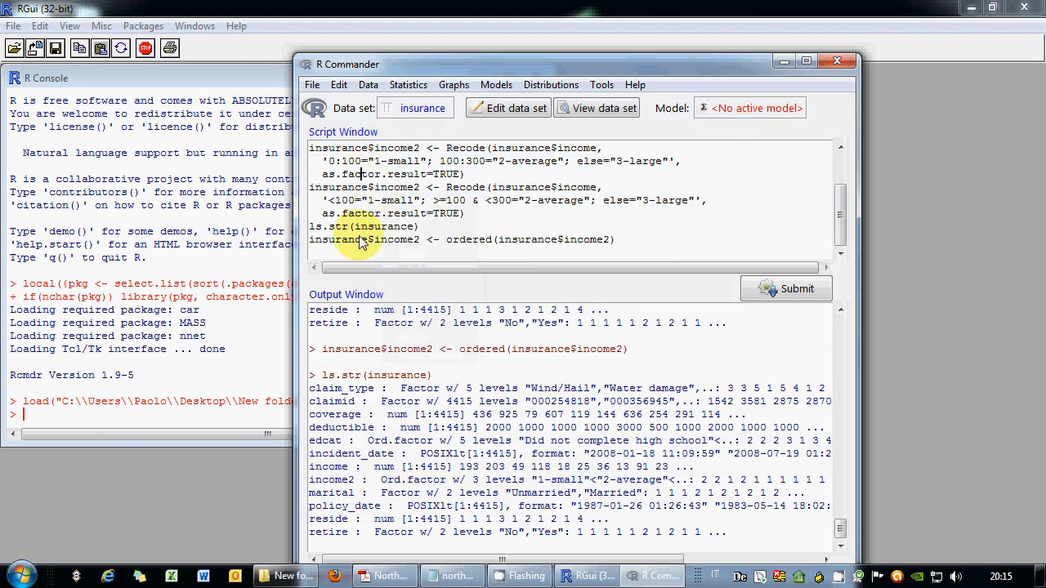
# Save the script as insurance.R in New folder.
pyautogui.click(312, 86)
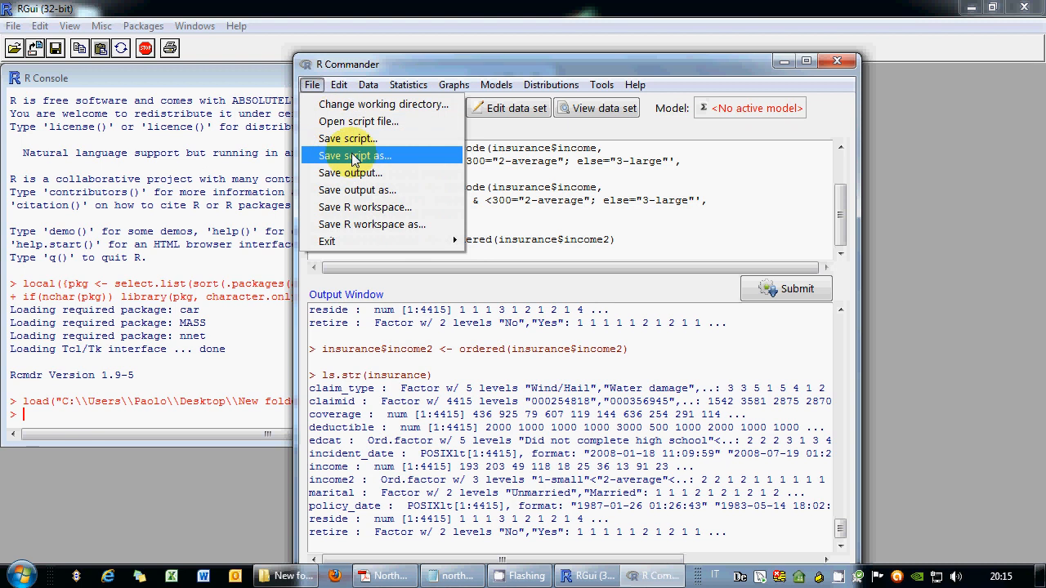
pyautogui.click(355, 156)
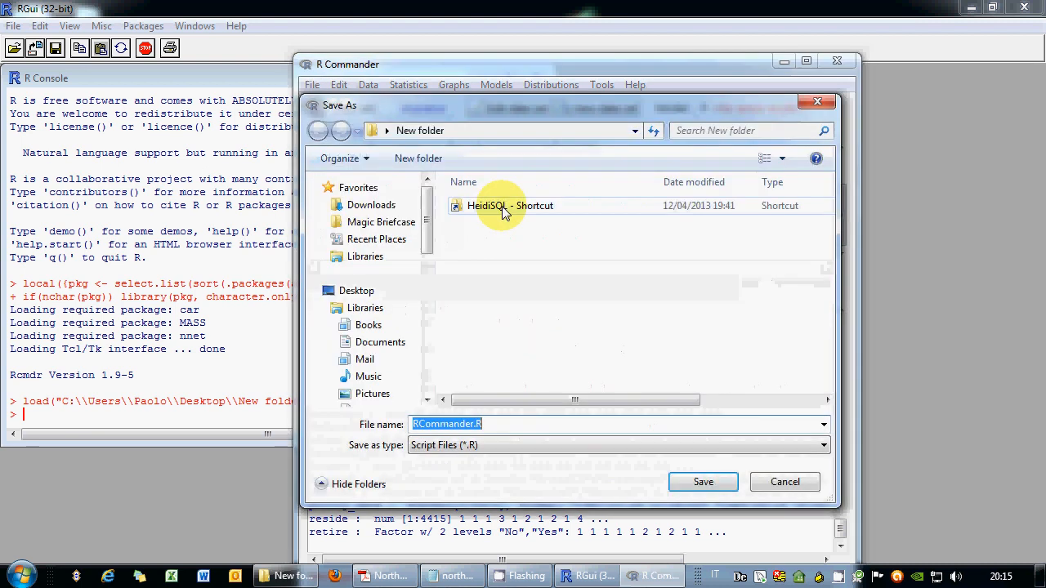
pyautogui.doubleClick(434, 425)
pyautogui.write('insurance')
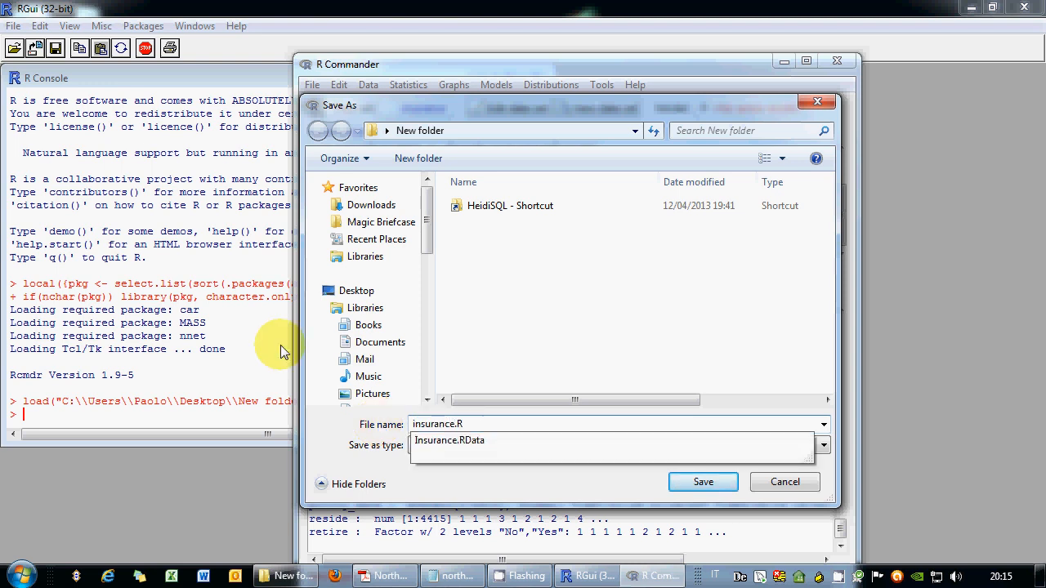
pyautogui.click(474, 425)
pyautogui.click(703, 482)
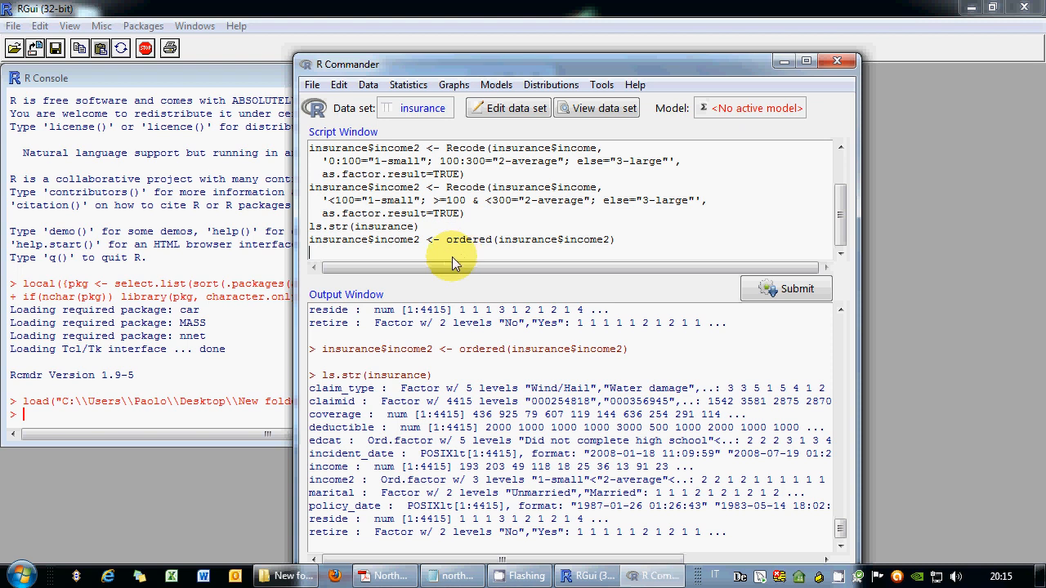
# Start a new line at the script's end by copying the insurance$income2 <- assignment and renaming its target to insurance$income3.
pyautogui.moveTo(440, 239); pyautogui.dragTo(309, 240)
pyautogui.hotkey('ctrl', 'c')
pyautogui.click(351, 254)
pyautogui.hotkey('ctrl', 'v')
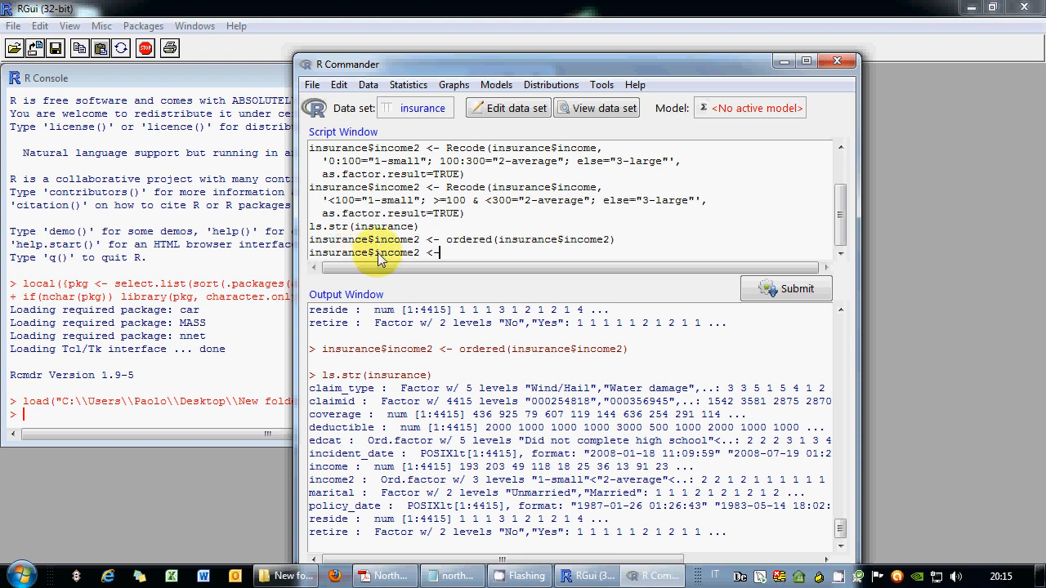
pyautogui.press('Left')
pyautogui.press('Left')
pyautogui.press('Left')
pyautogui.press('BackSpace')
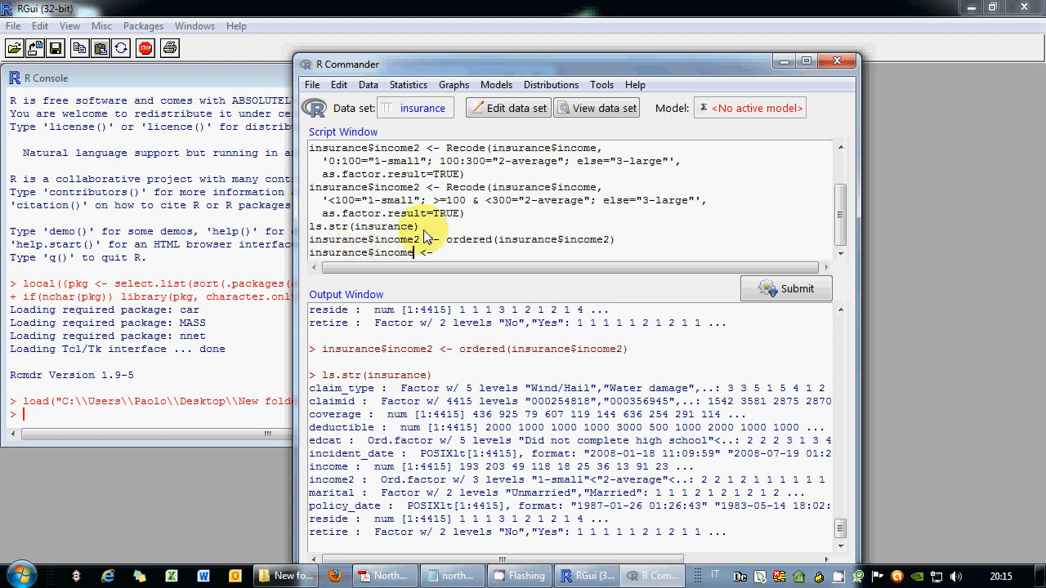
pyautogui.write('3')
# Complete the income3 line as insurance$income3 <- log(insurance$income) and run it.
pyautogui.press('End')
pyautogui.write('log(')
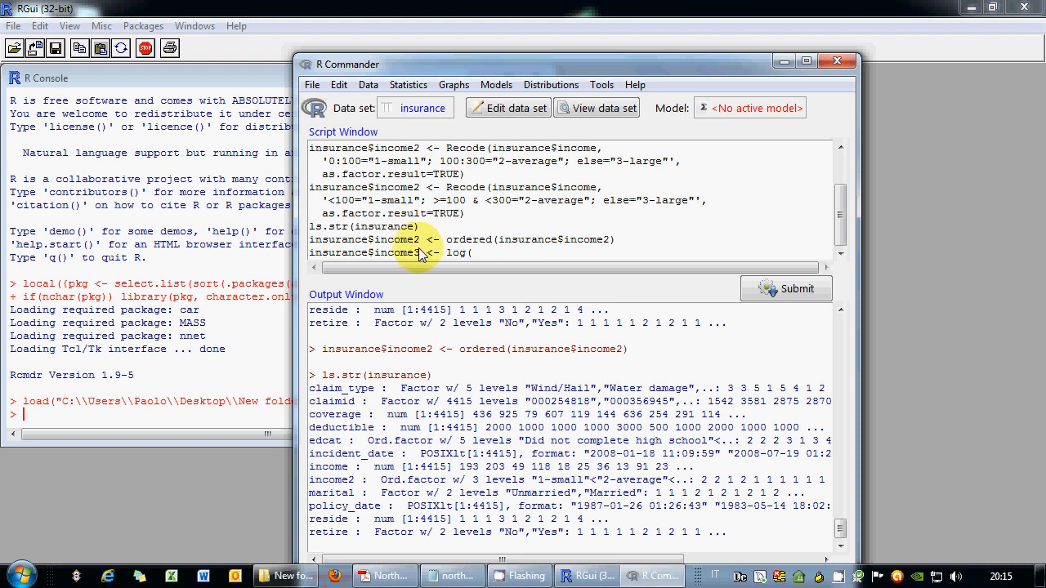
pyautogui.moveTo(415, 239); pyautogui.dragTo(297, 247)
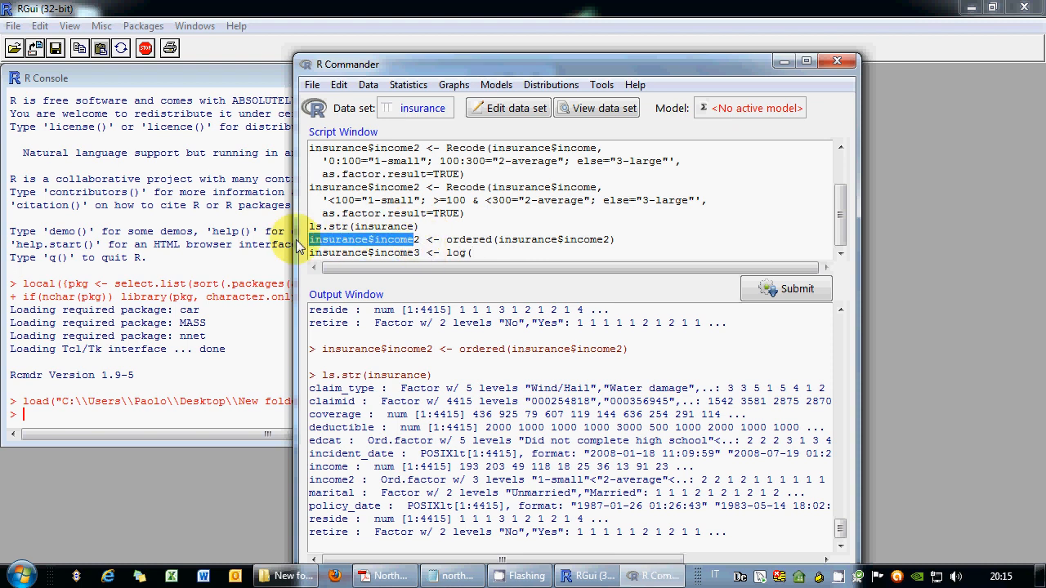
pyautogui.hotkey('ctrl', 'c')
pyautogui.click(505, 250)
pyautogui.hotkey('ctrl', 'v')
pyautogui.write(')')
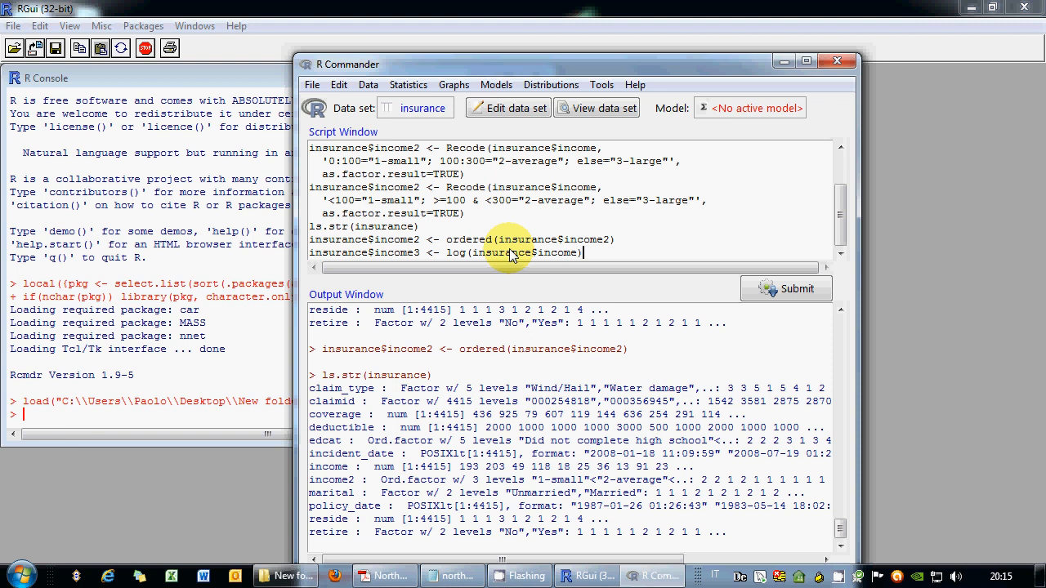
pyautogui.tripleClick(511, 252)
pyautogui.click(786, 288)
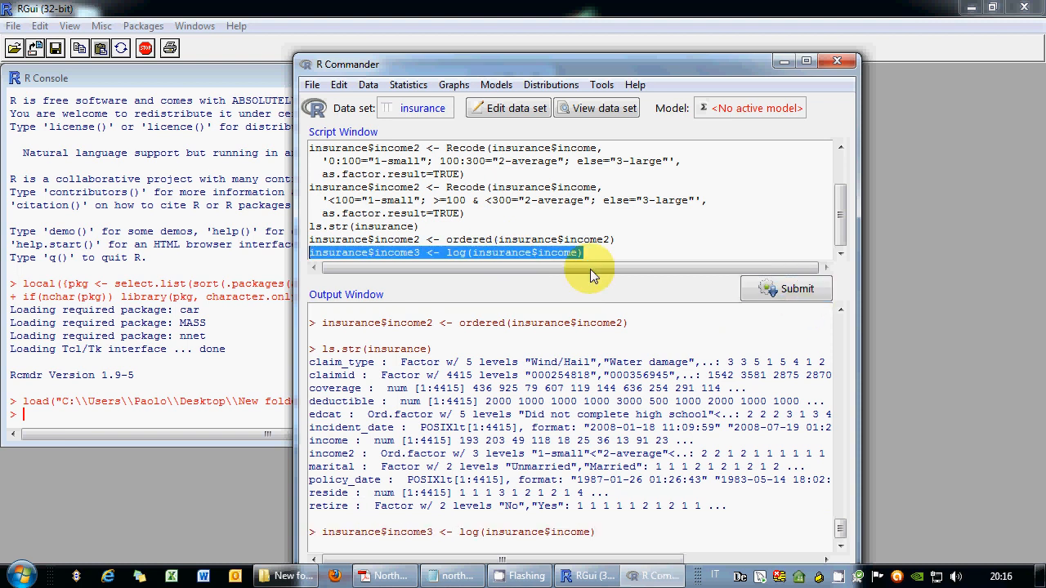
# Add the line ?log at the end of the script, run it and close the browser window.
pyautogui.click(603, 252)
pyautogui.press('Return')
pyautogui.write('?')
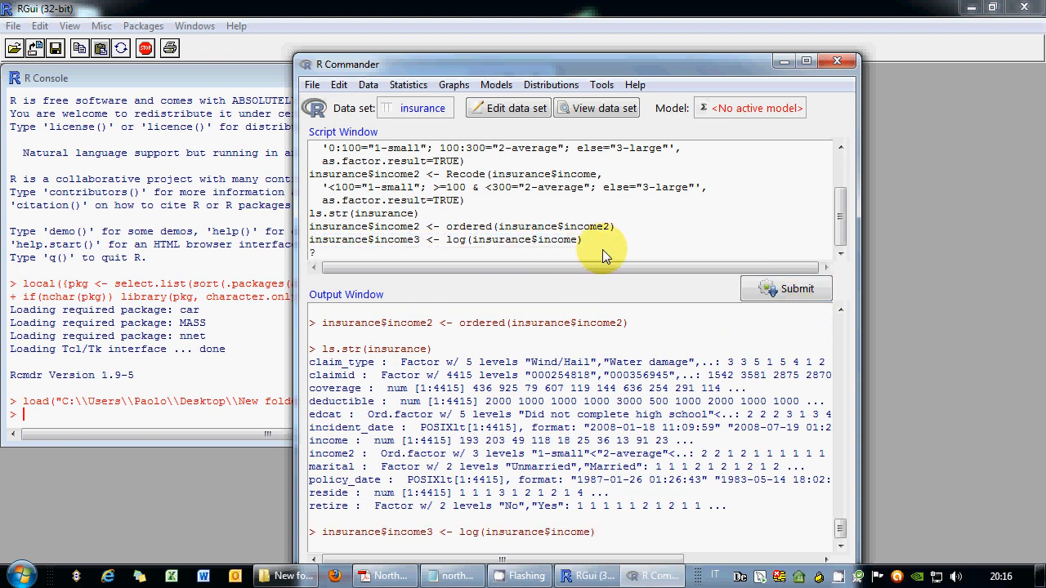
pyautogui.write('log')
pyautogui.tripleClick(603, 255)
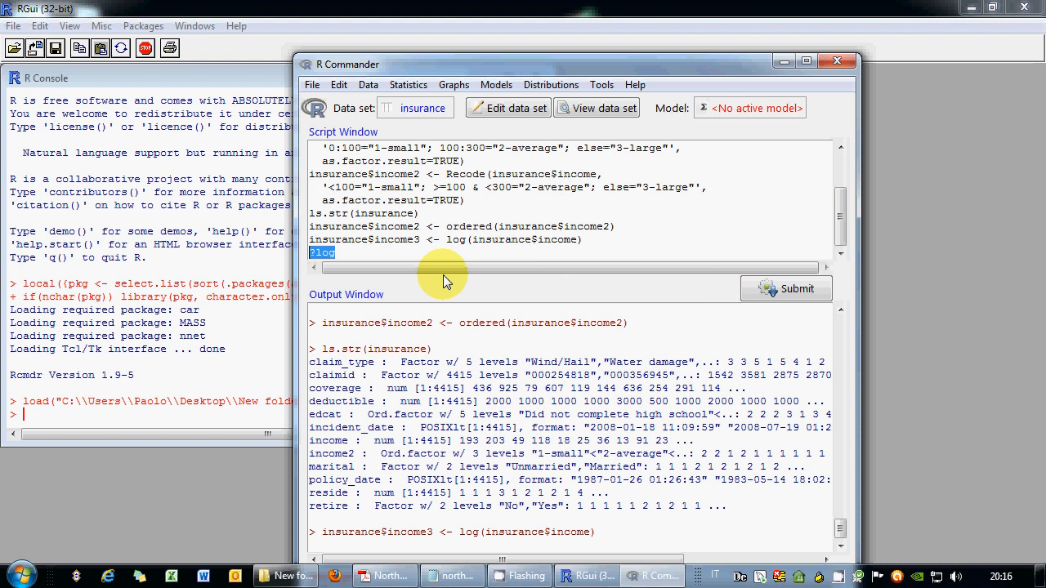
pyautogui.click(780, 290)
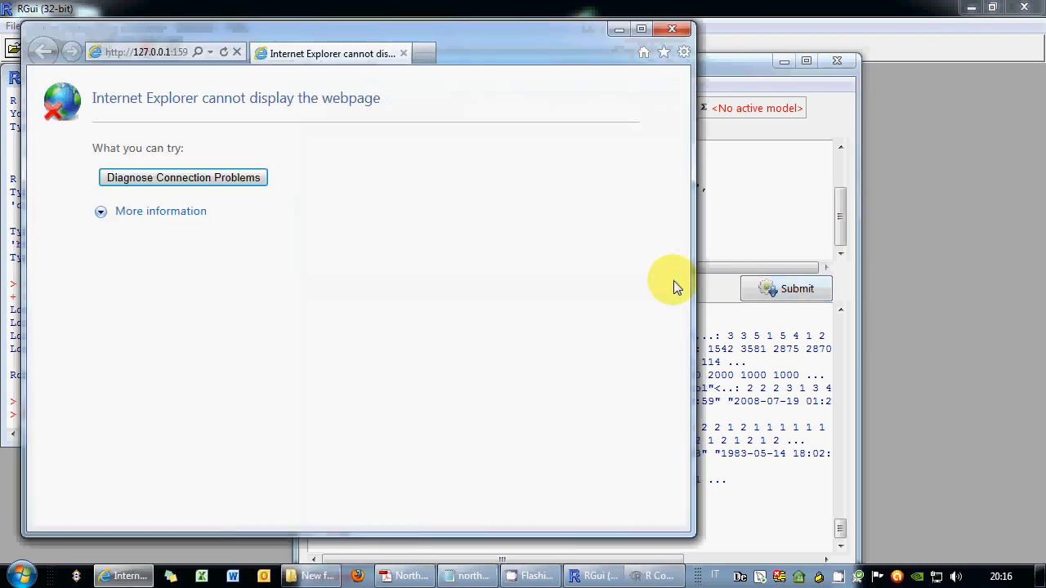
pyautogui.click(643, 28)
pyautogui.click(1024, 8)
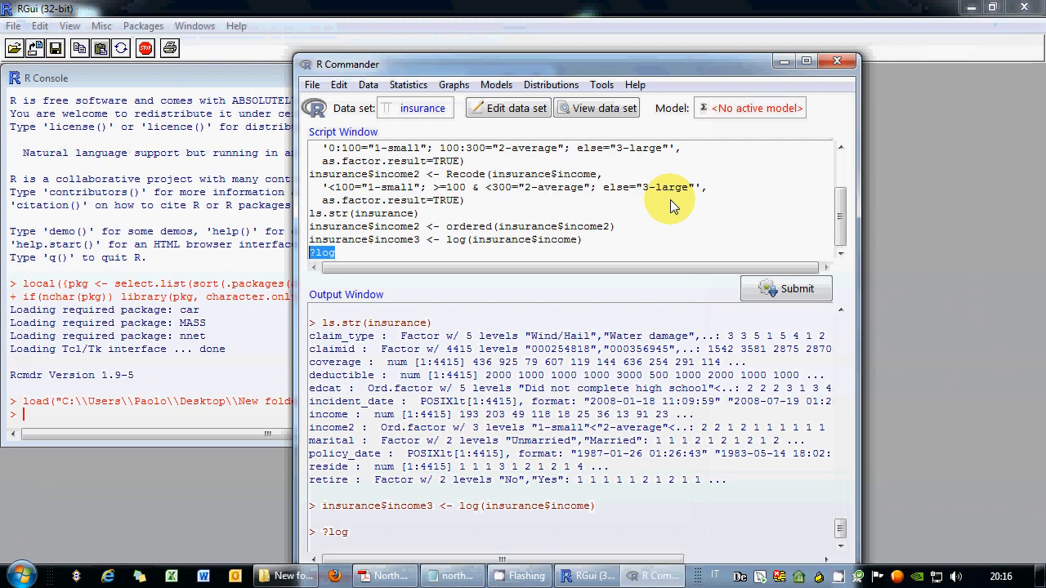
# Run the ?log line again, check in the help page's description which logarithm is the default, and close the page.
pyautogui.click(480, 254)
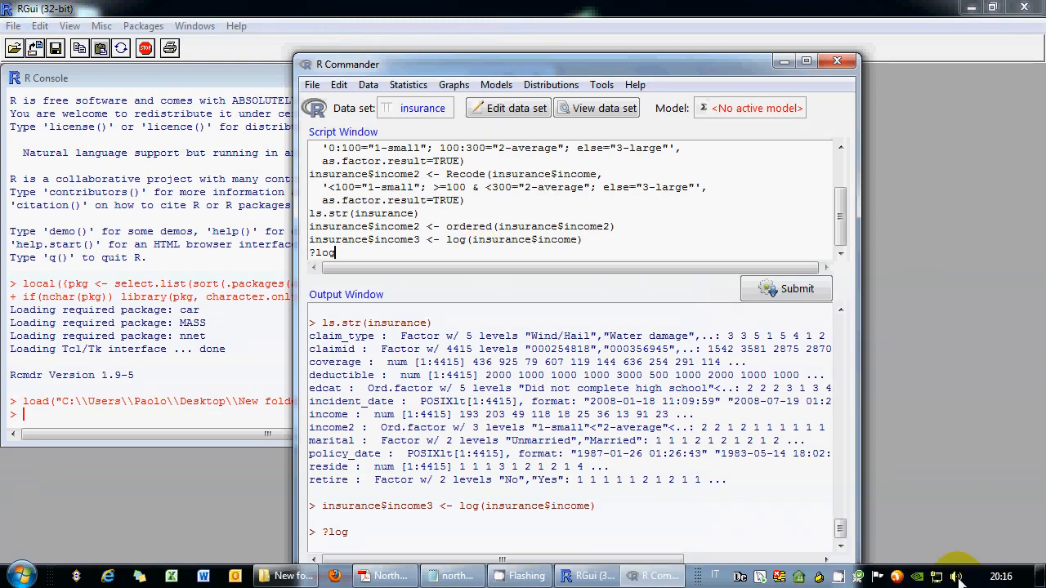
pyautogui.rightClick(819, 576)
pyautogui.click(849, 542)
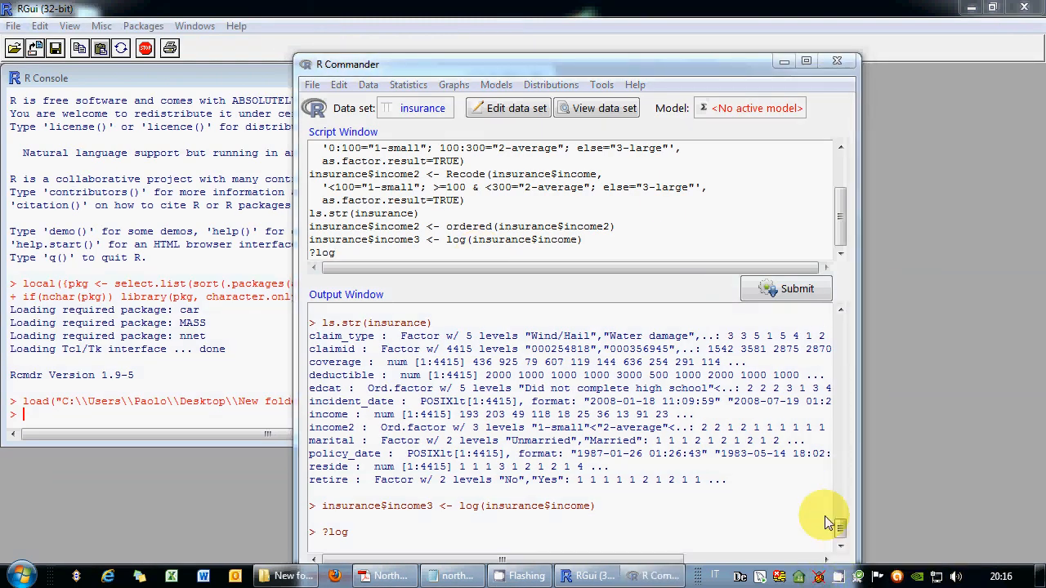
pyautogui.moveTo(408, 254); pyautogui.dragTo(311, 253)
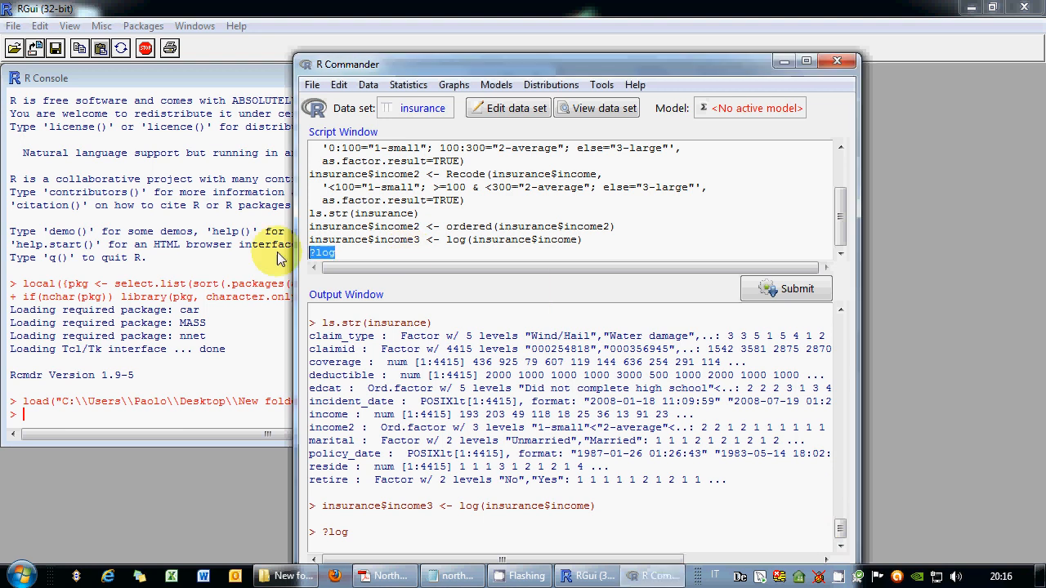
pyautogui.click(780, 291)
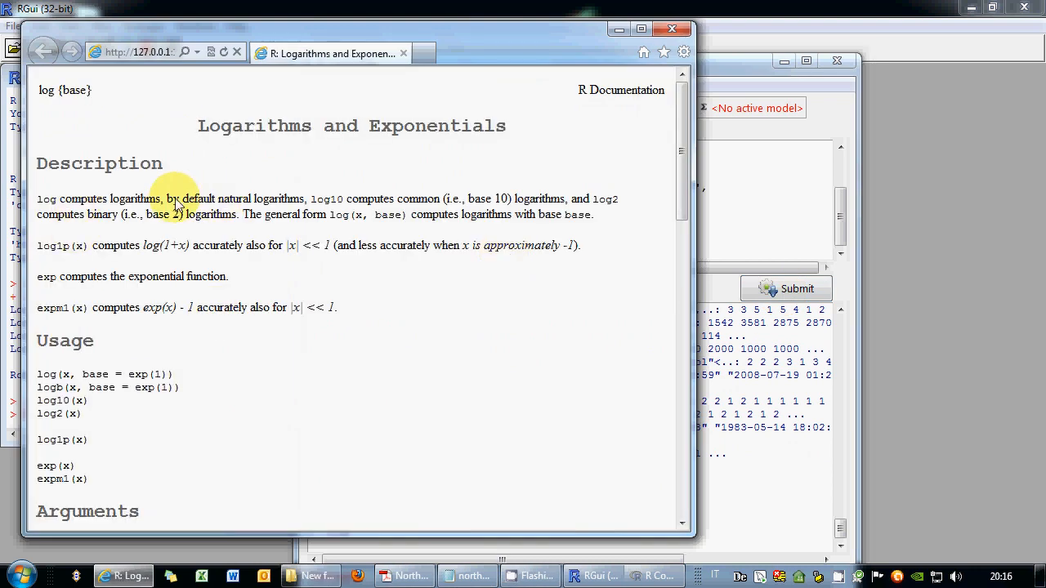
pyautogui.moveTo(175, 203); pyautogui.dragTo(302, 200)
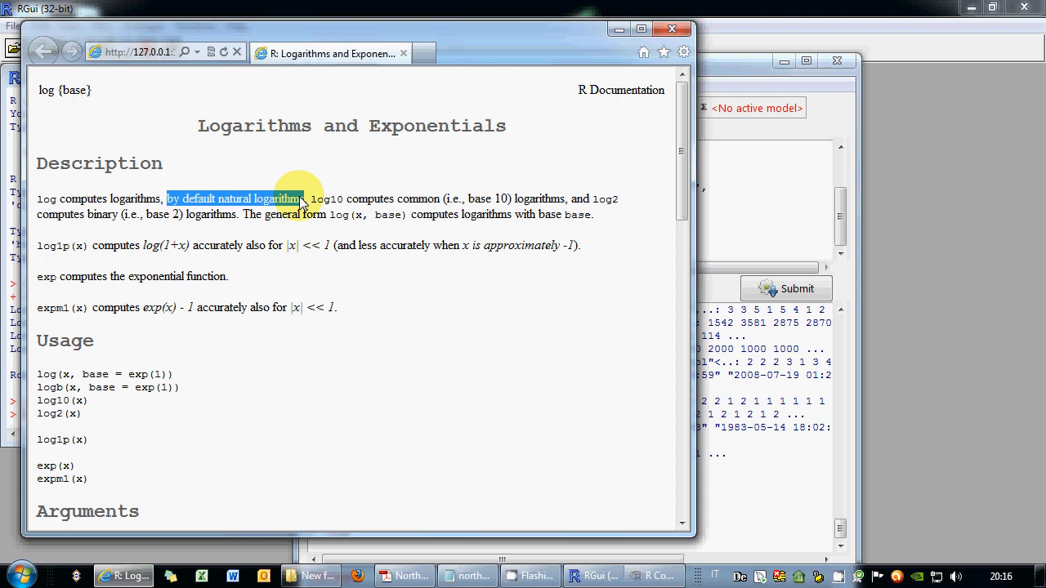
pyautogui.click(736, 60)
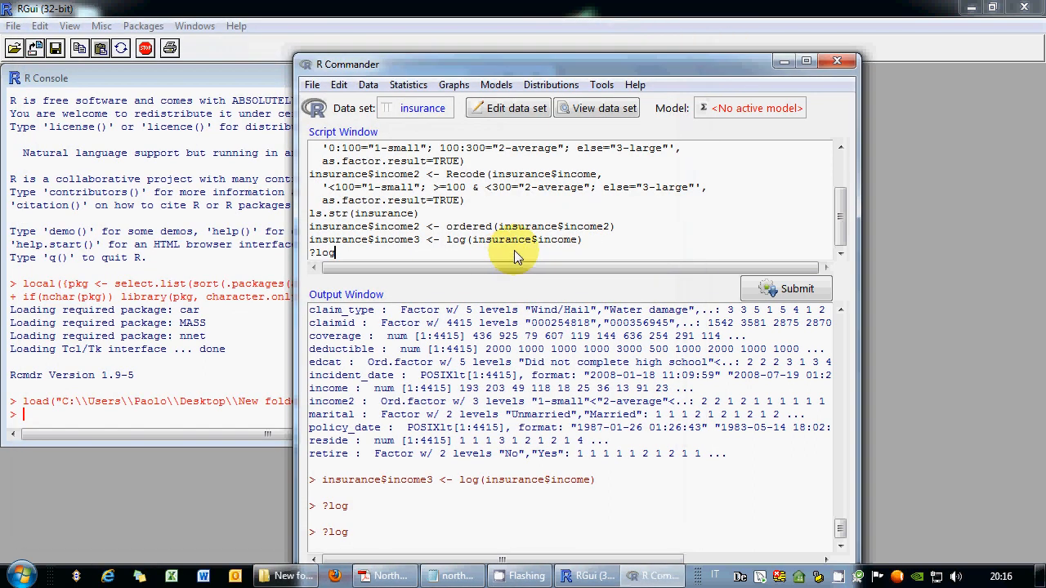
# Subset the active data set with the expression income<30, keeping all variables, and name the new data set insurance2.
pyautogui.press('Return')
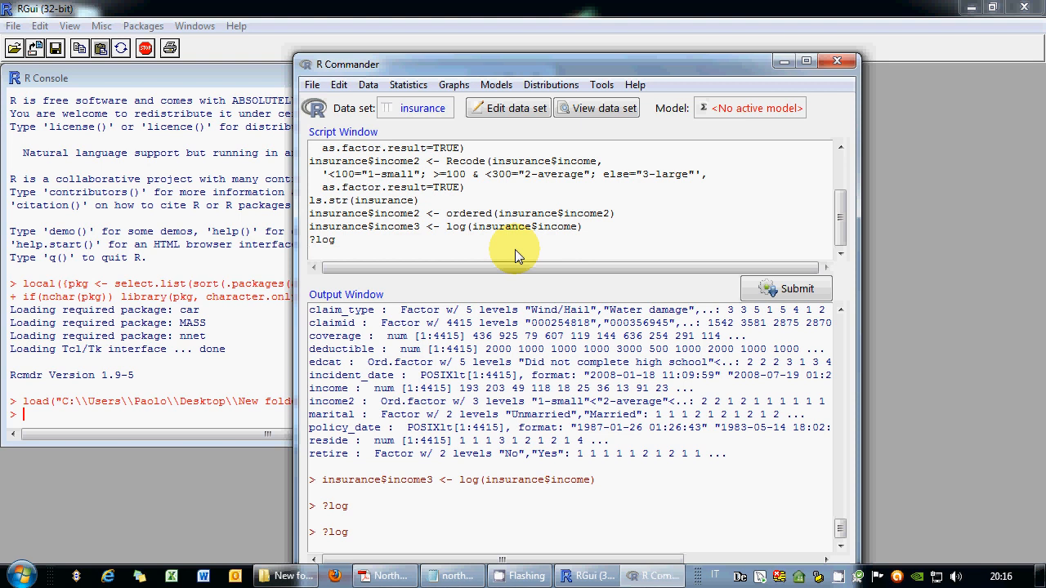
pyautogui.click(369, 85)
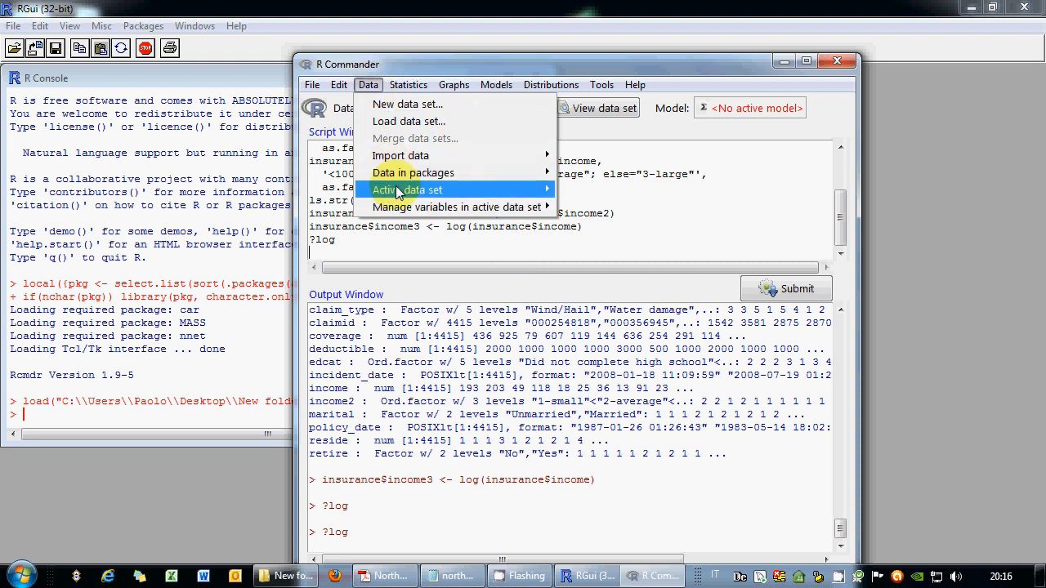
pyautogui.moveTo(493, 193)
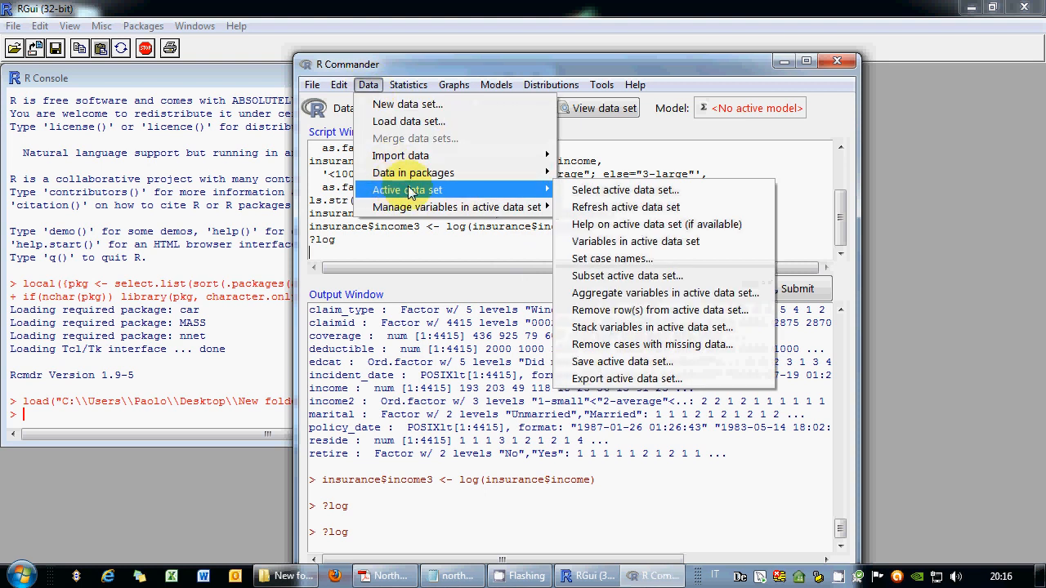
pyautogui.click(614, 277)
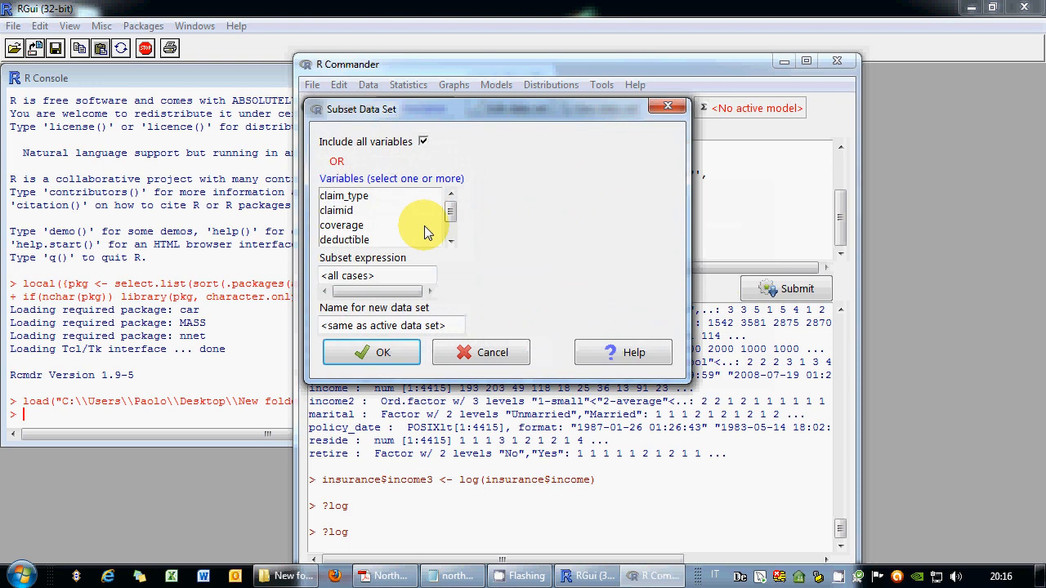
pyautogui.moveTo(425, 275); pyautogui.dragTo(304, 257)
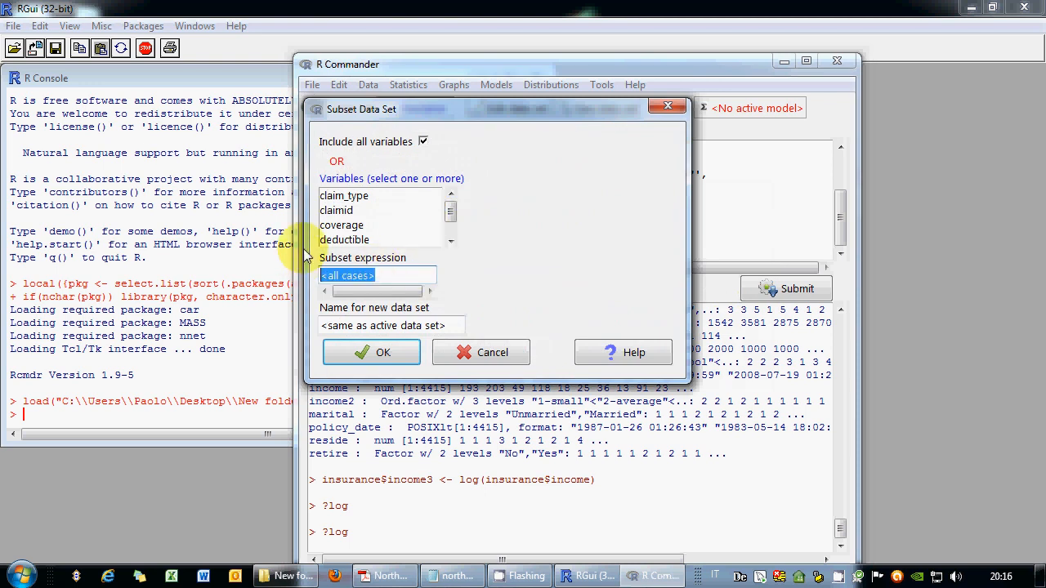
pyautogui.write('income<30')
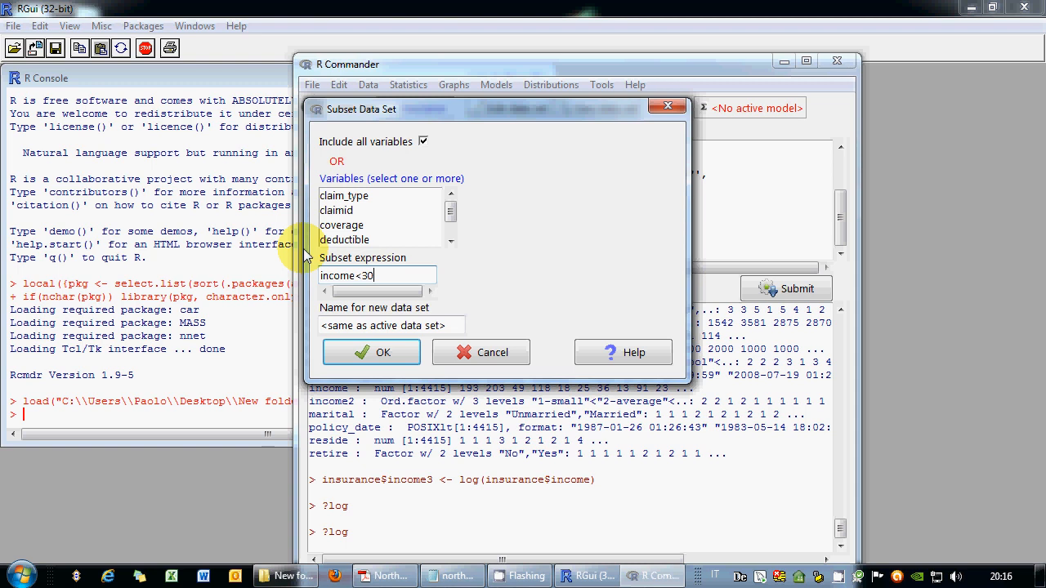
pyautogui.moveTo(456, 326); pyautogui.dragTo(286, 324)
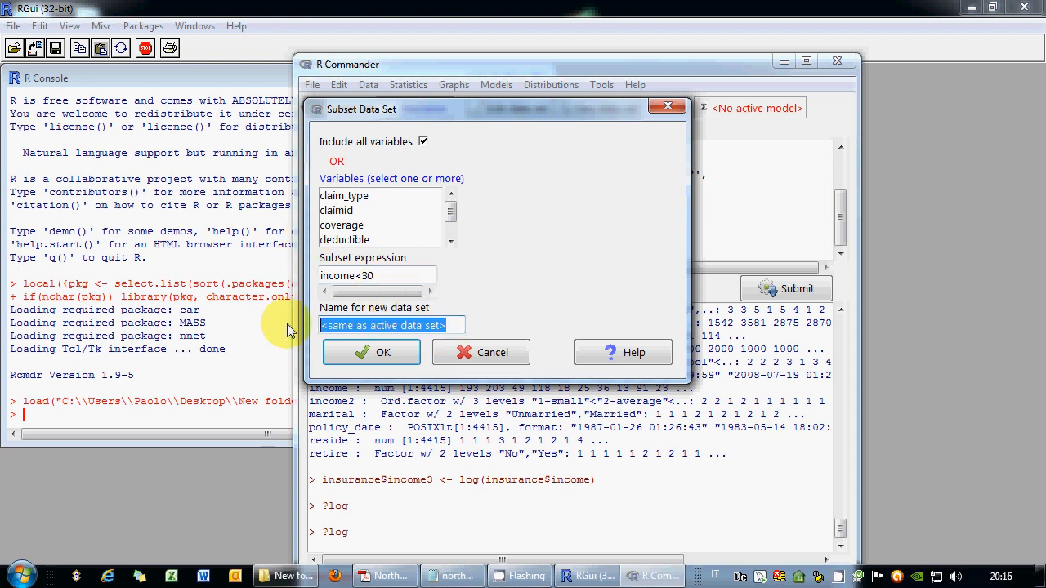
pyautogui.write('insurance')
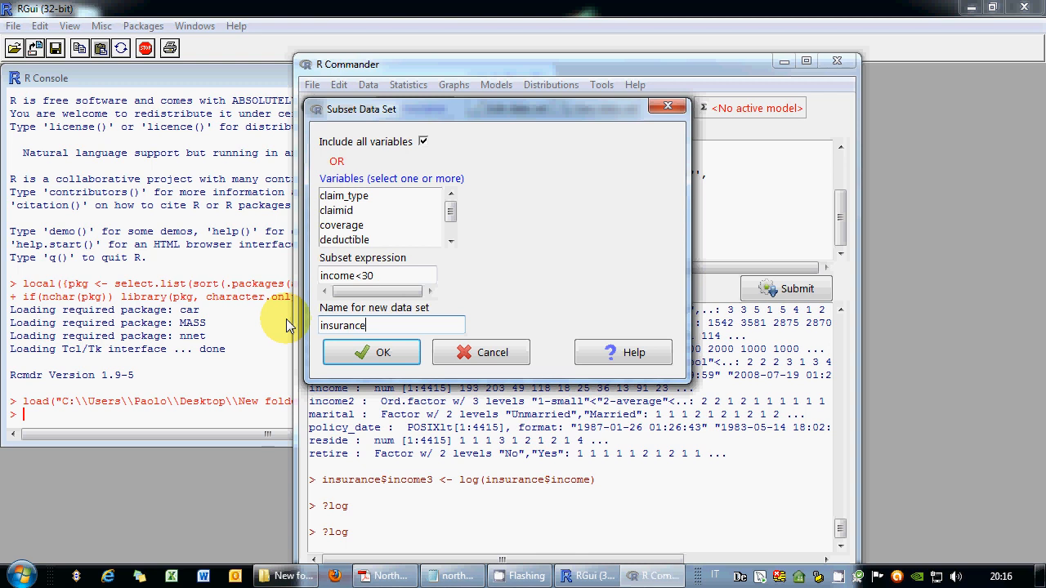
pyautogui.write('2')
pyautogui.click(368, 352)
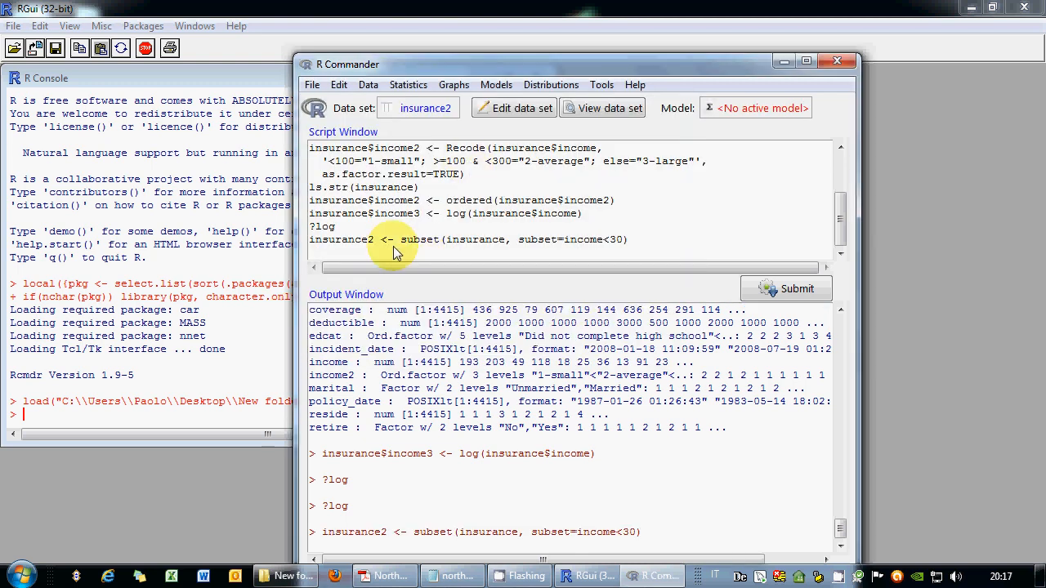
# Print the insurance2 data set by running only its name from the subset line, and look over the output.
pyautogui.moveTo(374, 240); pyautogui.dragTo(288, 240)
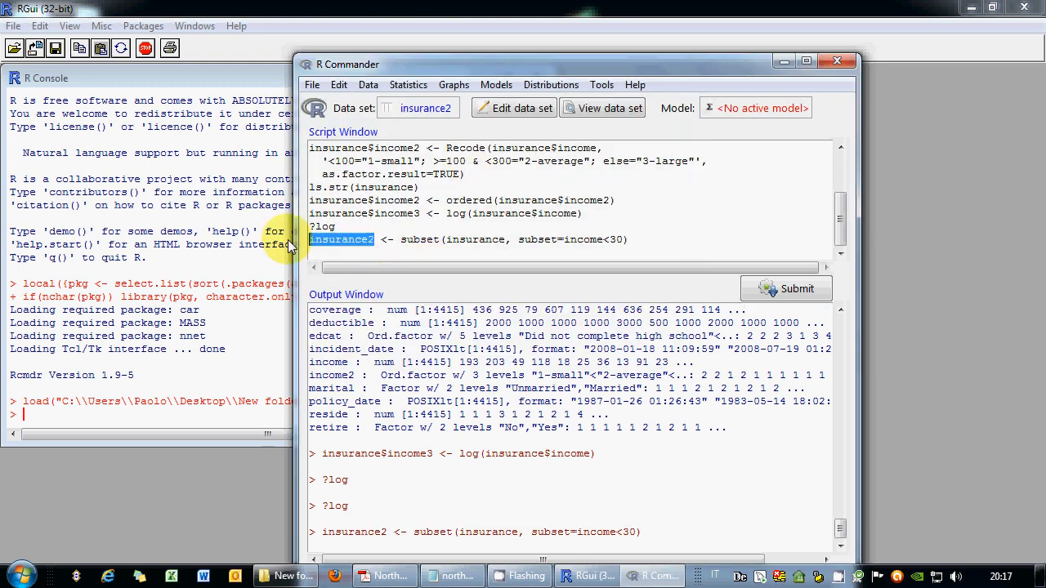
pyautogui.click(743, 289)
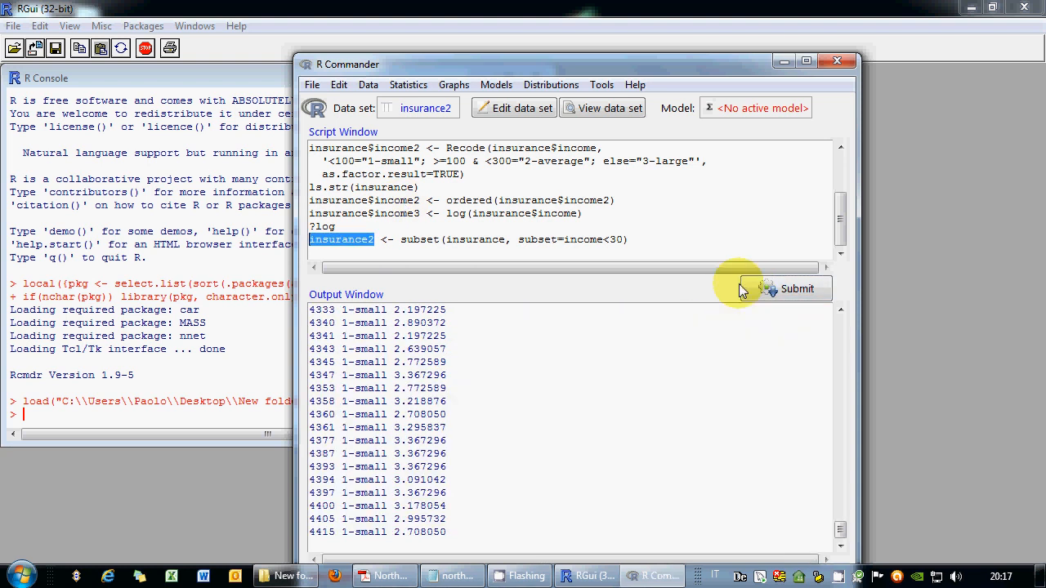
pyautogui.moveTo(841, 531)
pyautogui.mouseDown()
pyautogui.moveTo(843, 481)
pyautogui.moveTo(843, 536)
pyautogui.mouseUp()
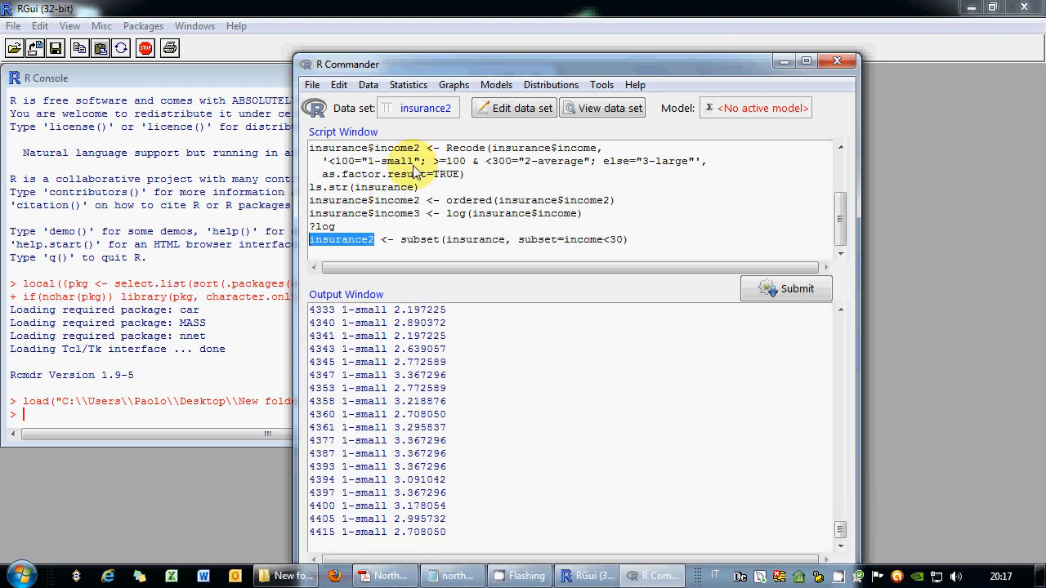
pyautogui.click(407, 250)
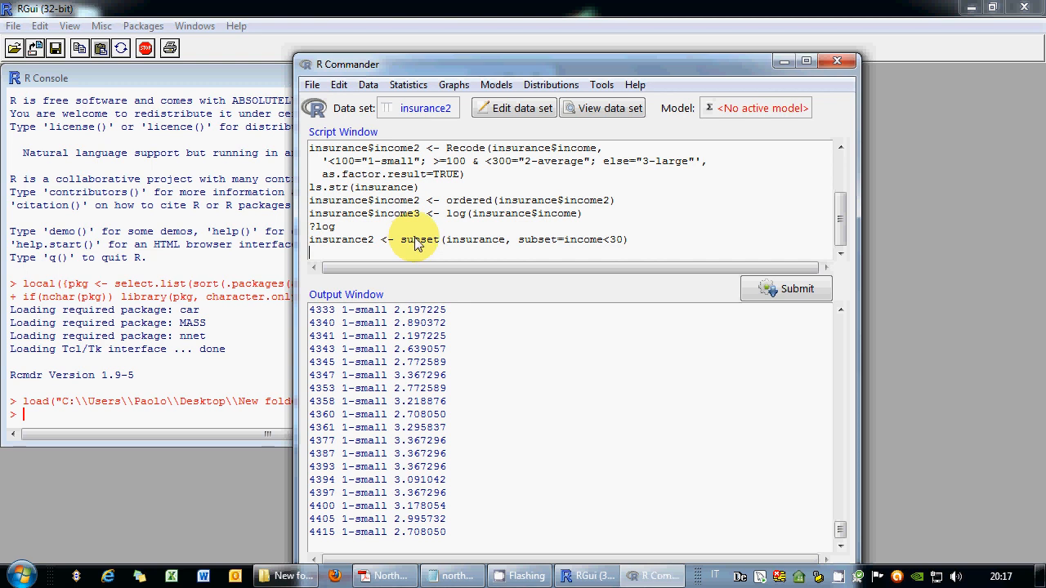
# Export the active data set as tab-separated text to insurance2.txt in New folder, with variable names but without row names or quotes.
pyautogui.click(370, 88)
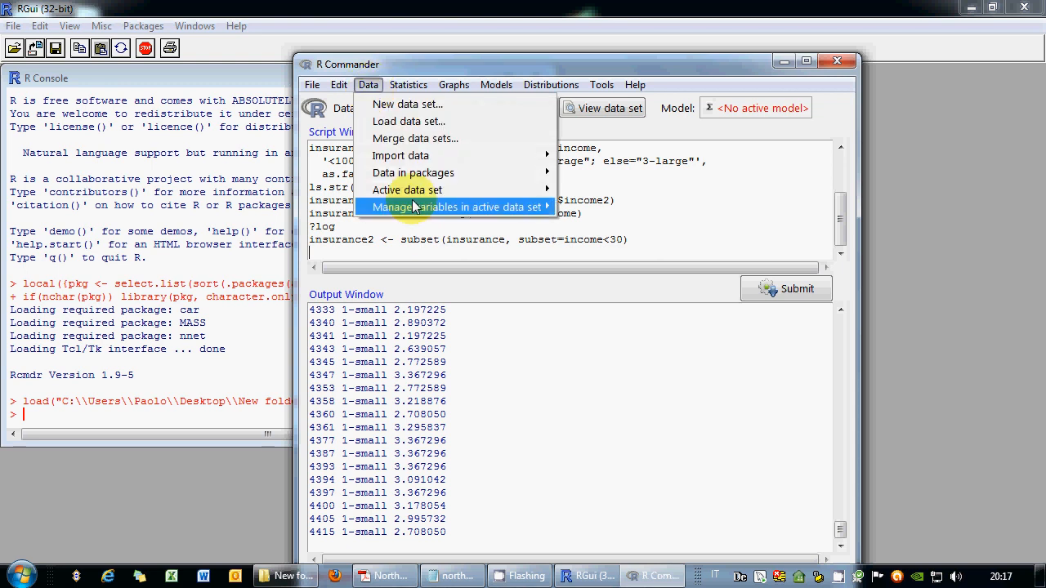
pyautogui.moveTo(414, 207)
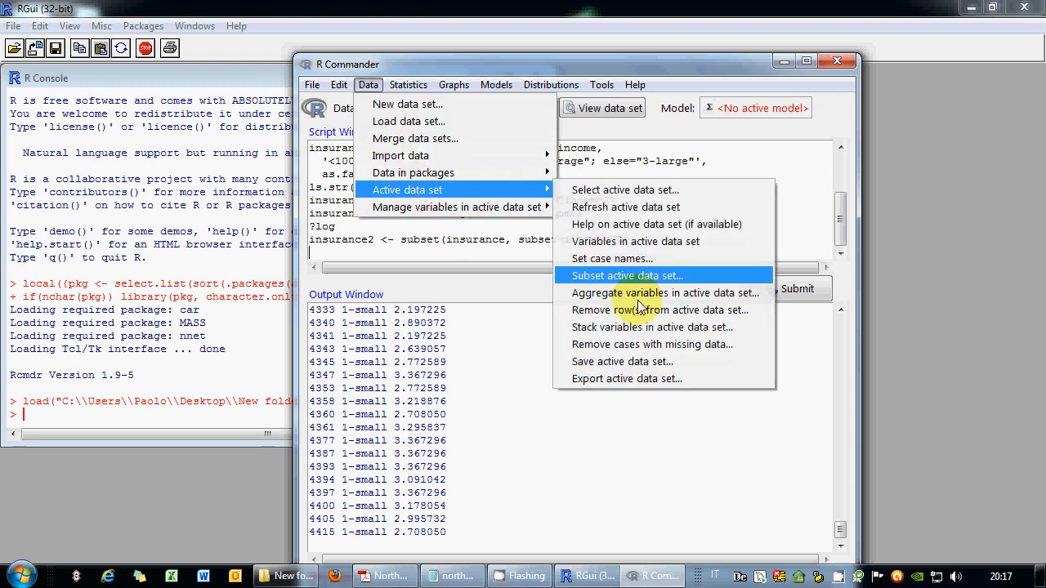
pyautogui.click(629, 378)
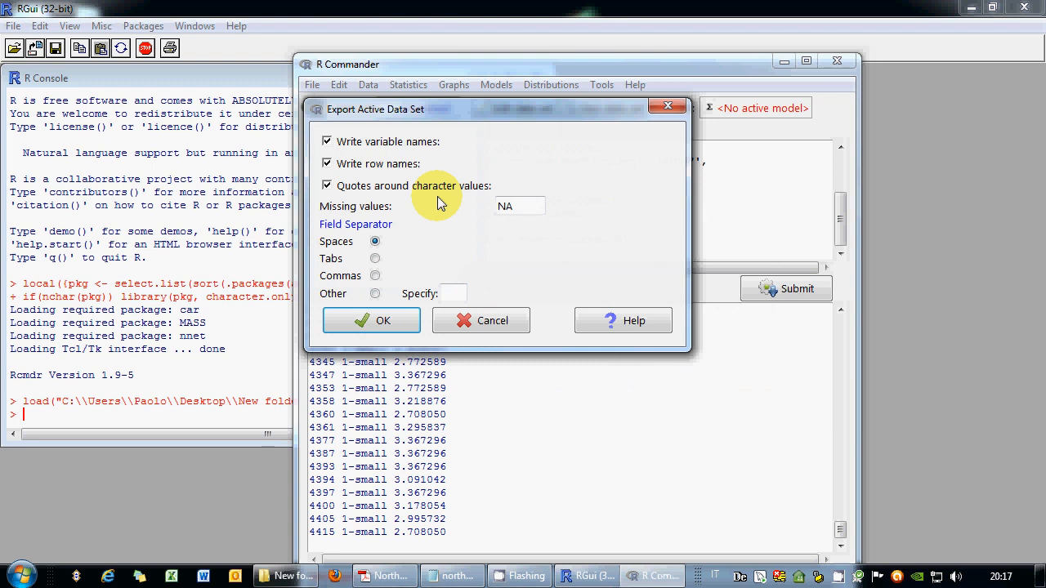
pyautogui.click(327, 163)
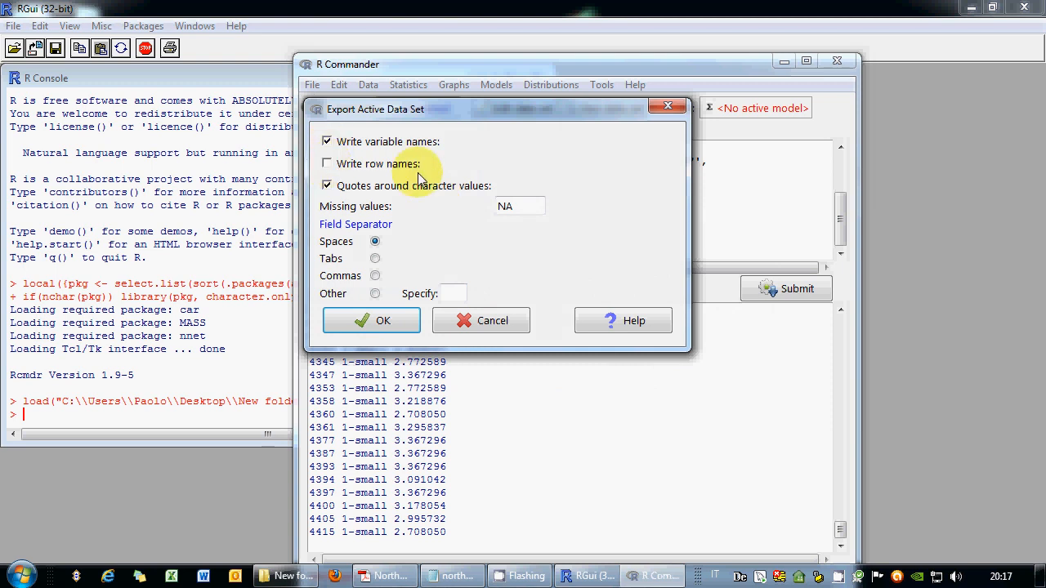
pyautogui.click(327, 186)
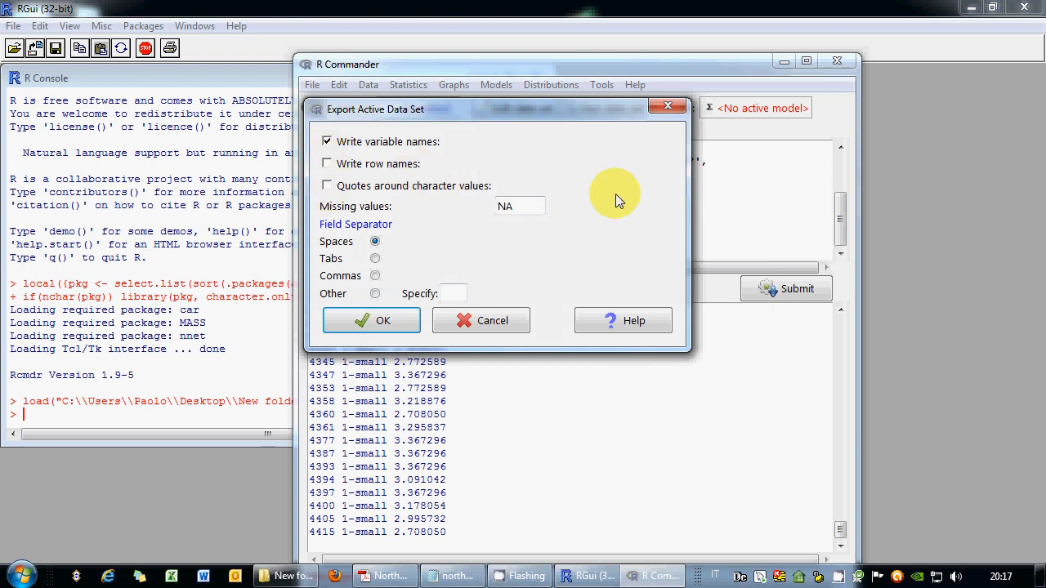
pyautogui.click(374, 259)
pyautogui.click(381, 321)
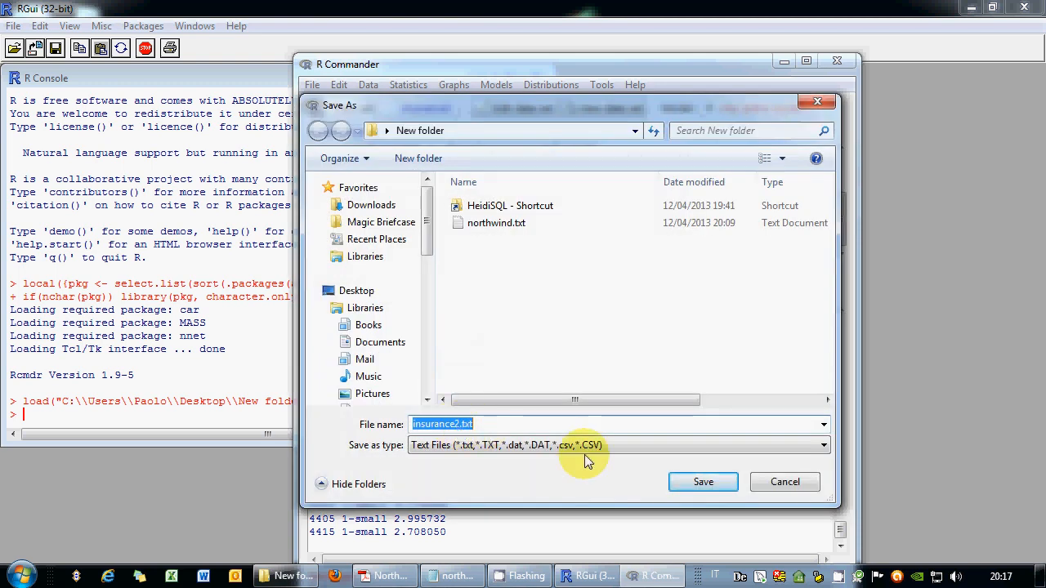
pyautogui.click(711, 482)
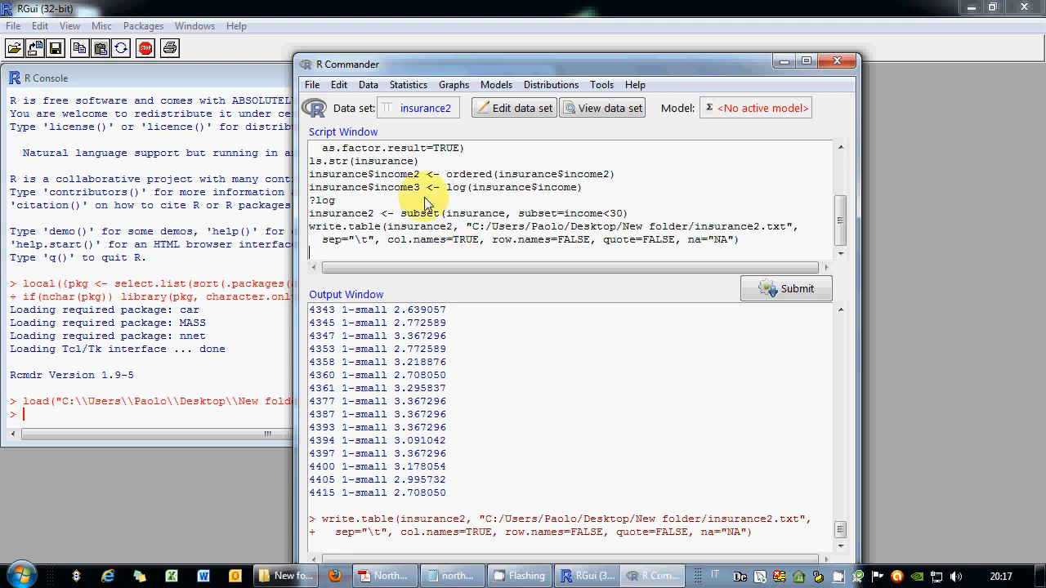
pyautogui.moveTo(740, 239); pyautogui.dragTo(311, 227)
pyautogui.click(360, 255)
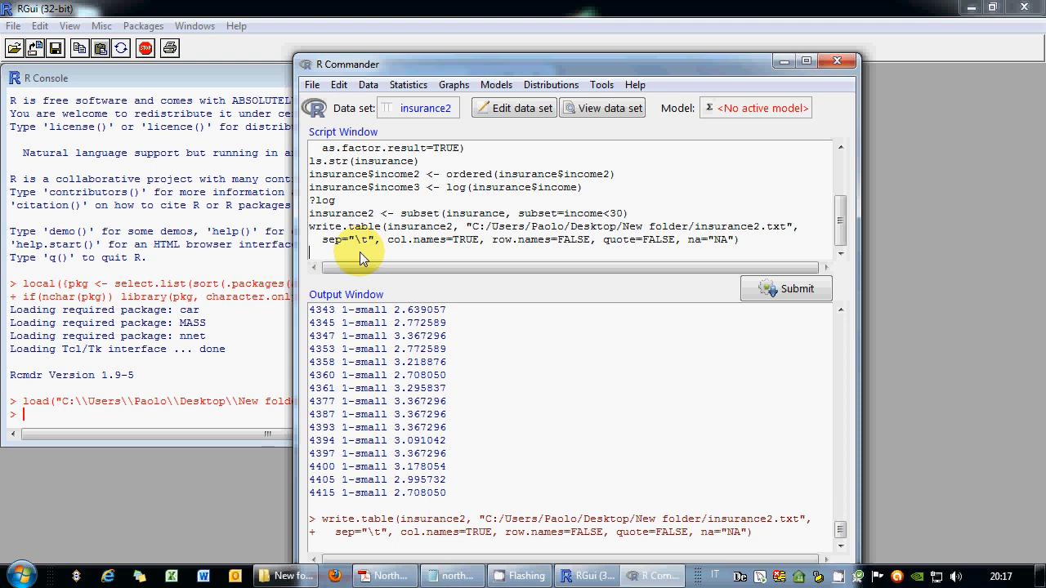
# Make insurance the active data set again.
pyautogui.click(425, 108)
pyautogui.click(343, 156)
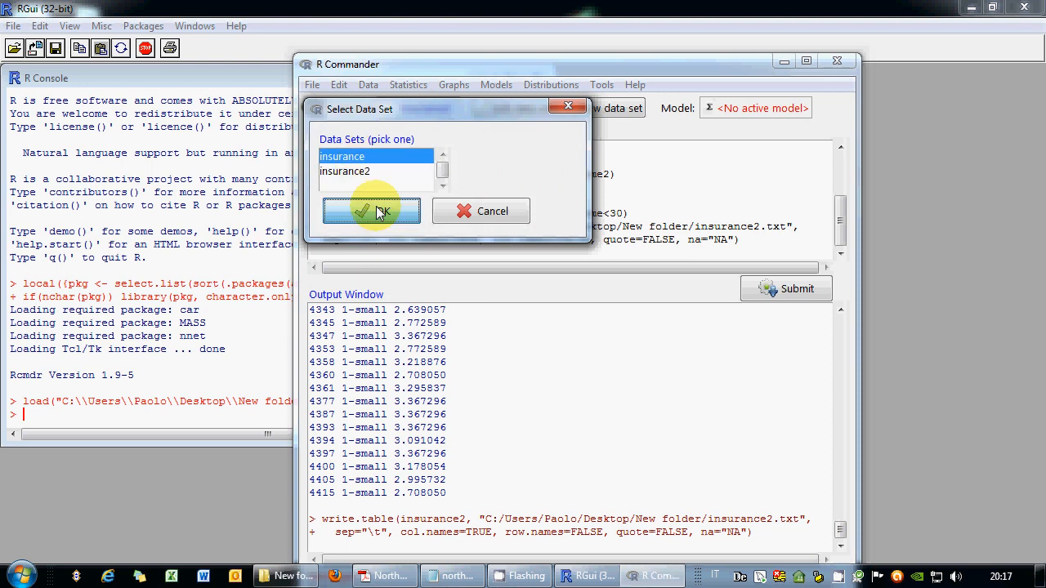
pyautogui.click(373, 210)
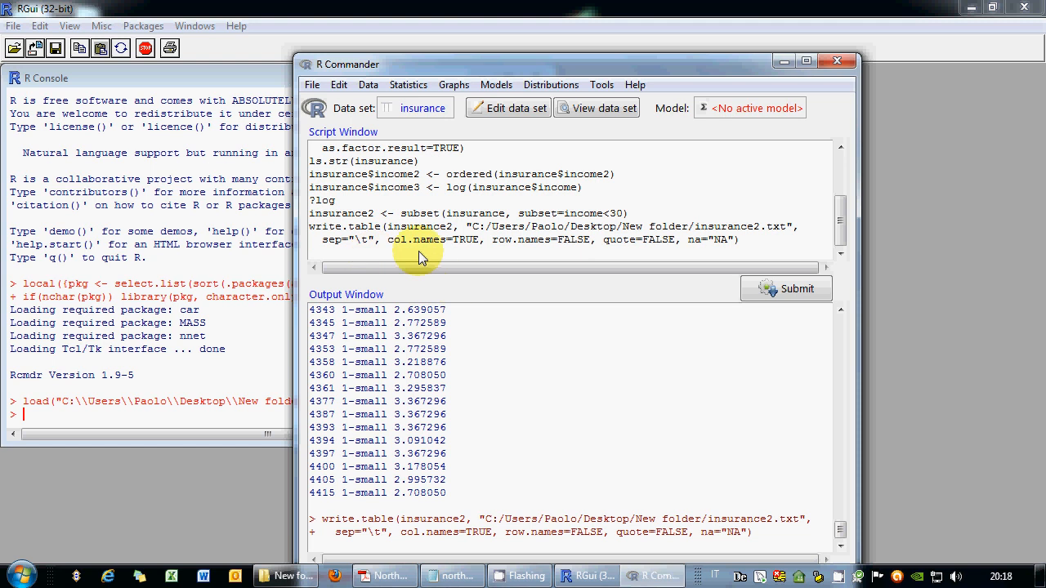
# Begin a new script line average2L <- function(vect){sum=0;count=0;for(j in 2:length(vect)-1){ and widen the R Commander window.
pyautogui.write('average2L <- function(')
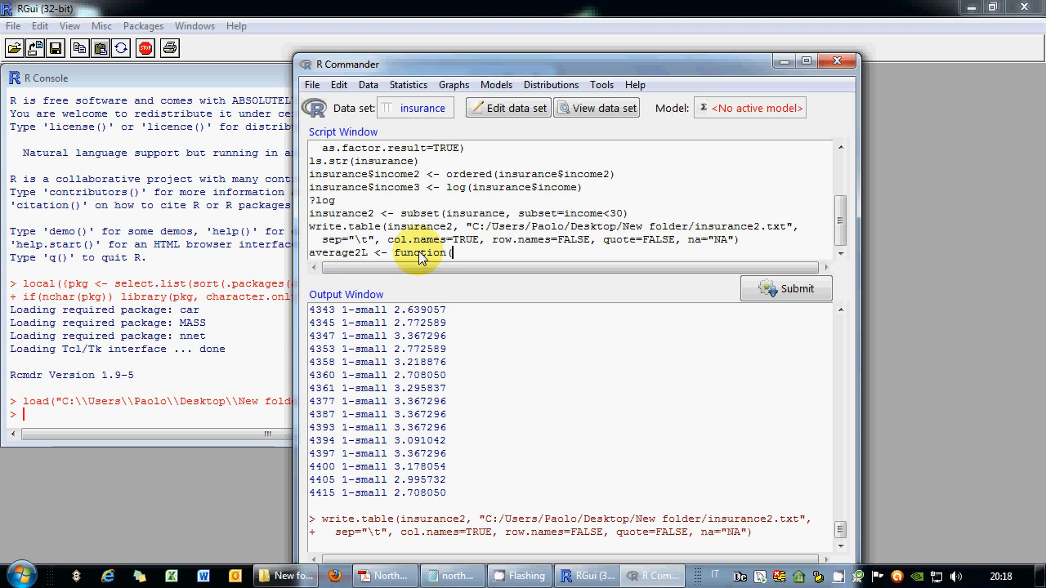
pyautogui.write('vect){sum=0;')
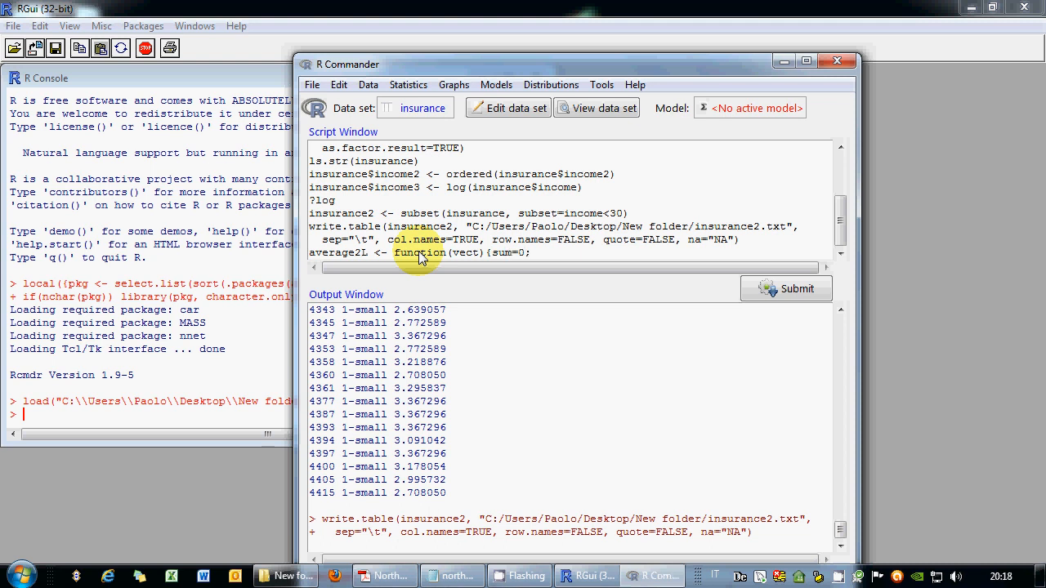
pyautogui.write('count=0;for(j in 2:len')
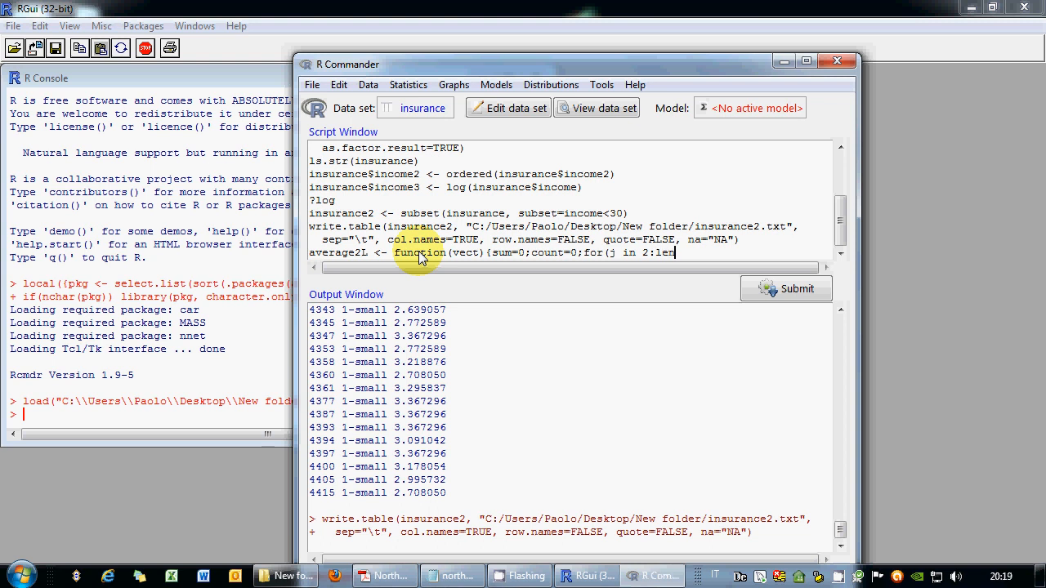
pyautogui.write('gth(vect)-1){')
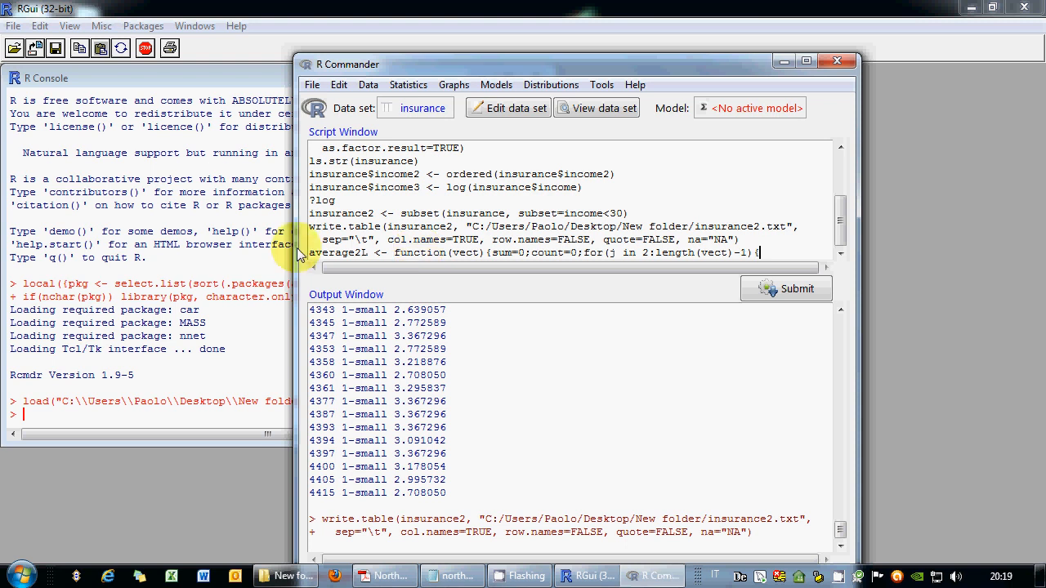
pyautogui.moveTo(295, 255); pyautogui.dragTo(62, 212)
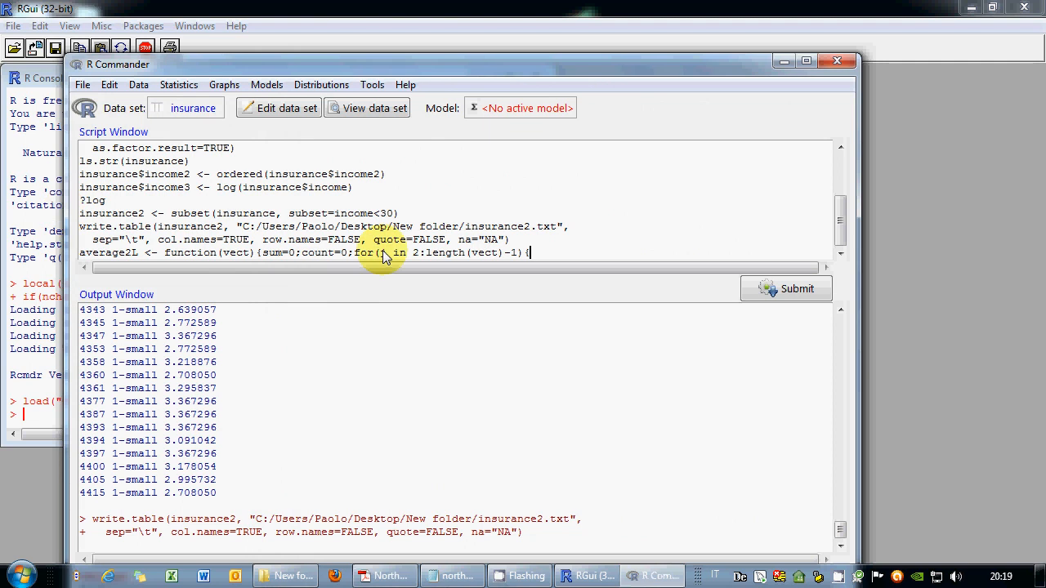
pyautogui.moveTo(413, 254); pyautogui.dragTo(517, 255)
pyautogui.click(543, 254)
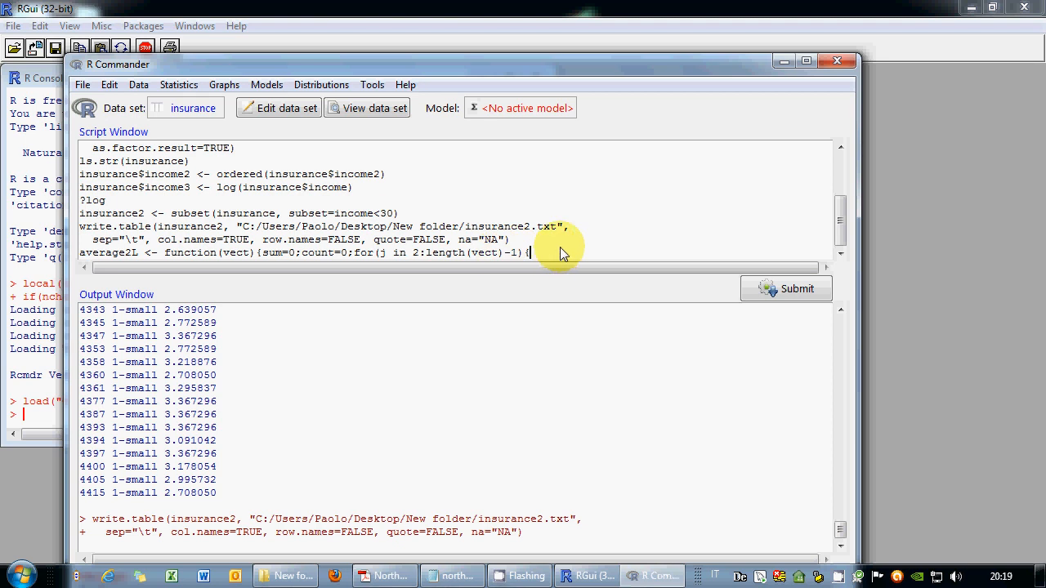
# Complete the average2L line with sum=sum+vect[j];count=count+1;};return(sum/count);} and widen the window to fit it.
pyautogui.write('sum=sum+vect[j];count=count')
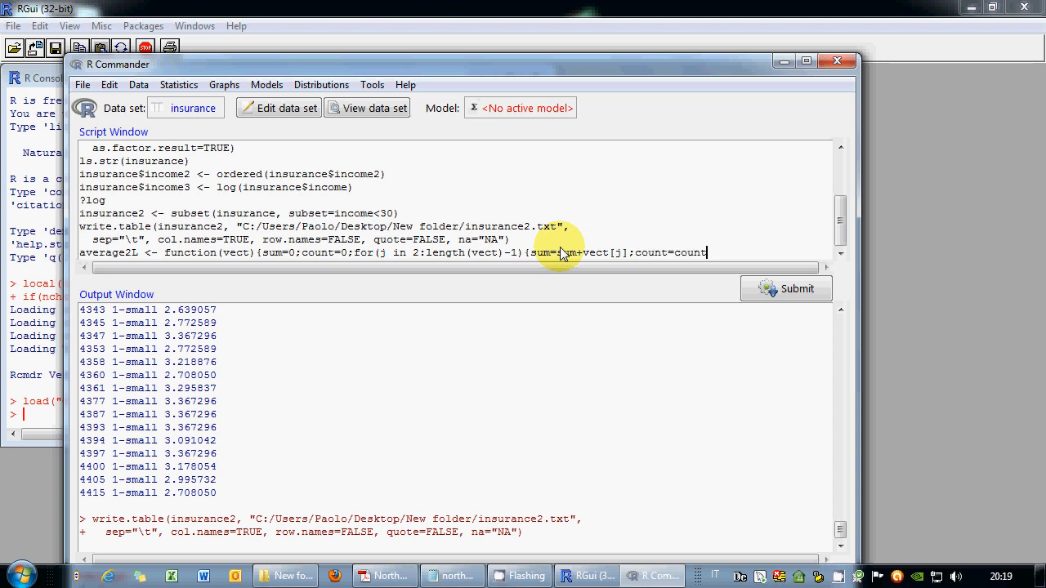
pyautogui.write('+1;};return(sum/count')
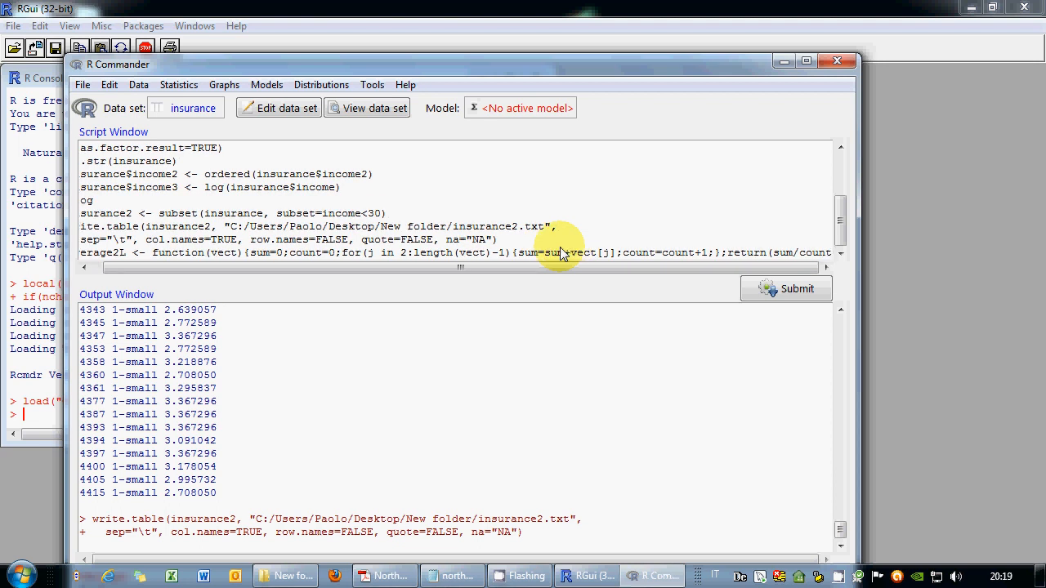
pyautogui.write(')')
pyautogui.press('Left')
pyautogui.press('Left')
pyautogui.press('Left')
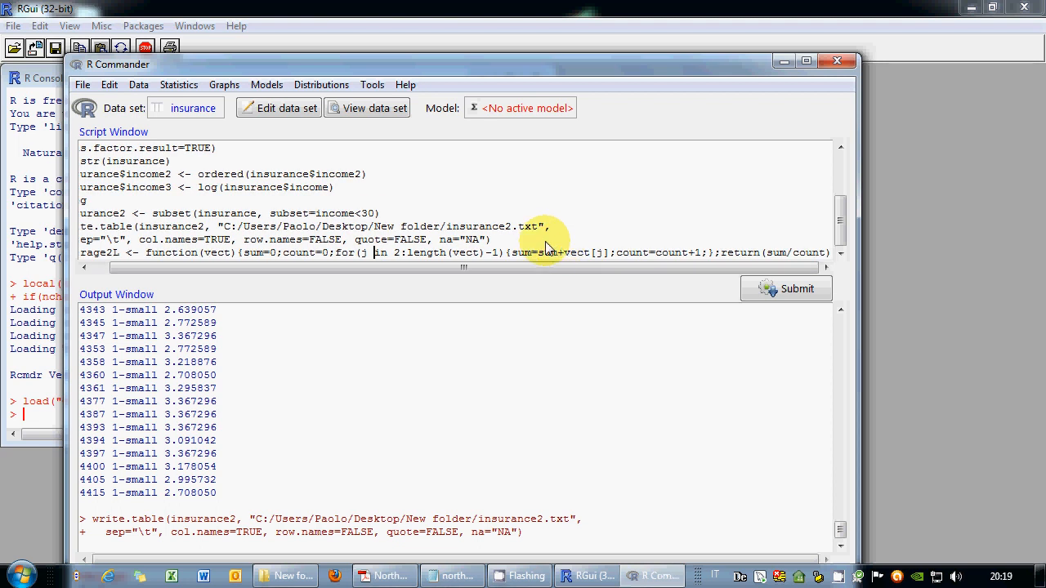
pyautogui.moveTo(859, 259); pyautogui.dragTo(1013, 259)
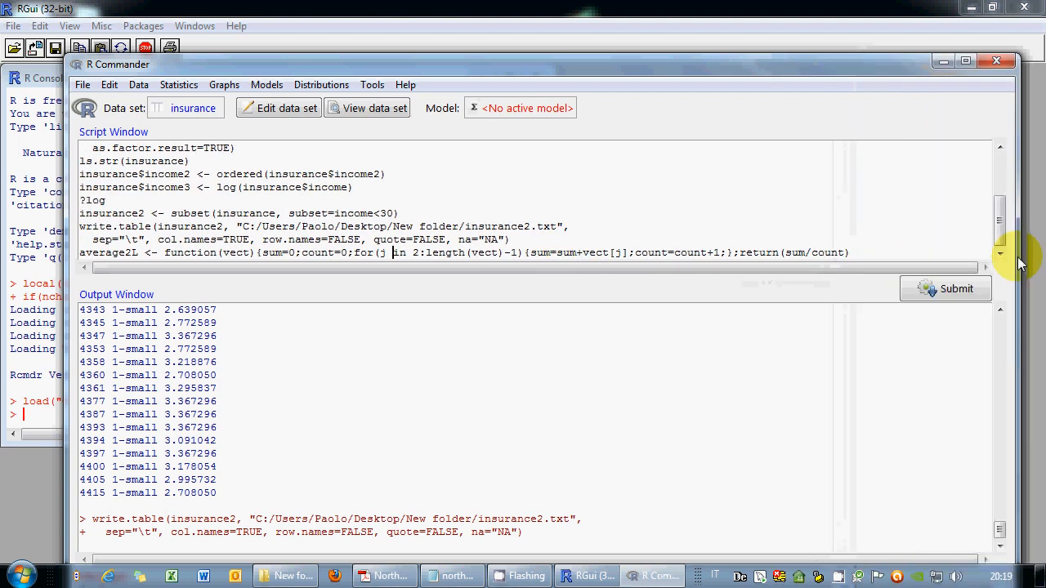
pyautogui.click(902, 253)
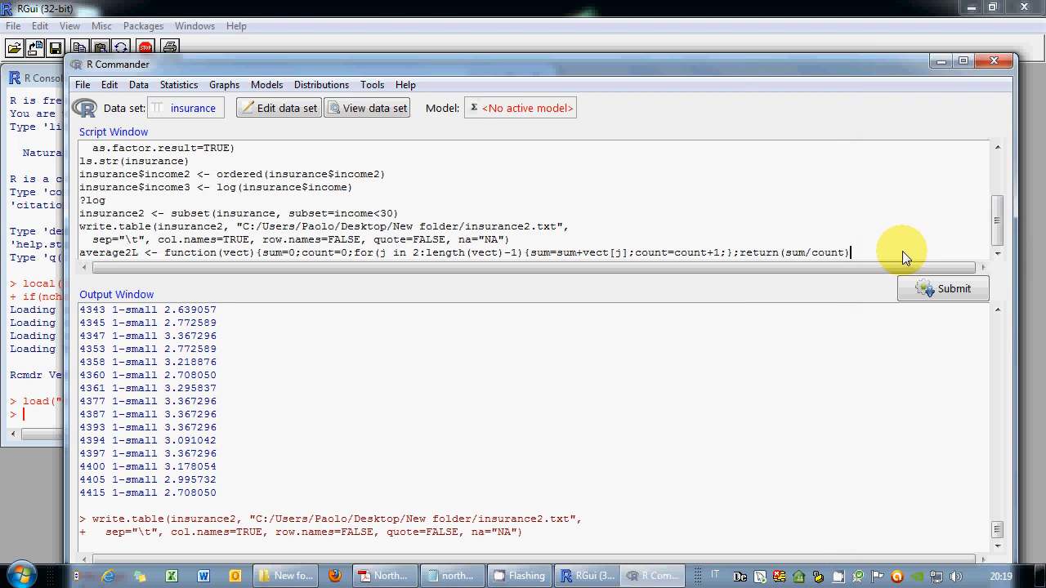
pyautogui.write(';}')
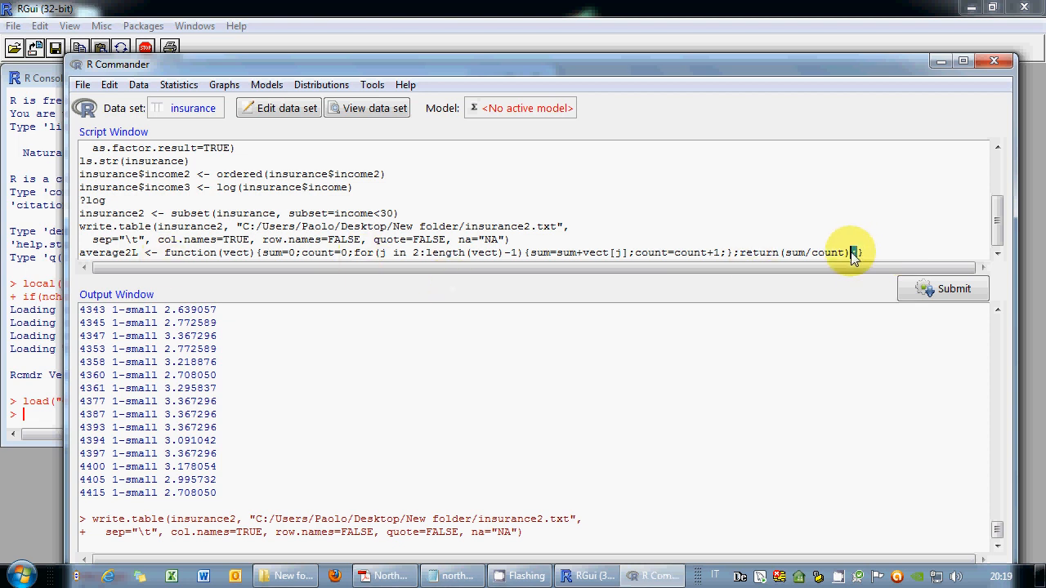
# Check the semicolons in the average2L definition and run the whole line.
pyautogui.click(736, 254)
pyautogui.moveTo(725, 254); pyautogui.dragTo(719, 254)
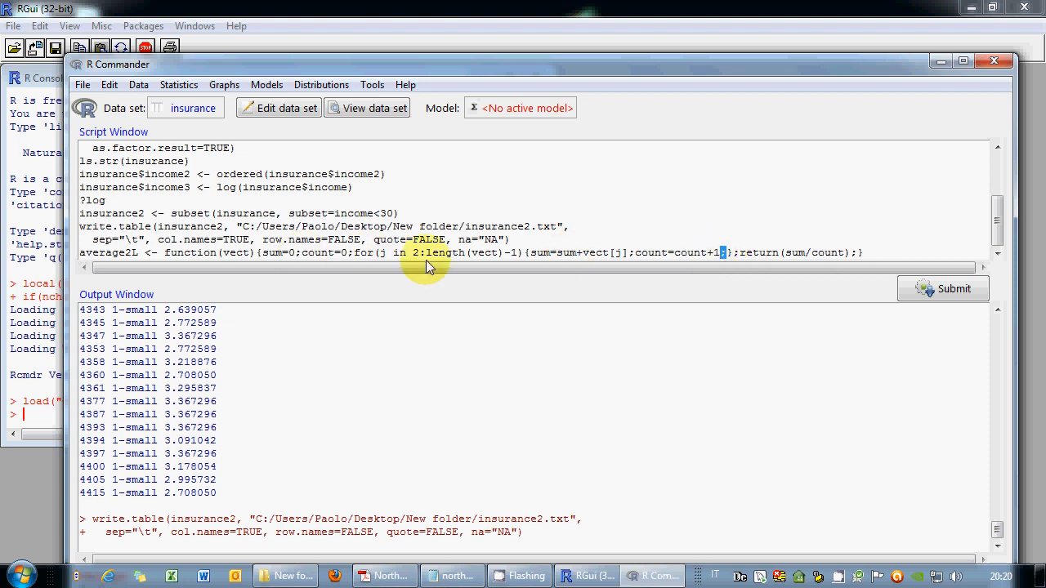
pyautogui.moveTo(899, 253); pyautogui.dragTo(74, 252)
pyautogui.click(907, 290)
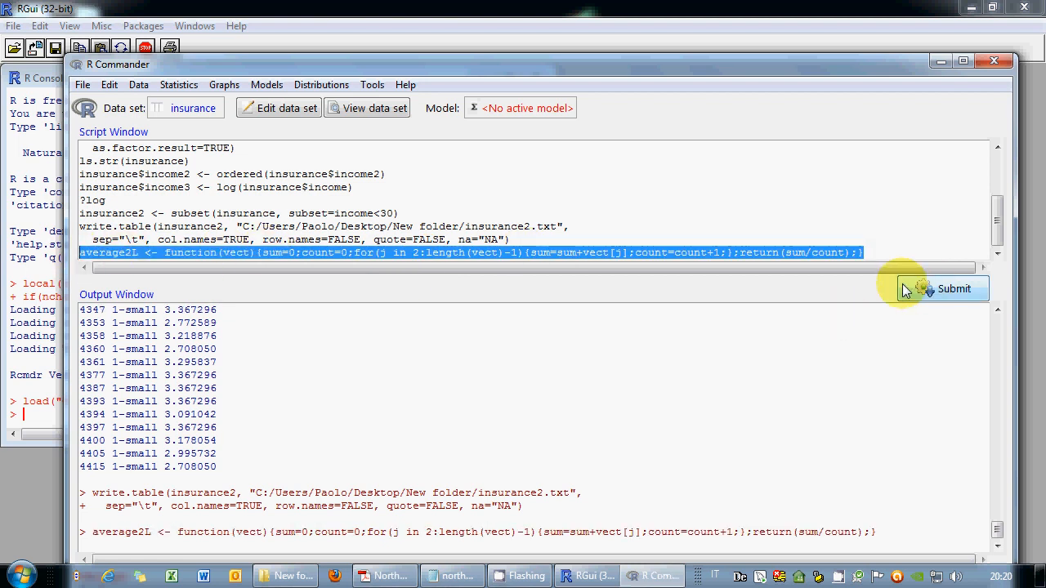
# Add the line average2L(c(7,2,3,4,80)) below the function definition and run it.
pyautogui.click(883, 254)
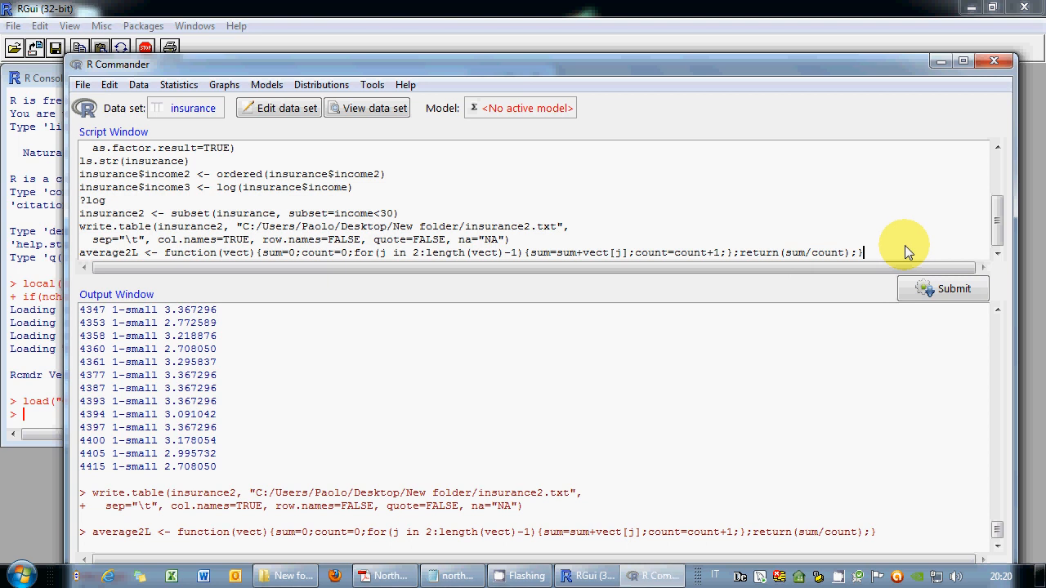
pyautogui.press('Return')
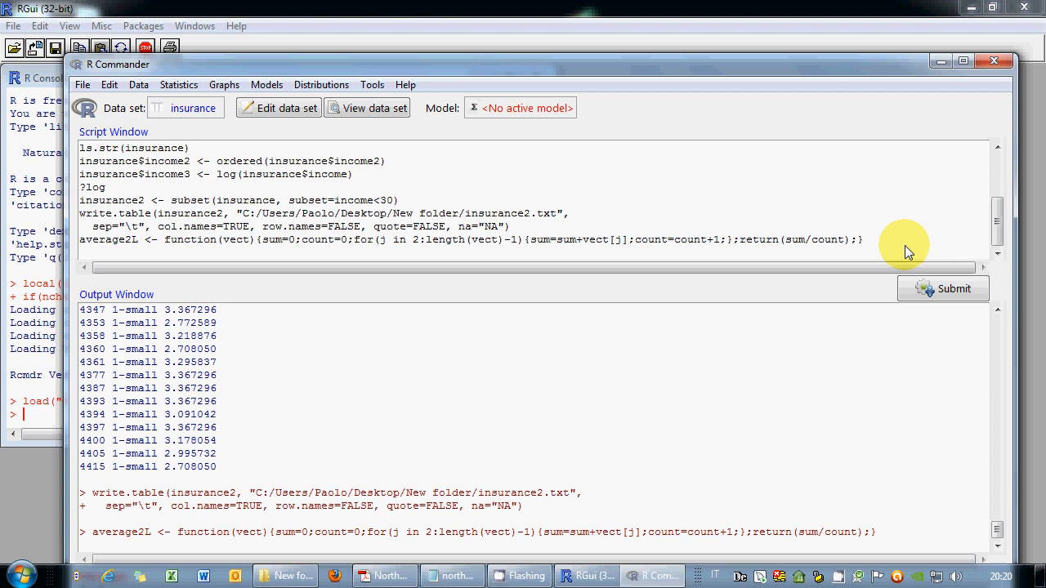
pyautogui.write('average2L(c(7,2,3,4,80))')
pyautogui.hotkey('shift', 'Home')
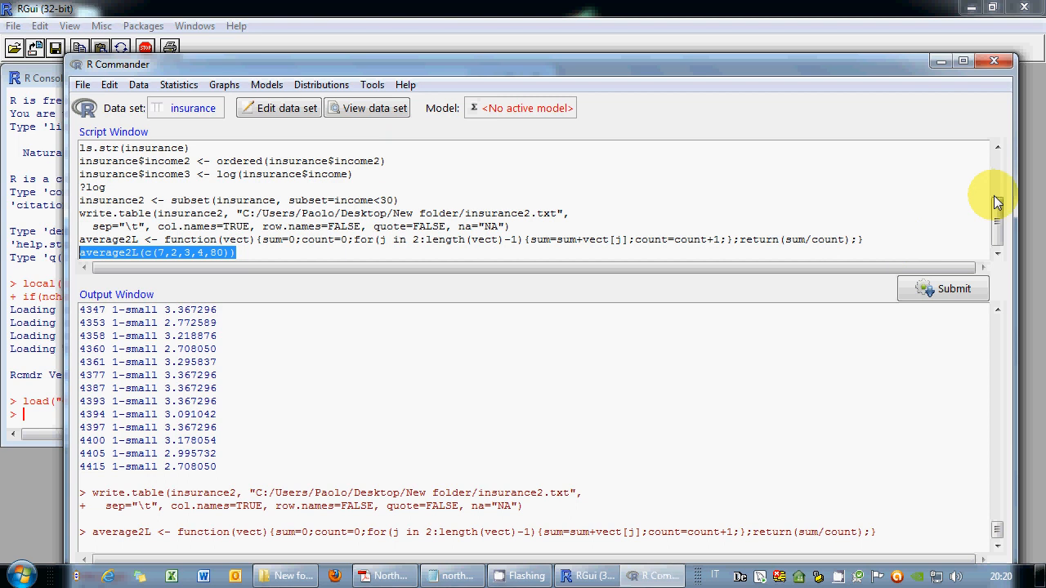
pyautogui.click(952, 290)
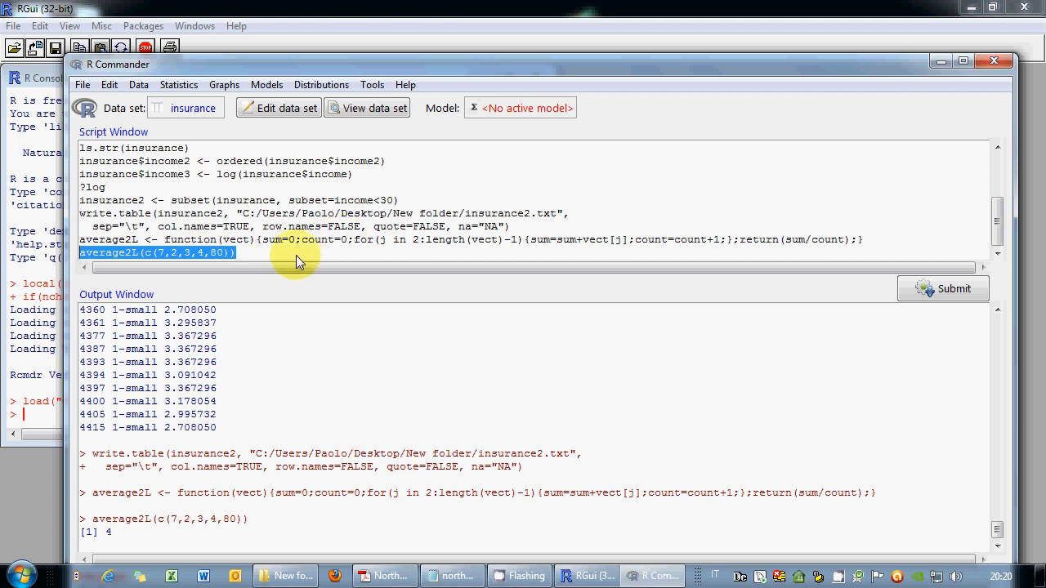
# Shorten the test vector in the average2L call to c(7,2,80) and run the line again.
pyautogui.doubleClick(161, 252)
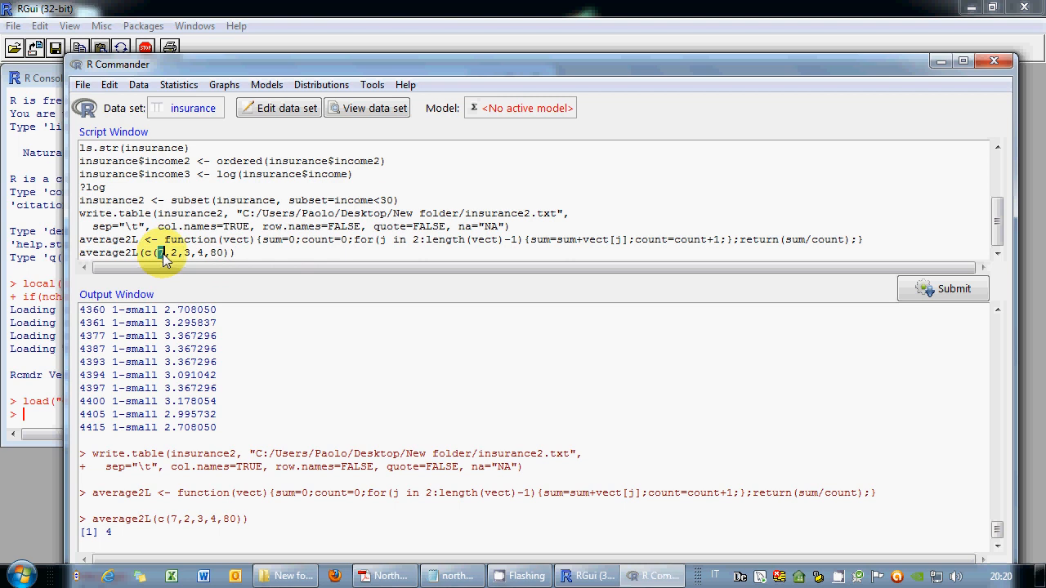
pyautogui.doubleClick(216, 252)
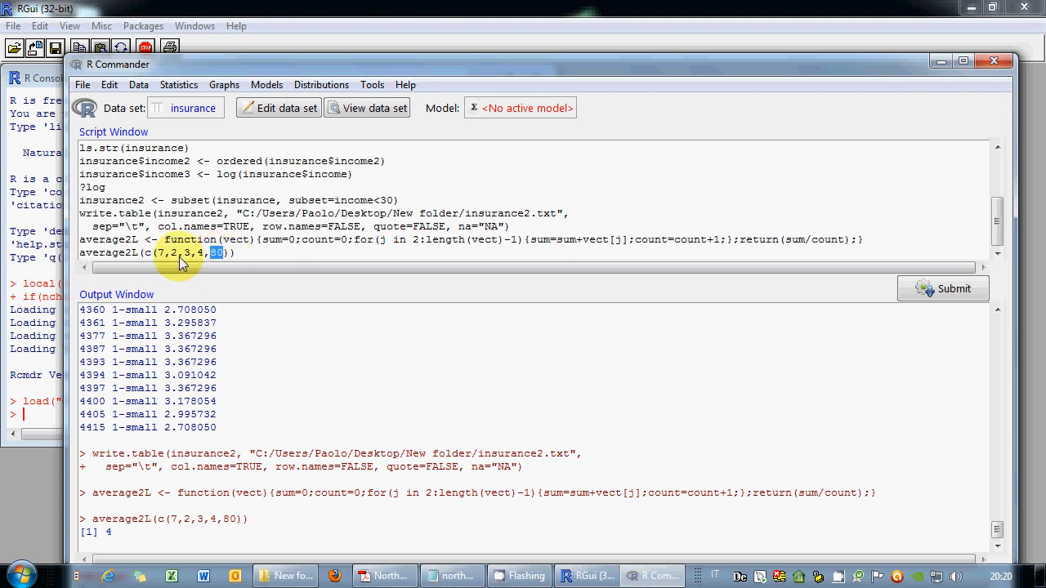
pyautogui.moveTo(172, 253); pyautogui.dragTo(204, 252)
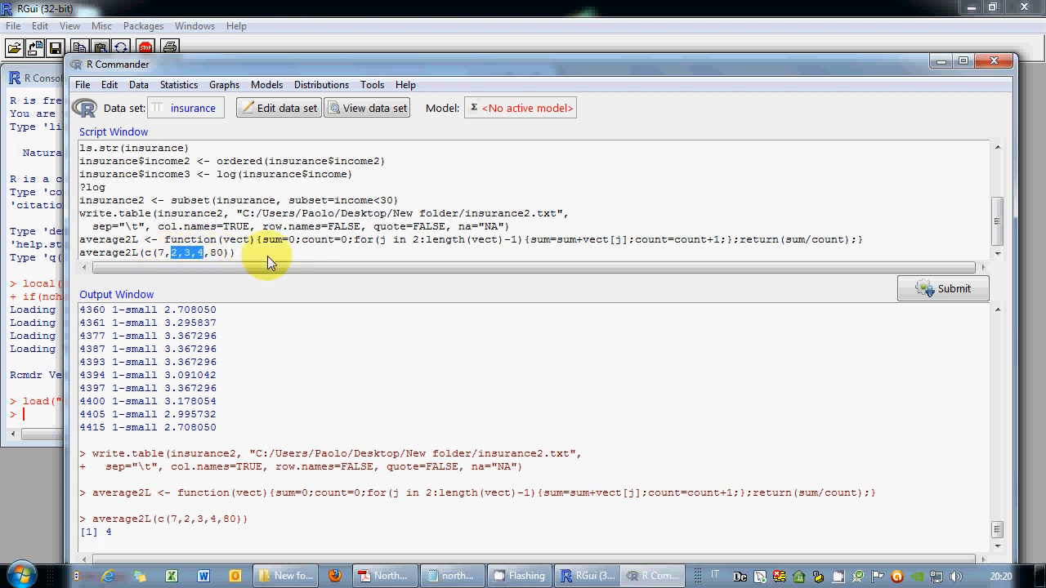
pyautogui.click(267, 255)
pyautogui.doubleClick(217, 252)
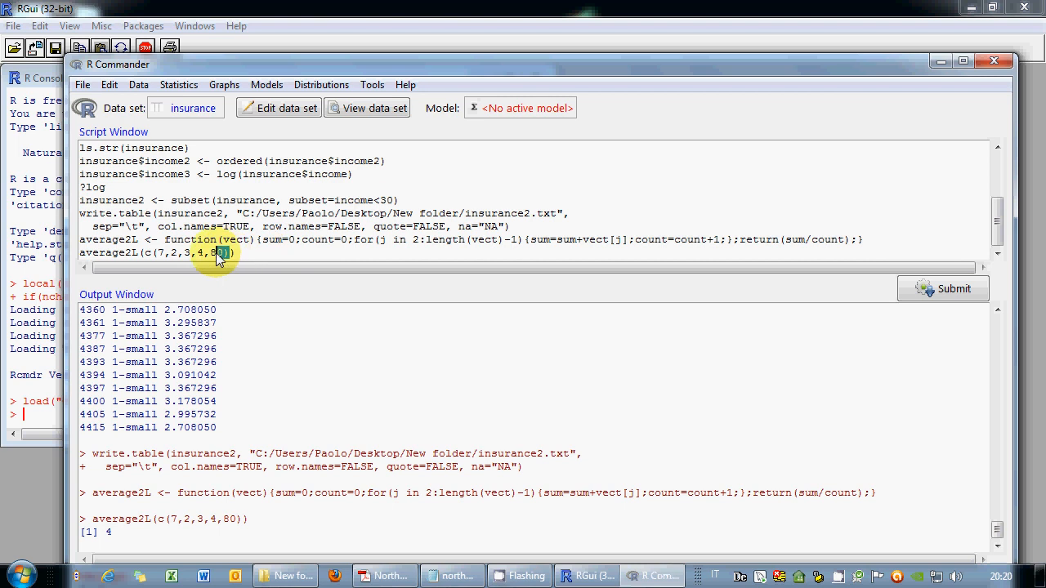
pyautogui.moveTo(177, 252); pyautogui.dragTo(211, 256)
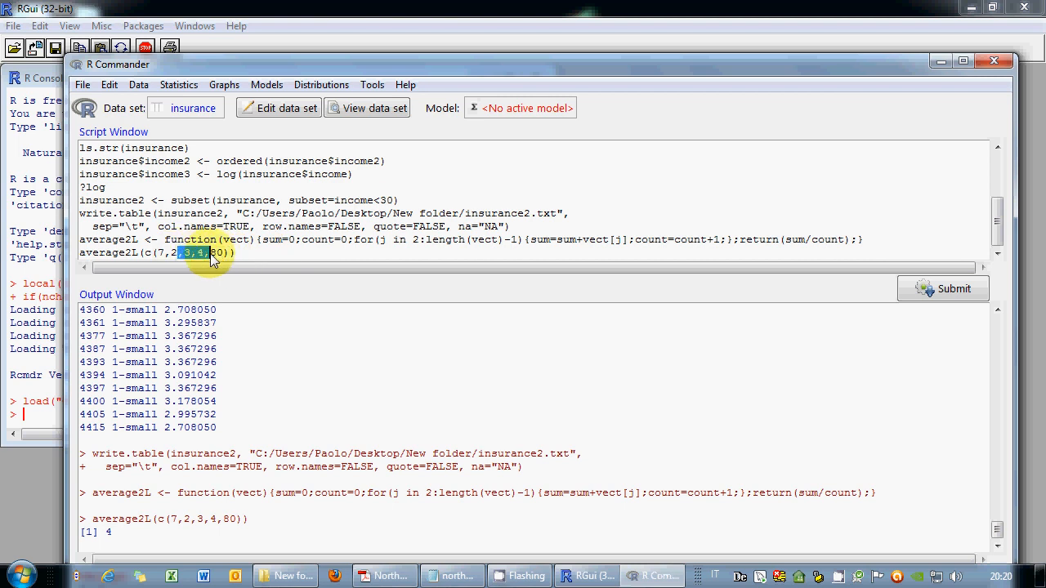
pyautogui.press('Delete')
pyautogui.write(',')
pyautogui.tripleClick(212, 251)
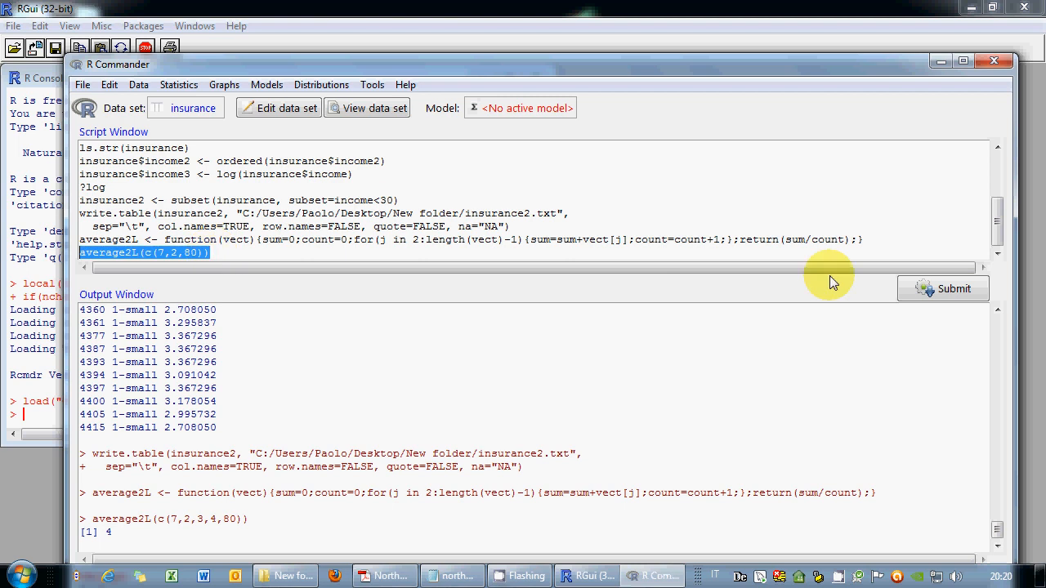
pyautogui.click(946, 288)
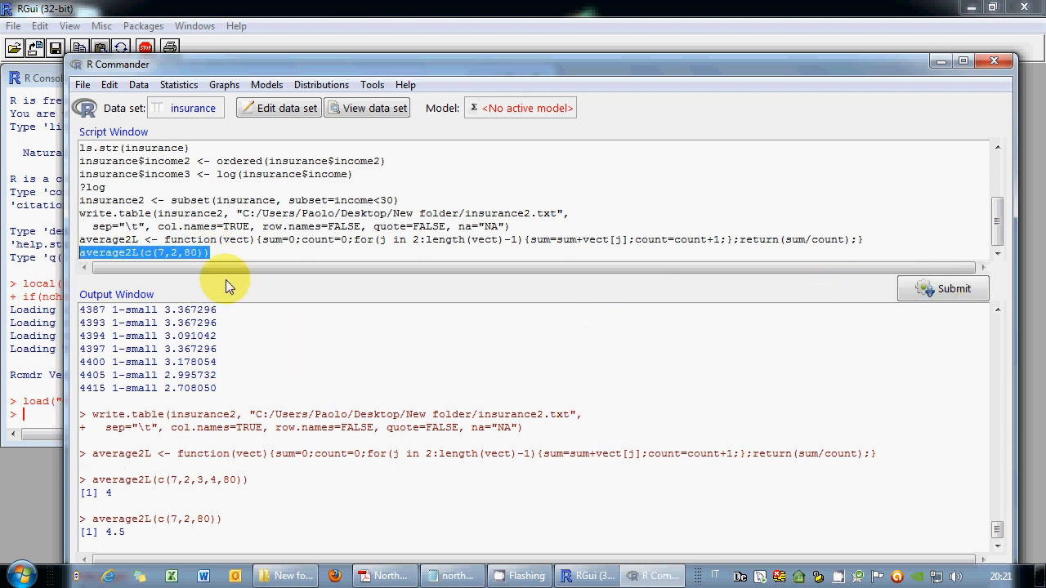
# Correct the average2L loop range to 2:(length(vect)-1) and run the function definition again.
pyautogui.click(219, 255)
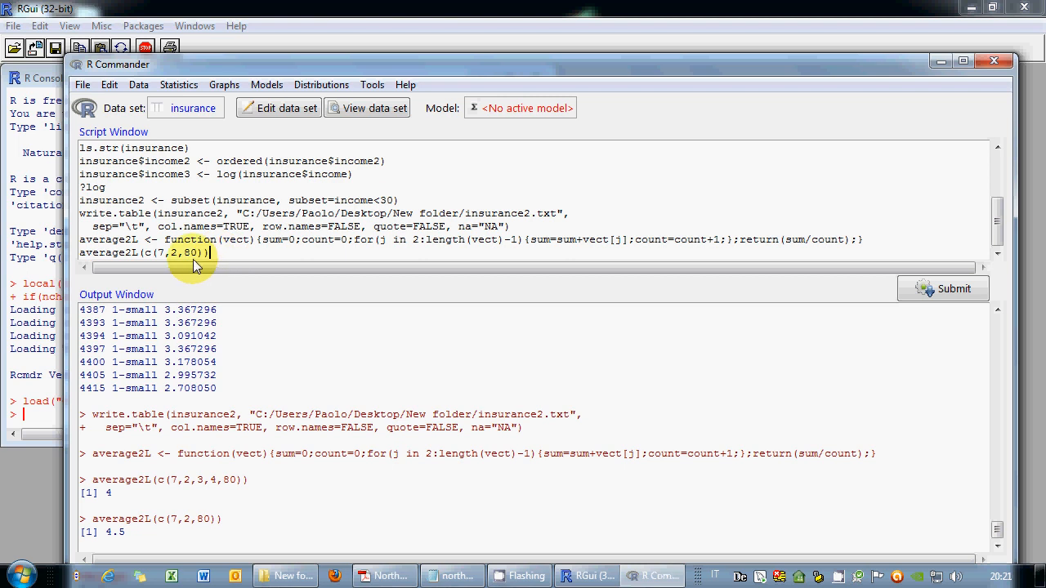
pyautogui.click(425, 240)
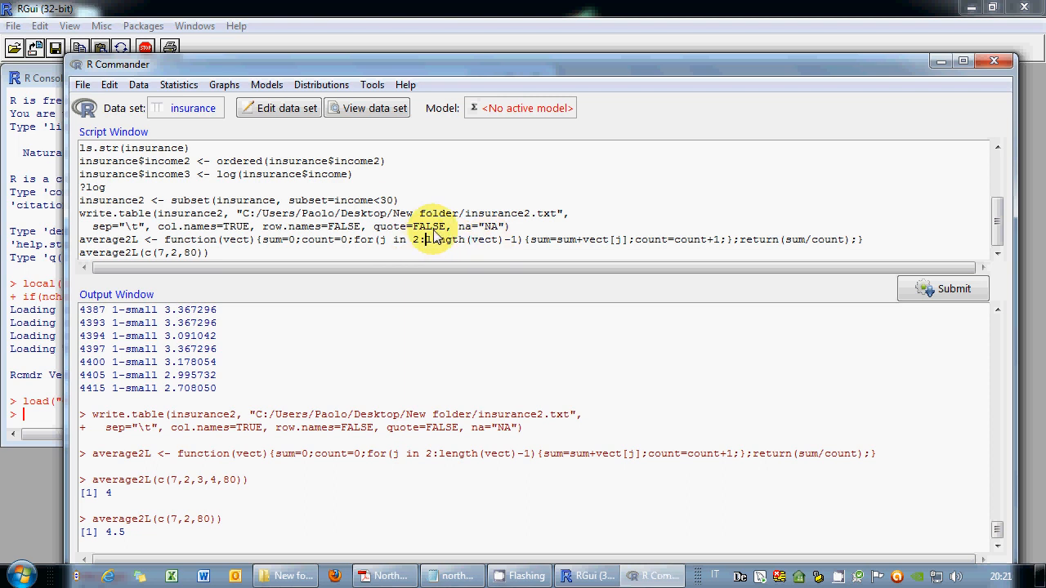
pyautogui.write('(vect')
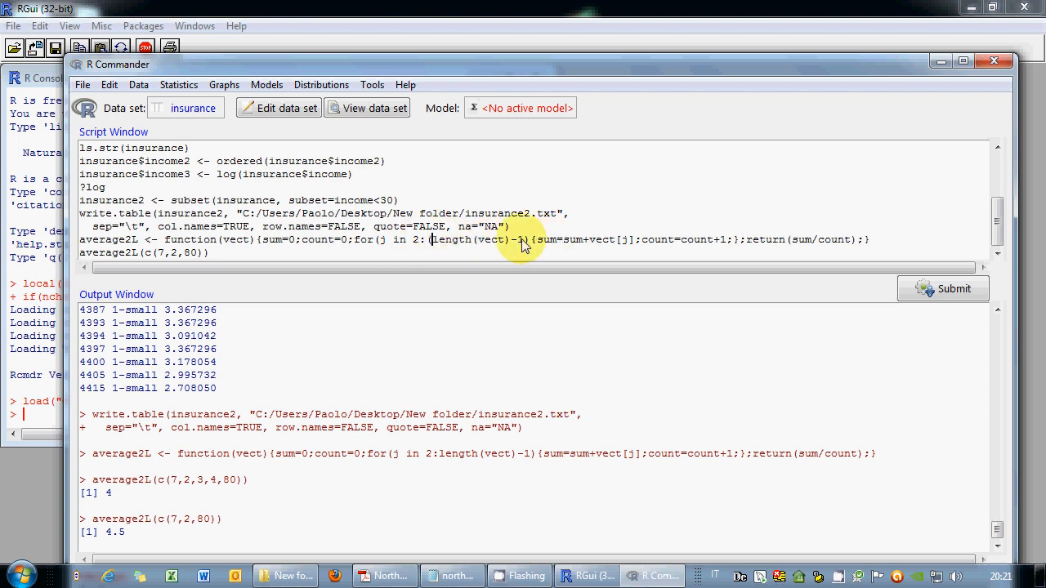
pyautogui.write(')')
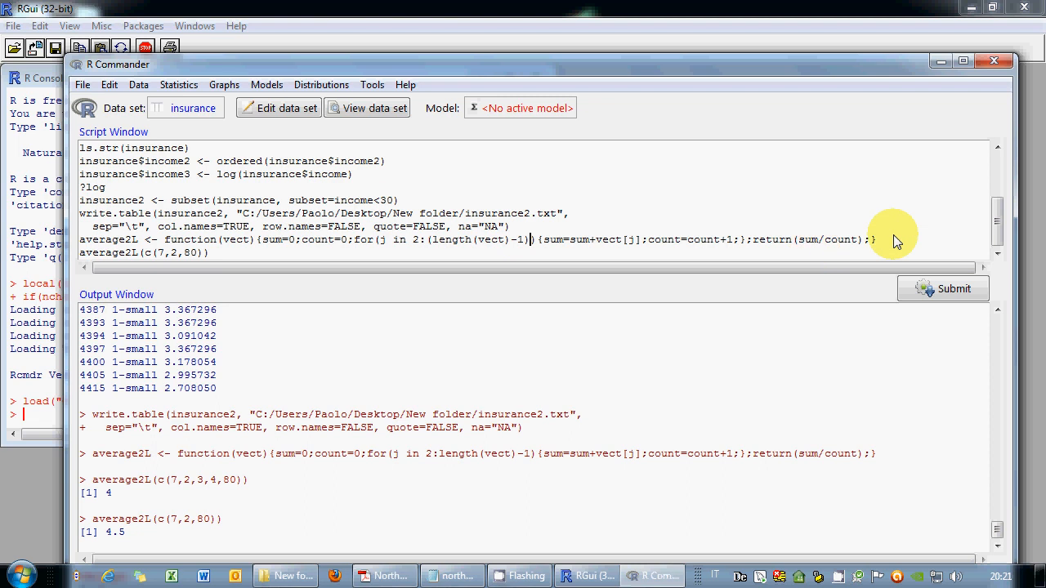
pyautogui.moveTo(879, 239); pyautogui.dragTo(61, 245)
pyautogui.click(931, 290)
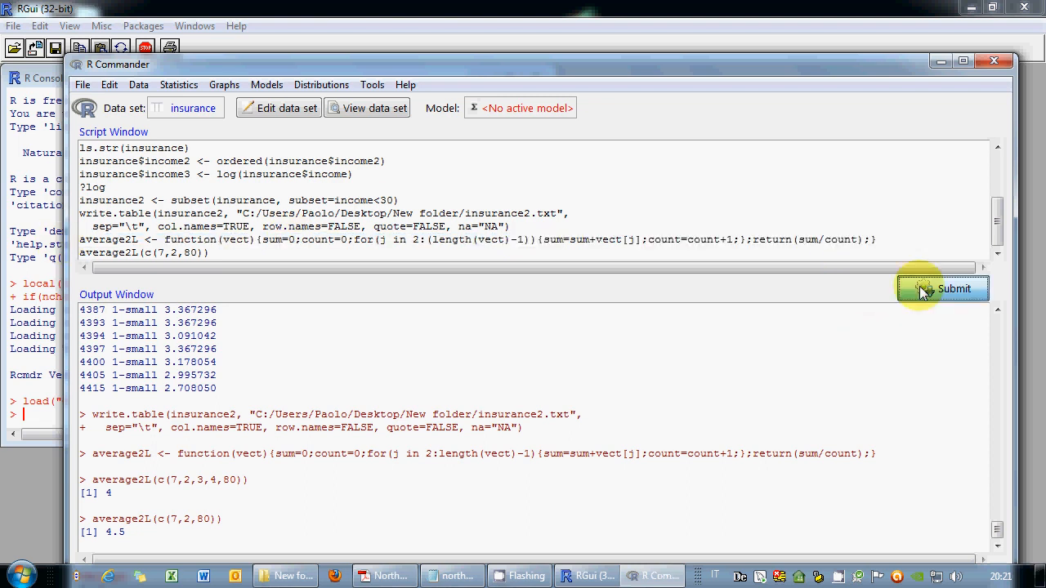
# Rerun the test call average2L(c(7,2,80)) with the corrected function.
pyautogui.click(225, 252)
pyautogui.hotkey('shift', 'Home')
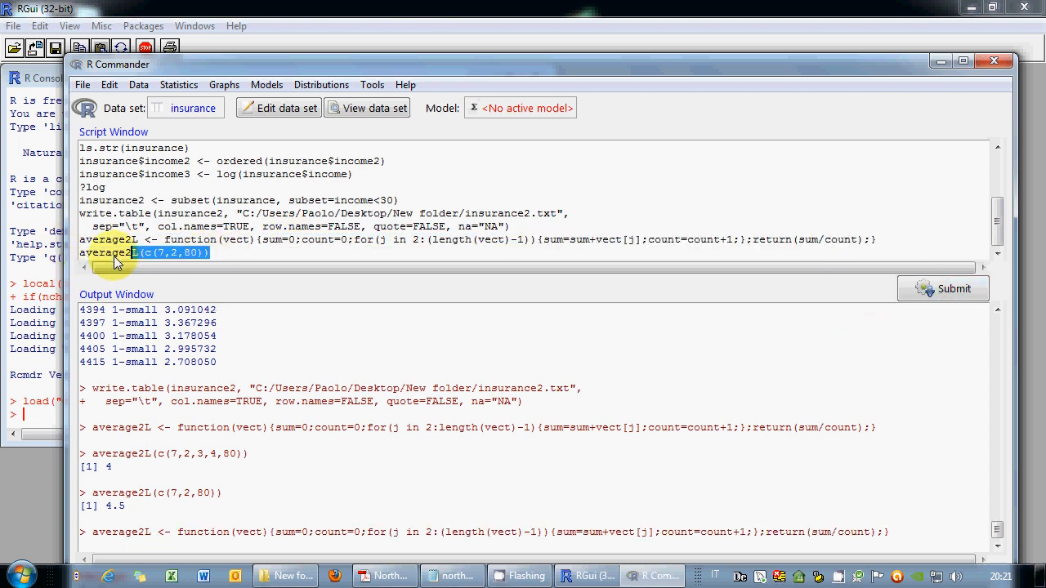
pyautogui.click(913, 290)
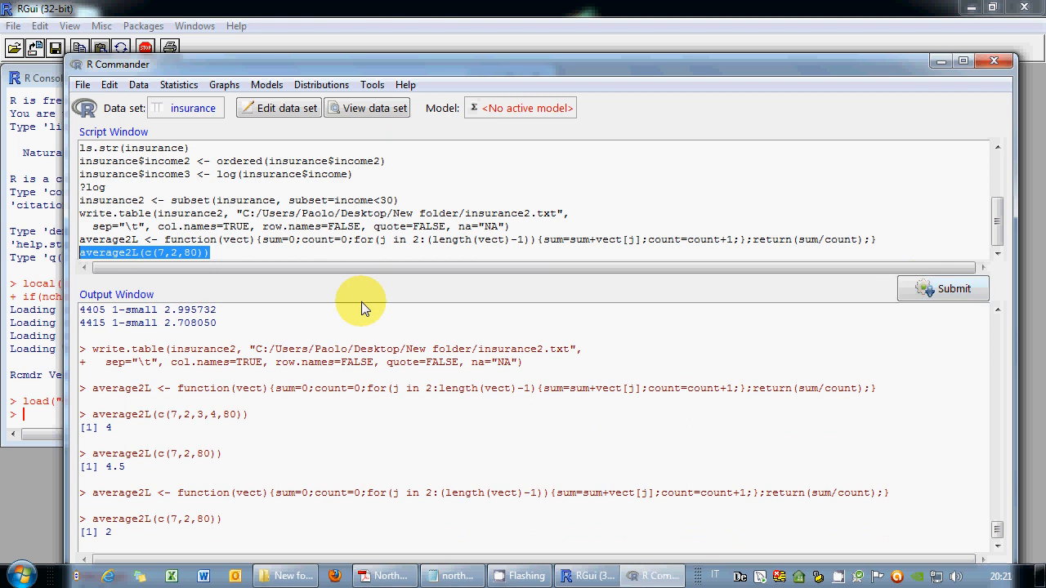
# Extend the test vector in the average2L call to c(7,2,3,4,80) and run the line.
pyautogui.click(185, 254)
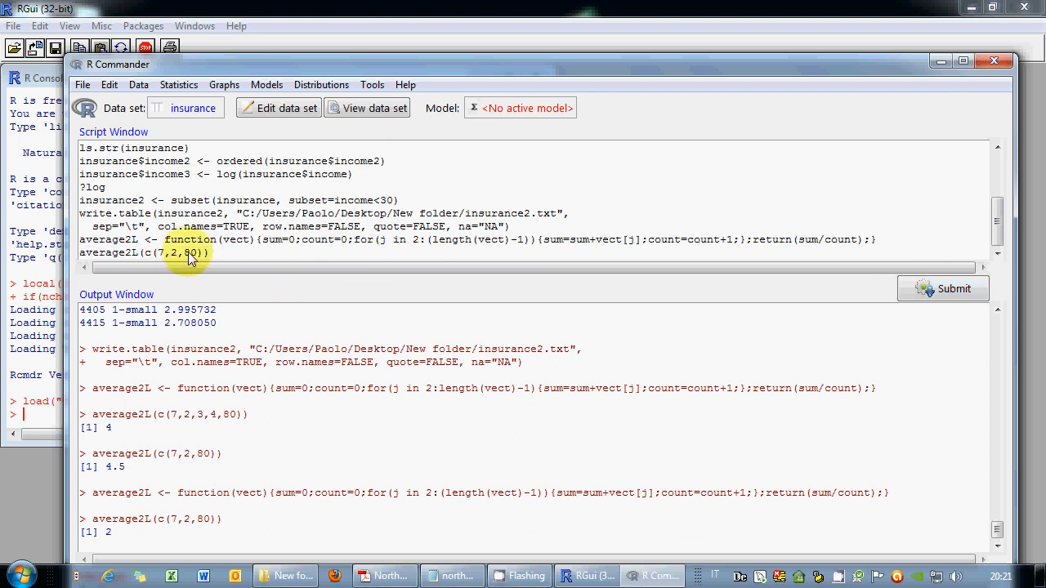
pyautogui.write('3,4,')
pyautogui.tripleClick(188, 253)
pyautogui.click(940, 290)
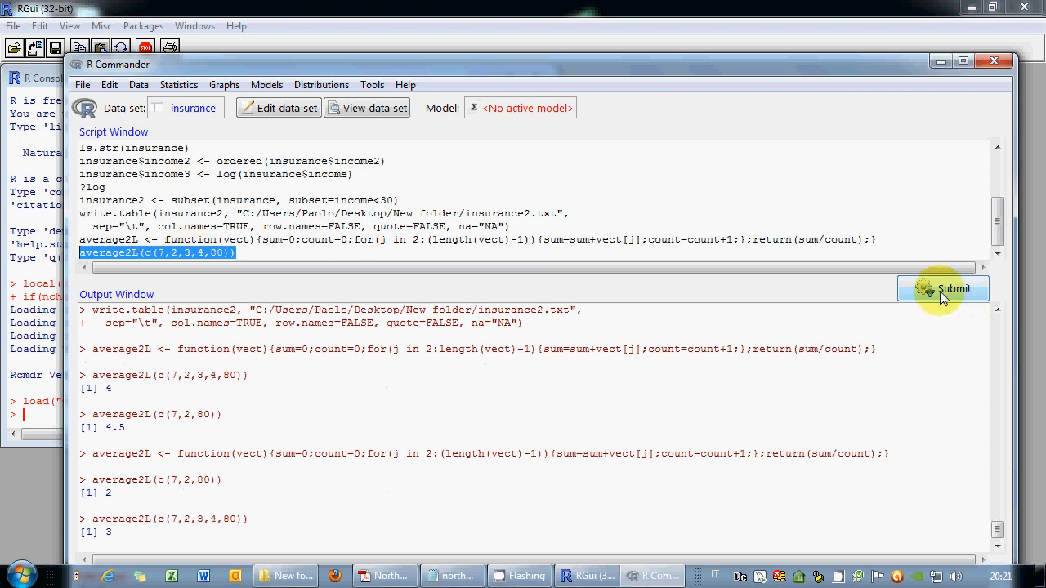
# Replace the test vector in the average2L call with insurance$deductible and run the line.
pyautogui.moveTo(241, 254); pyautogui.dragTo(144, 254)
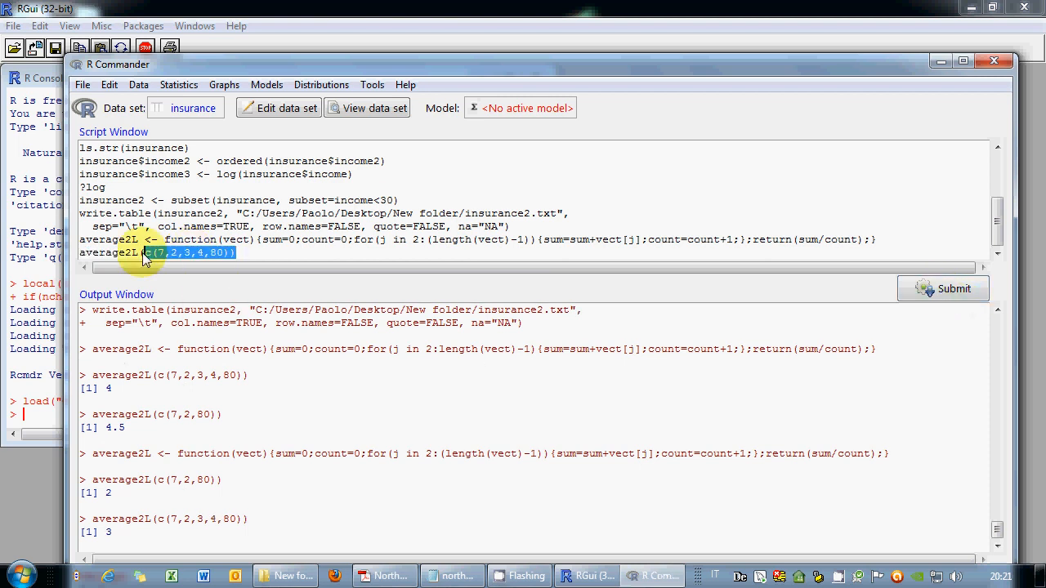
pyautogui.write('c')
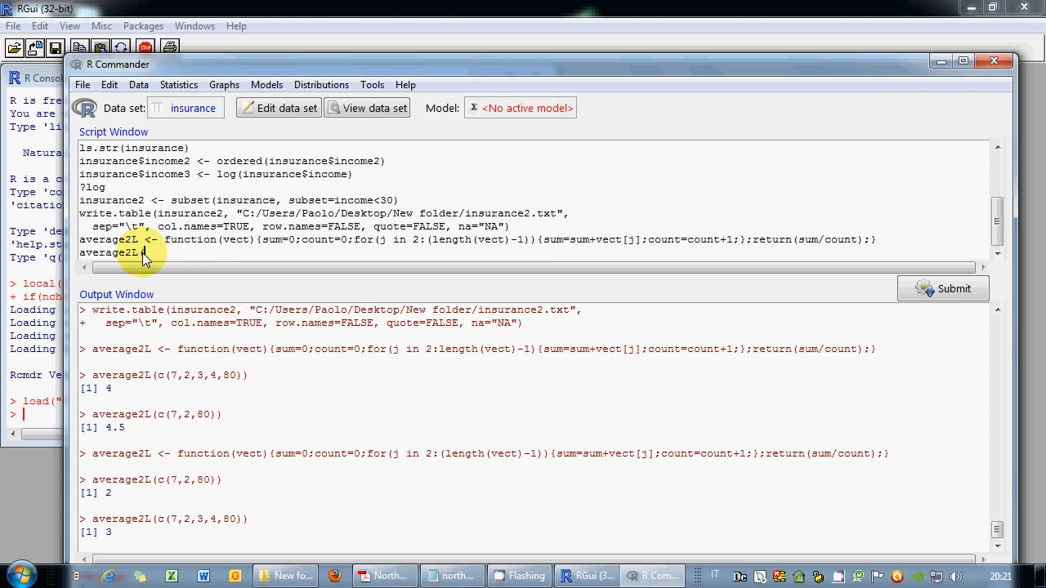
pyautogui.write('nsurance$deductible)')
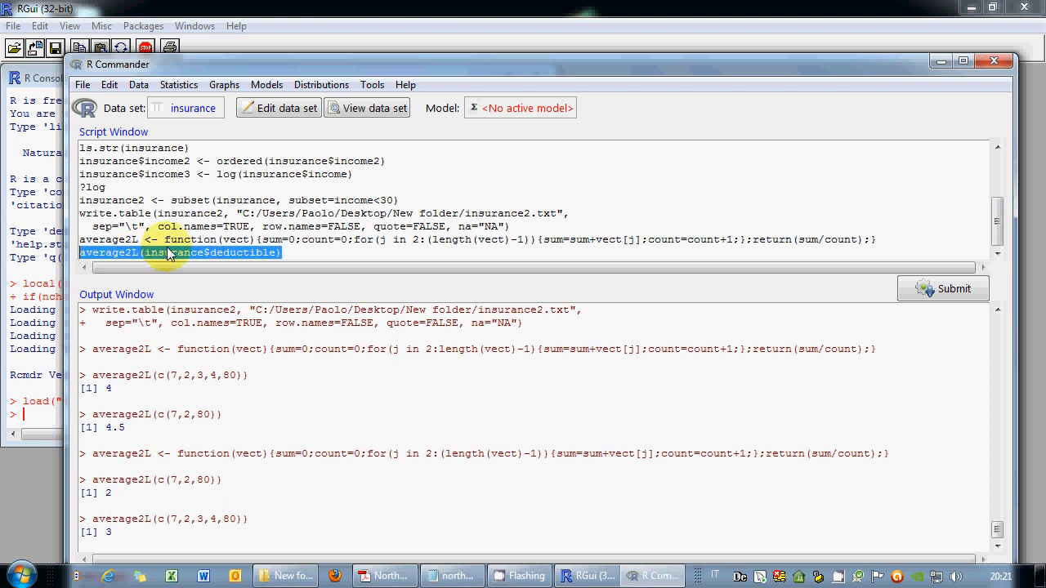
pyautogui.click(919, 289)
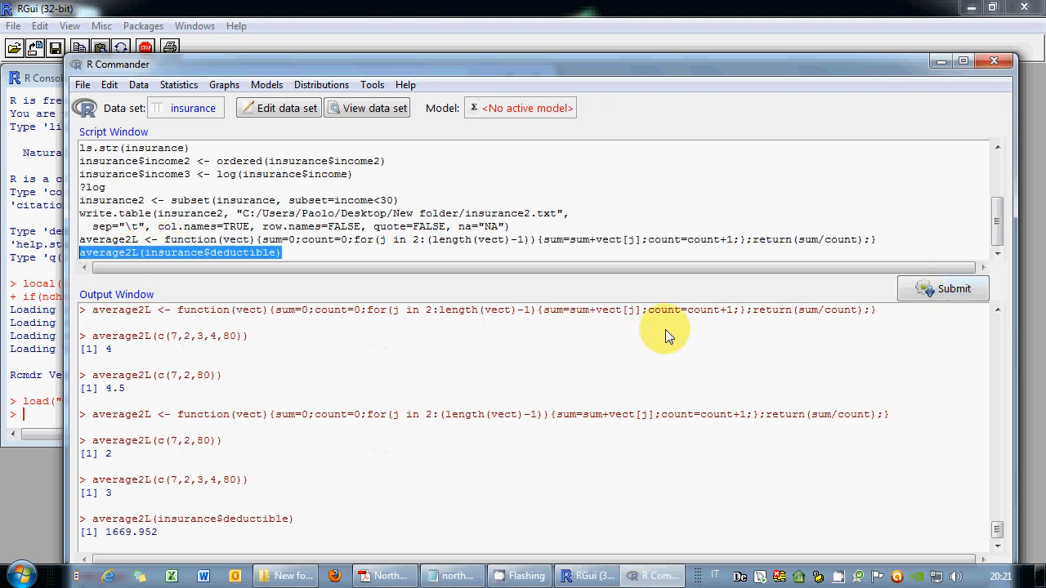
# Add the line insurance$addiction <- 1:4415 below the average2L call and run it.
pyautogui.click(303, 255)
pyautogui.press('Return')
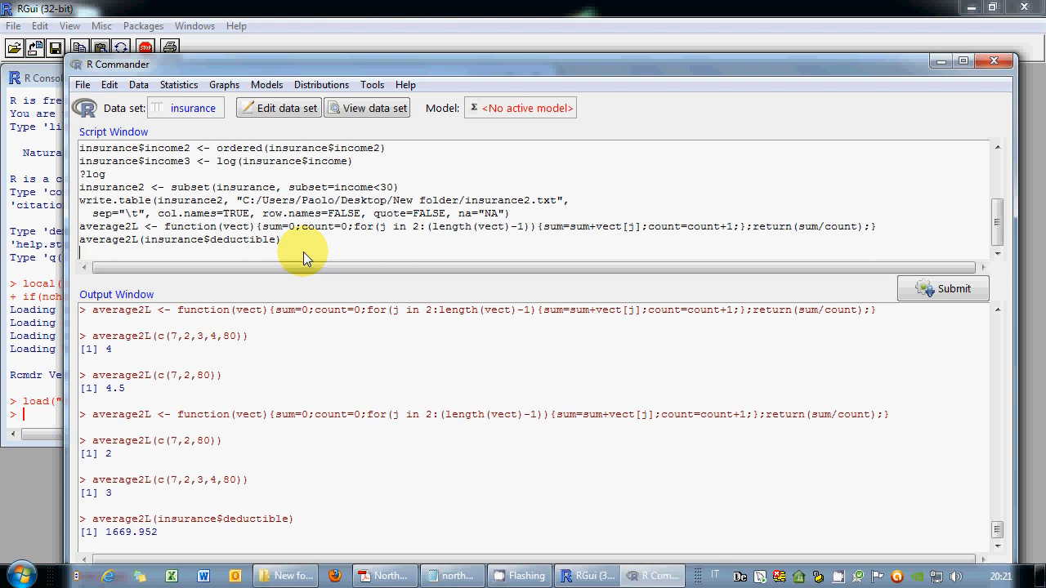
pyautogui.write('addiction')
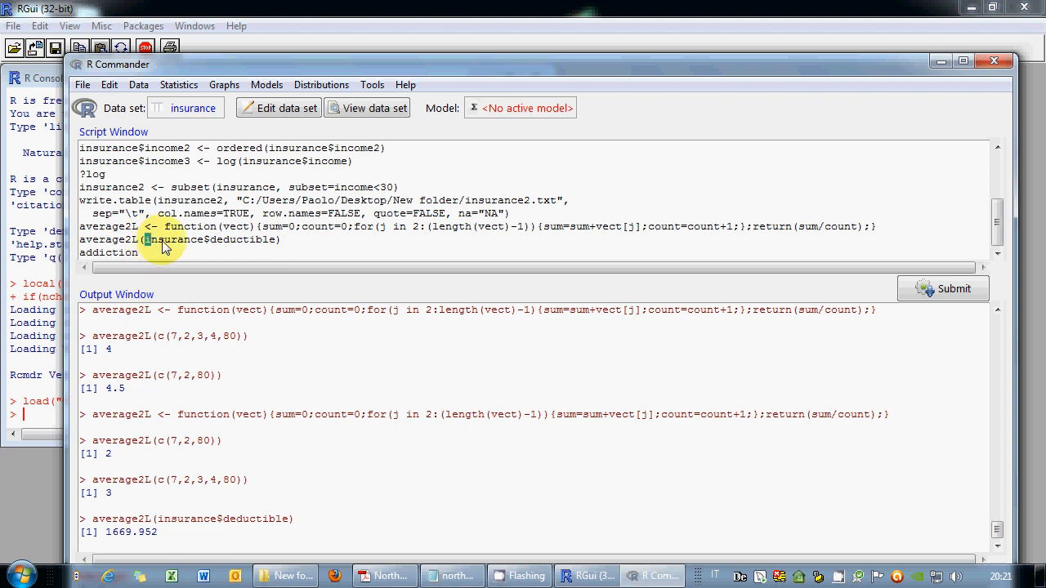
pyautogui.moveTo(145, 239); pyautogui.dragTo(211, 242)
pyautogui.hotkey('ctrl', 'c')
pyautogui.click(79, 253)
pyautogui.hotkey('ctrl', 'v')
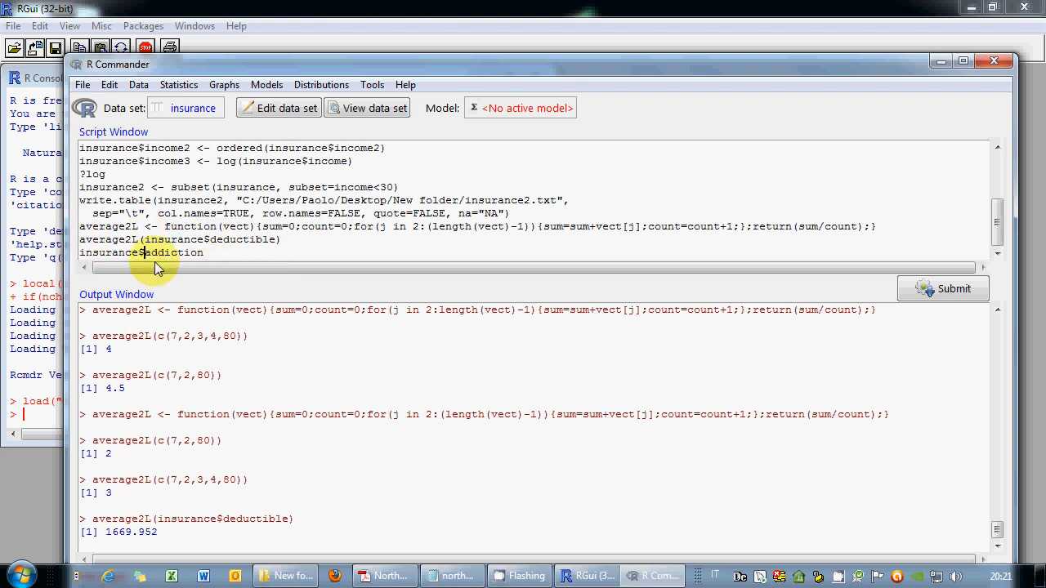
pyautogui.click(240, 253)
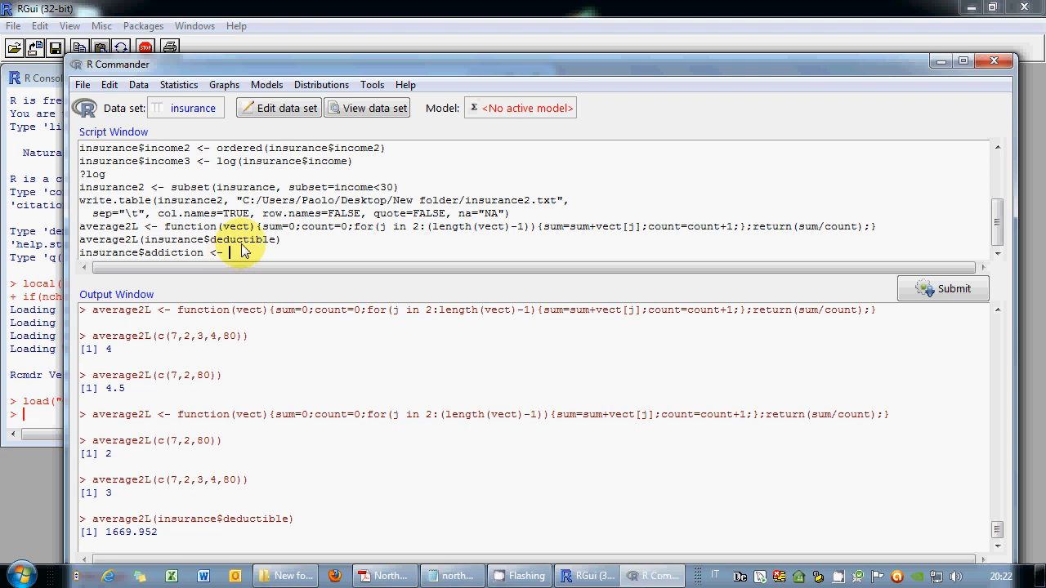
pyautogui.write('1:1415')
pyautogui.tripleClick(240, 253)
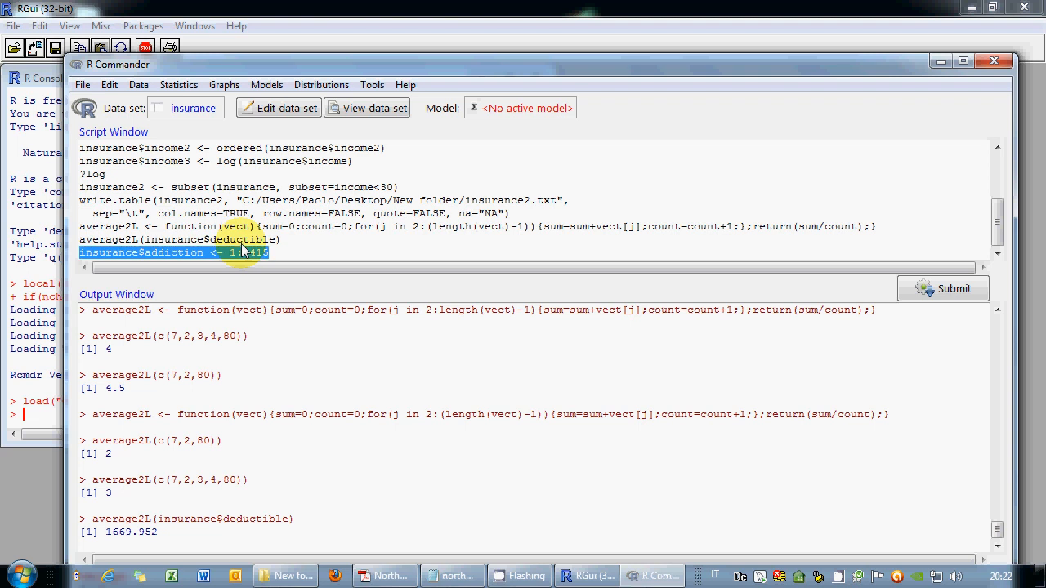
pyautogui.click(918, 287)
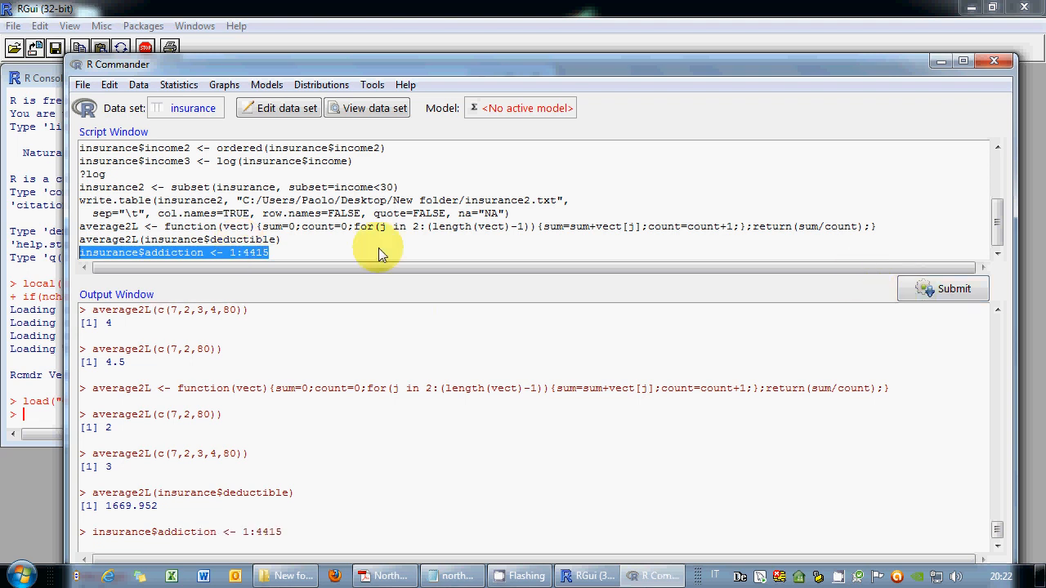
# Start a new script line and print the insurance$addiction variable by running only its name.
pyautogui.click(413, 257)
pyautogui.press('Return')
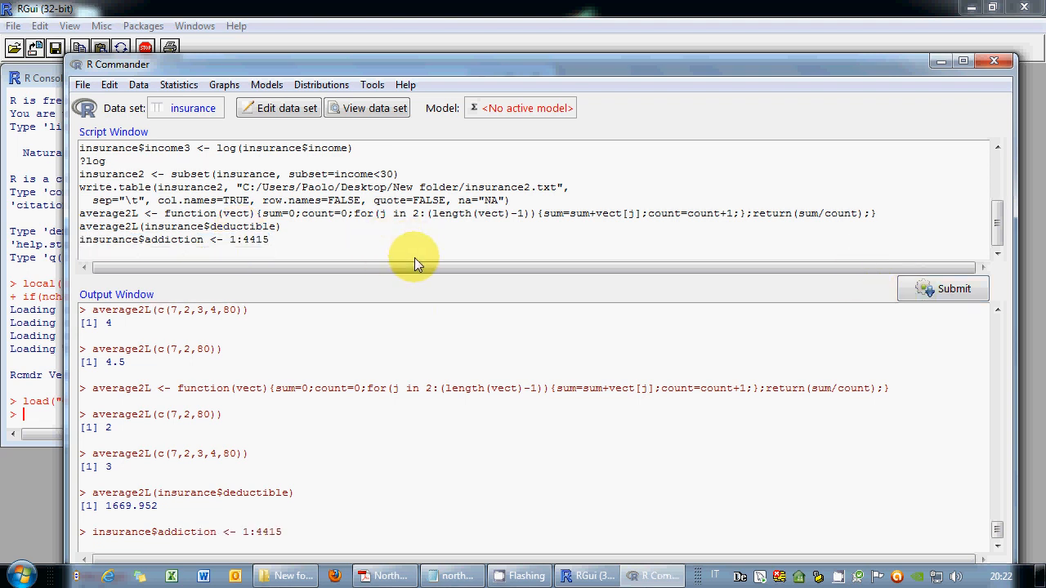
pyautogui.moveTo(104, 240); pyautogui.dragTo(61, 241)
pyautogui.click(934, 290)
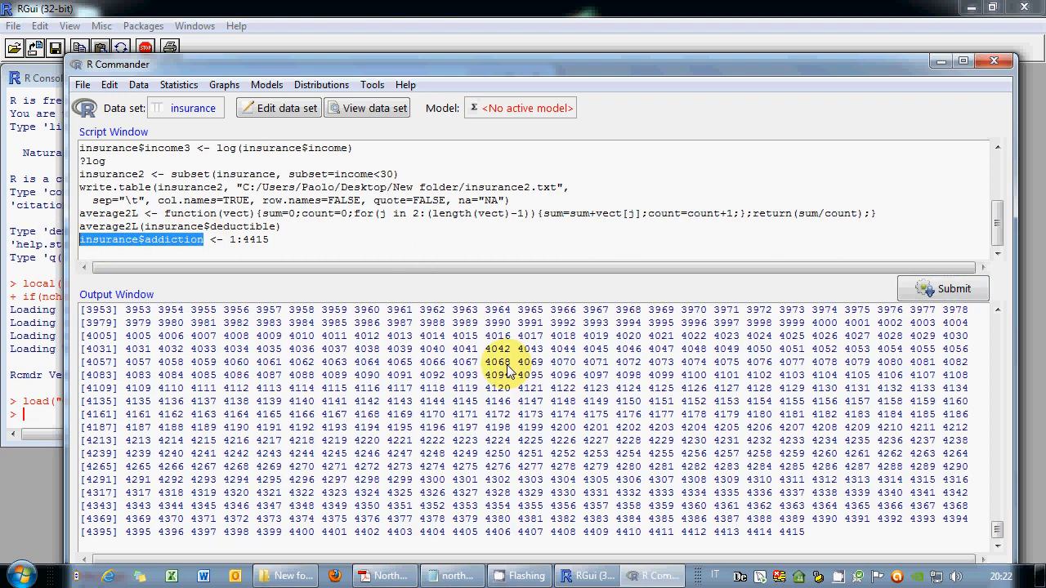
# Add the line insurance$addiction[50:70] <- NA at the end of the script and run it.
pyautogui.click(307, 248)
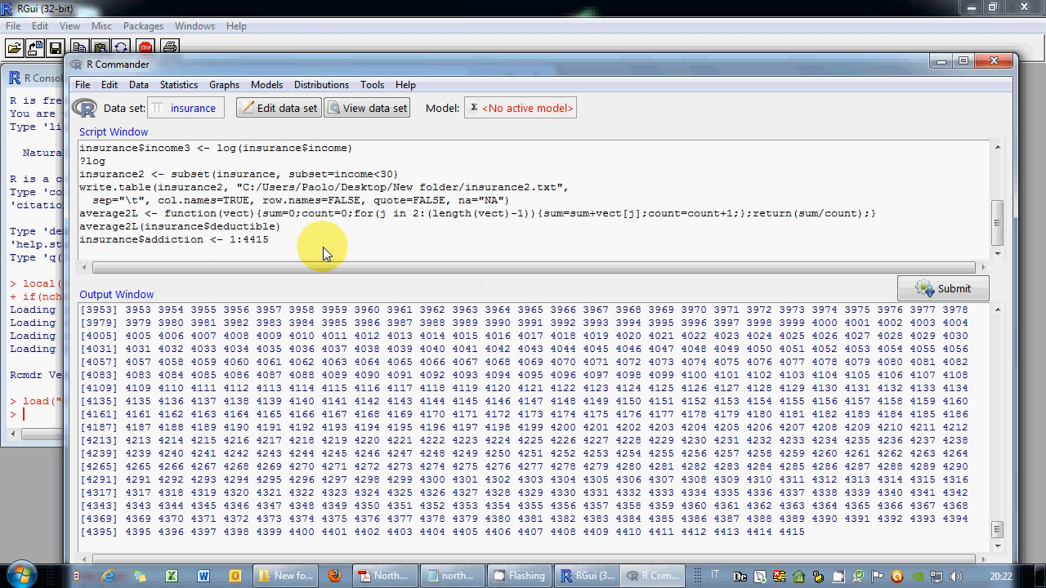
pyautogui.moveTo(204, 240); pyautogui.dragTo(78, 240)
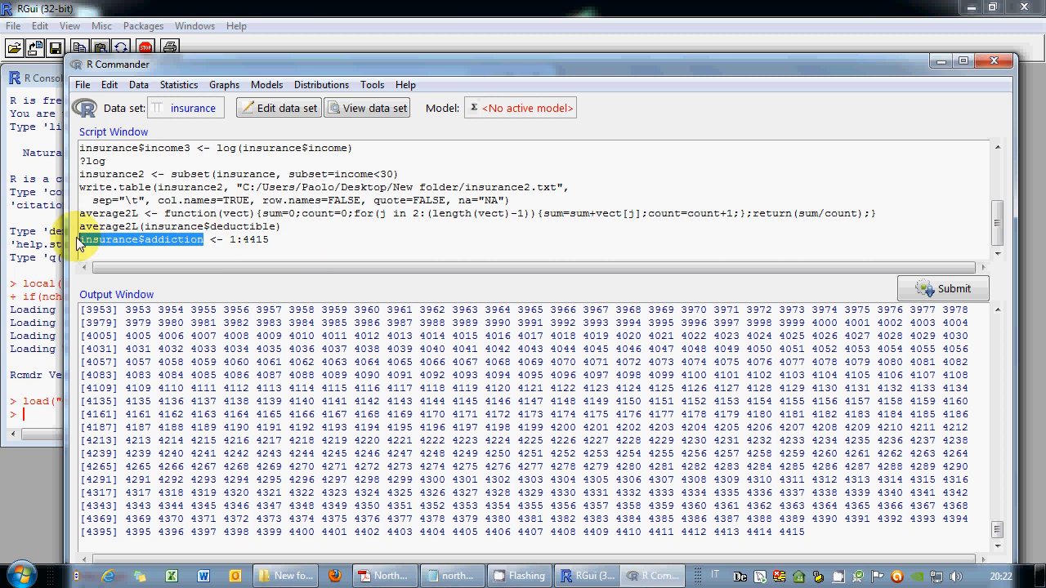
pyautogui.click(122, 255)
pyautogui.hotkey('ctrl', 'v')
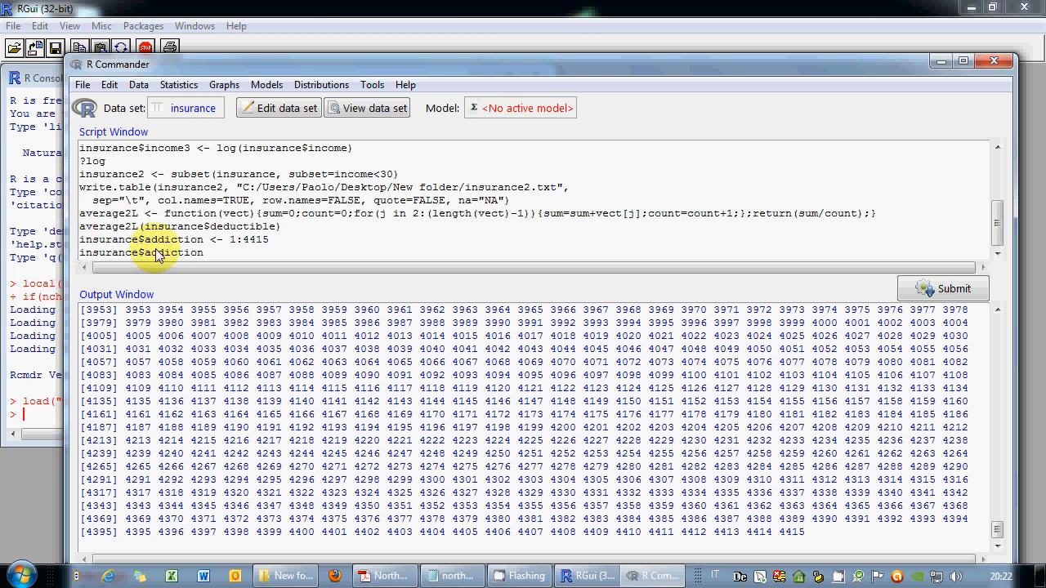
pyautogui.write('[50:70] <- NA')
pyautogui.hotkey('shift', 'Home')
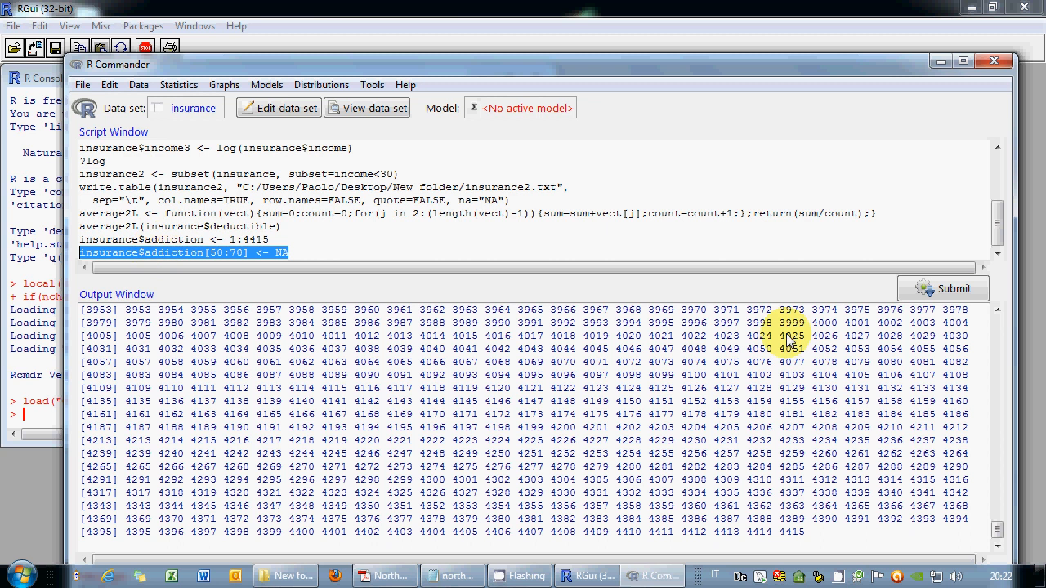
pyautogui.click(936, 288)
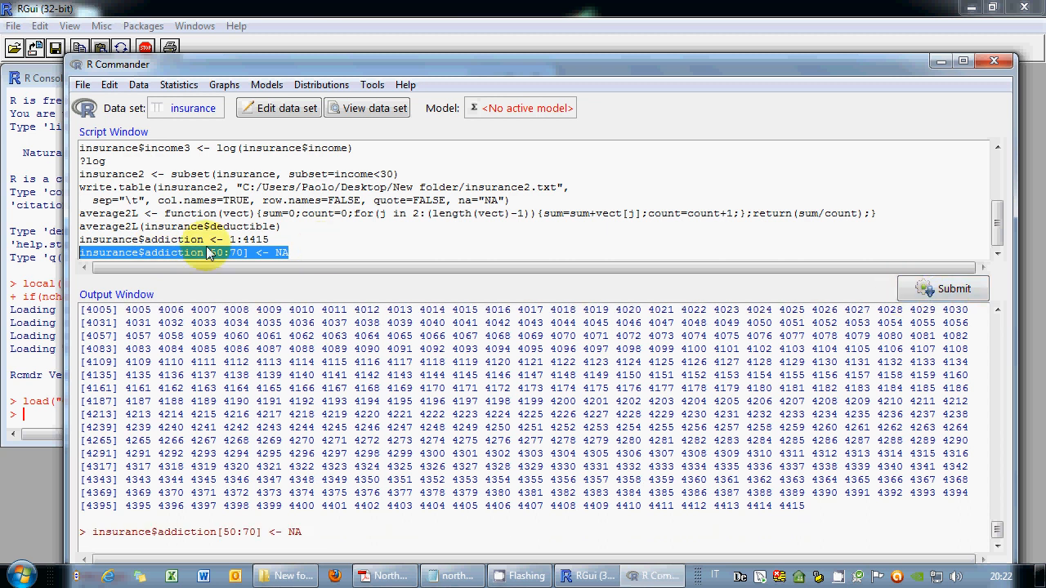
# Print insurance$addiction again to inspect elements 50 to 70, and add an empty line at the script's end.
pyautogui.moveTo(204, 239); pyautogui.dragTo(51, 242)
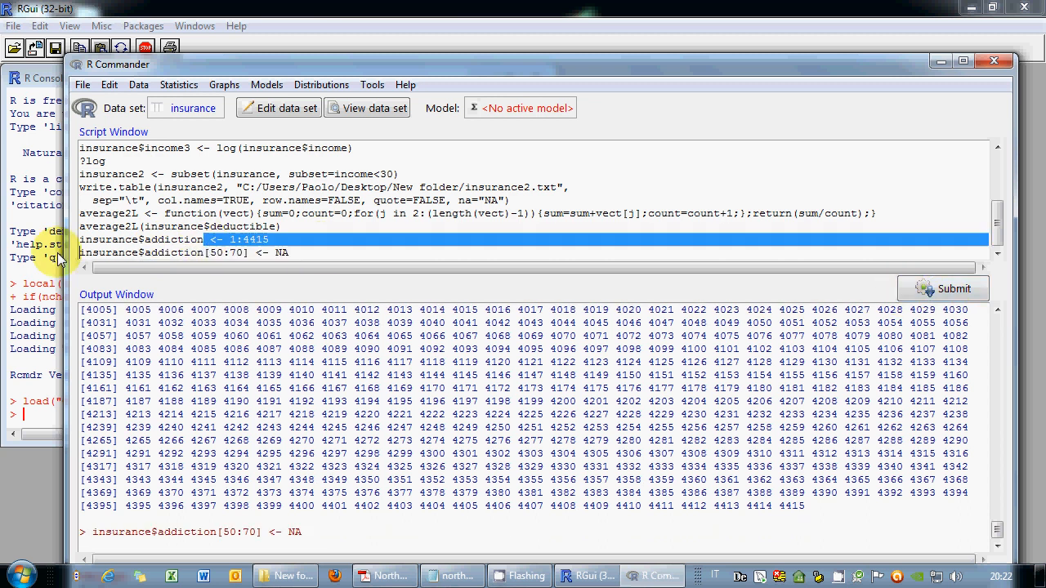
pyautogui.click(934, 291)
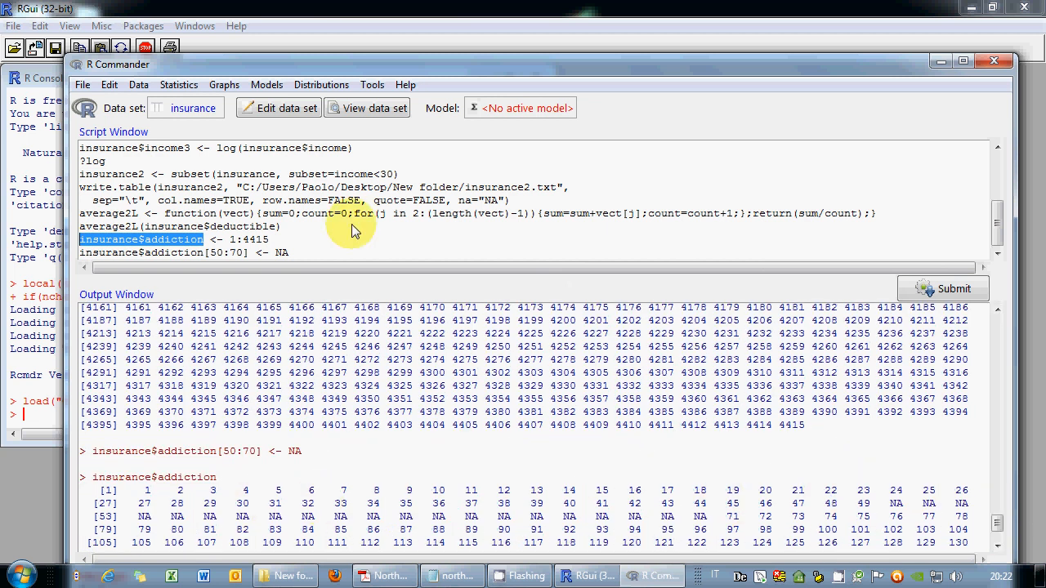
pyautogui.click(358, 253)
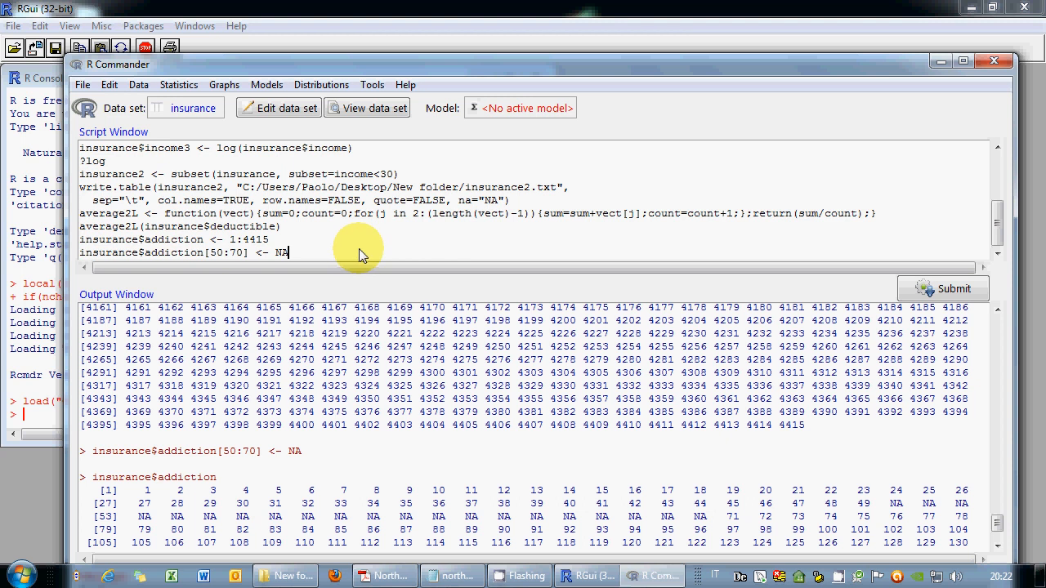
pyautogui.press('Return')
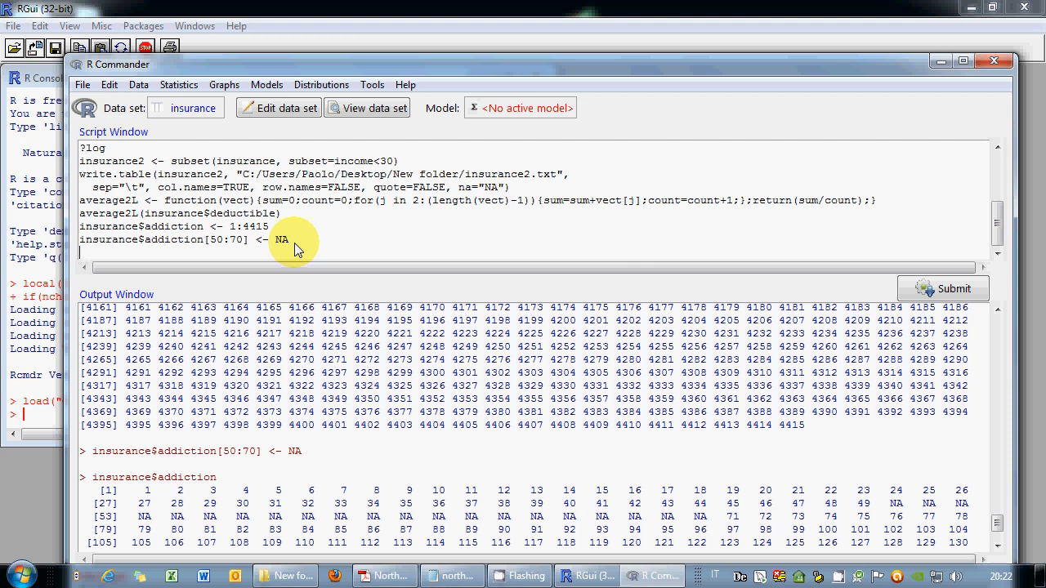
# Save the R workspace as Insurance.RData in New folder, replacing the existing file.
pyautogui.click(82, 85)
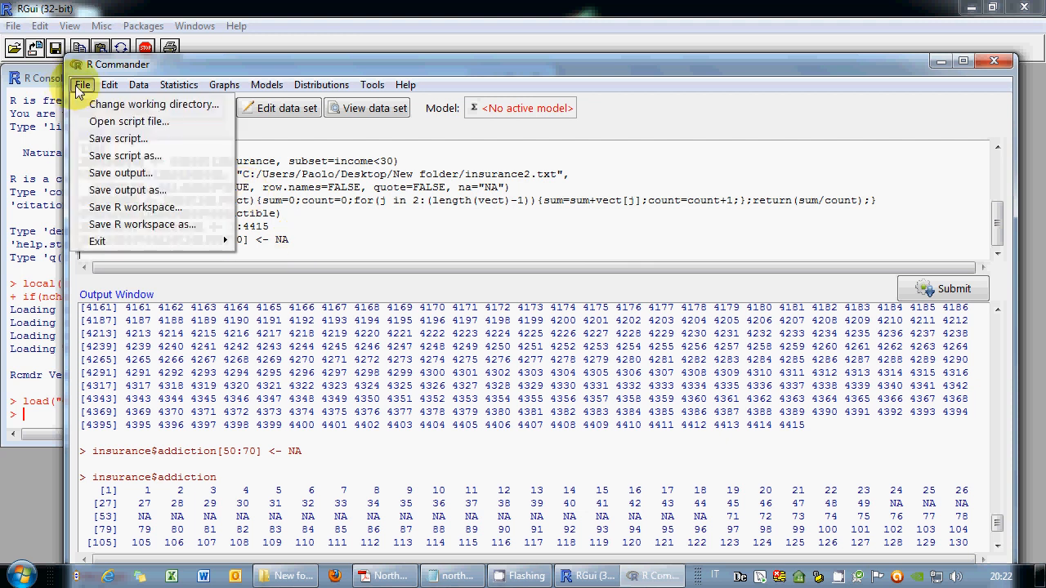
pyautogui.click(163, 224)
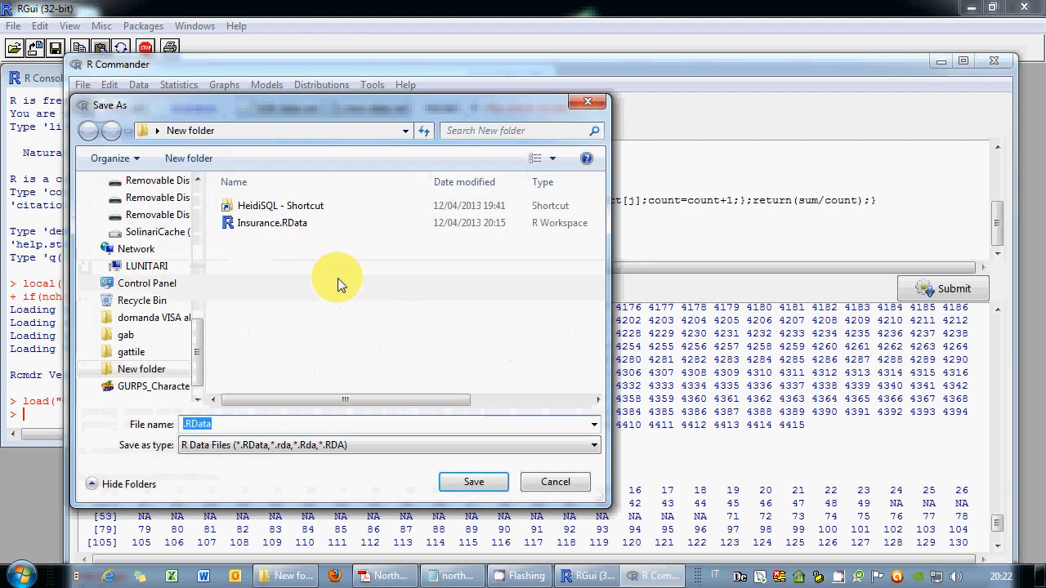
pyautogui.click(272, 223)
pyautogui.click(474, 482)
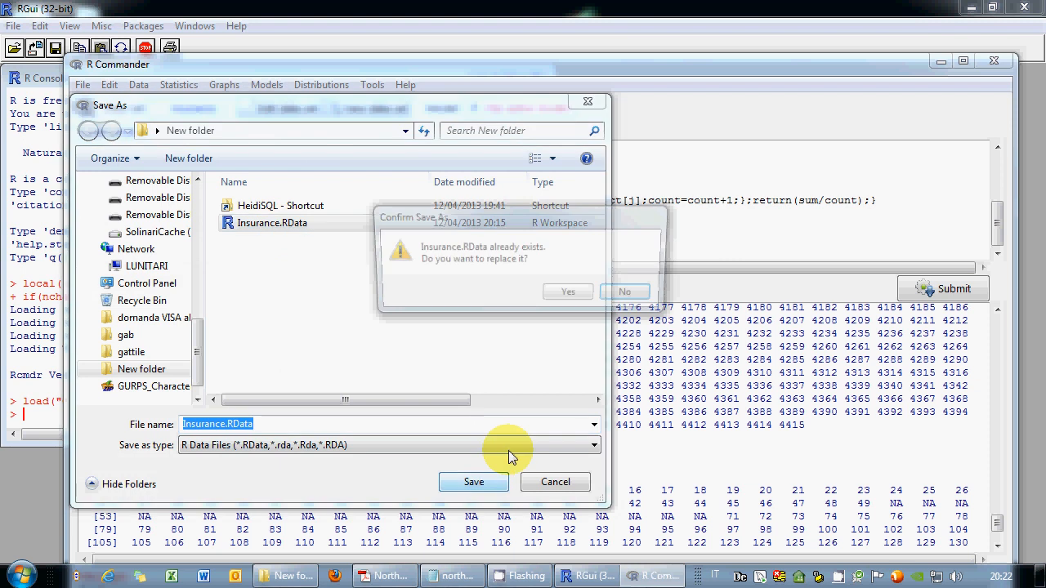
pyautogui.click(569, 296)
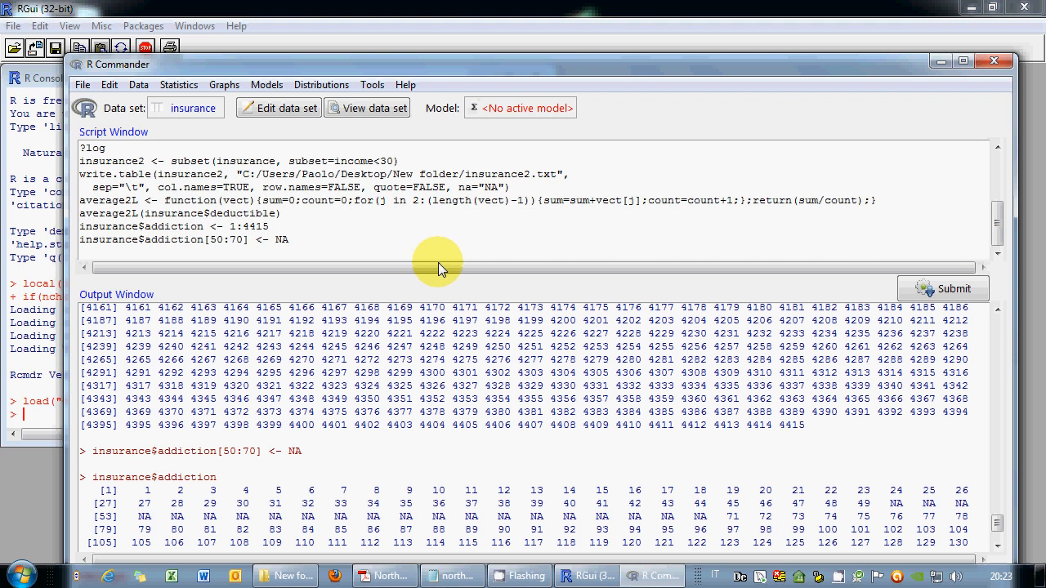
pyautogui.rightClick(251, 206)
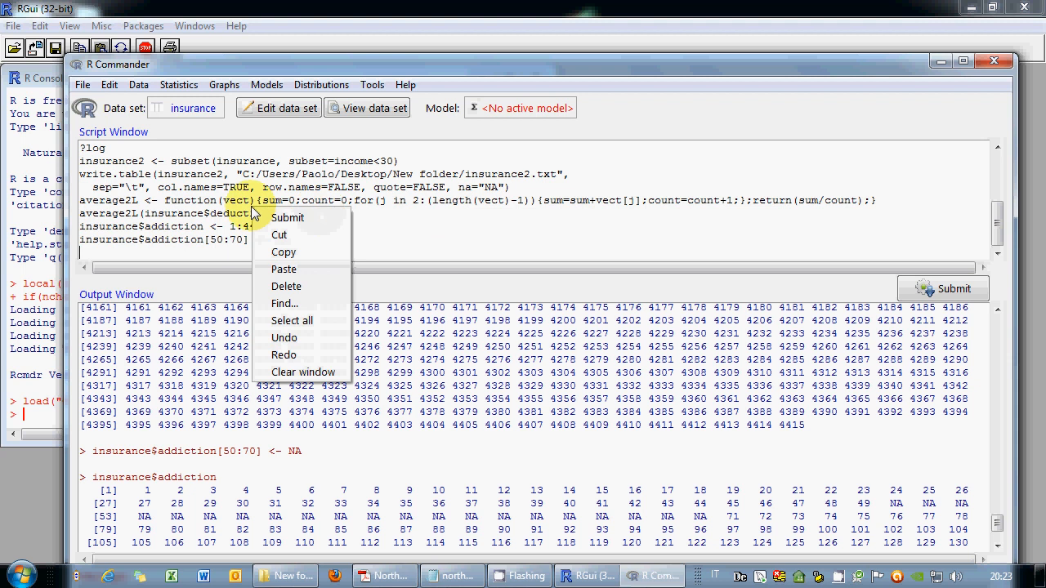
pyautogui.click(179, 187)
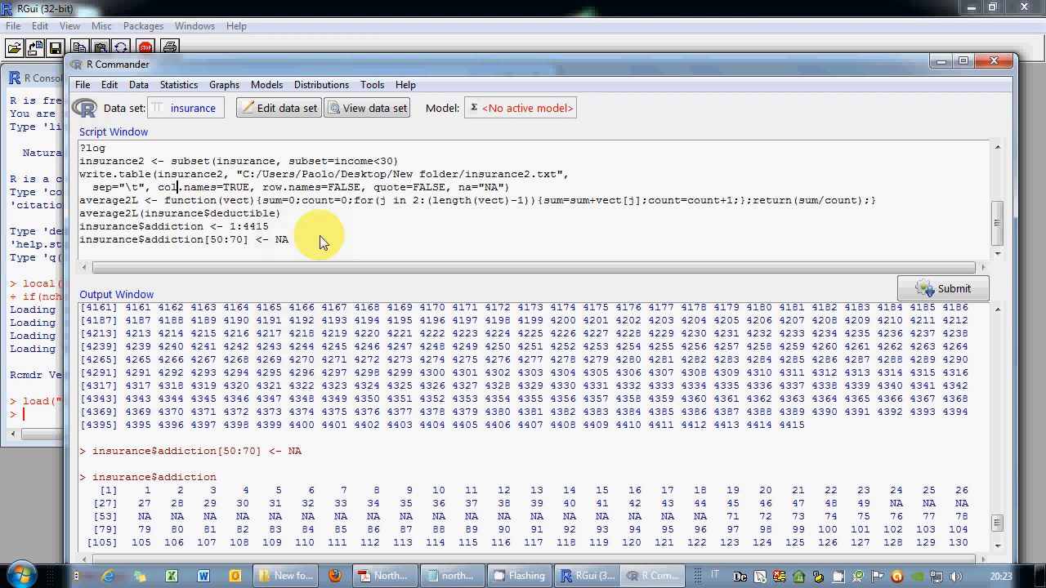
pyautogui.hotkey('ctrl', 'a')
pyautogui.scroll(3, 192, 152)
pyautogui.rightClick(173, 194)
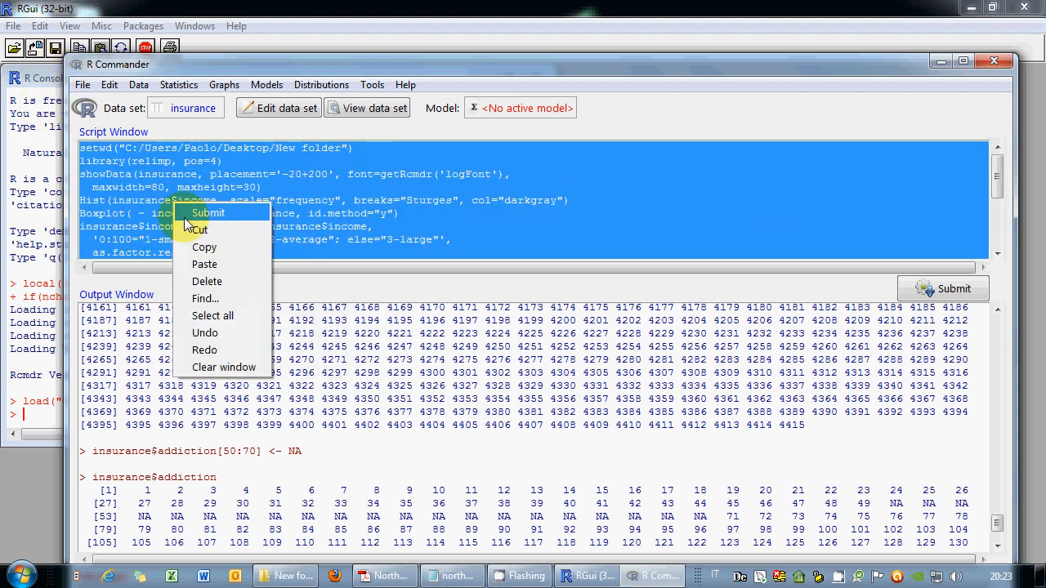
pyautogui.click(204, 242)
pyautogui.click(439, 575)
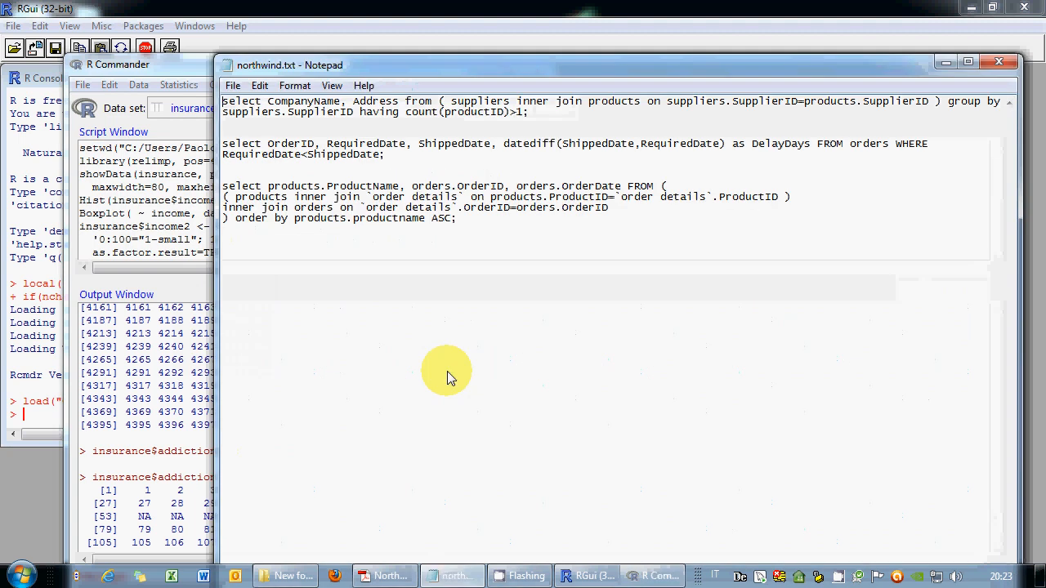
pyautogui.click(462, 580)
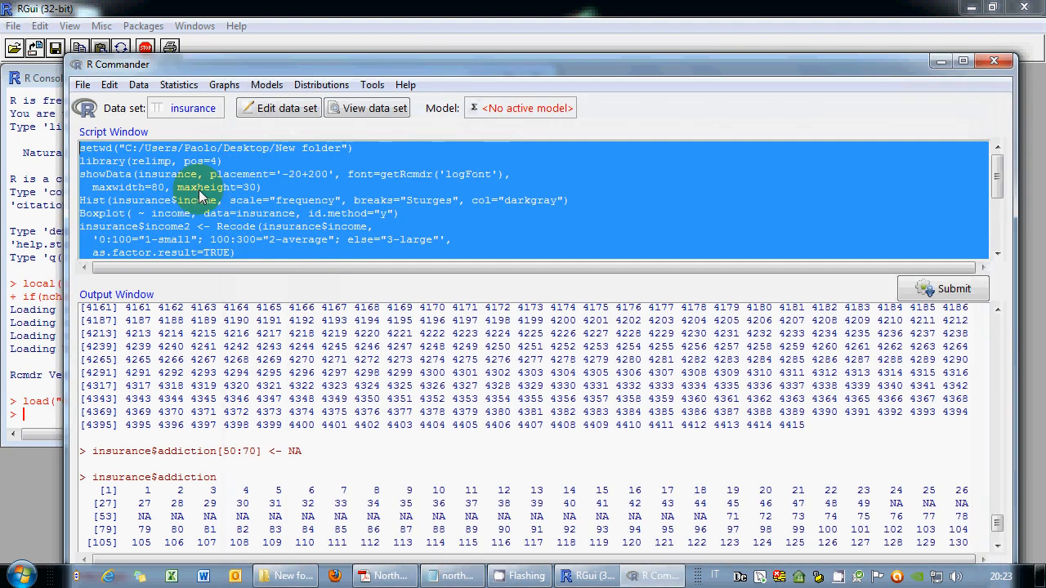
# Save the script as insurance.R in New folder, replacing the existing file.
pyautogui.click(83, 85)
pyautogui.click(106, 156)
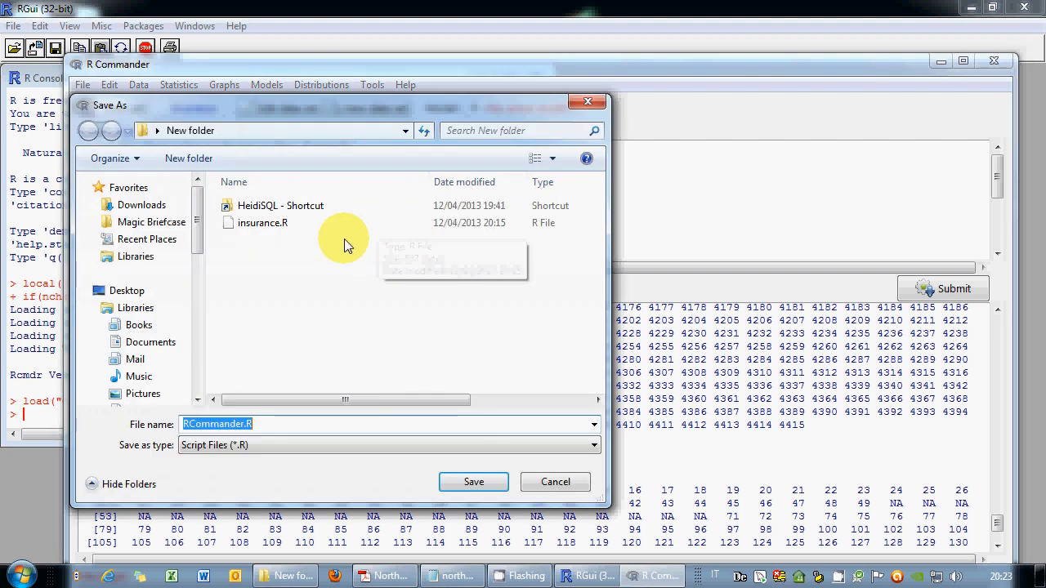
pyautogui.click(344, 223)
pyautogui.click(474, 483)
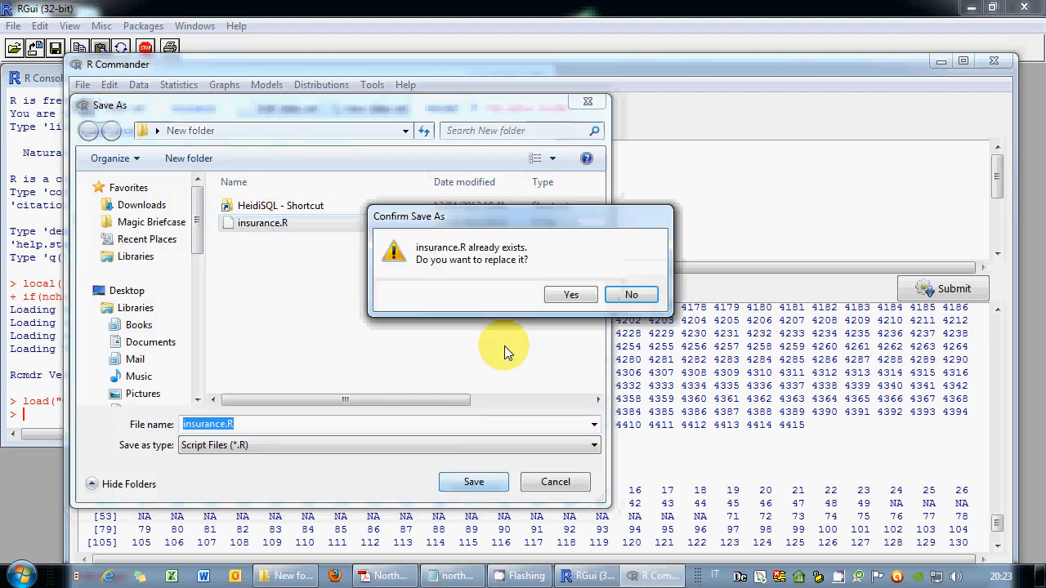
pyautogui.click(570, 294)
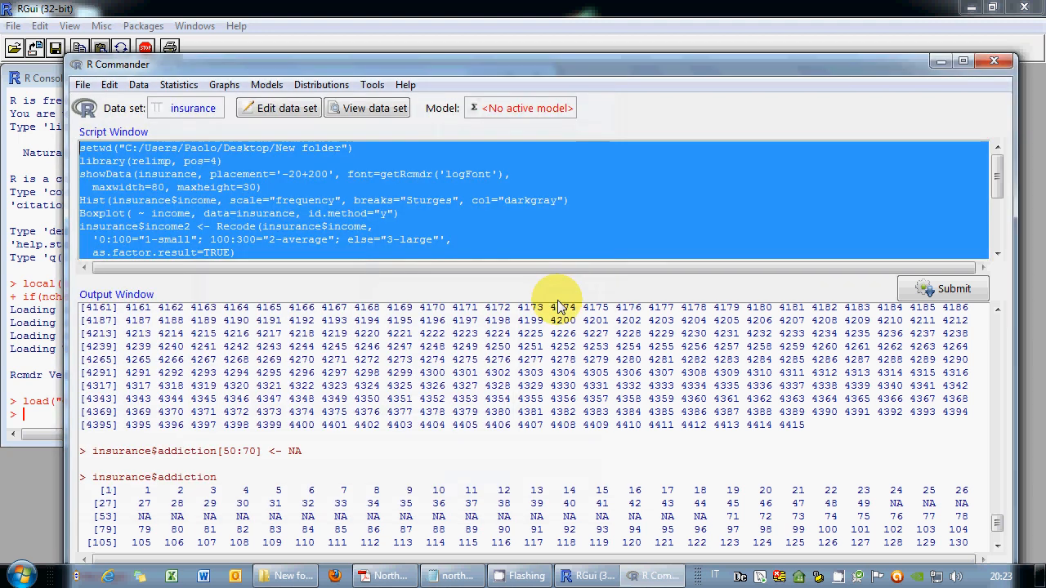
# Exit both R Commander and R, confirming the exit and declining to save the script file again.
pyautogui.click(83, 85)
pyautogui.moveTo(139, 241)
pyautogui.click(277, 260)
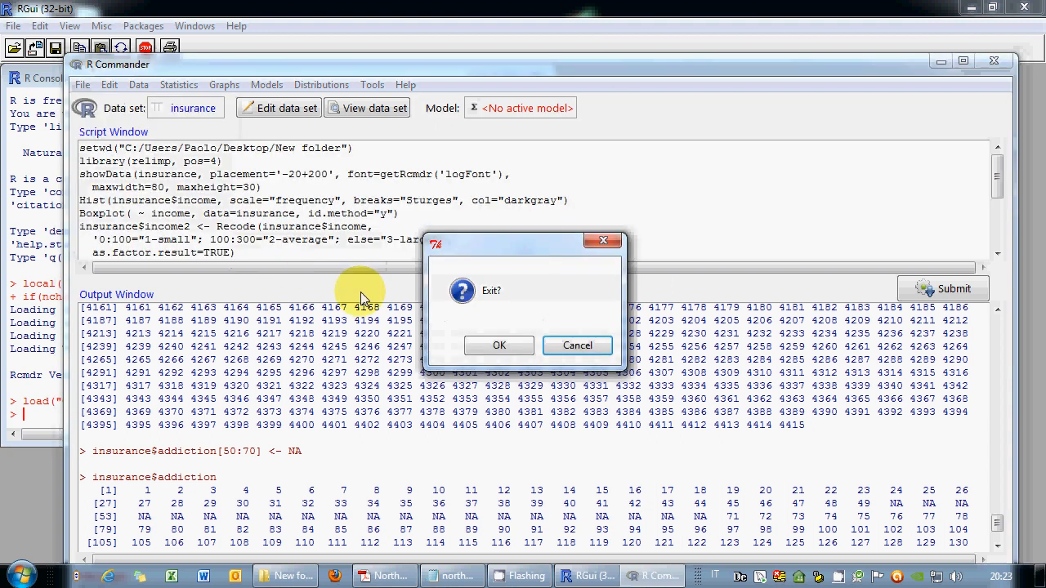
pyautogui.click(500, 345)
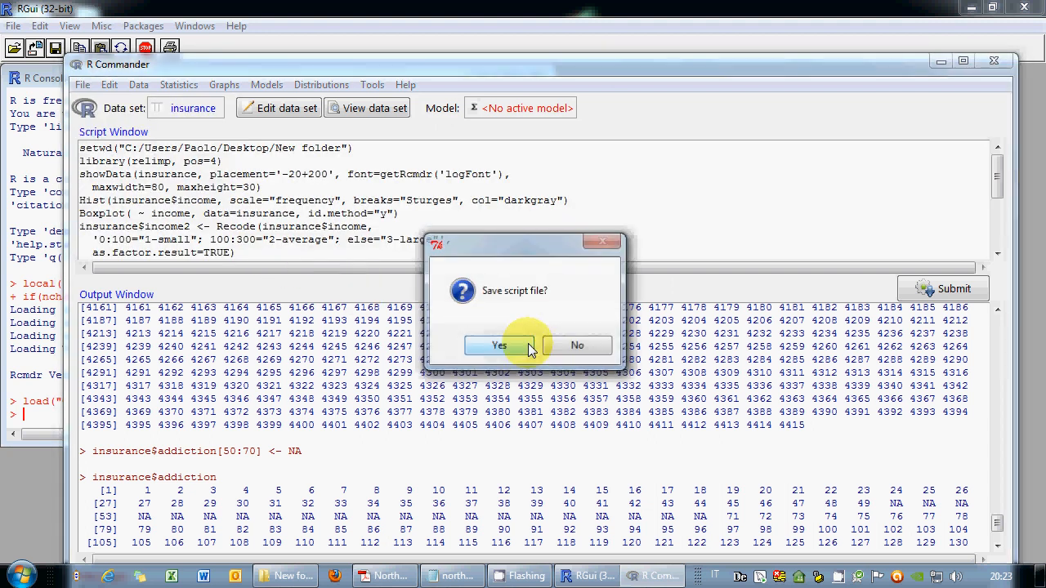
pyautogui.click(577, 347)
pyautogui.click(577, 346)
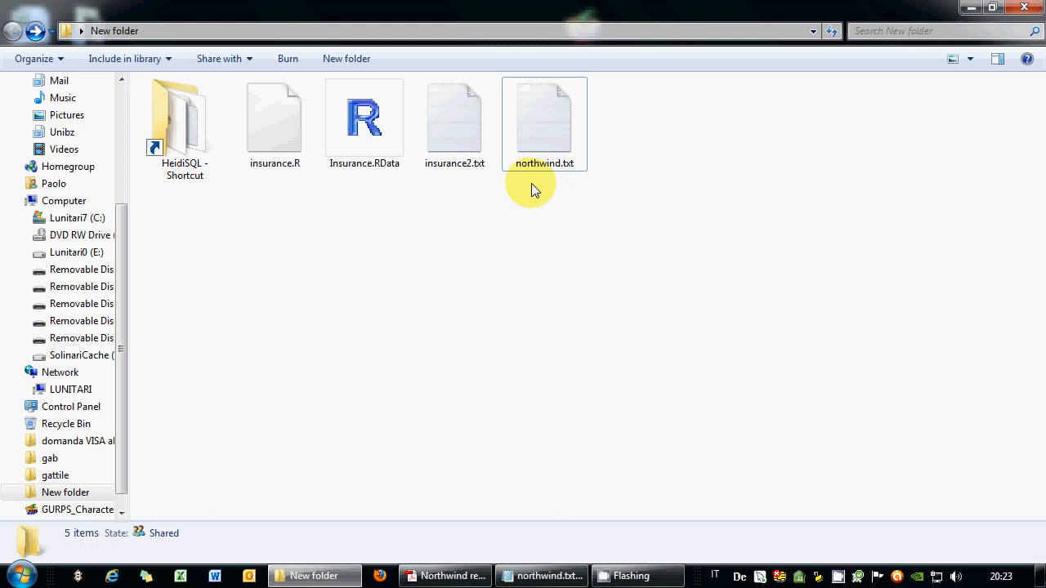
pyautogui.click(540, 160)
pyautogui.moveTo(623, 197); pyautogui.dragTo(255, 72)
pyautogui.click(408, 246)
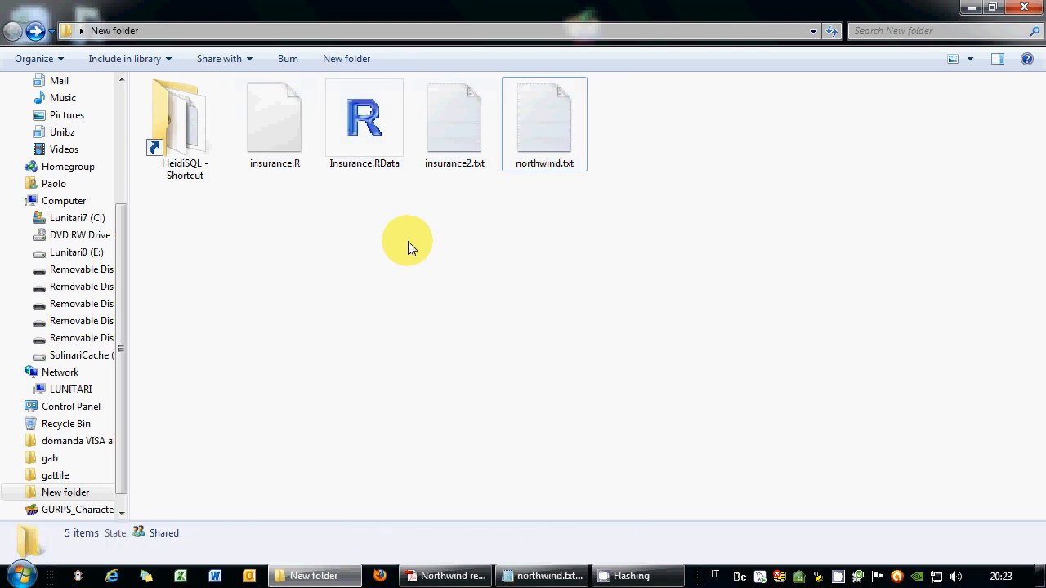